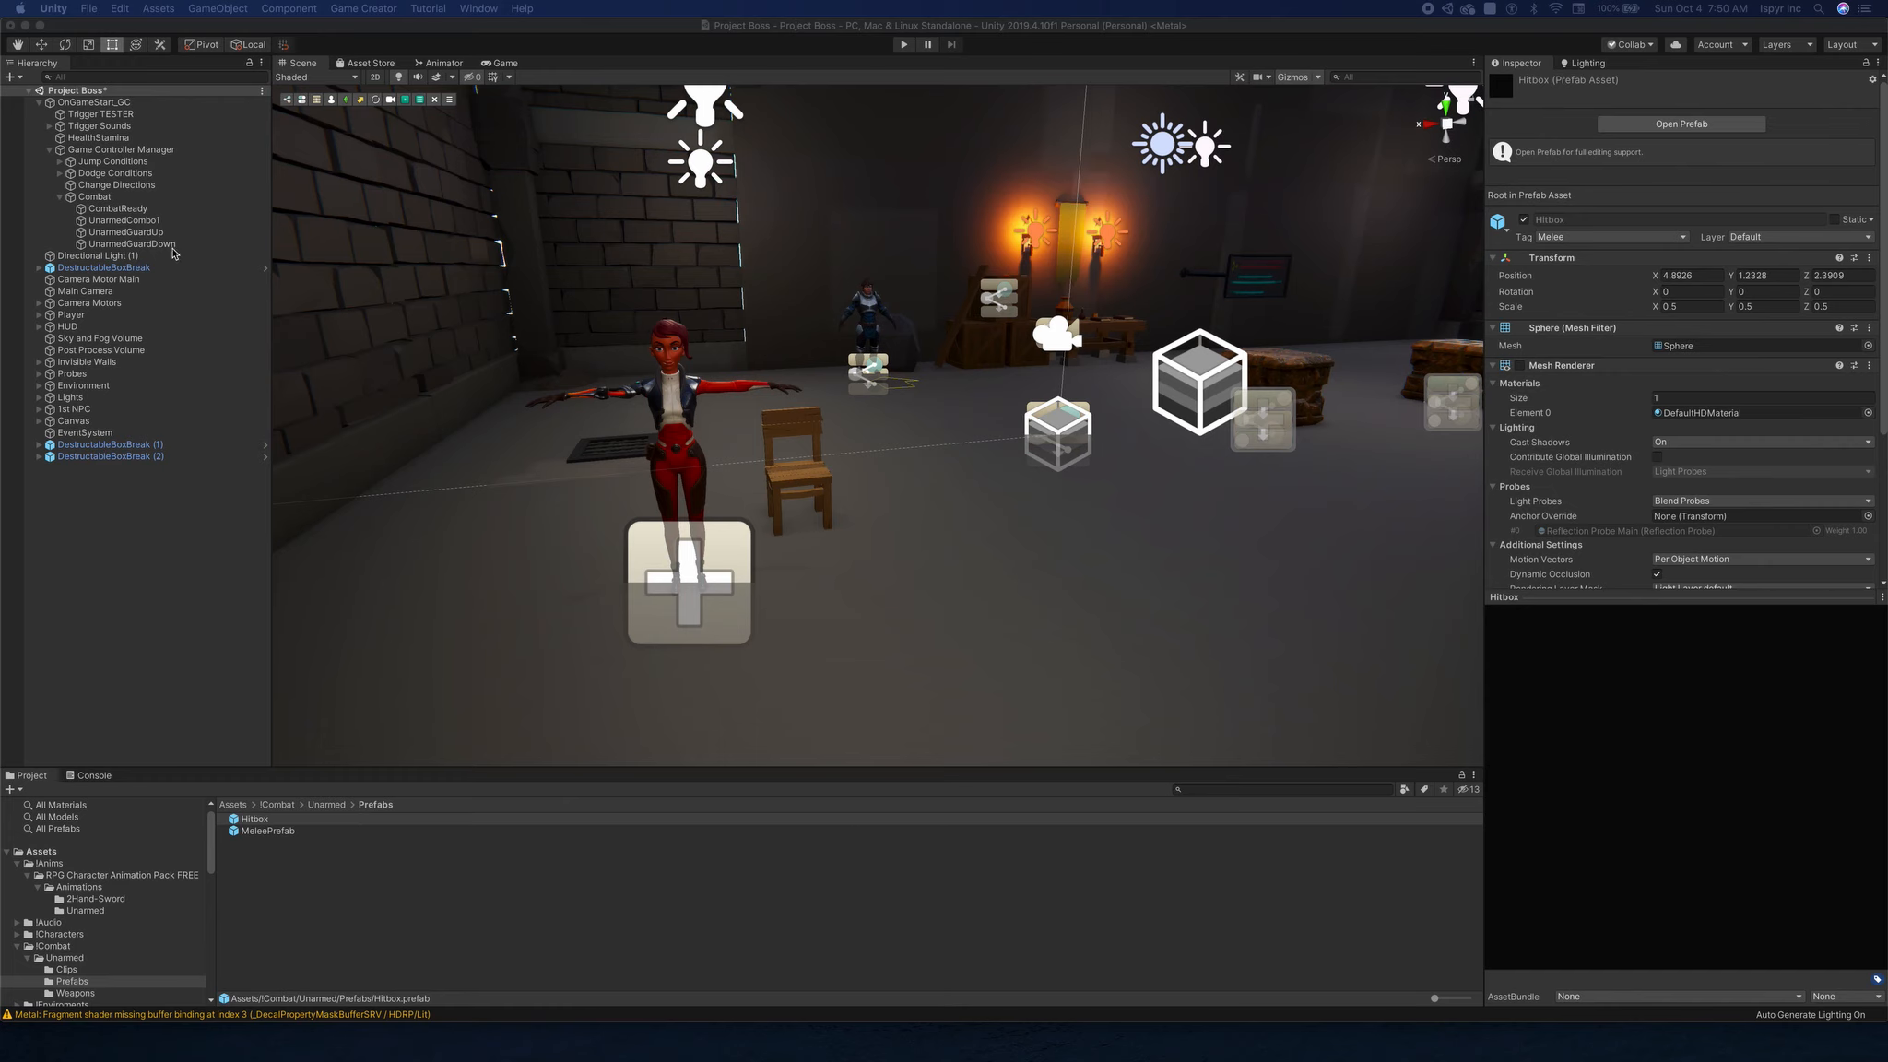
# Inspect the Player object's components down to Character Melee and look through the addable components without adding one.
pyautogui.click(653, 376)
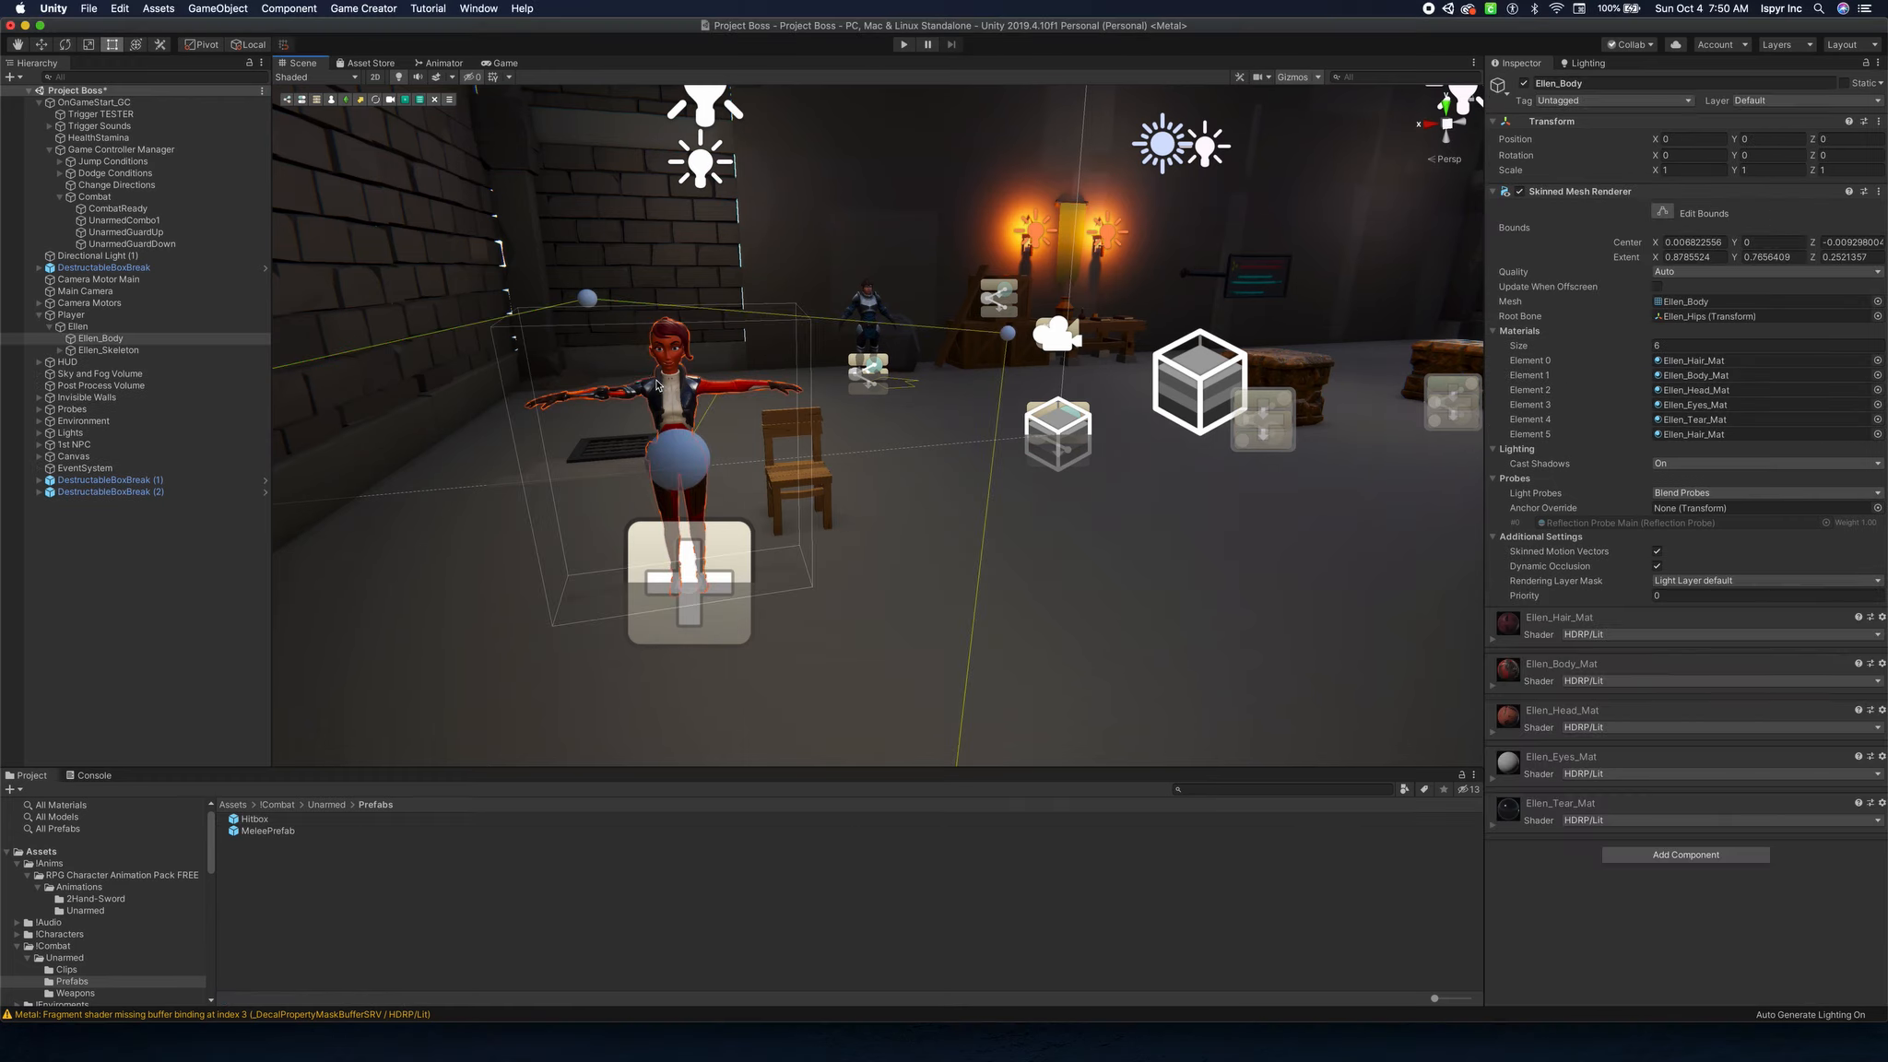
pyautogui.click(109, 316)
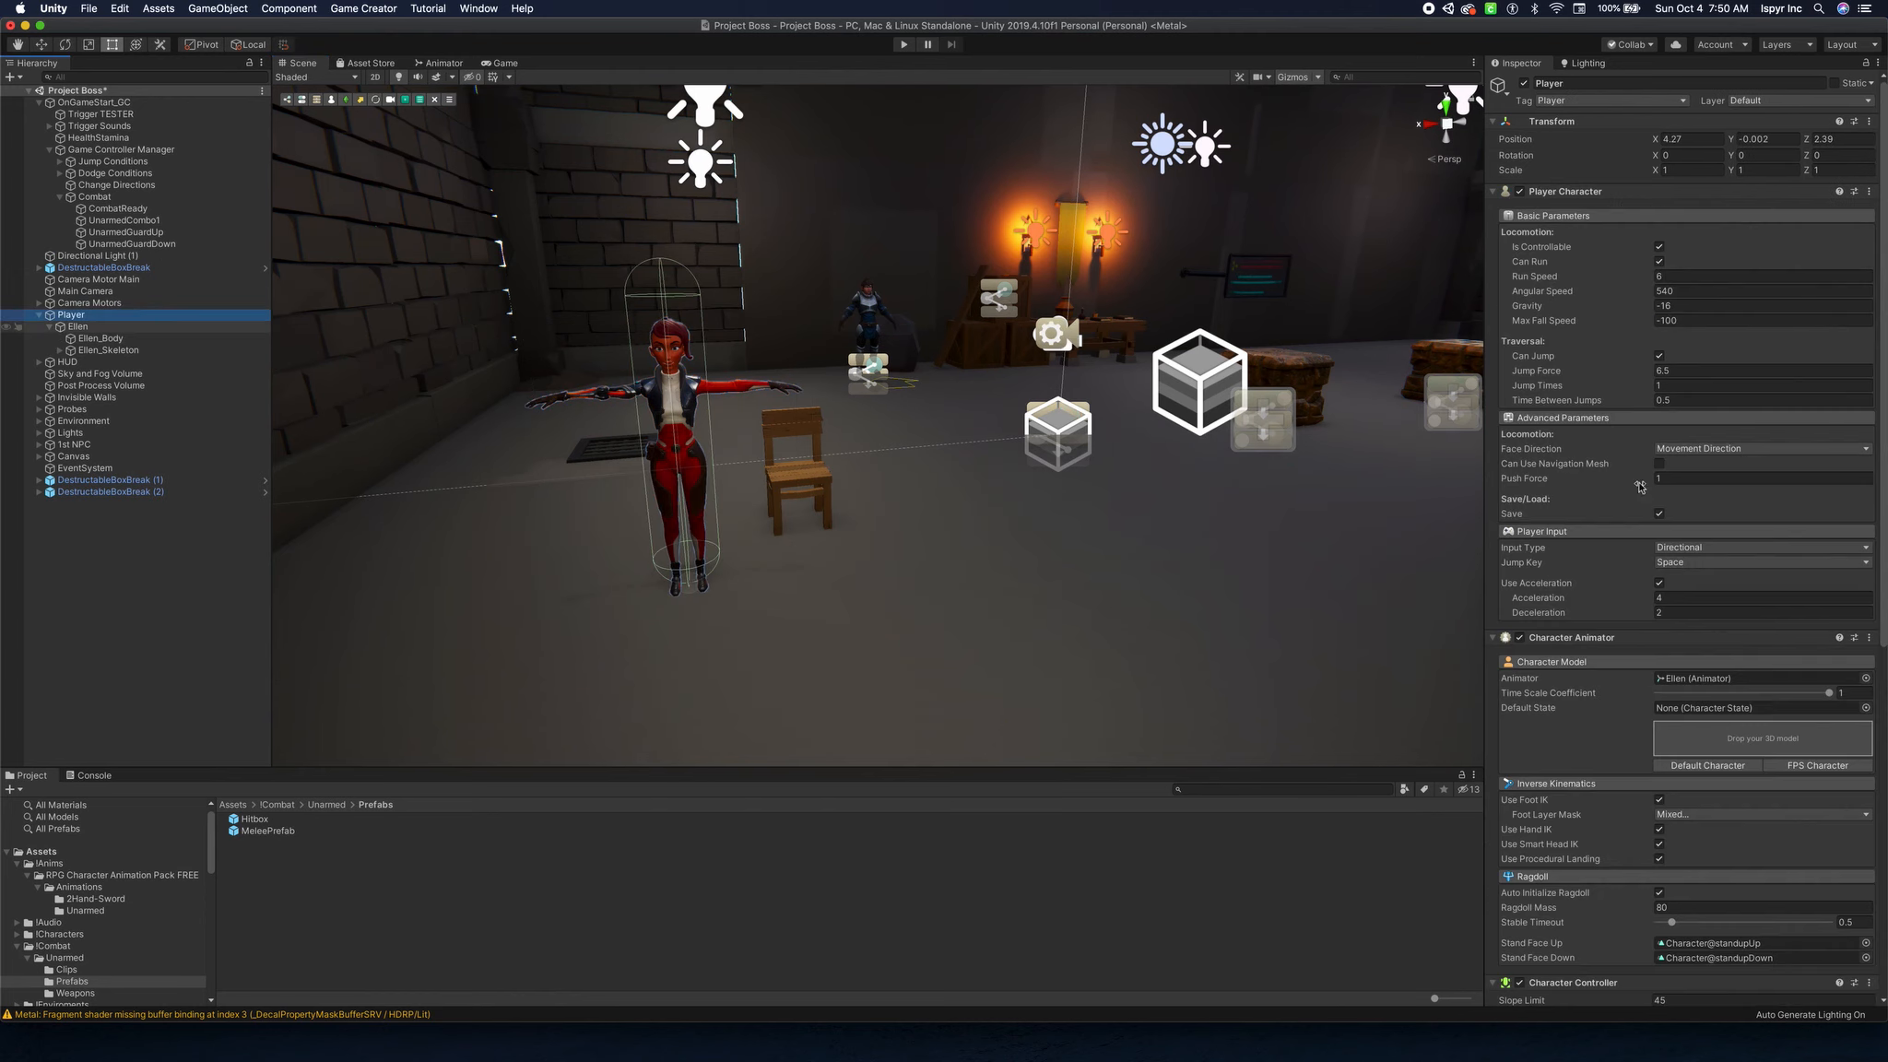
pyautogui.scroll(-15, 1650, 894)
pyautogui.scroll(-5, 1649, 894)
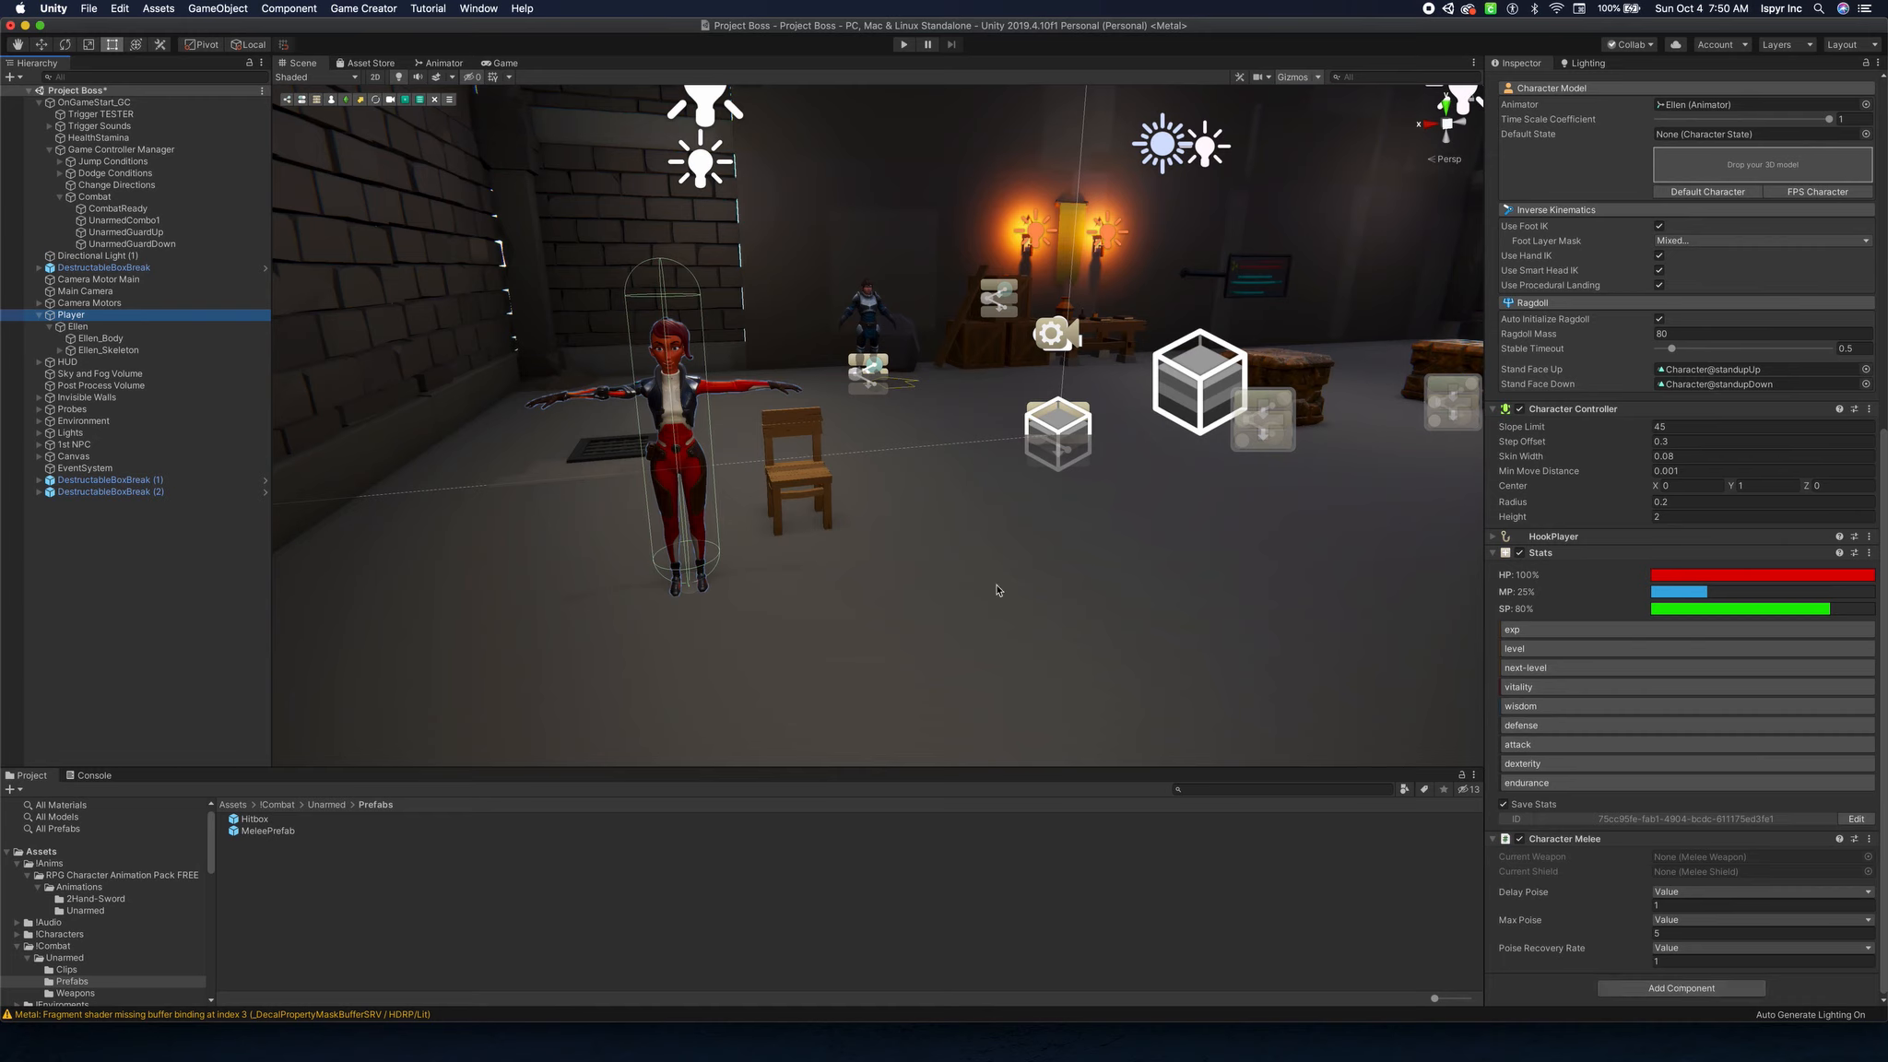
pyautogui.click(1656, 990)
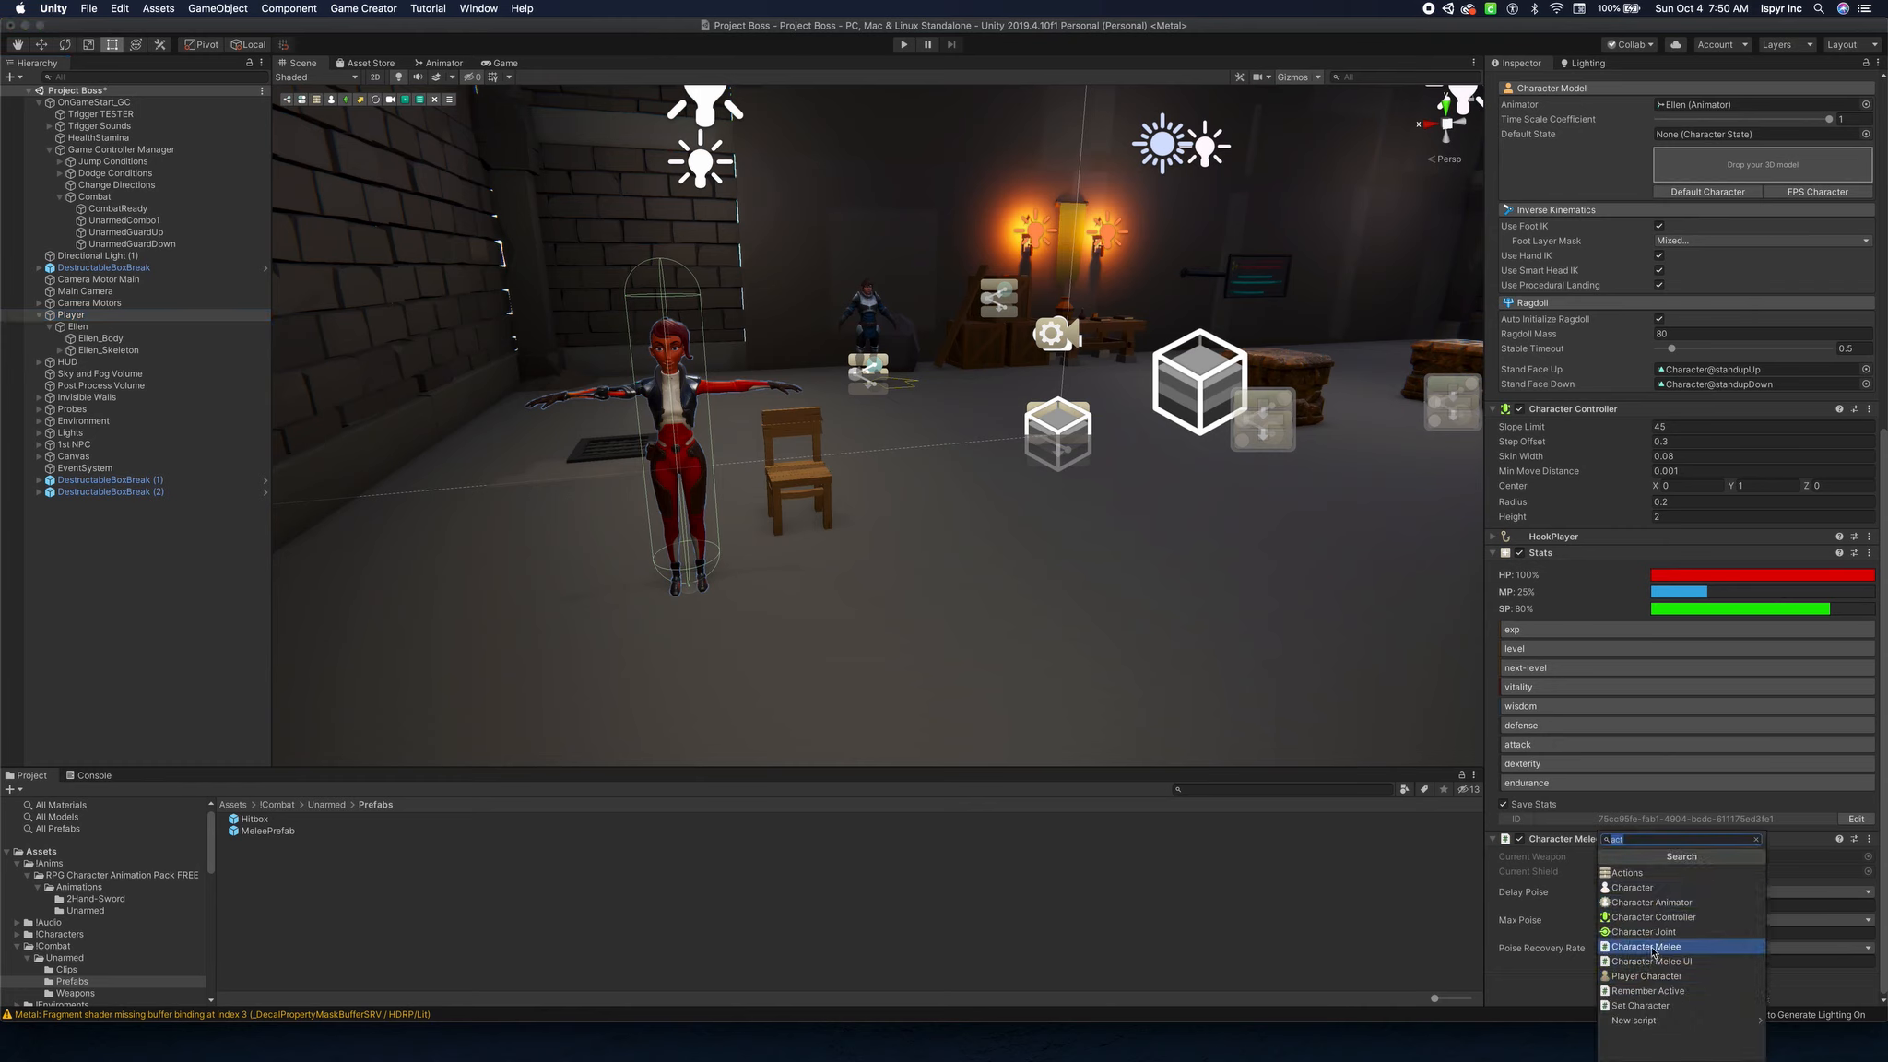
pyautogui.click(1573, 977)
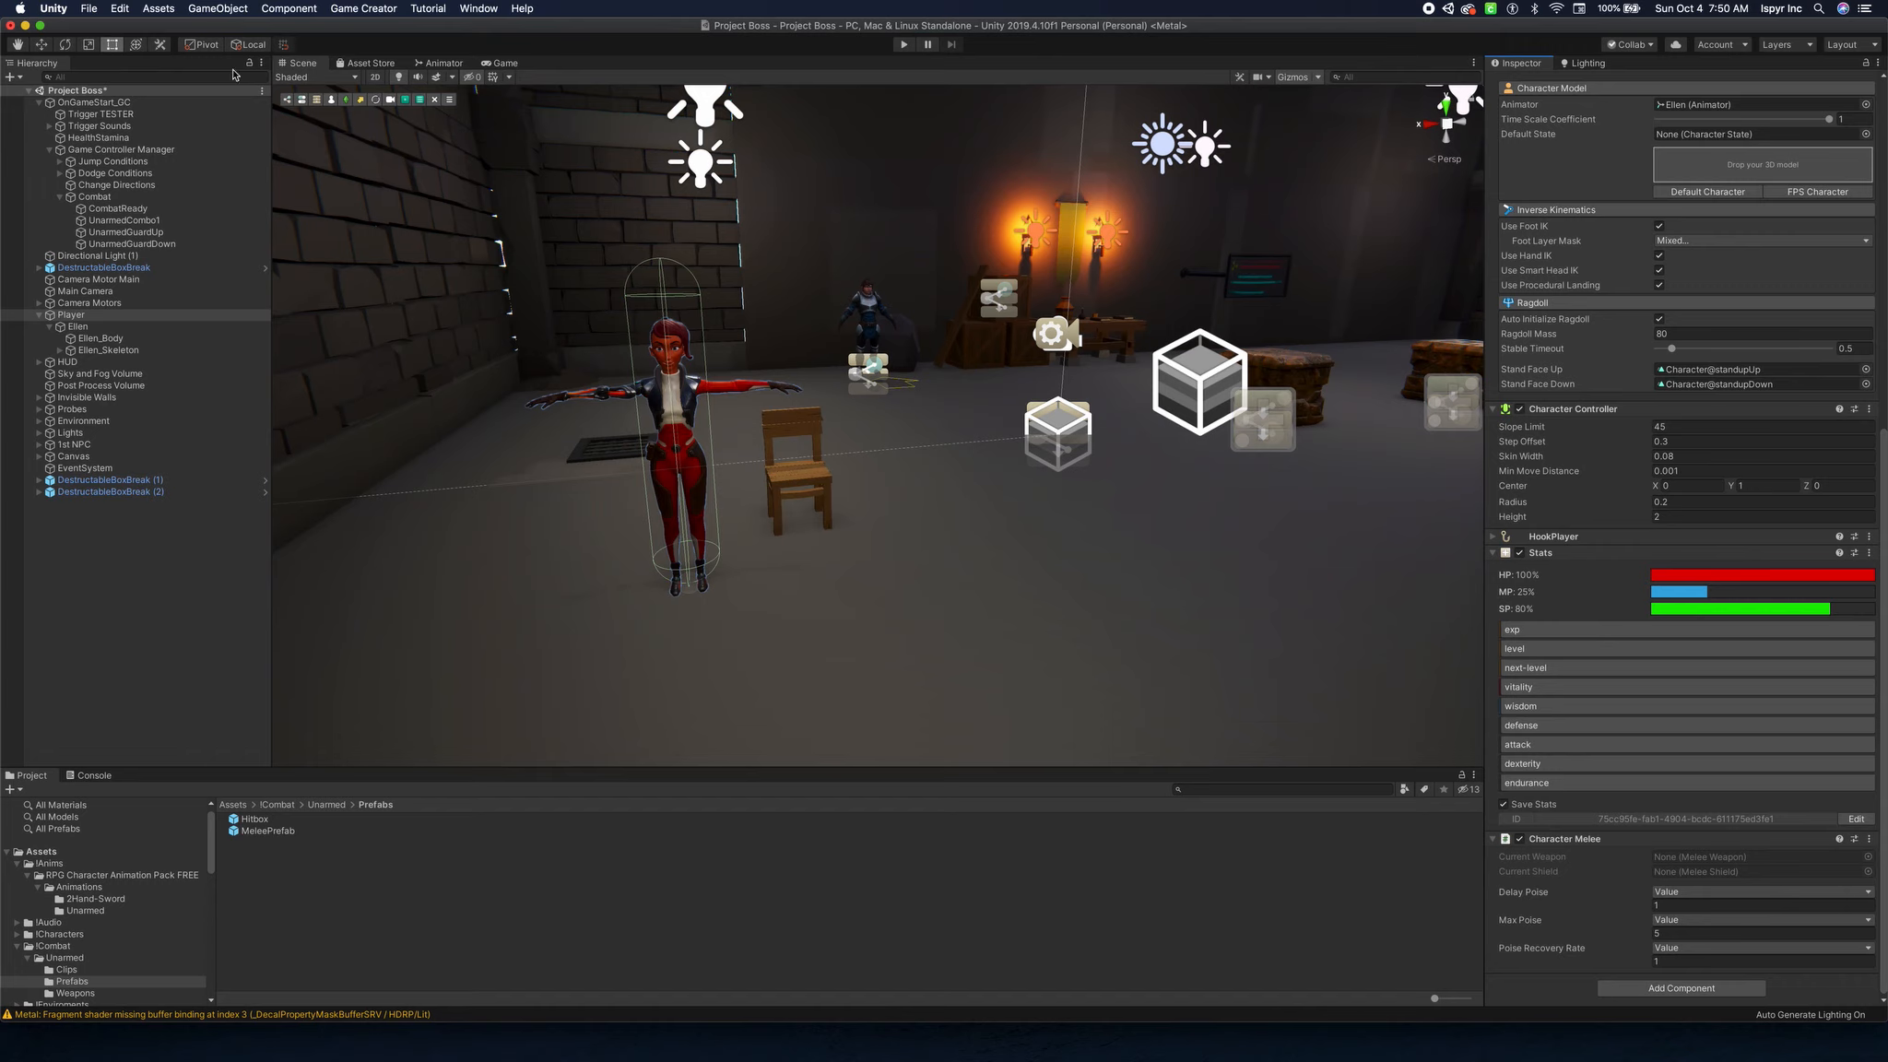
pyautogui.click(171, 630)
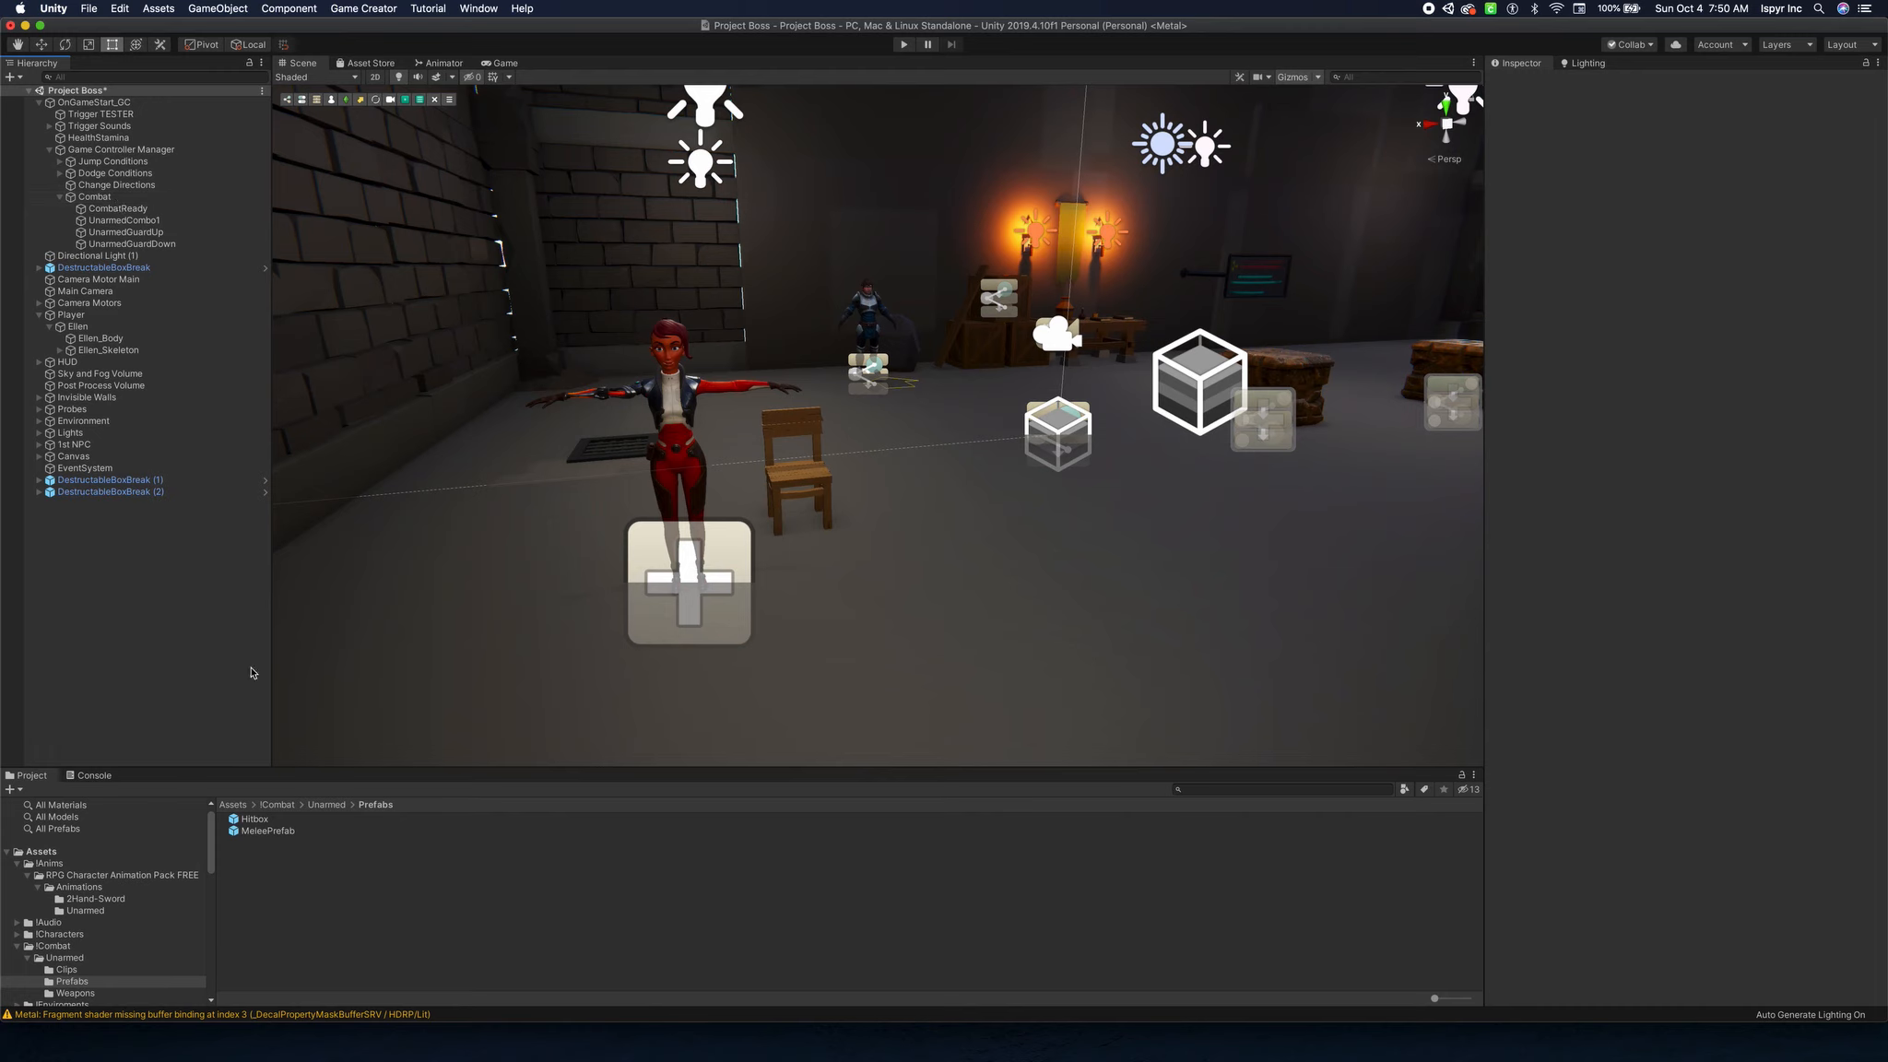
# Examine the Combat object's triggers and the contents of the Unarmed folder's Clips, Prefabs and Weapons subfolders.
pyautogui.click(96, 196)
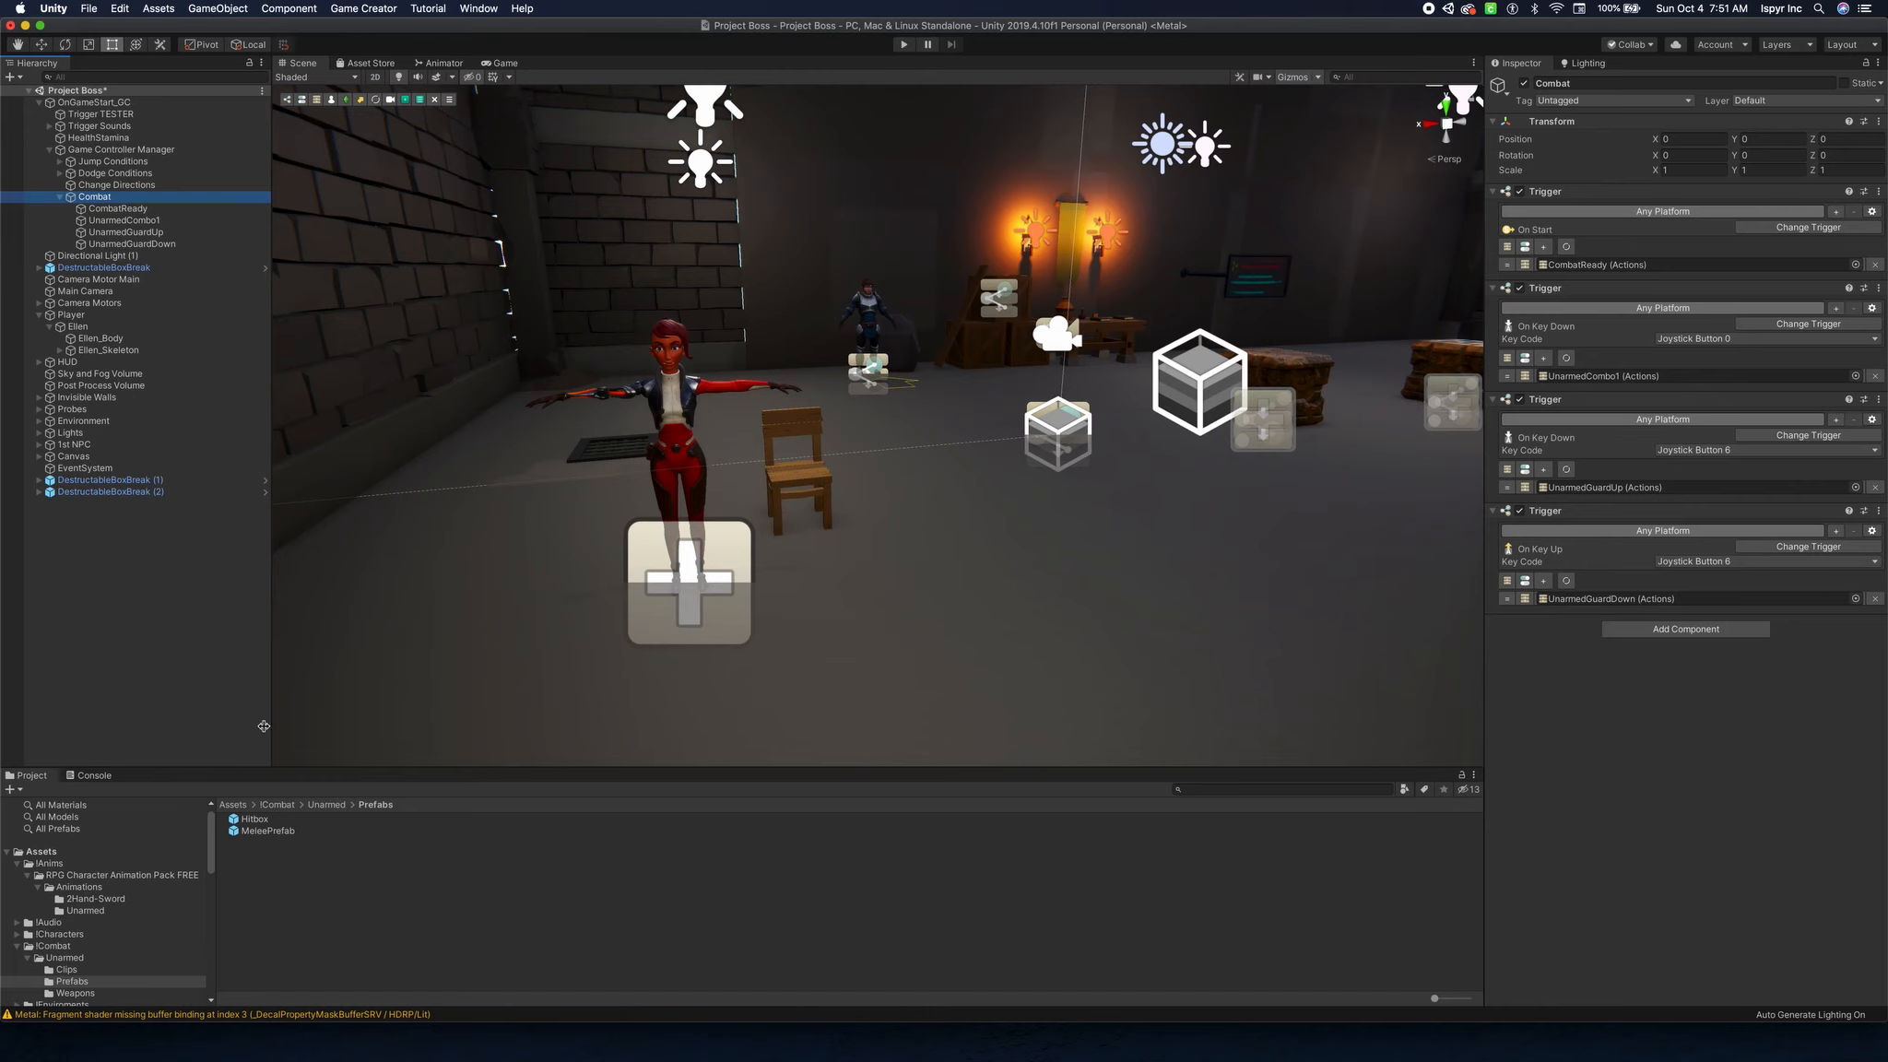
pyautogui.scroll(-2, 101, 922)
pyautogui.click(63, 893)
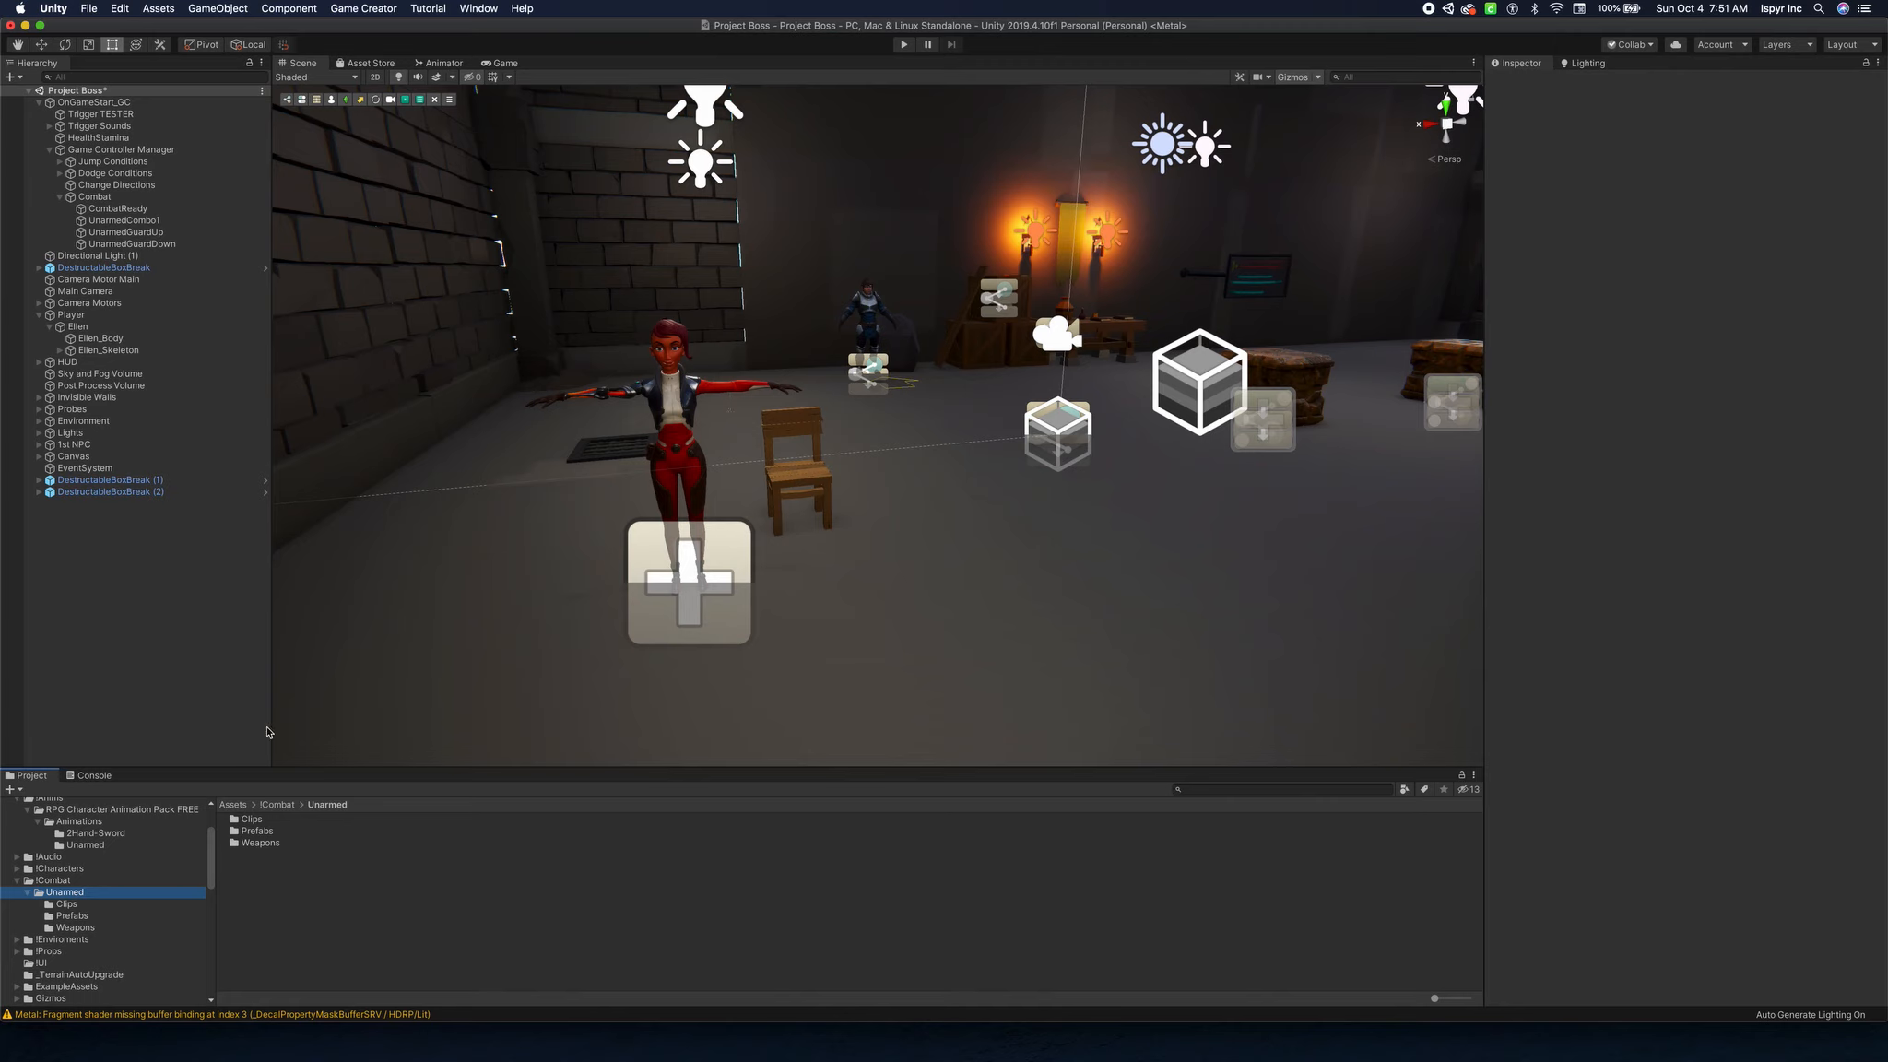
pyautogui.click(79, 908)
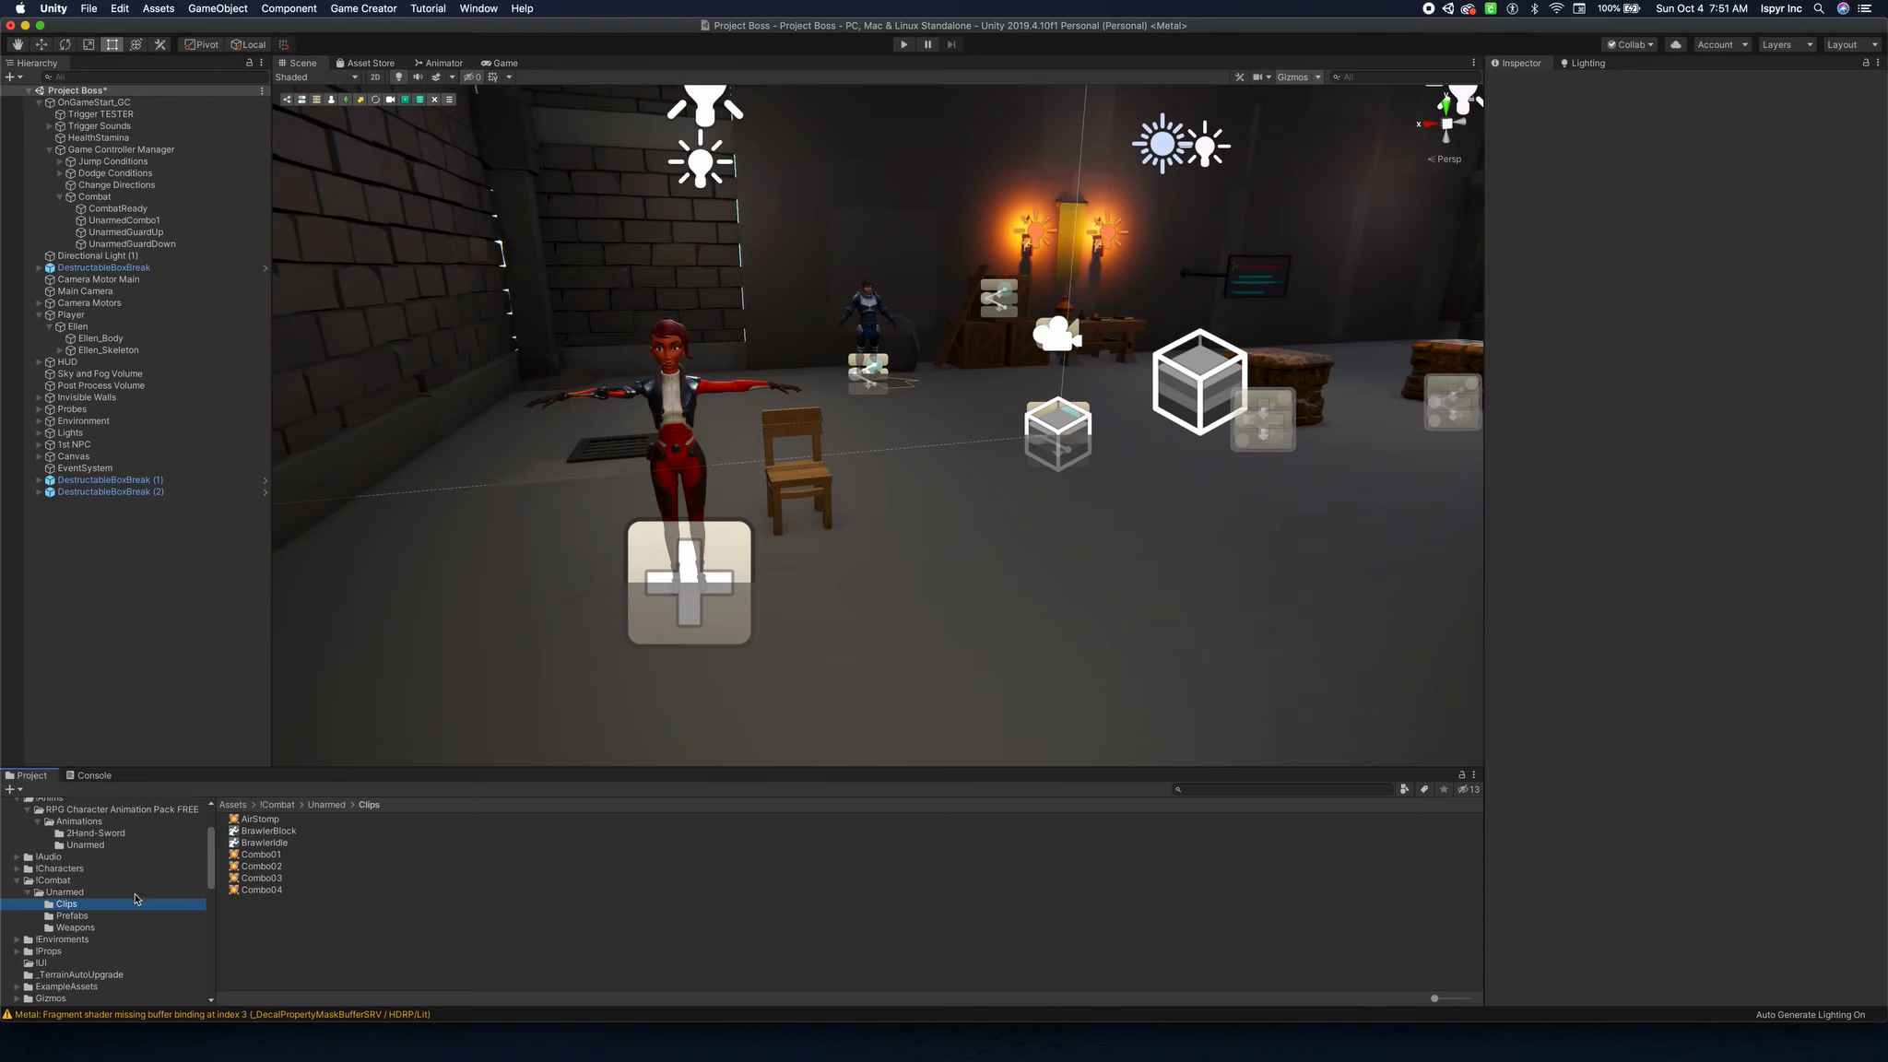
pyautogui.click(74, 915)
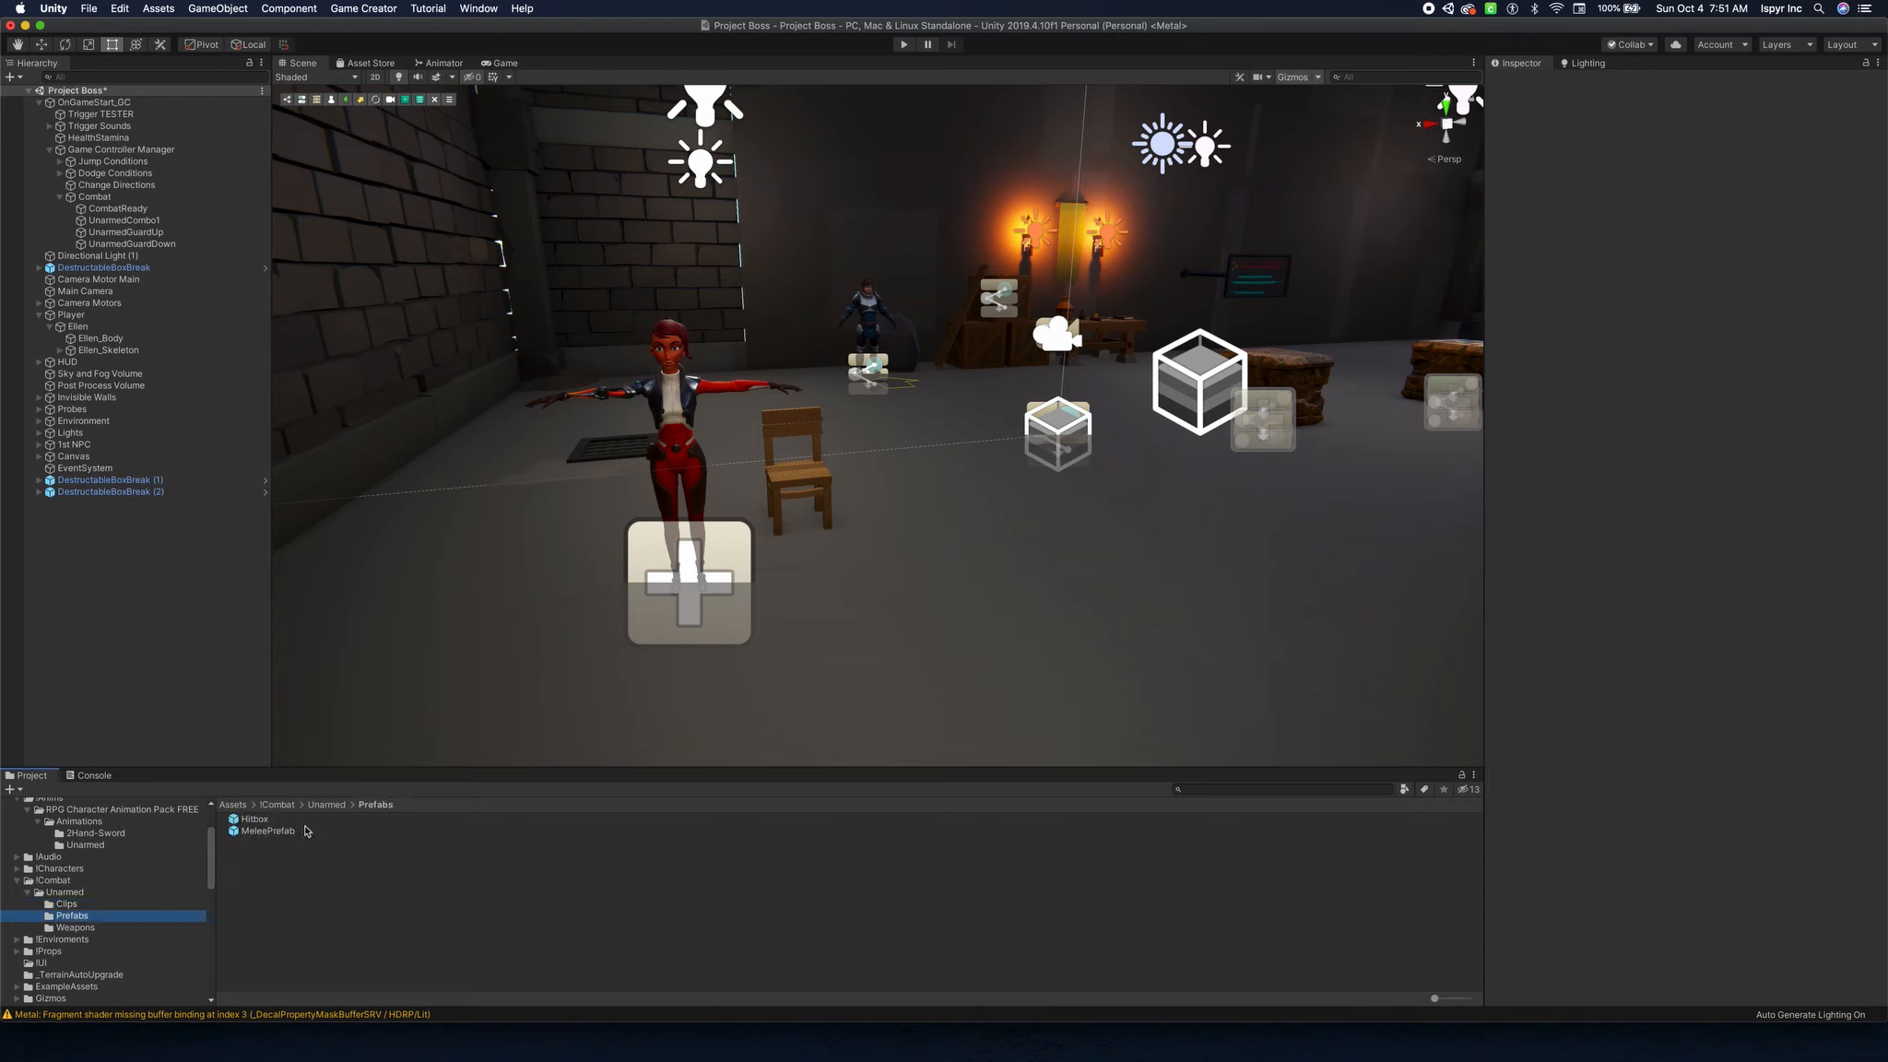
pyautogui.click(81, 927)
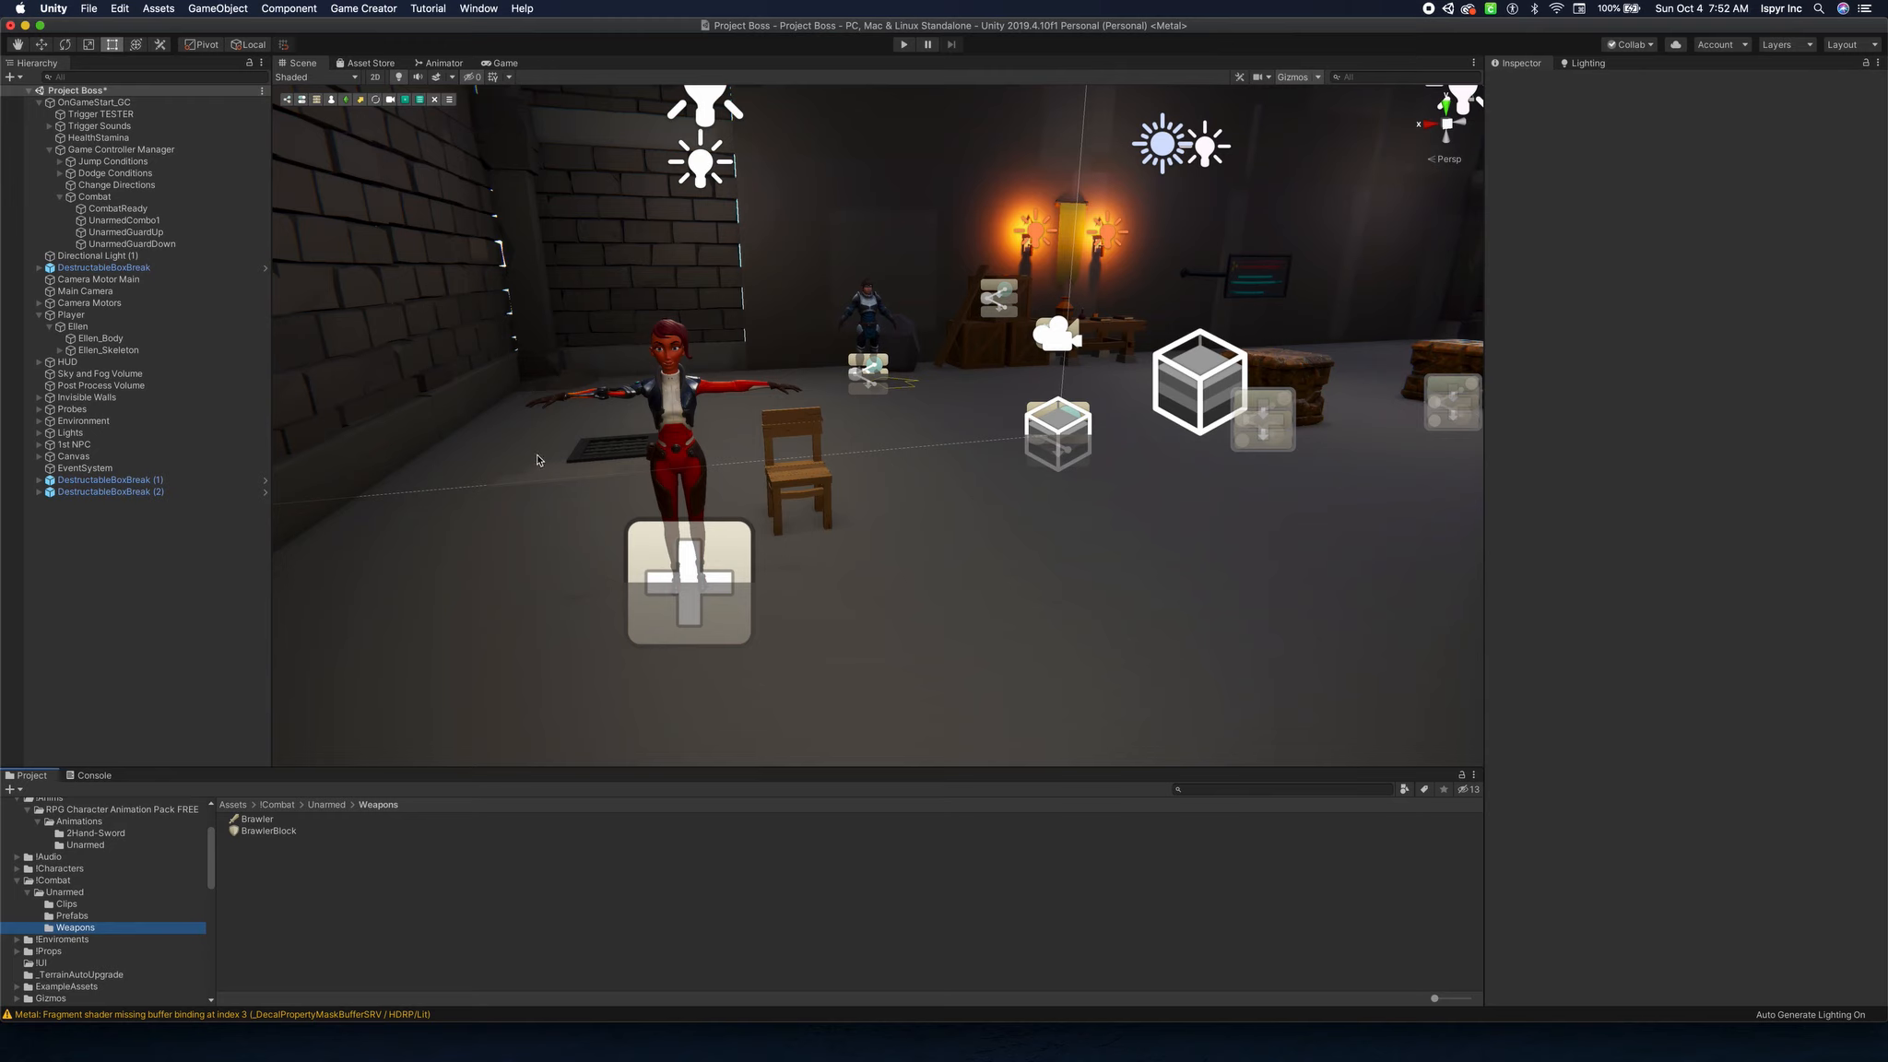
pyautogui.click(207, 569)
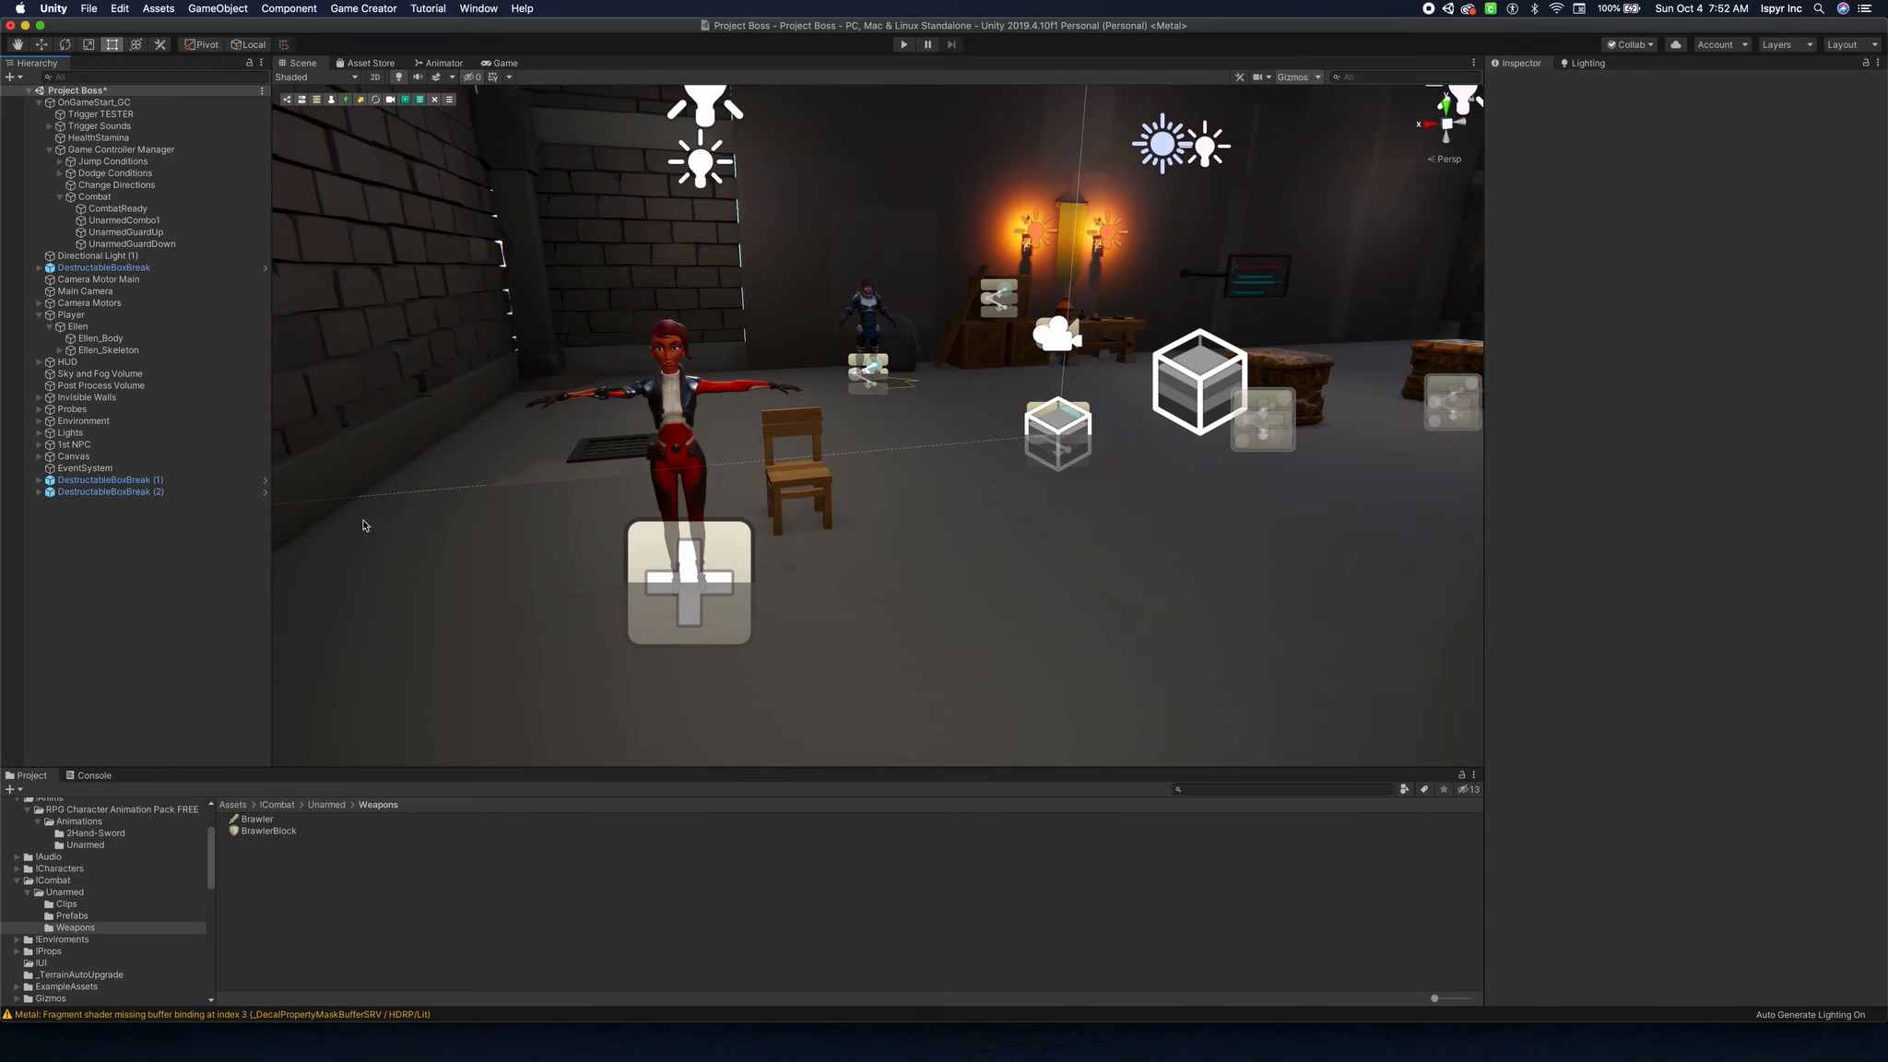
# Enable the Mesh Renderer on the Hitbox prefab in the Unarmed Prefabs folder.
pyautogui.click(73, 915)
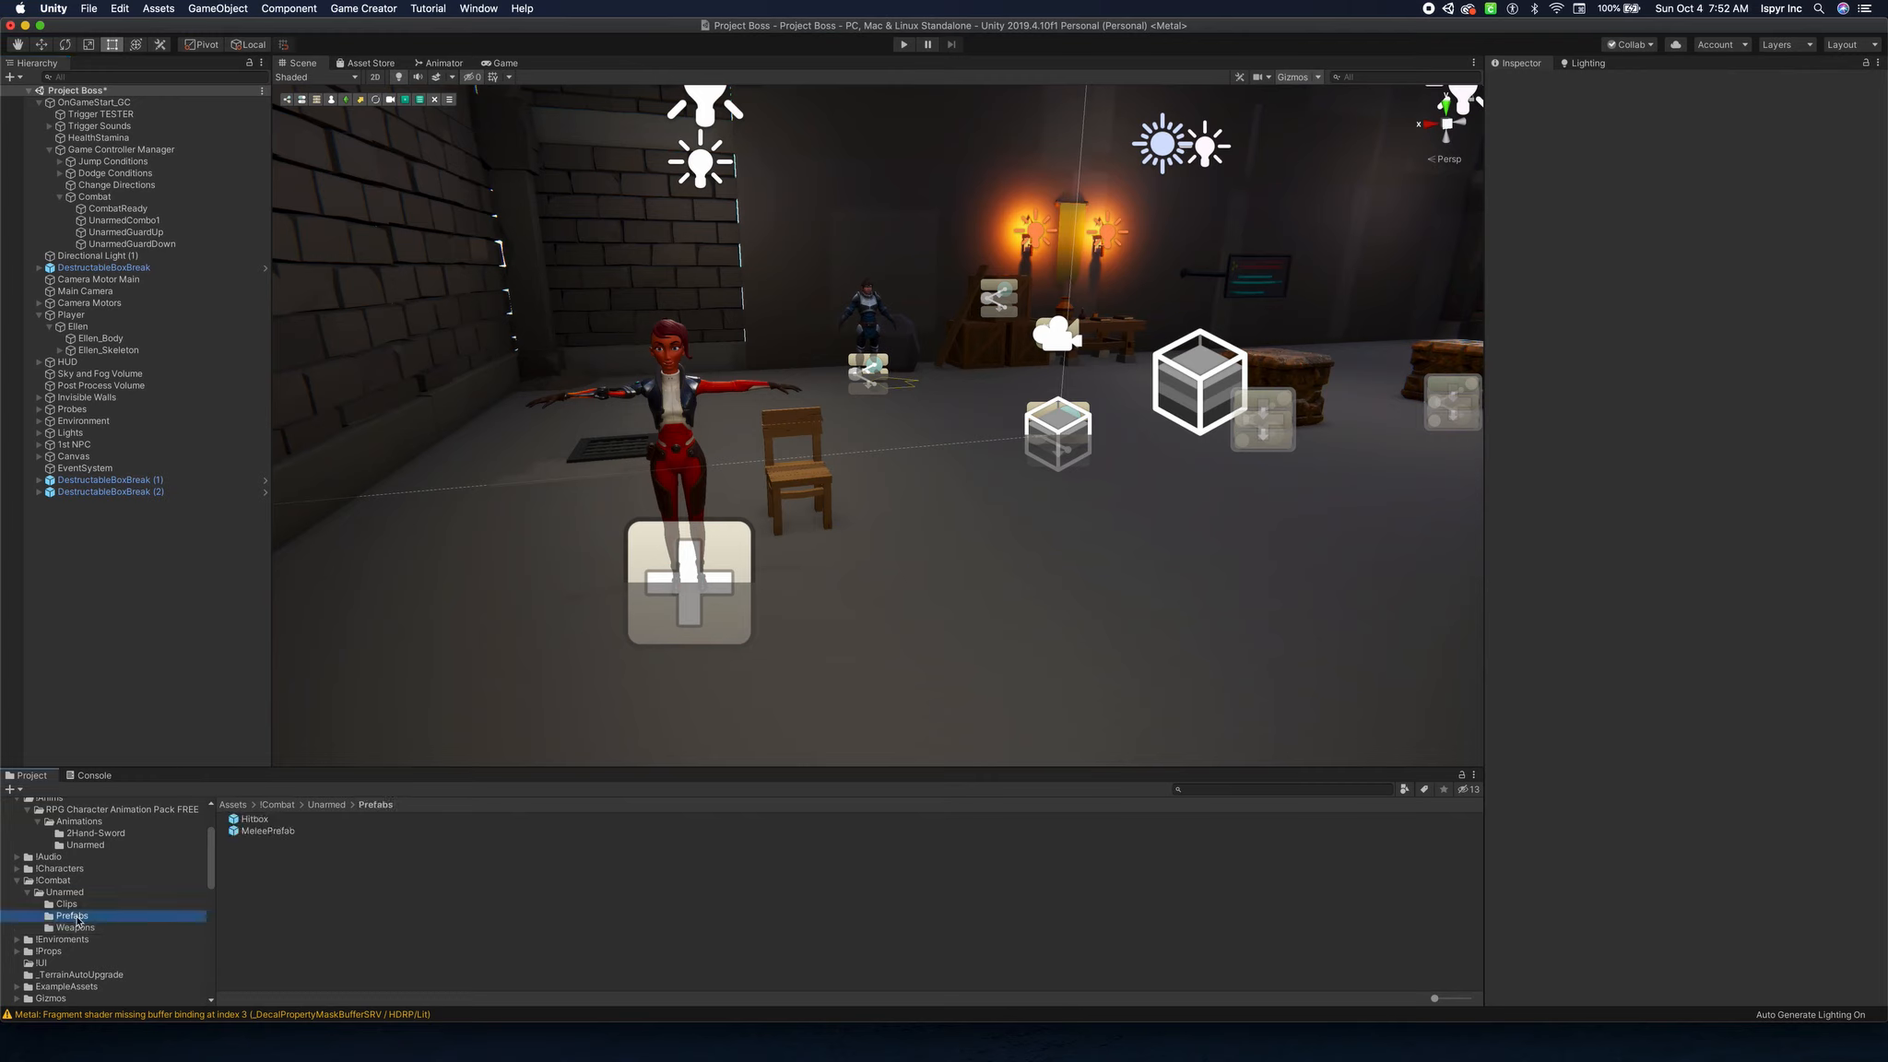
pyautogui.click(255, 818)
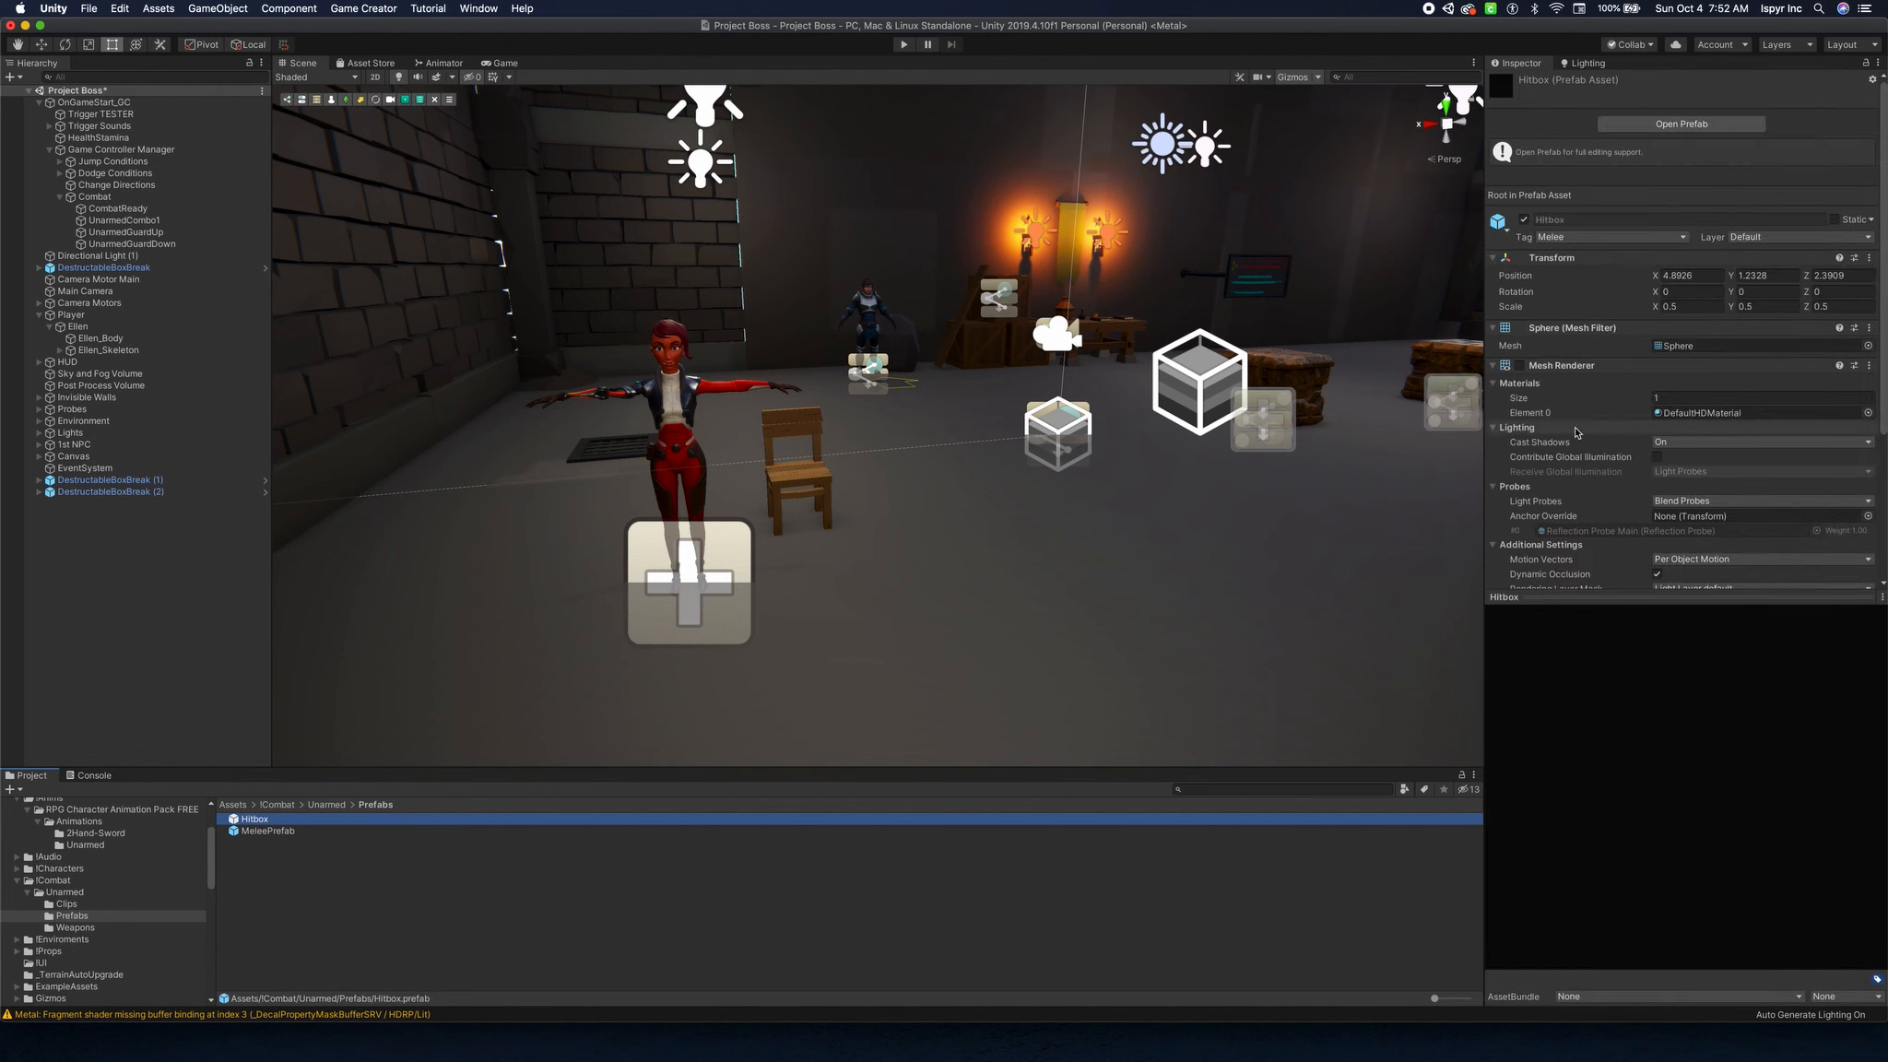
pyautogui.click(1521, 366)
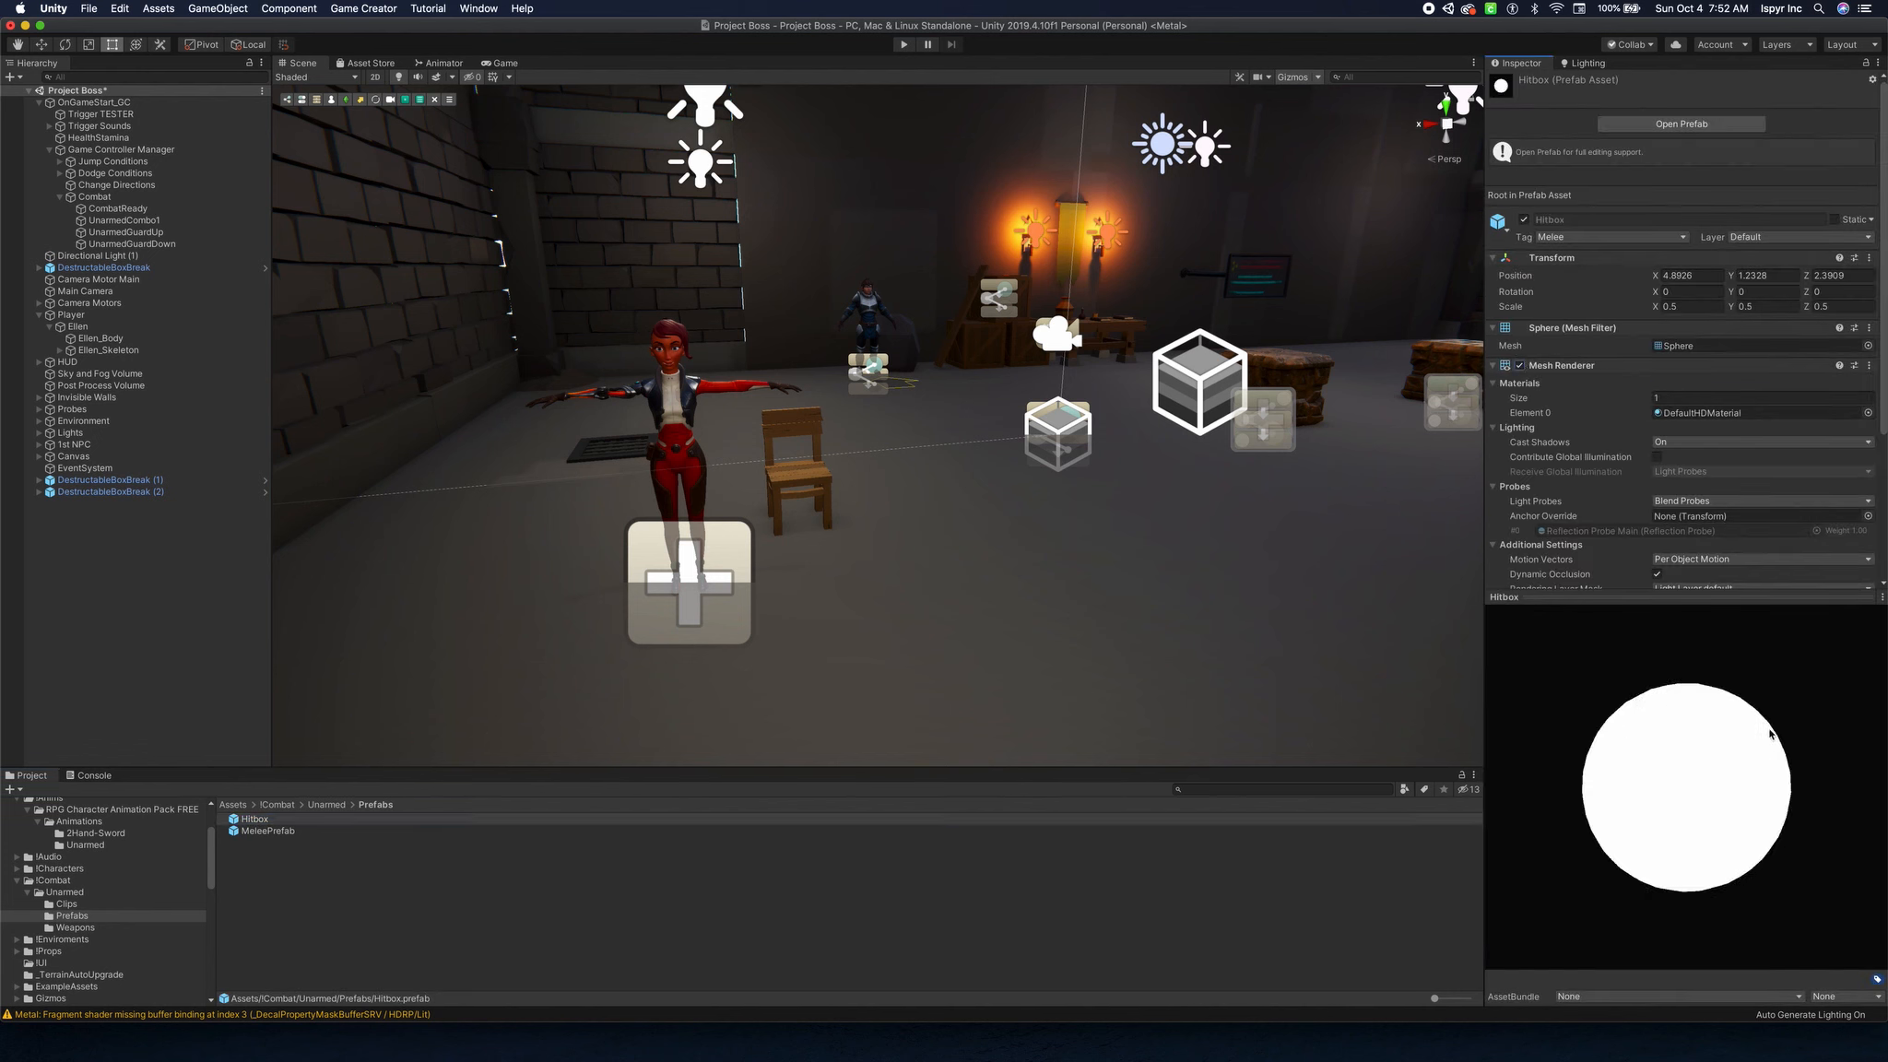
# Place an instance of the Hitbox prefab in the scene and select its sphere.
pyautogui.moveTo(270, 819); pyautogui.dragTo(119, 541)
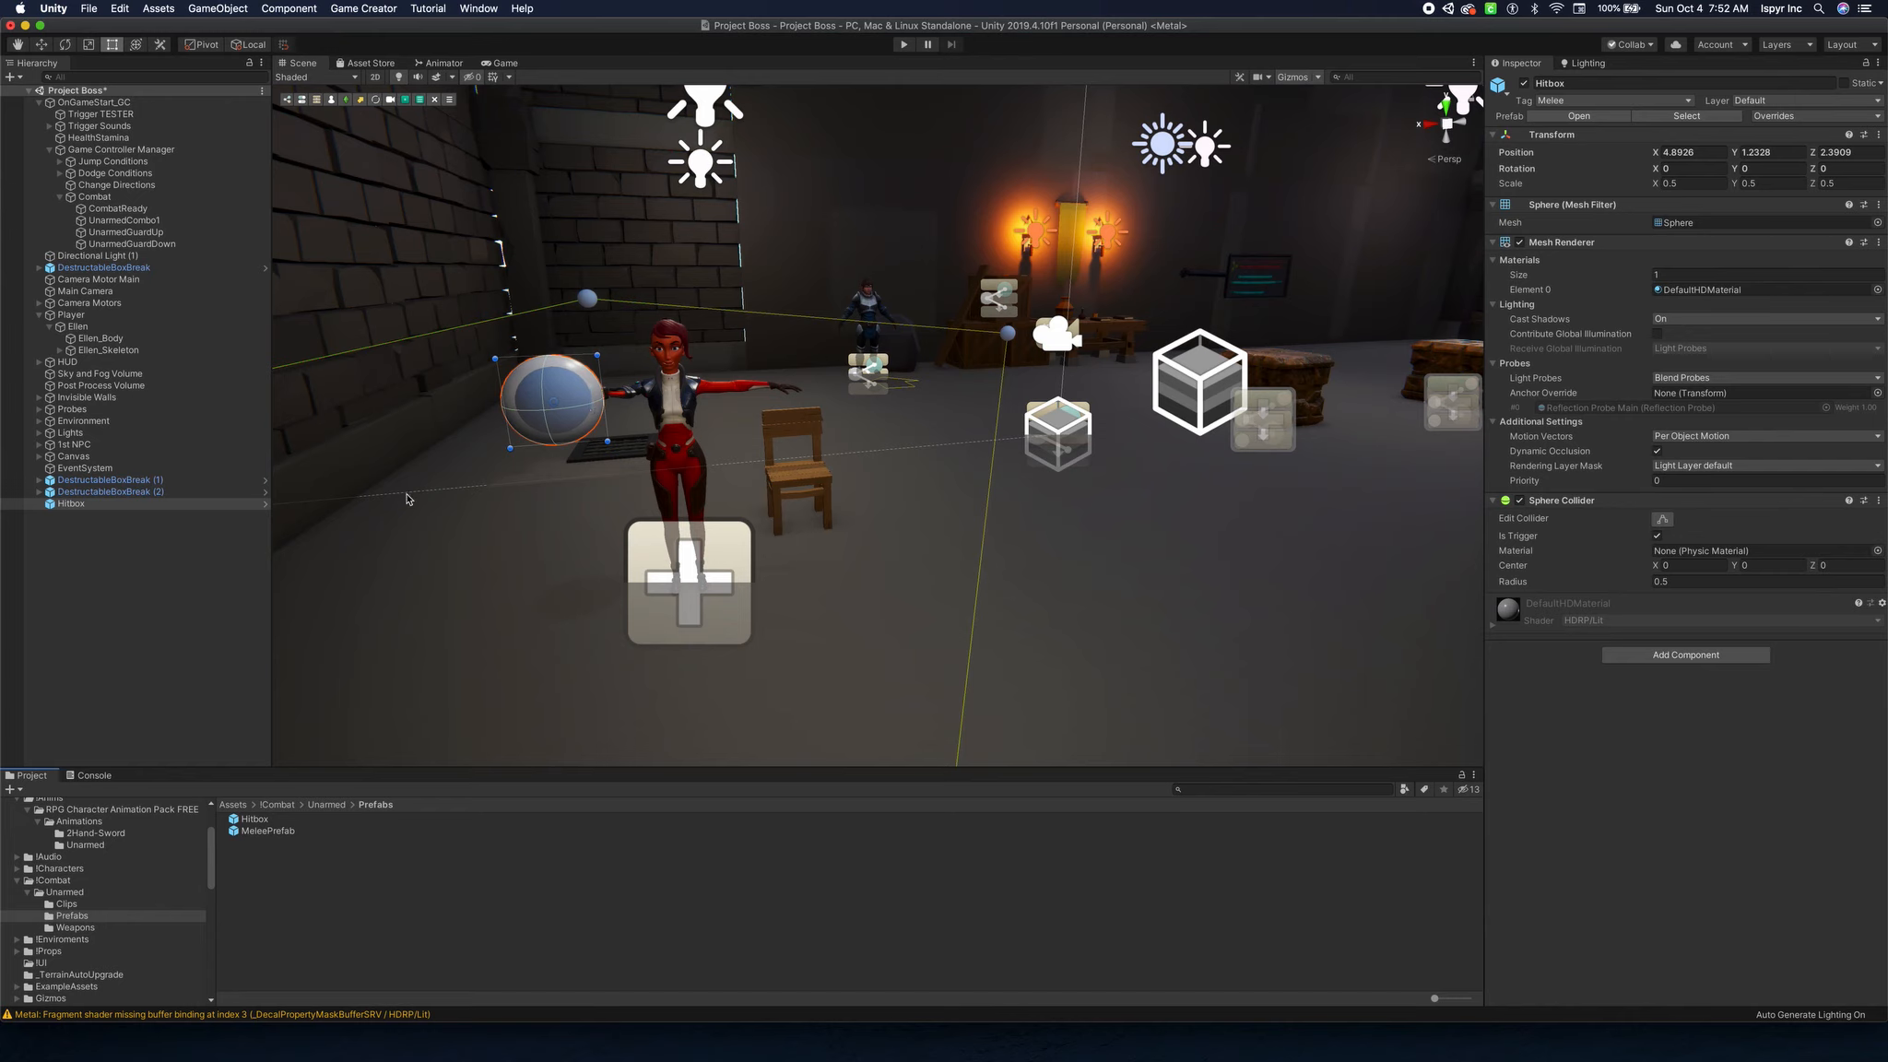
pyautogui.click(245, 538)
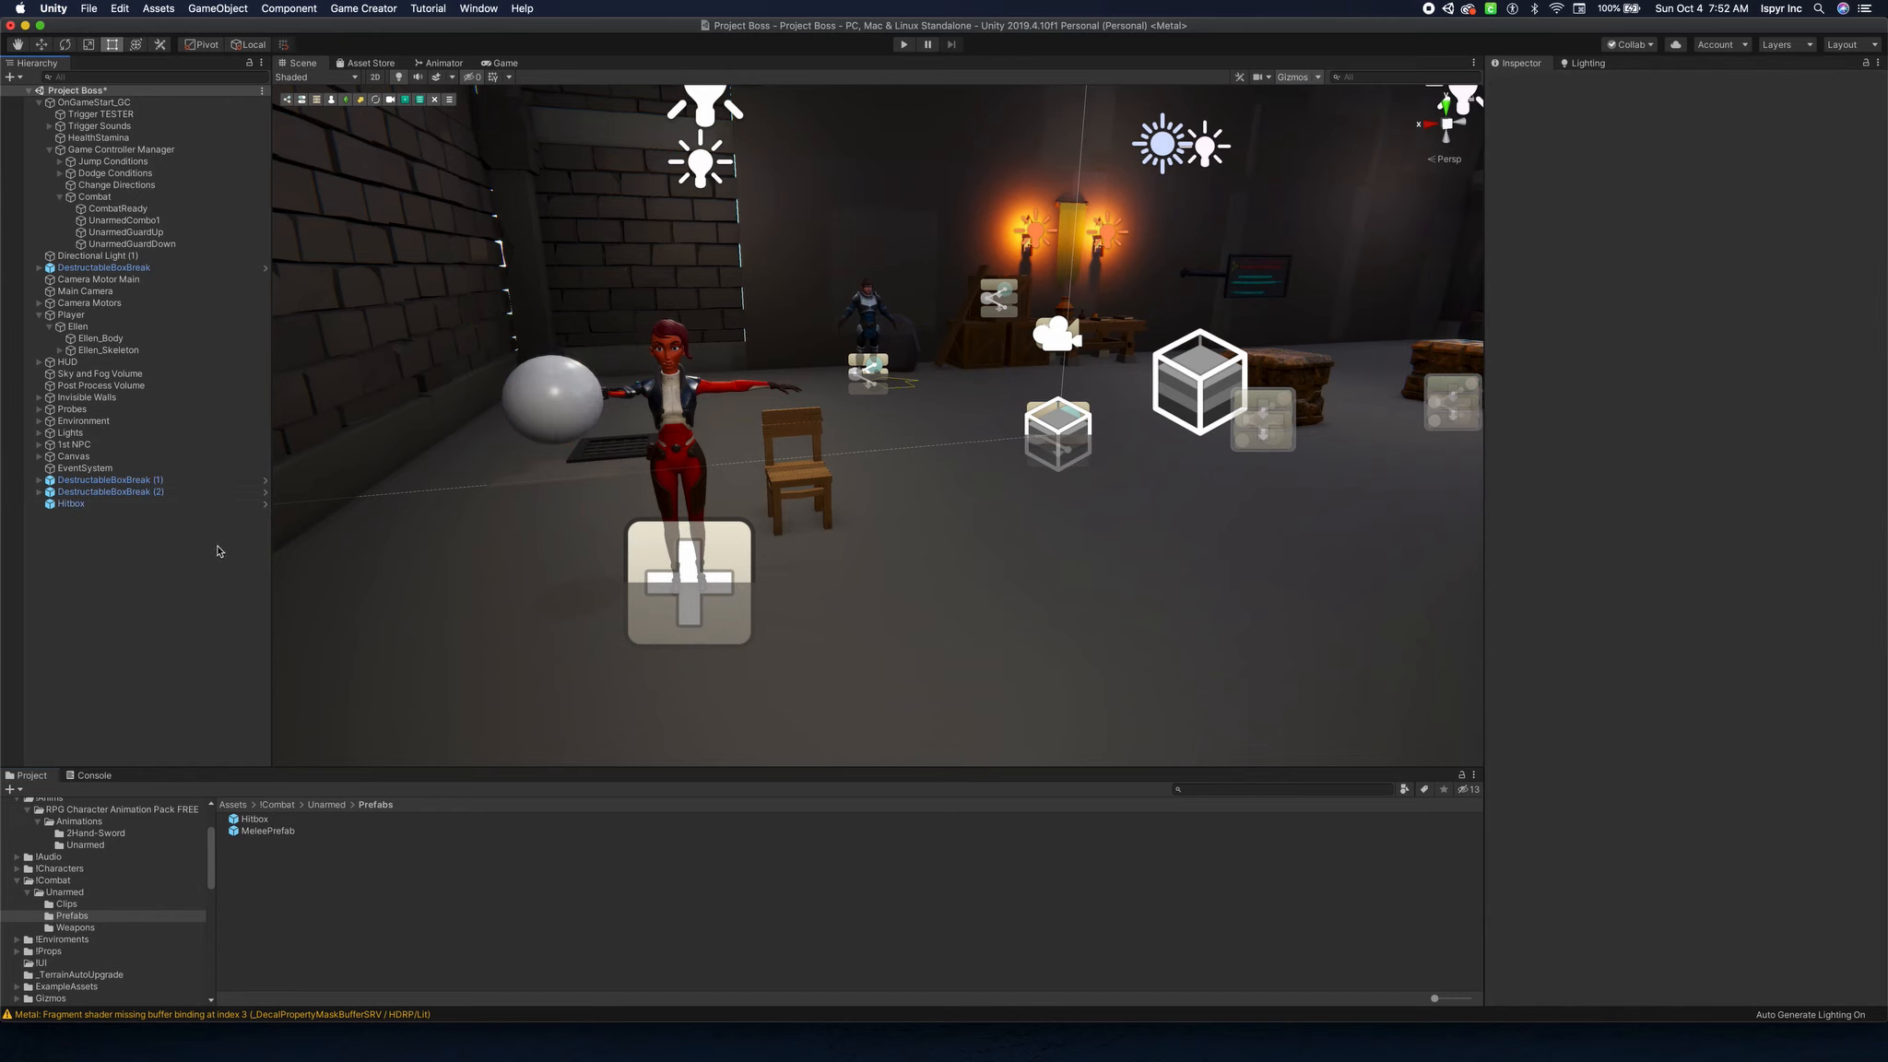
pyautogui.click(560, 387)
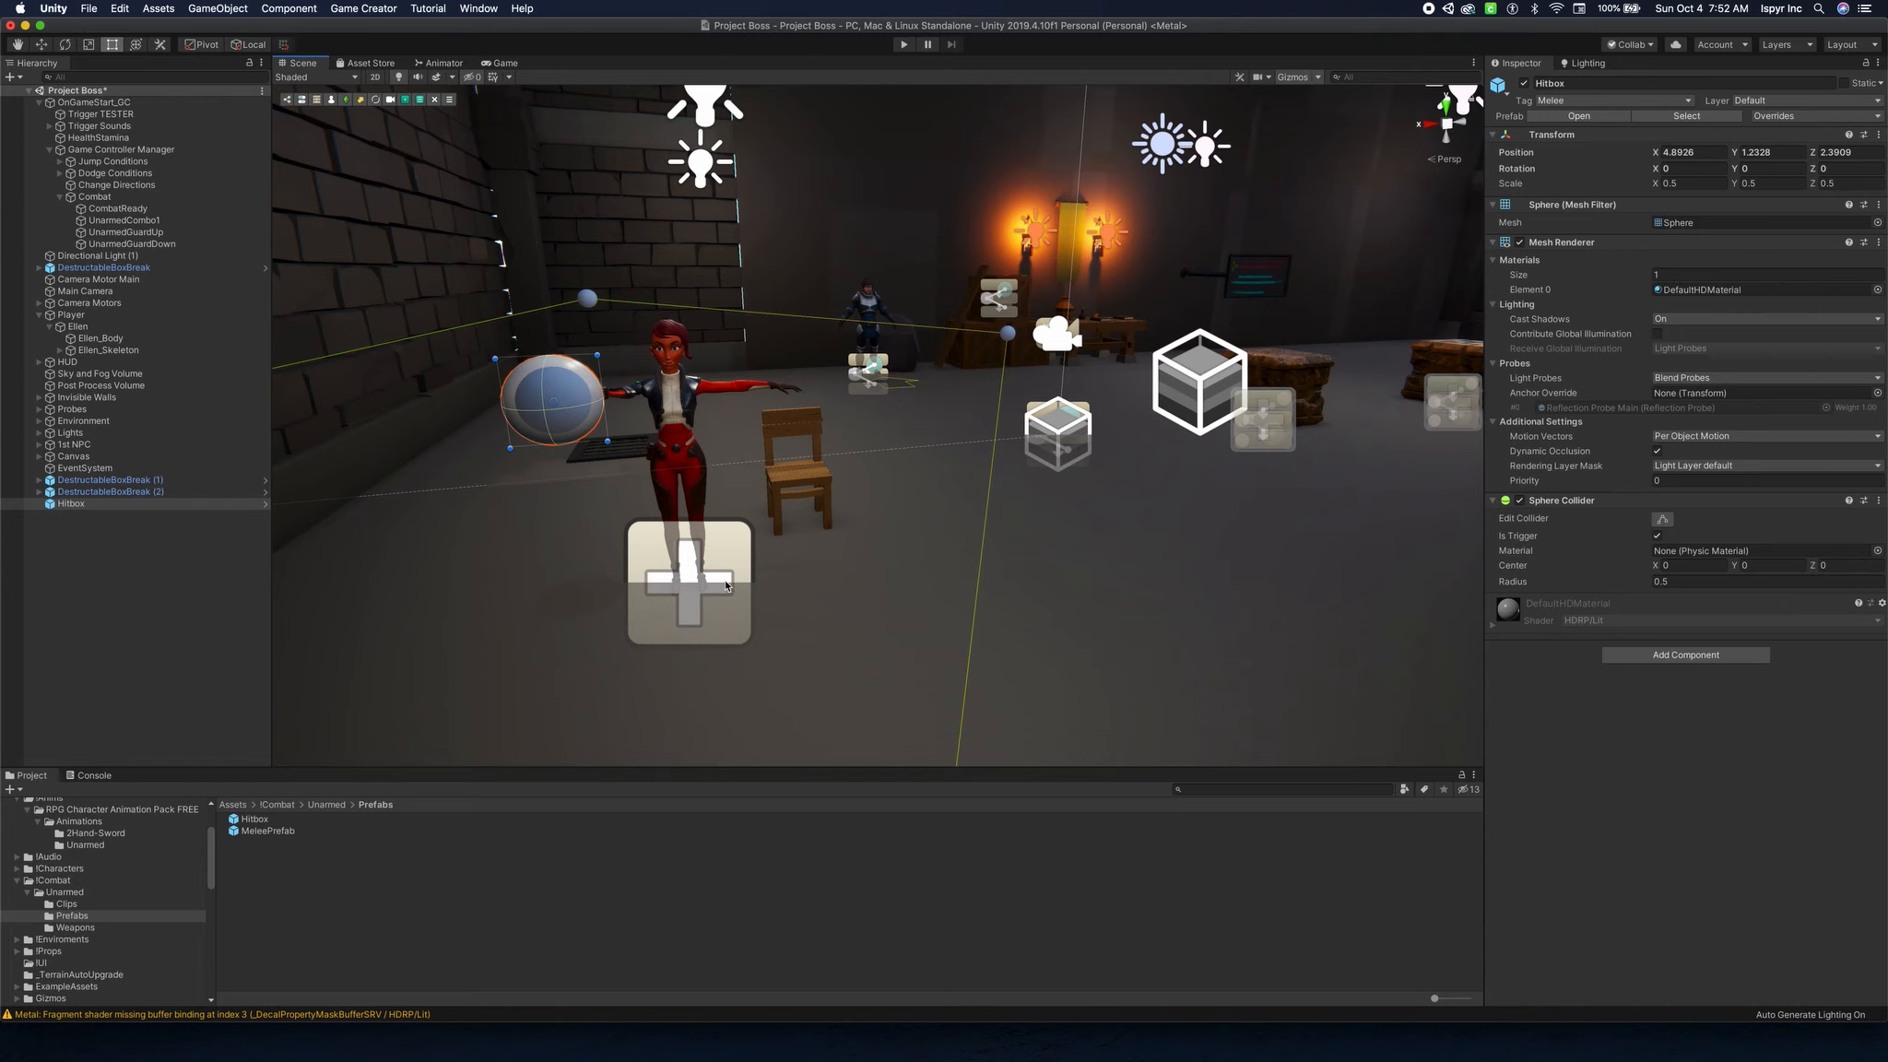
# Delete the Hitbox instance from the scene.
pyautogui.click(147, 553)
pyautogui.click(108, 511)
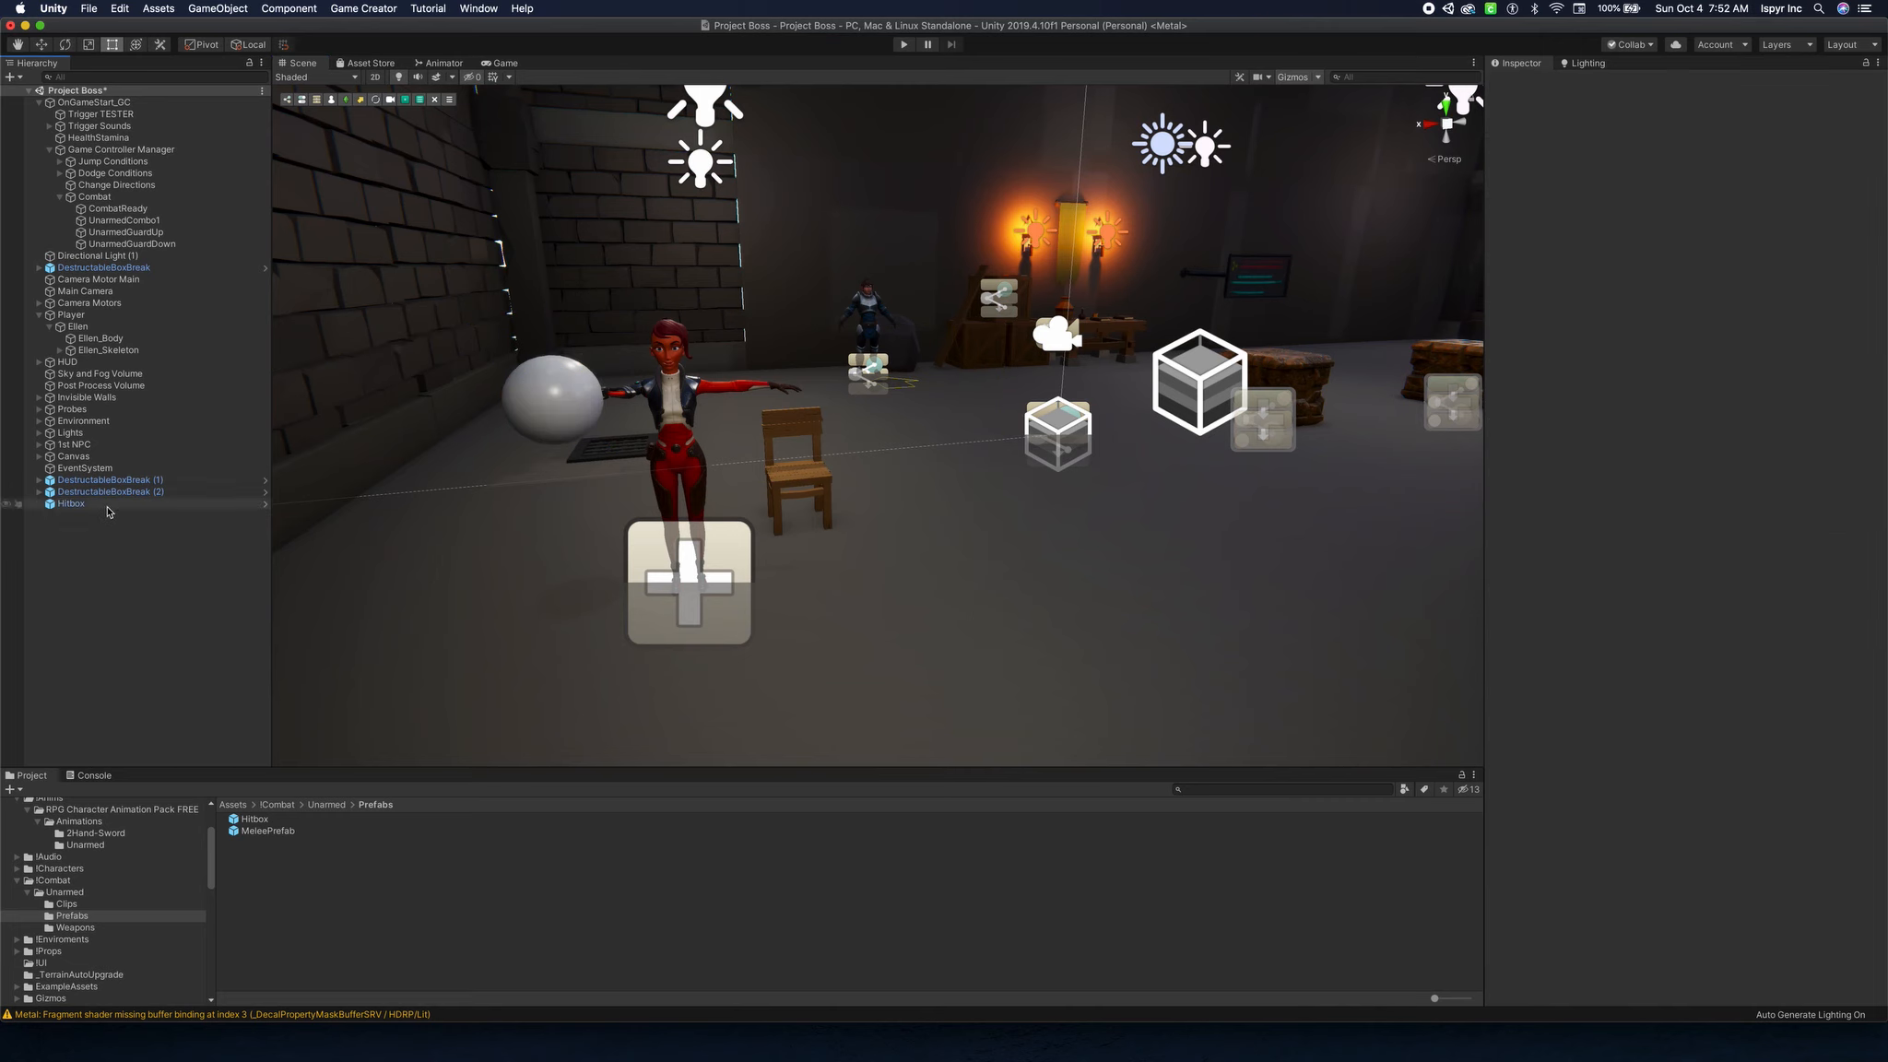
pyautogui.rightClick(108, 511)
pyautogui.click(171, 579)
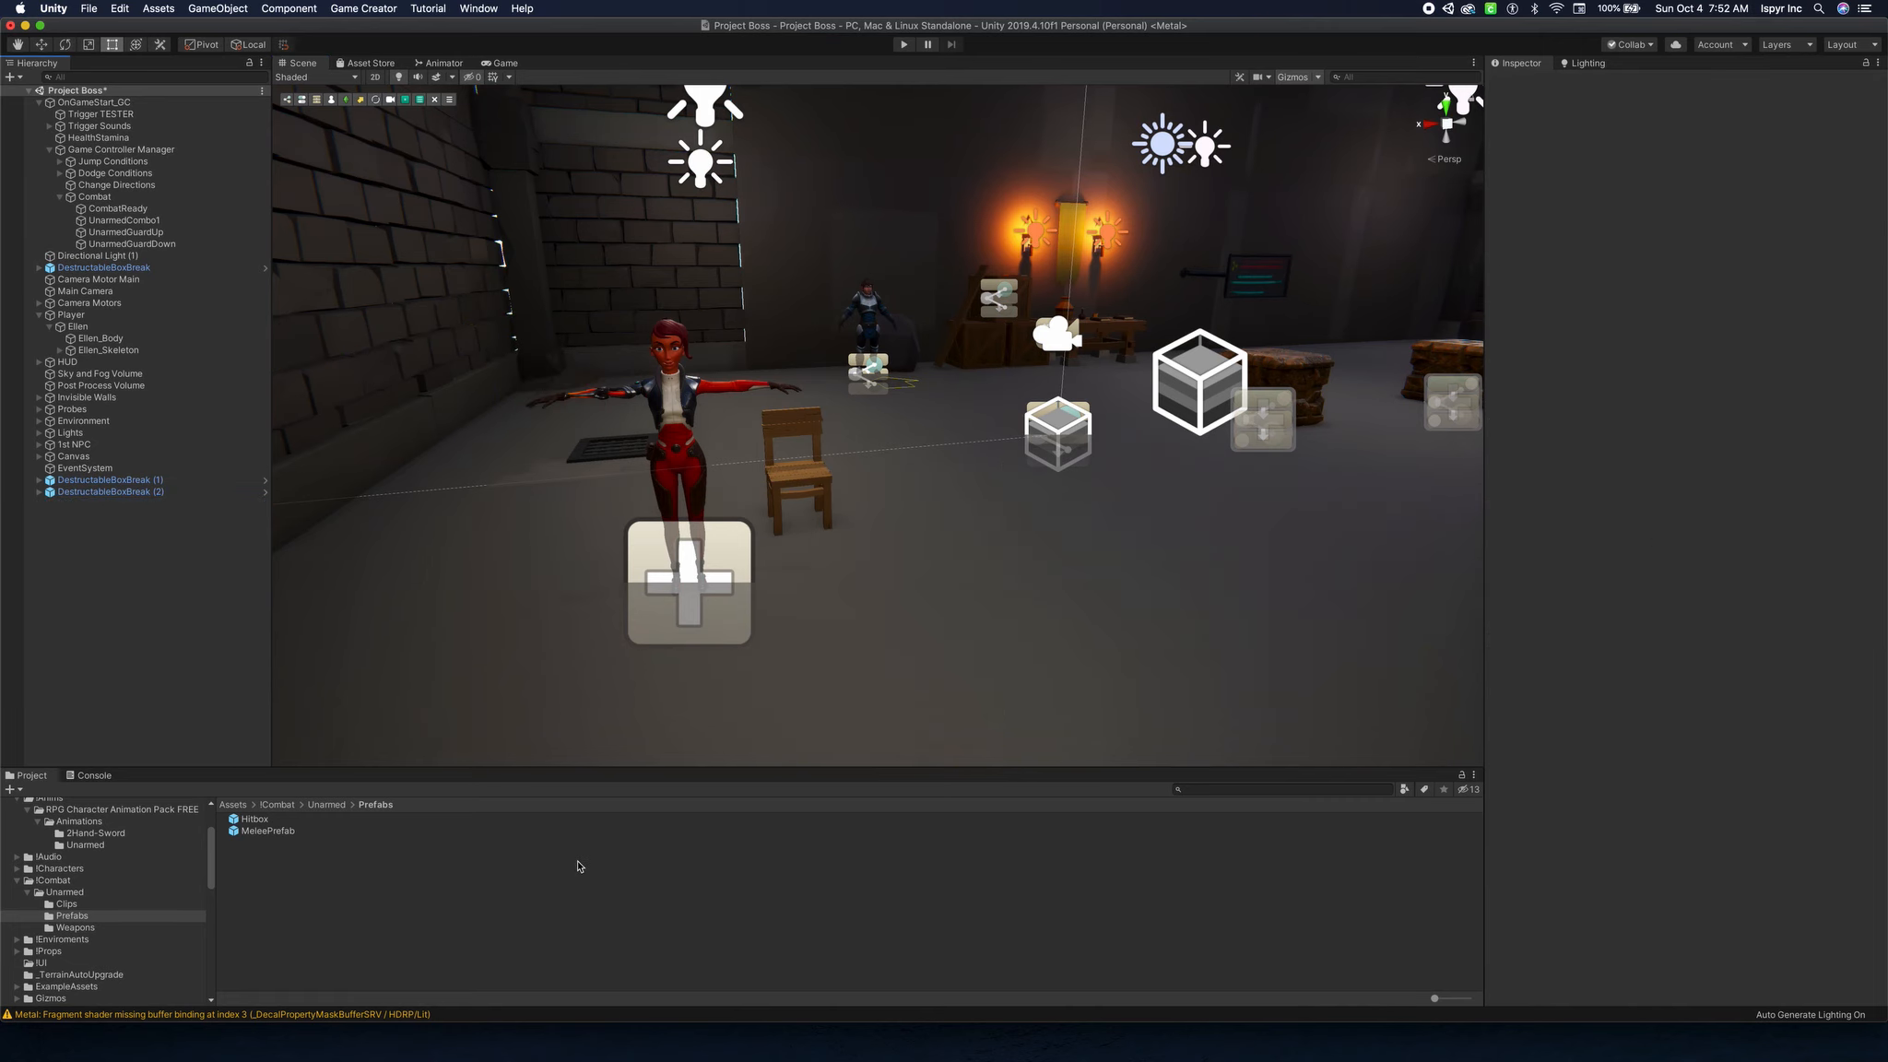
# Disable the Mesh Renderer on the Hitbox prefab and check its Sphere Collider settings.
pyautogui.click(253, 819)
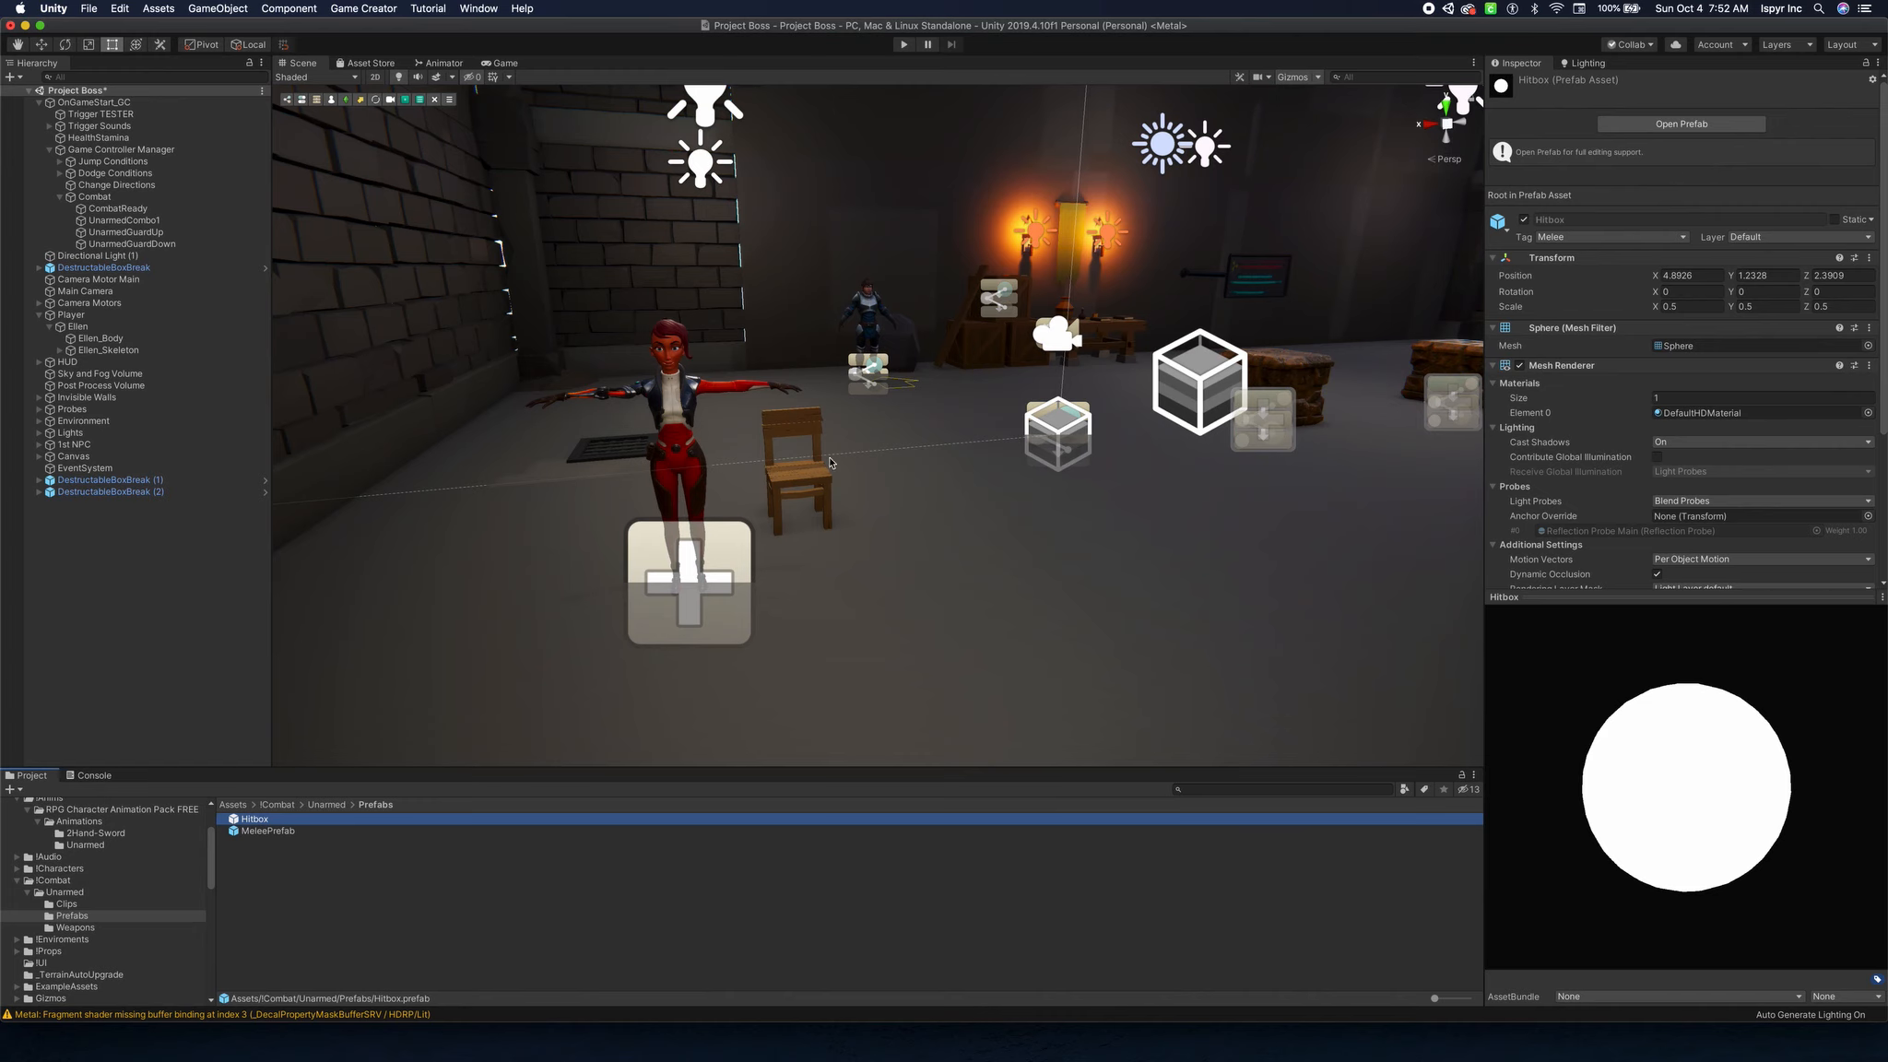
pyautogui.scroll(-5, 1559, 333)
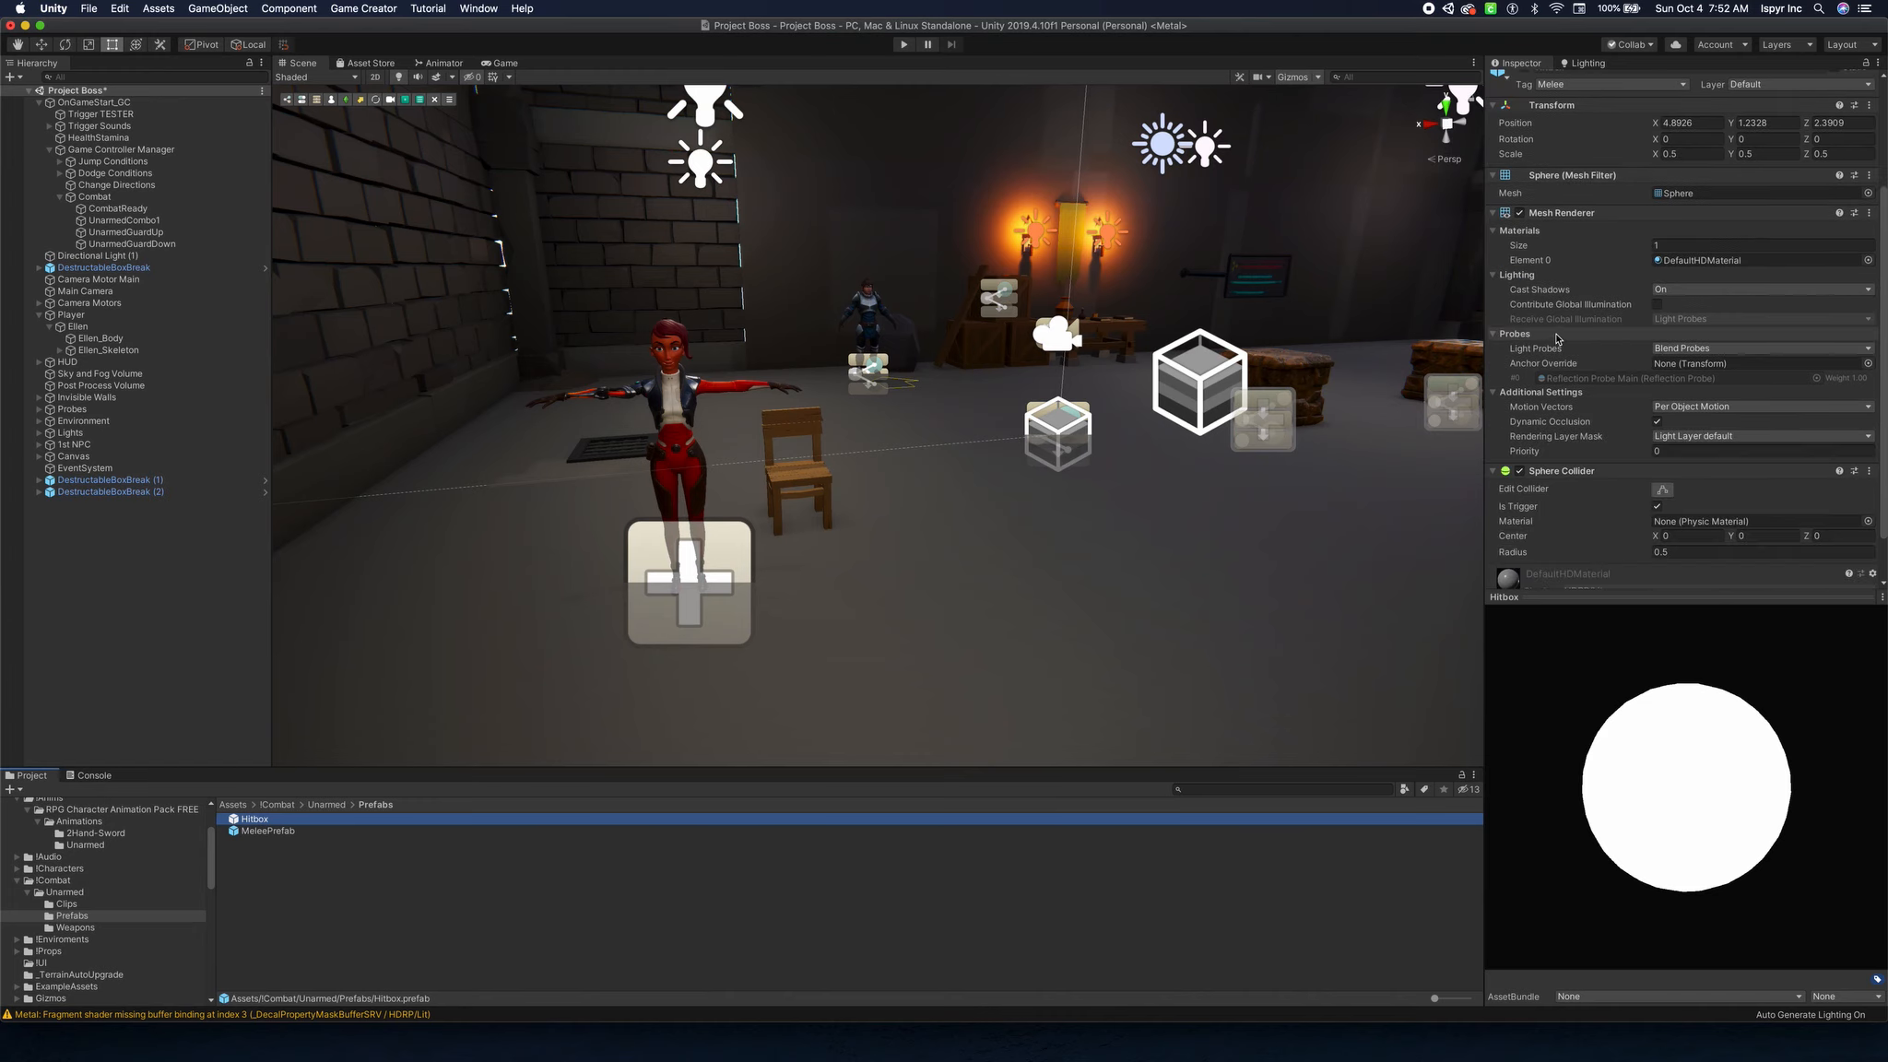
pyautogui.scroll(5, 1559, 341)
pyautogui.click(1519, 366)
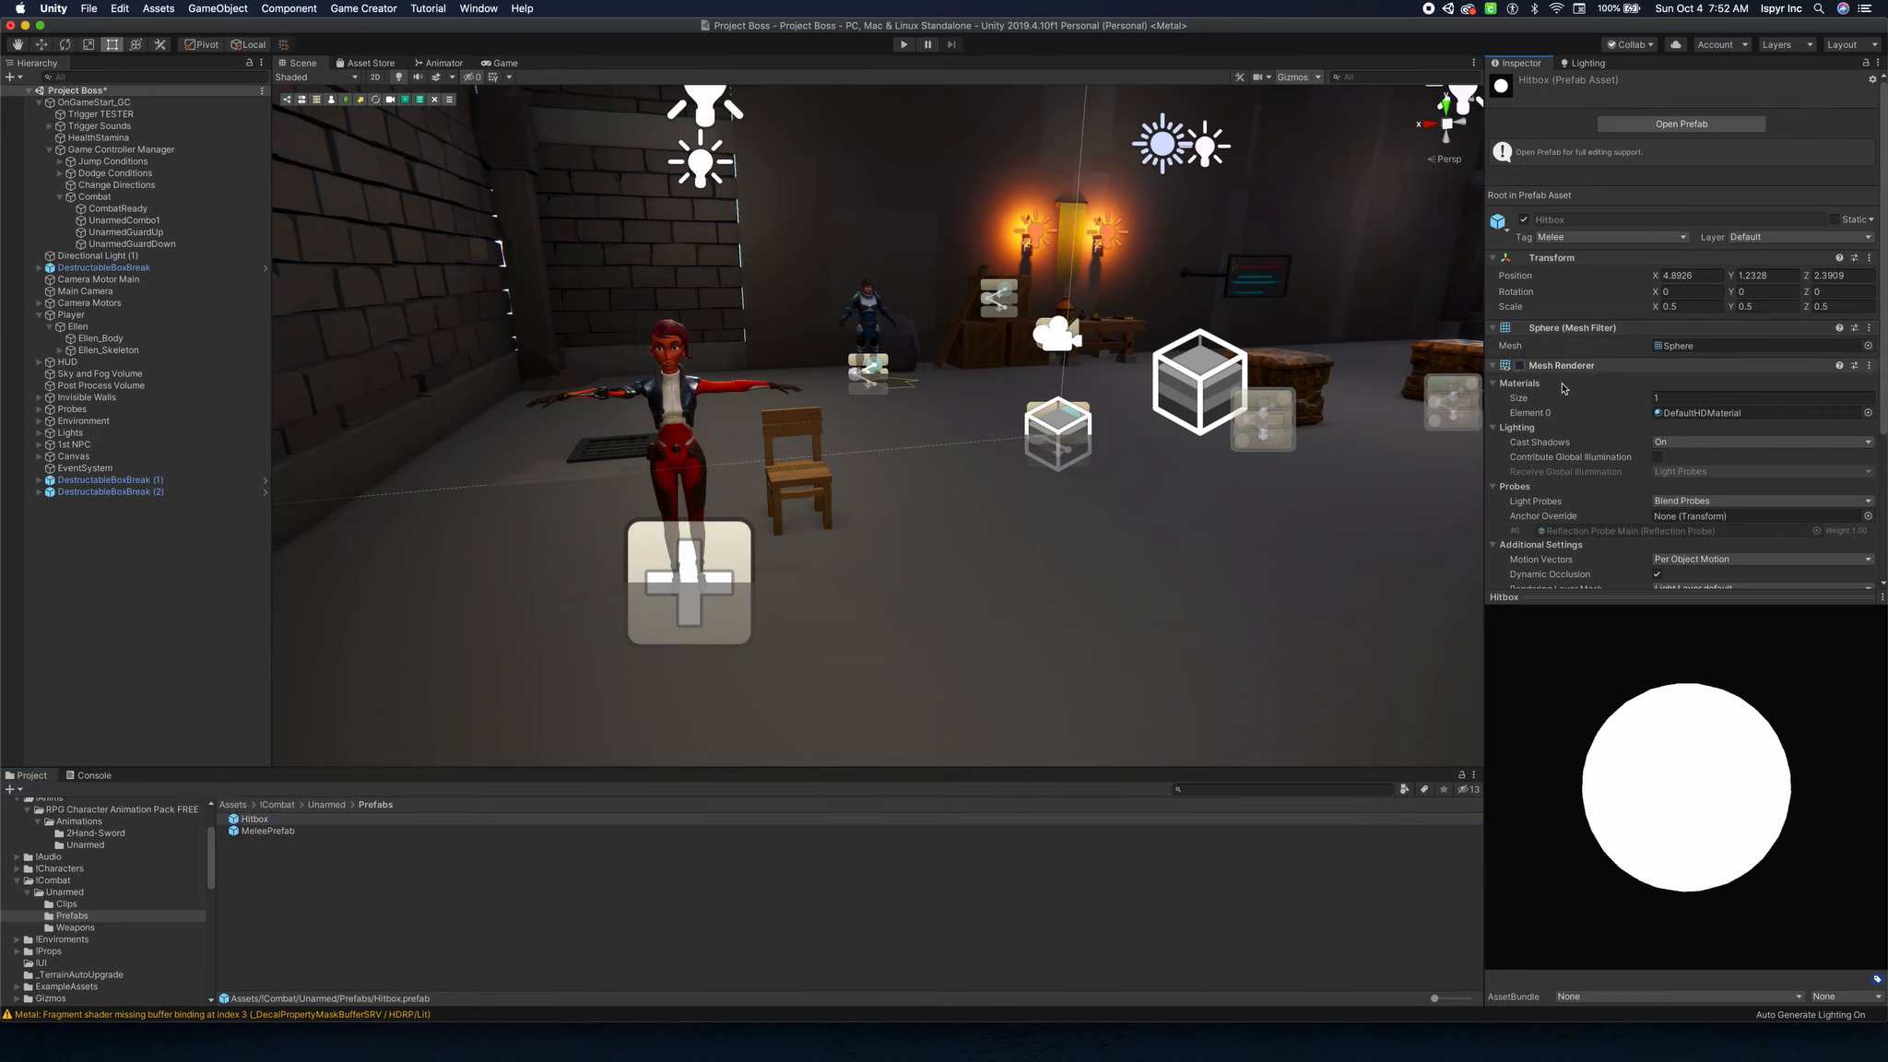
pyautogui.scroll(-5, 1536, 382)
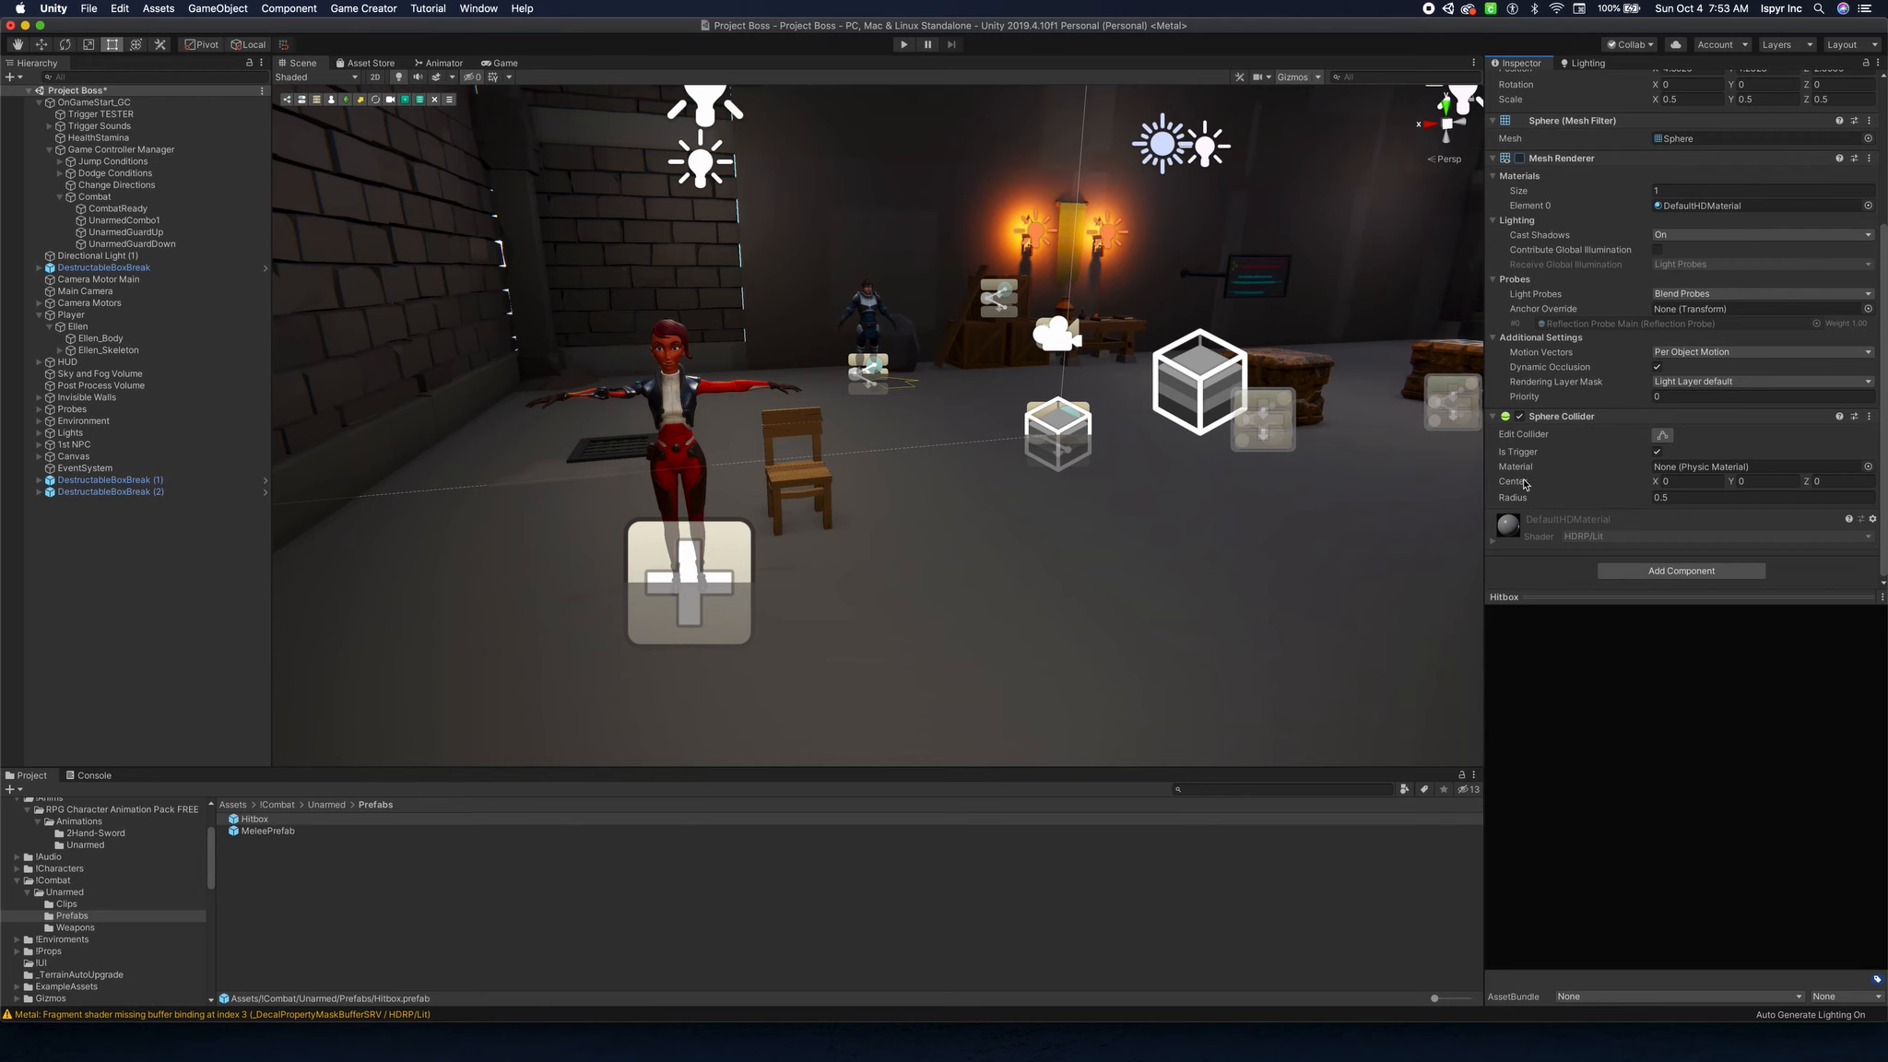
# View the MeleePrefab settings, search the assets for "swordweapon" and open the SwordWeapon prefab to examine its Blade Component.
pyautogui.click(277, 831)
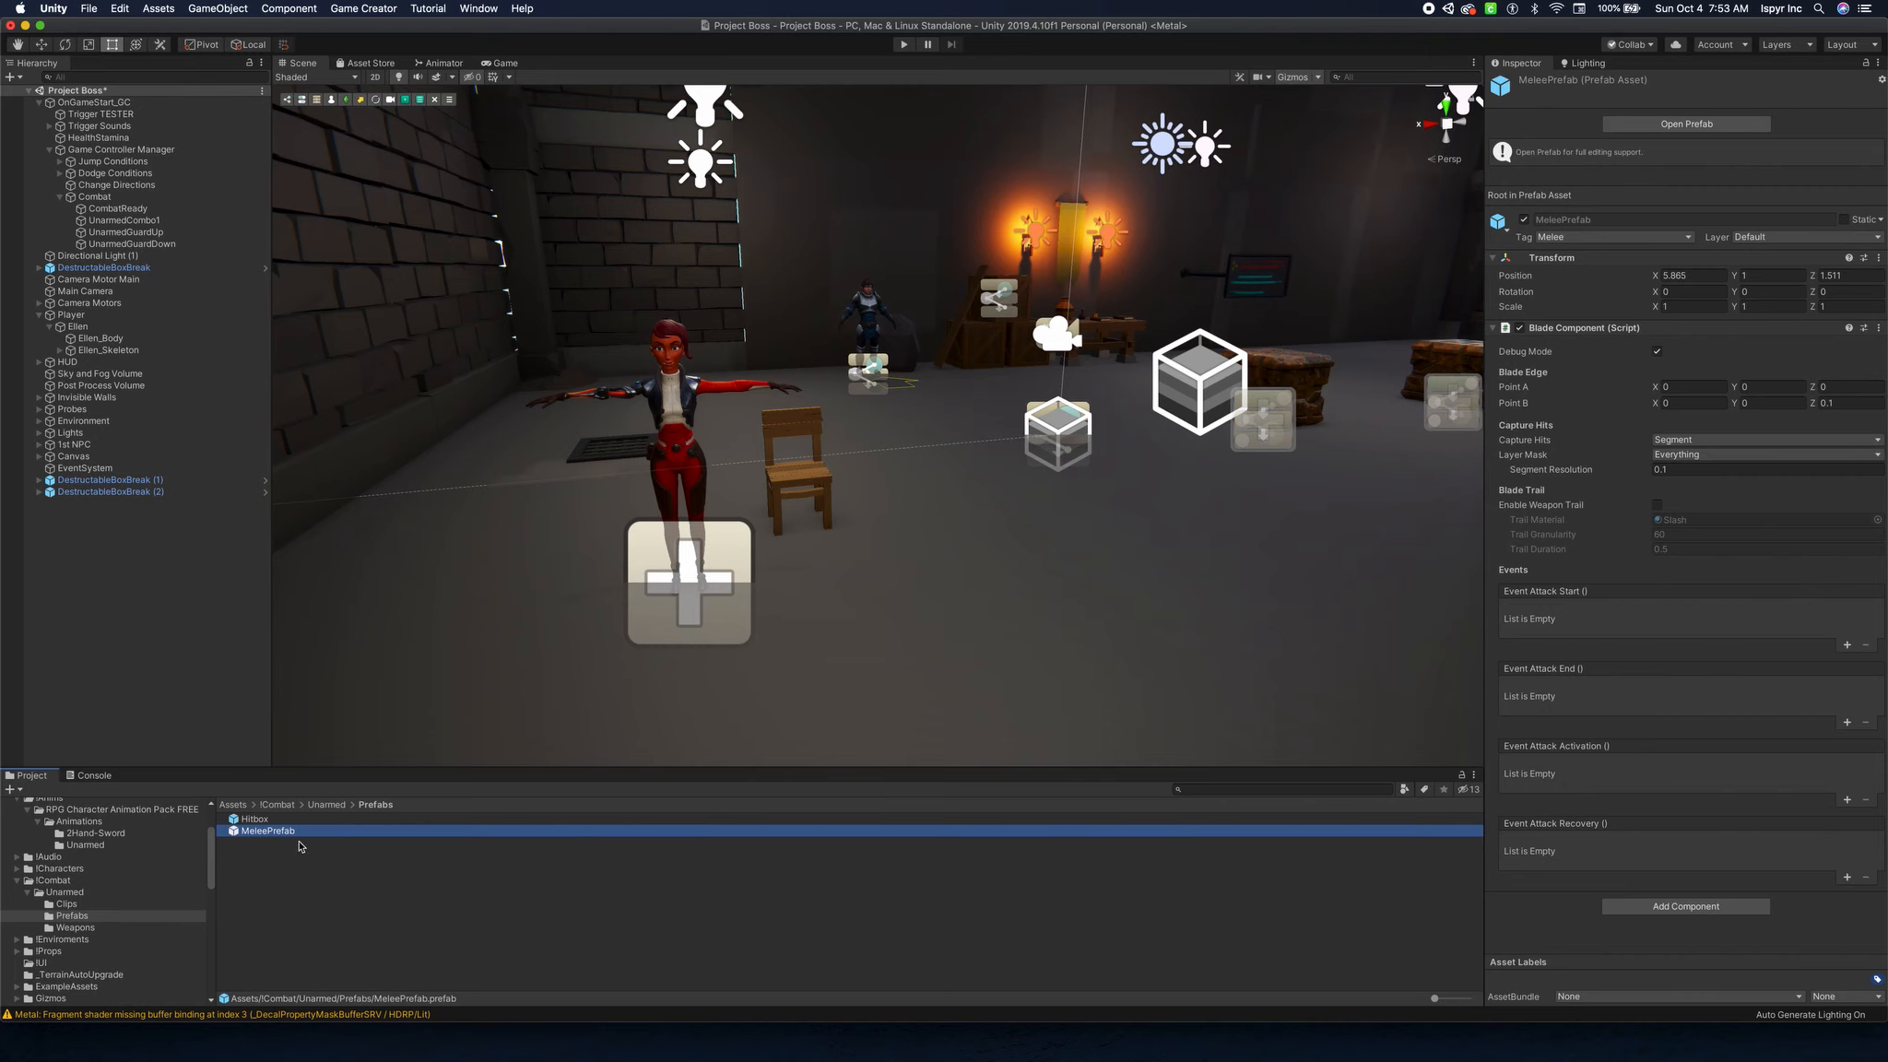
pyautogui.click(1195, 790)
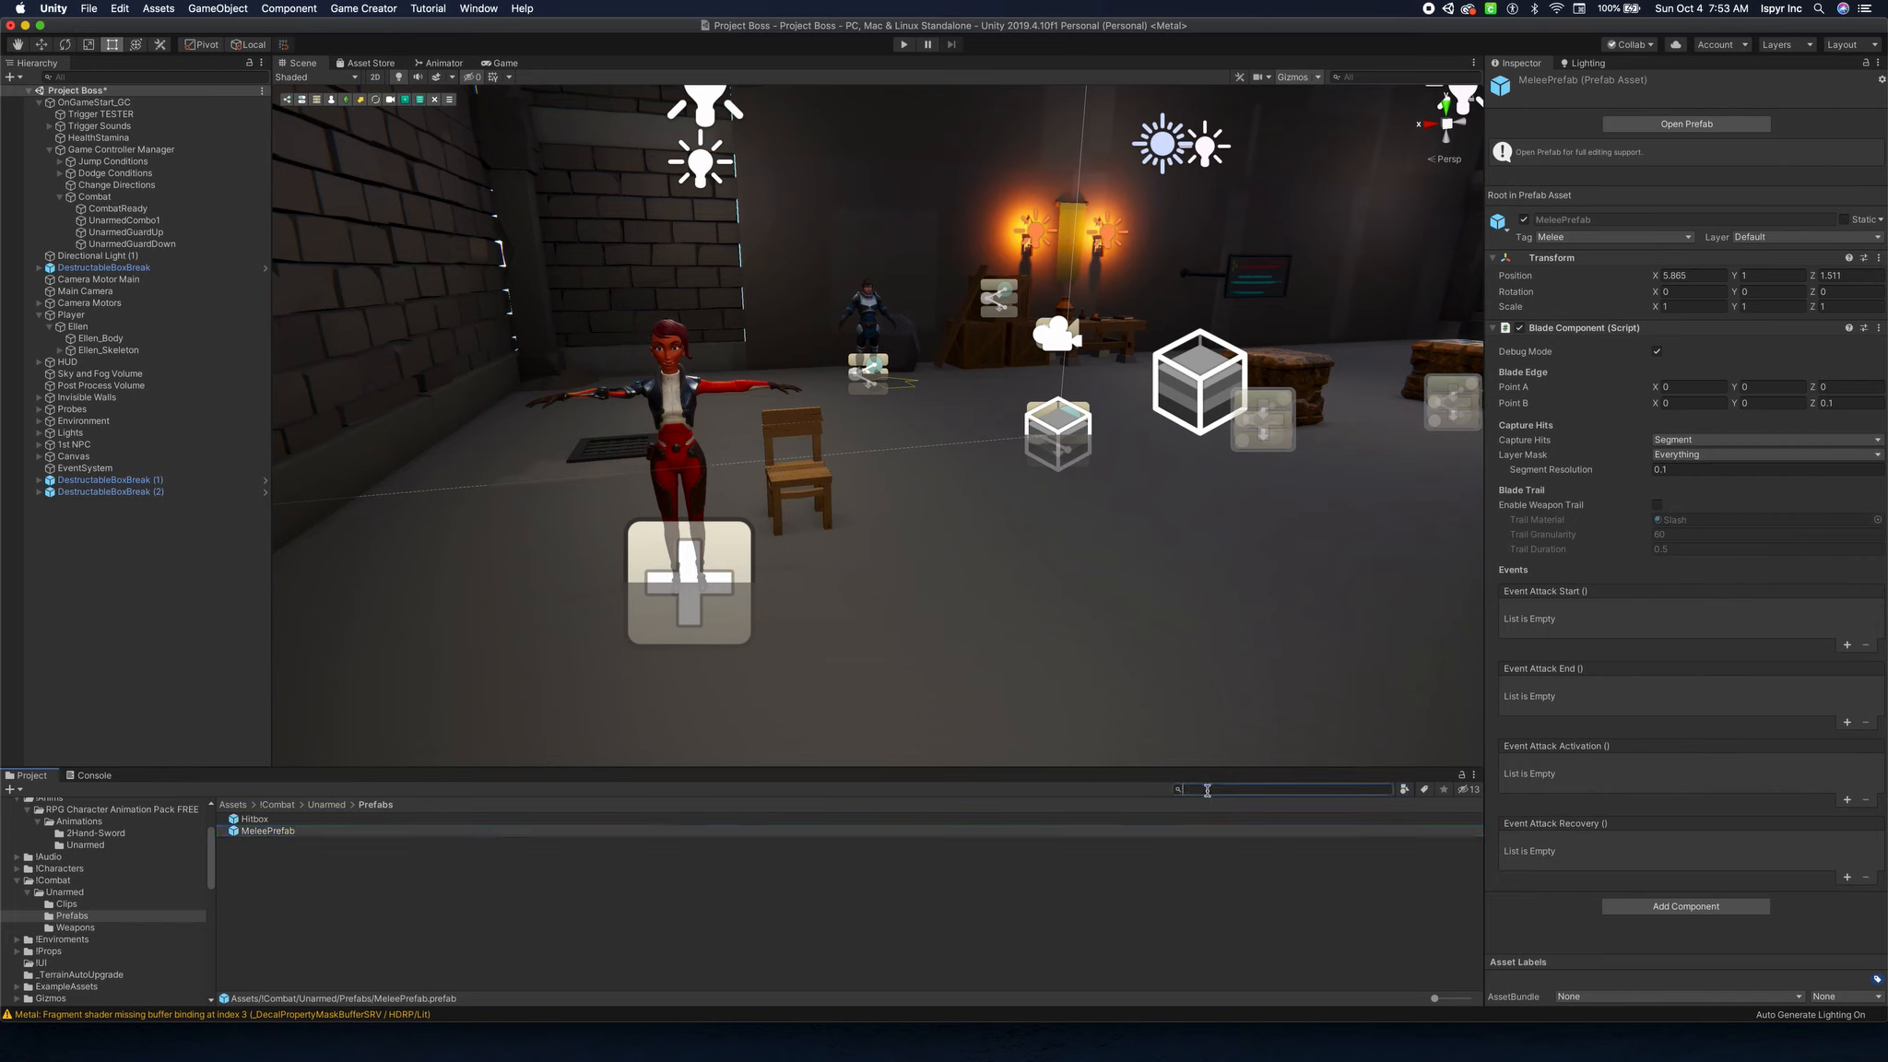
pyautogui.write('swordweapon')
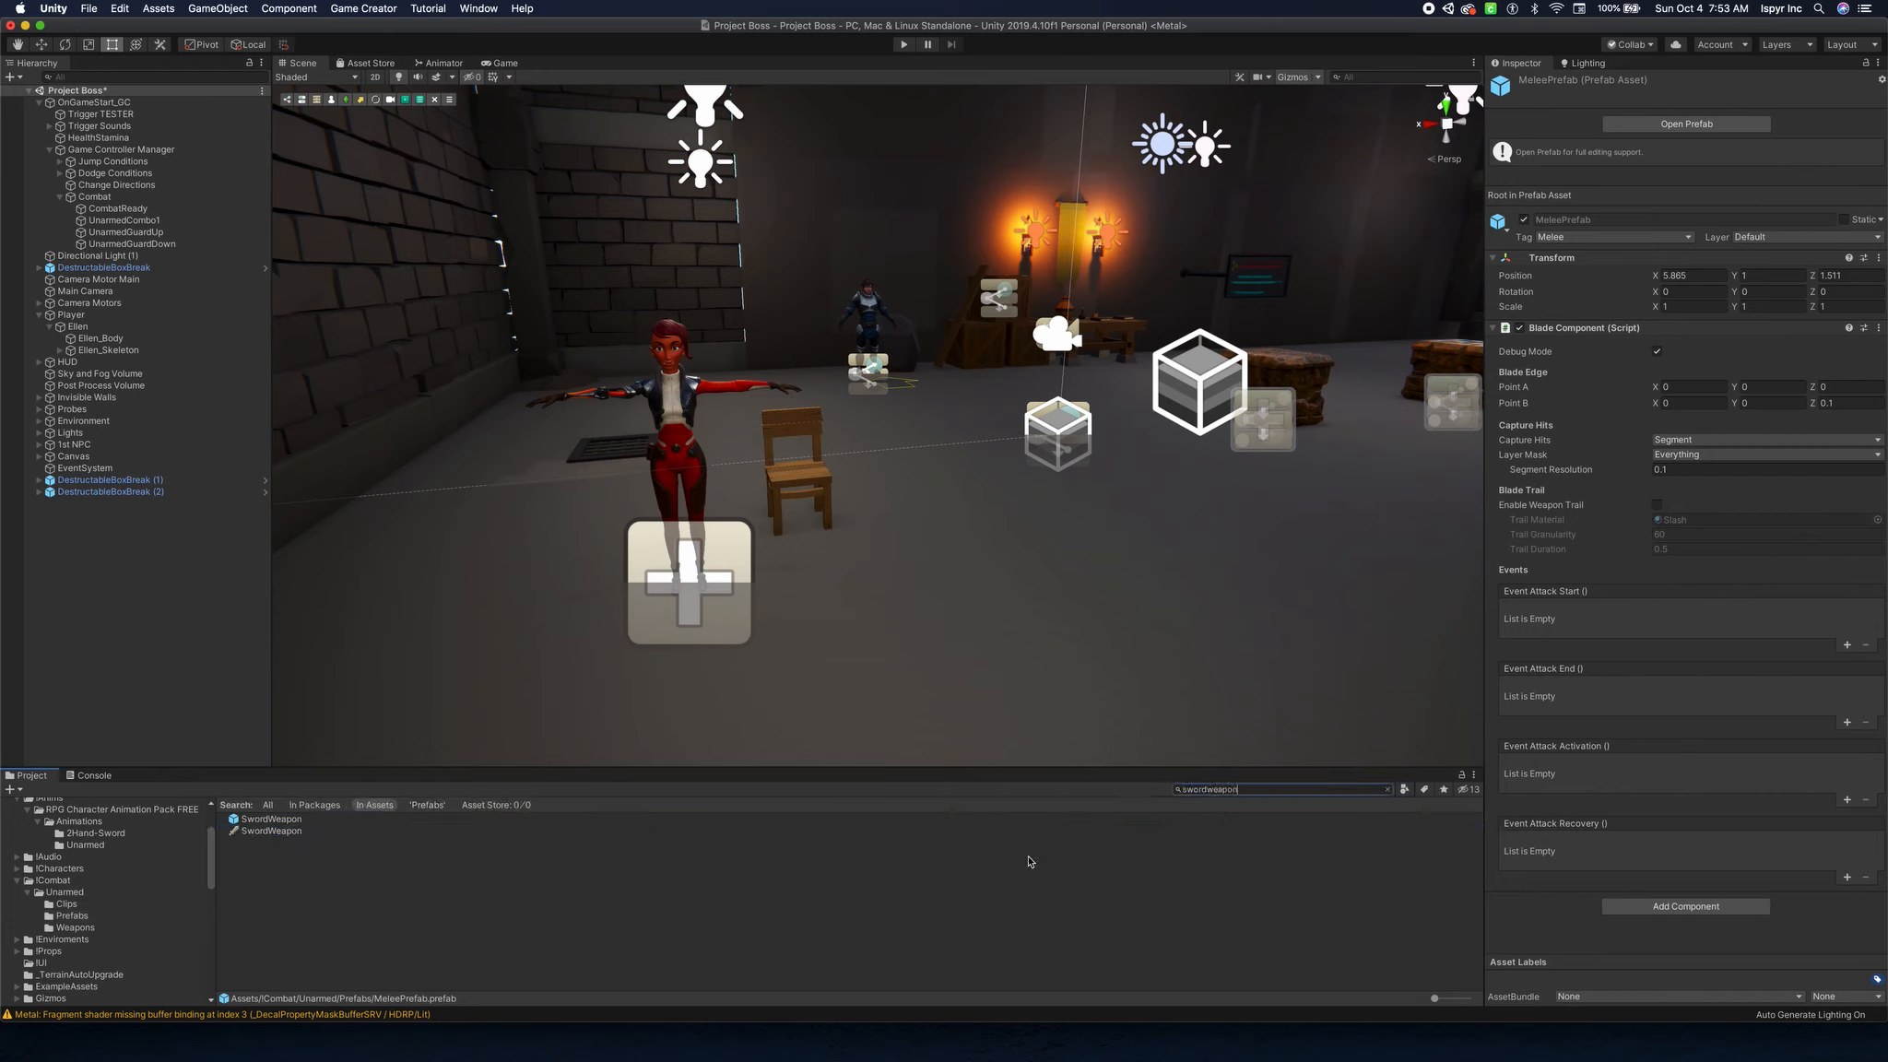
pyautogui.click(276, 820)
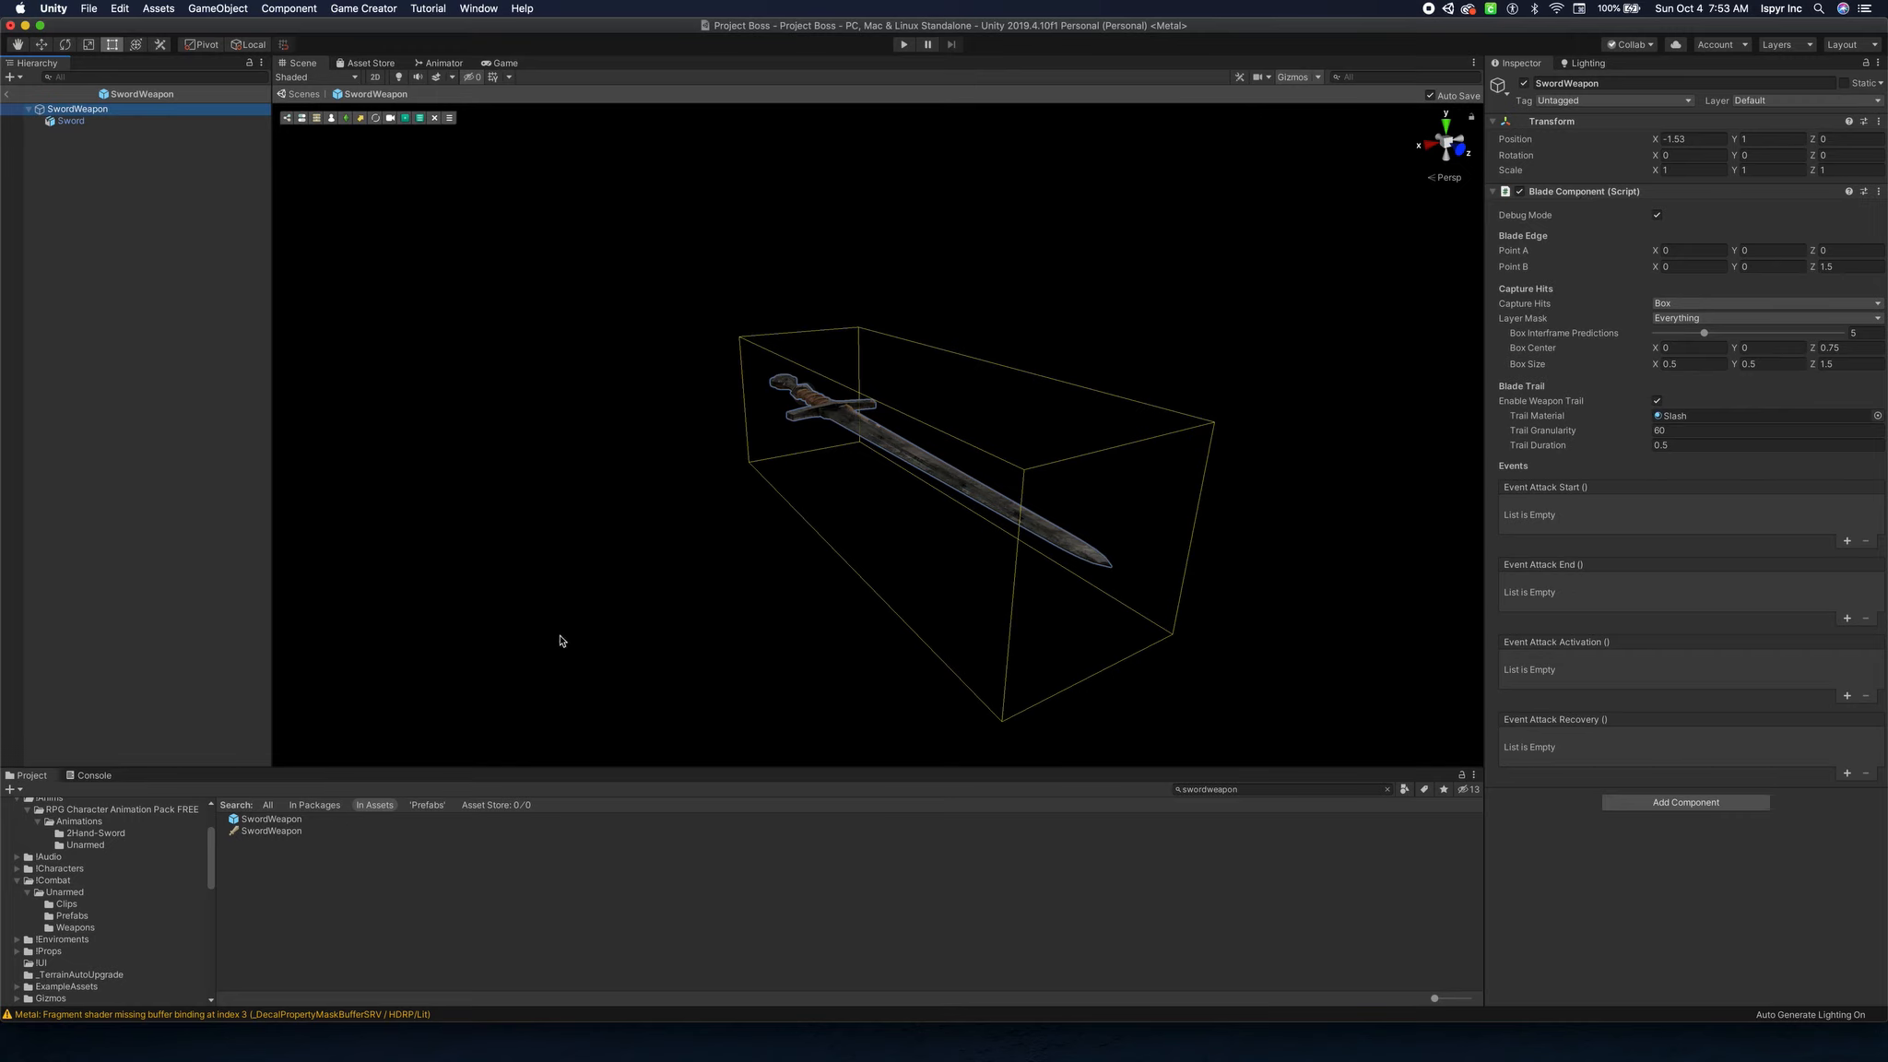
pyautogui.click(488, 899)
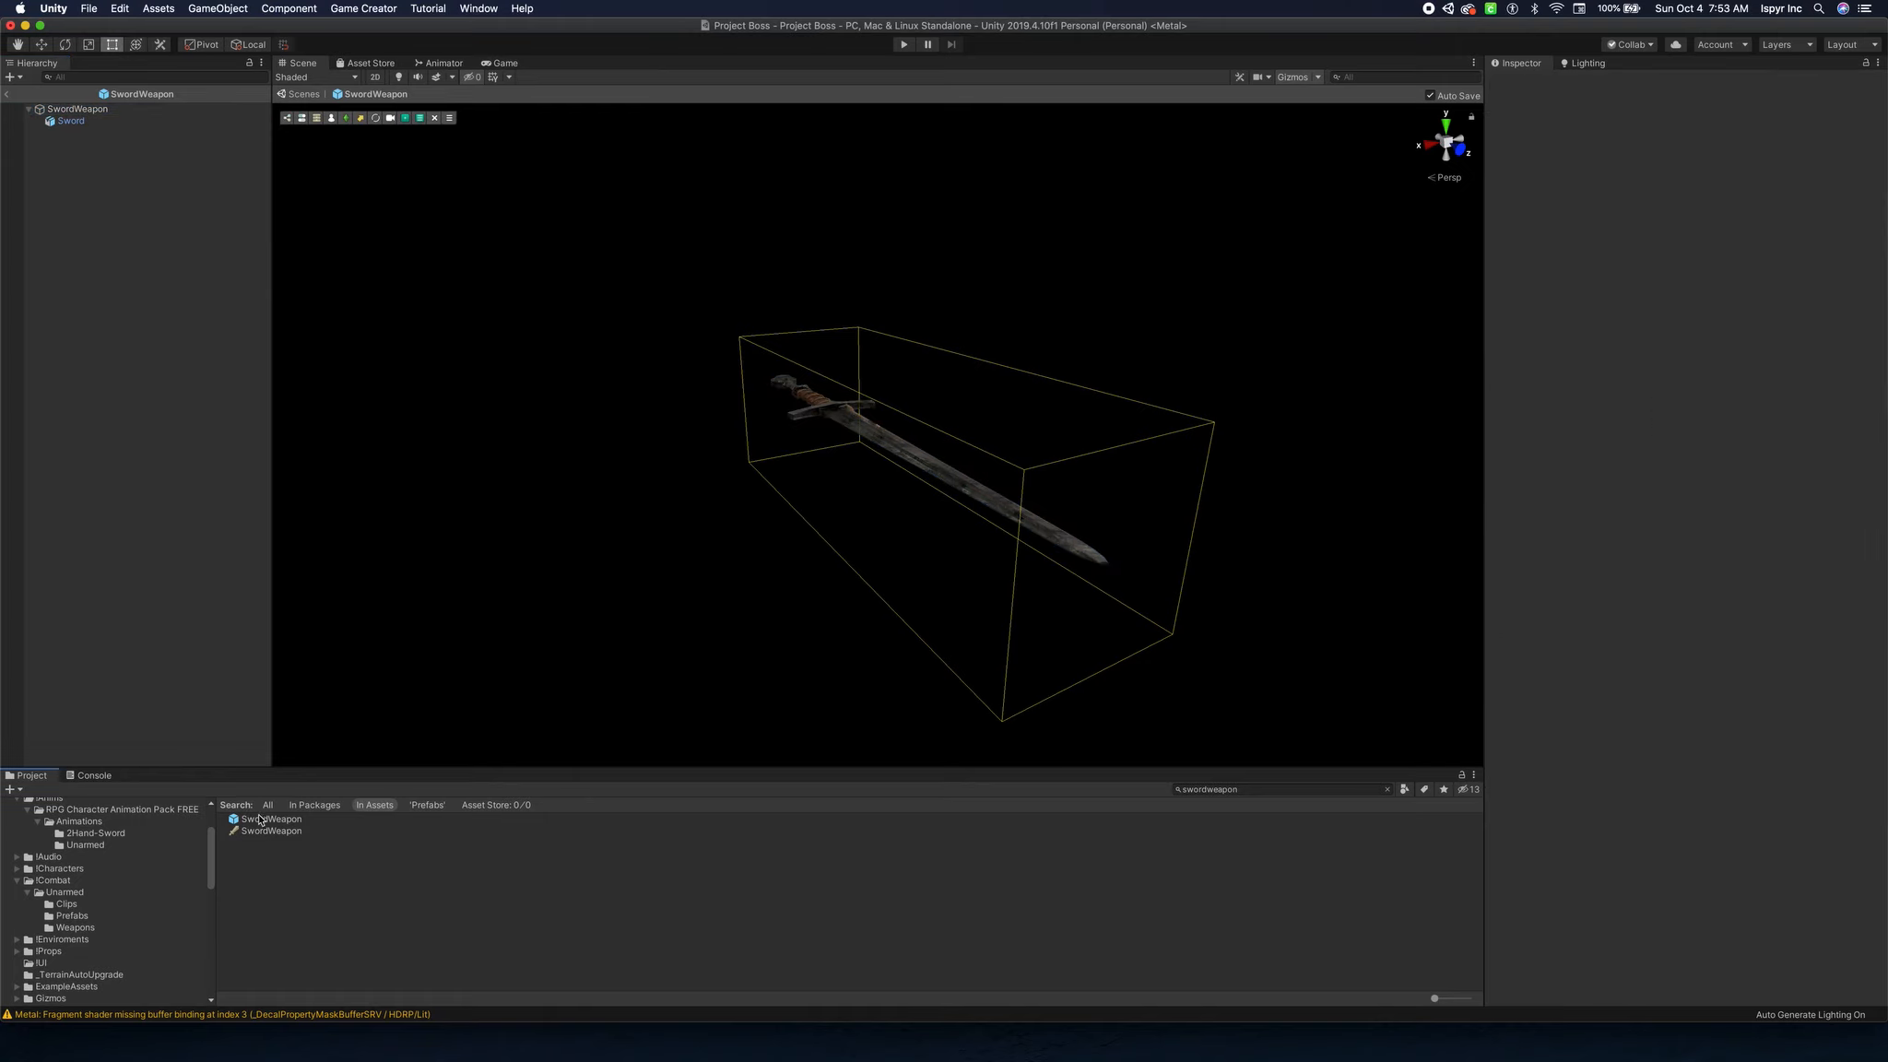
# Open the MeleePrefab for editing and review its Capture Hits options, keeping Segment.
pyautogui.click(81, 916)
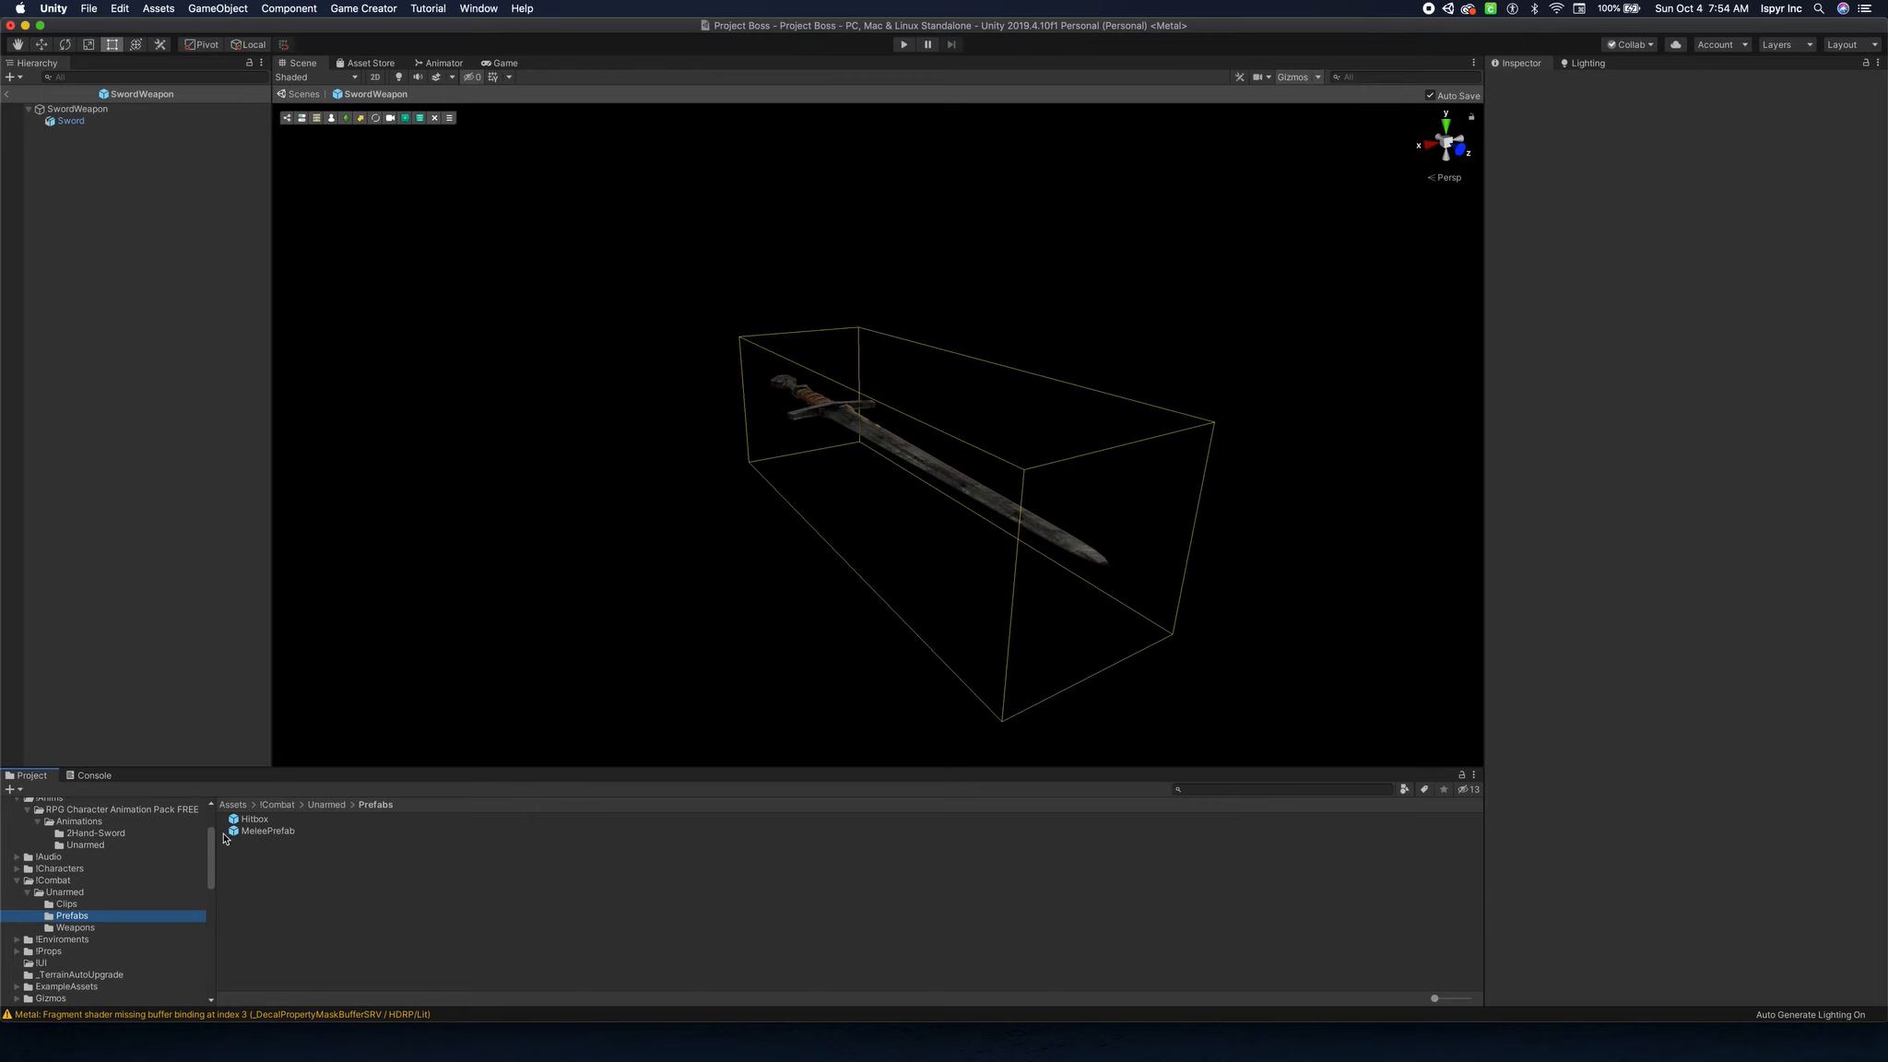
pyautogui.doubleClick(268, 831)
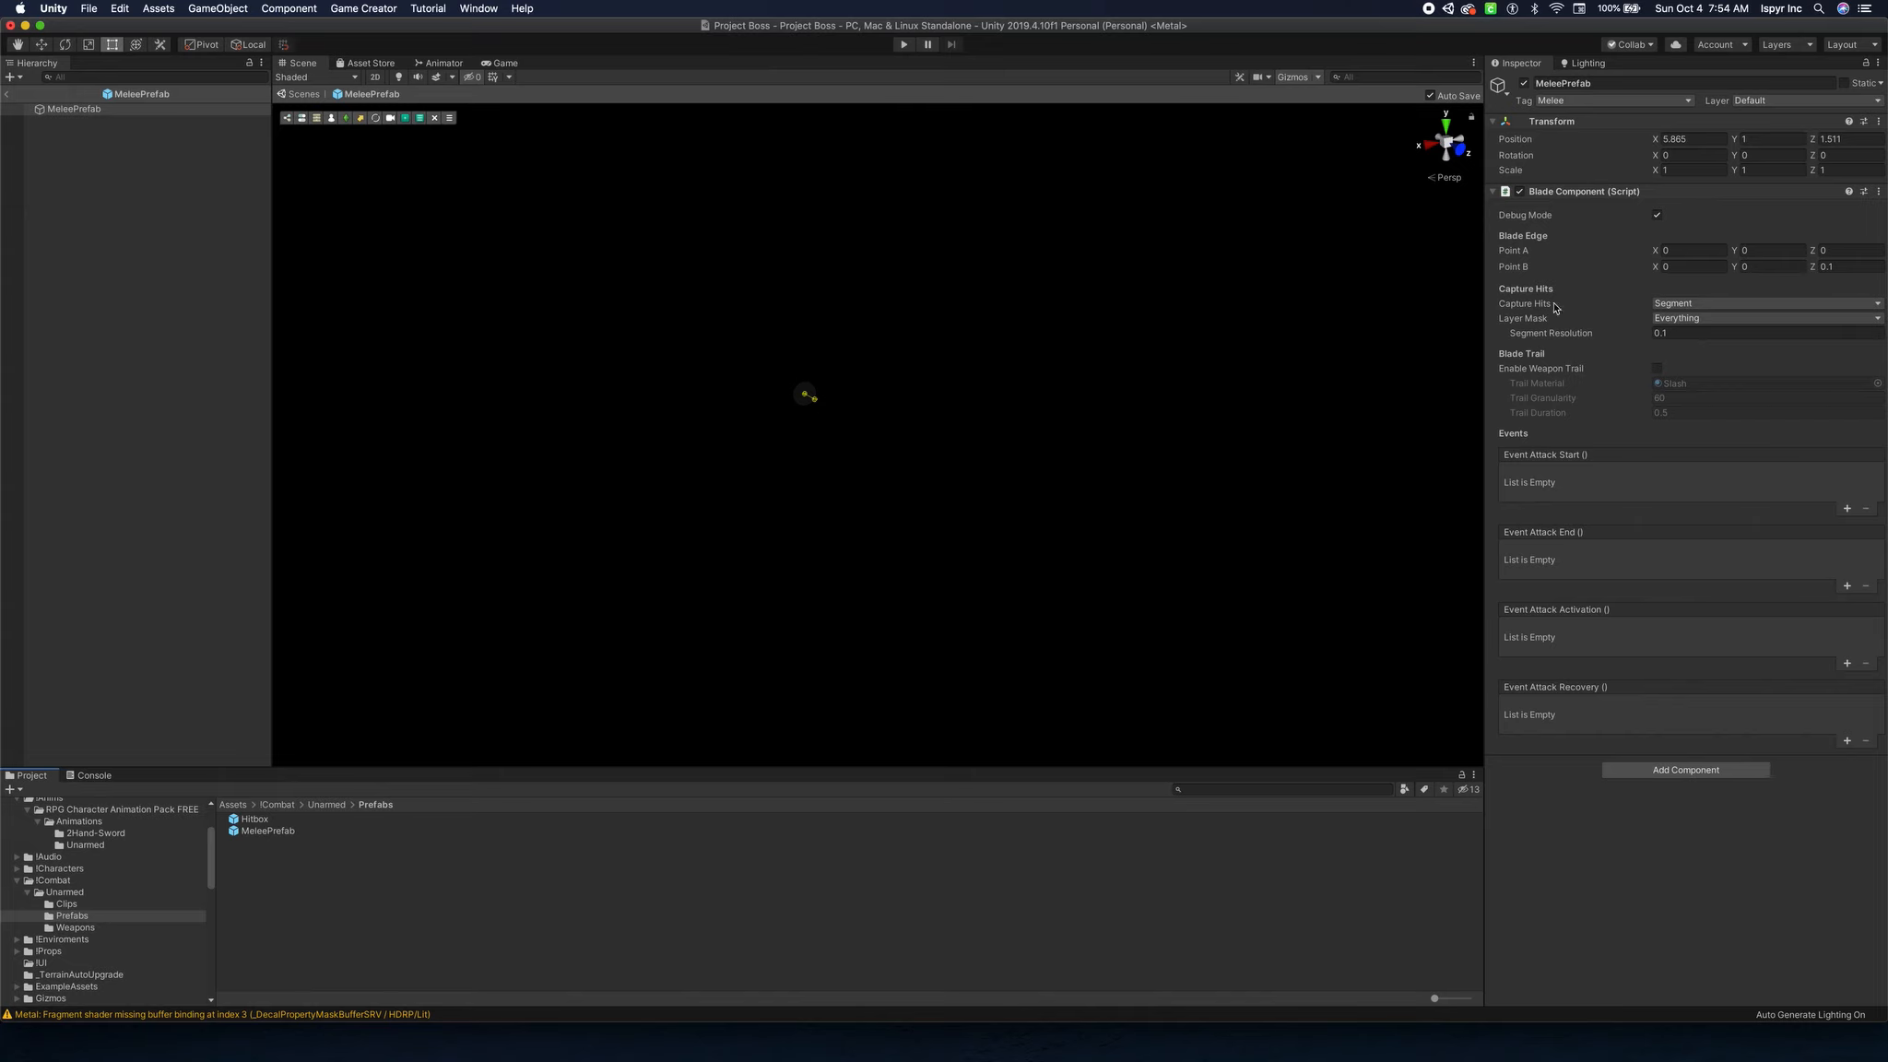
pyautogui.click(1678, 304)
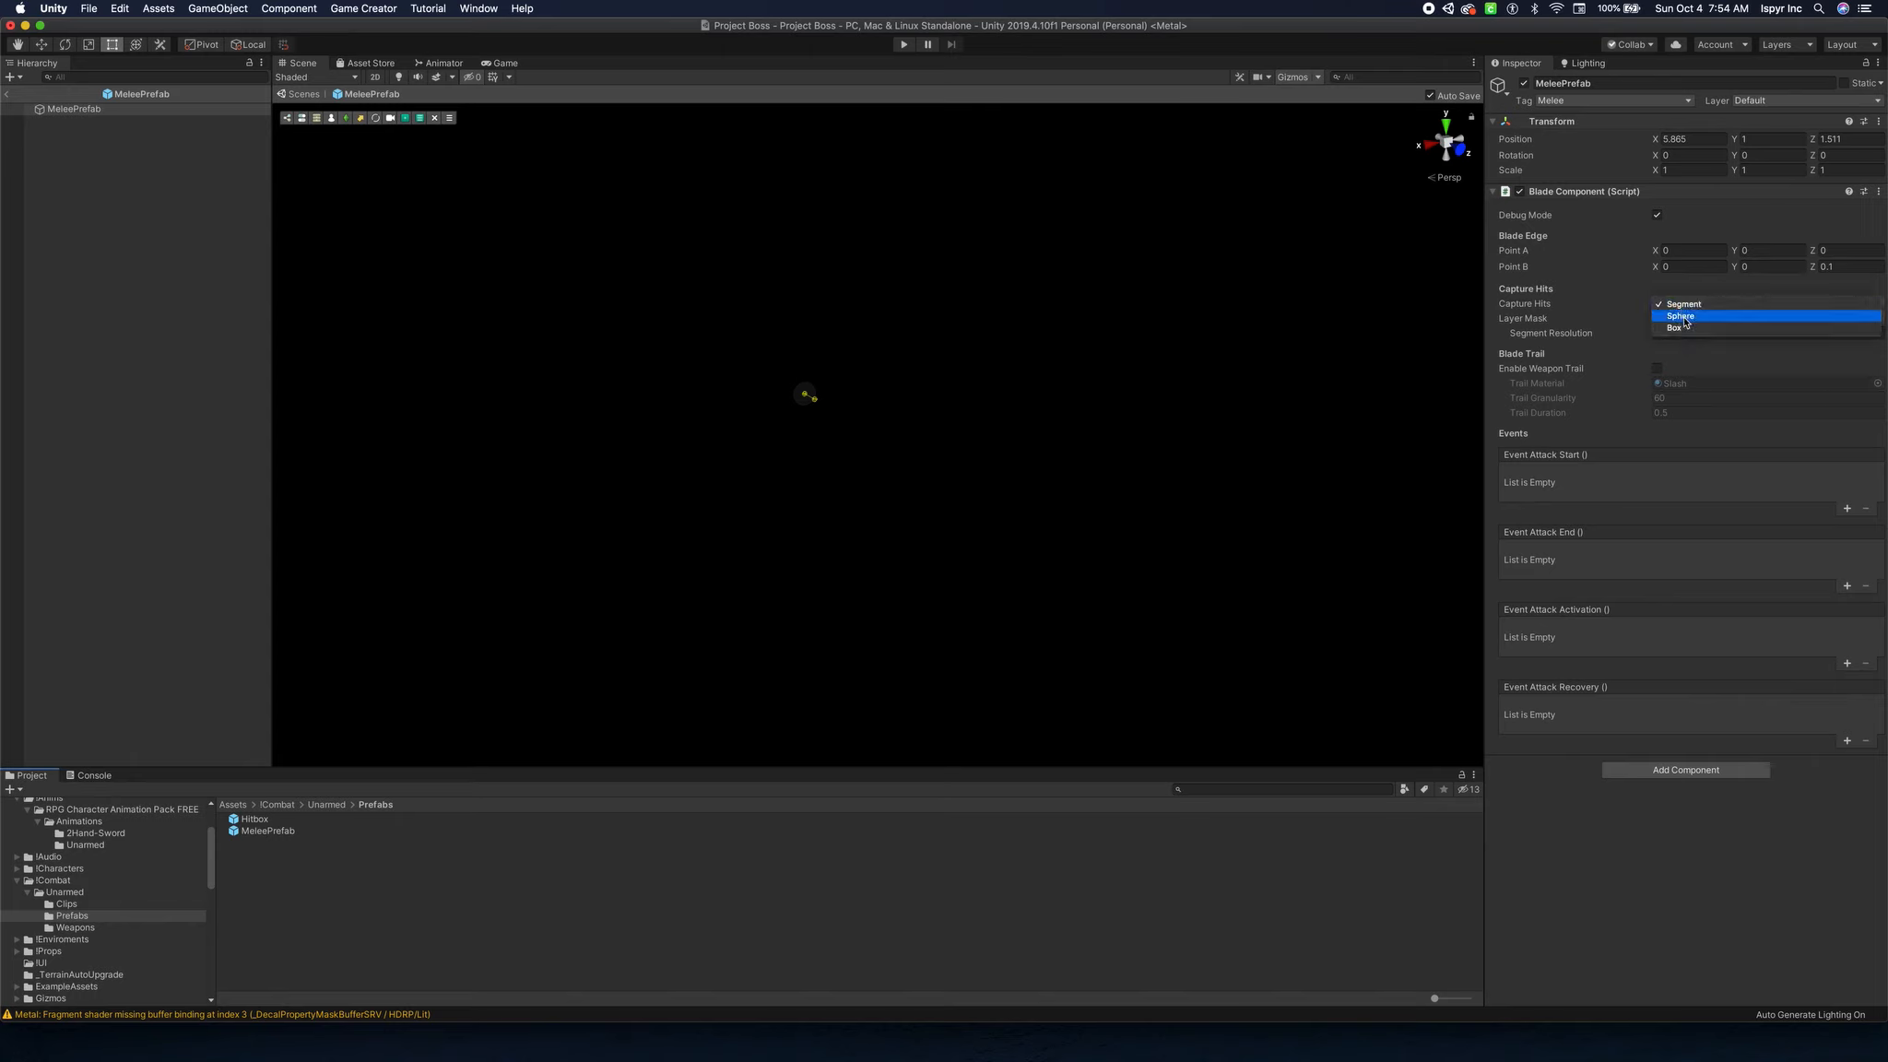
pyautogui.click(1680, 304)
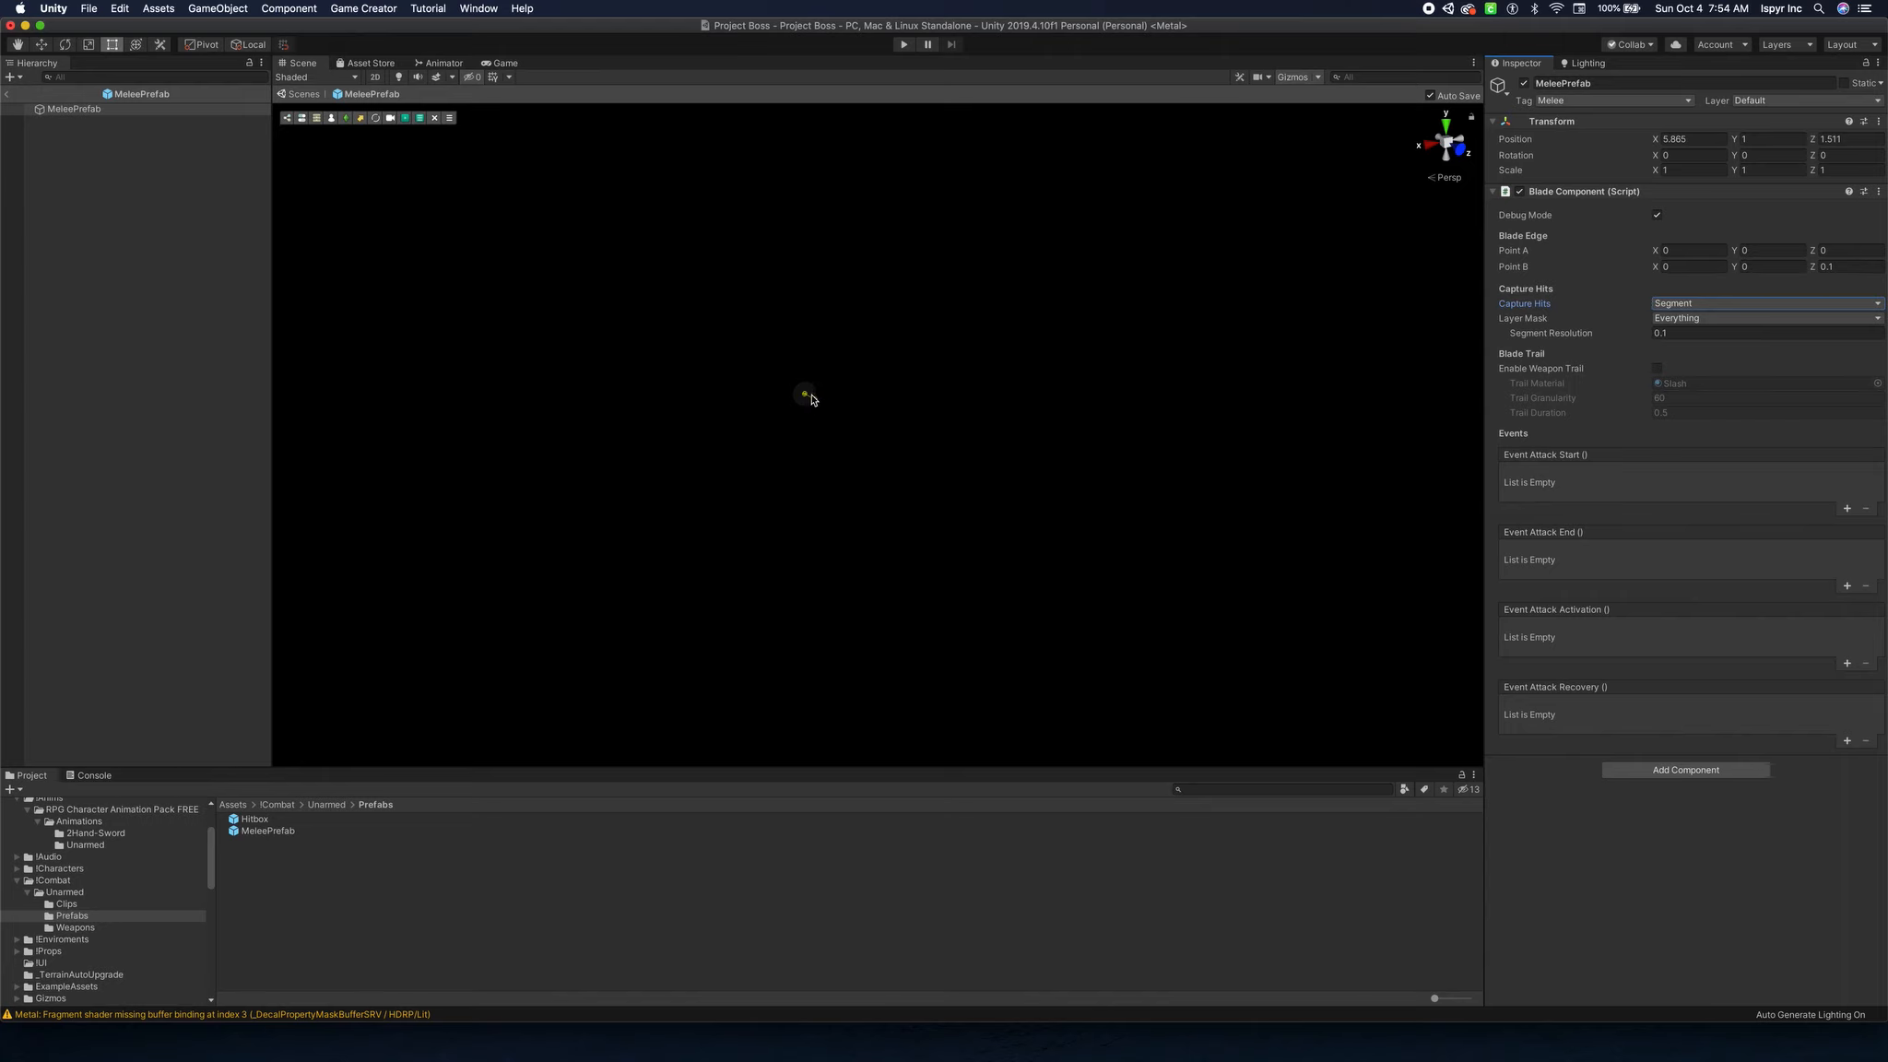
# Try a different Segment Resolution on the MeleePrefab, set it back to 0.1 and return to the main scene.
pyautogui.moveTo(1641, 339); pyautogui.dragTo(1705, 344)
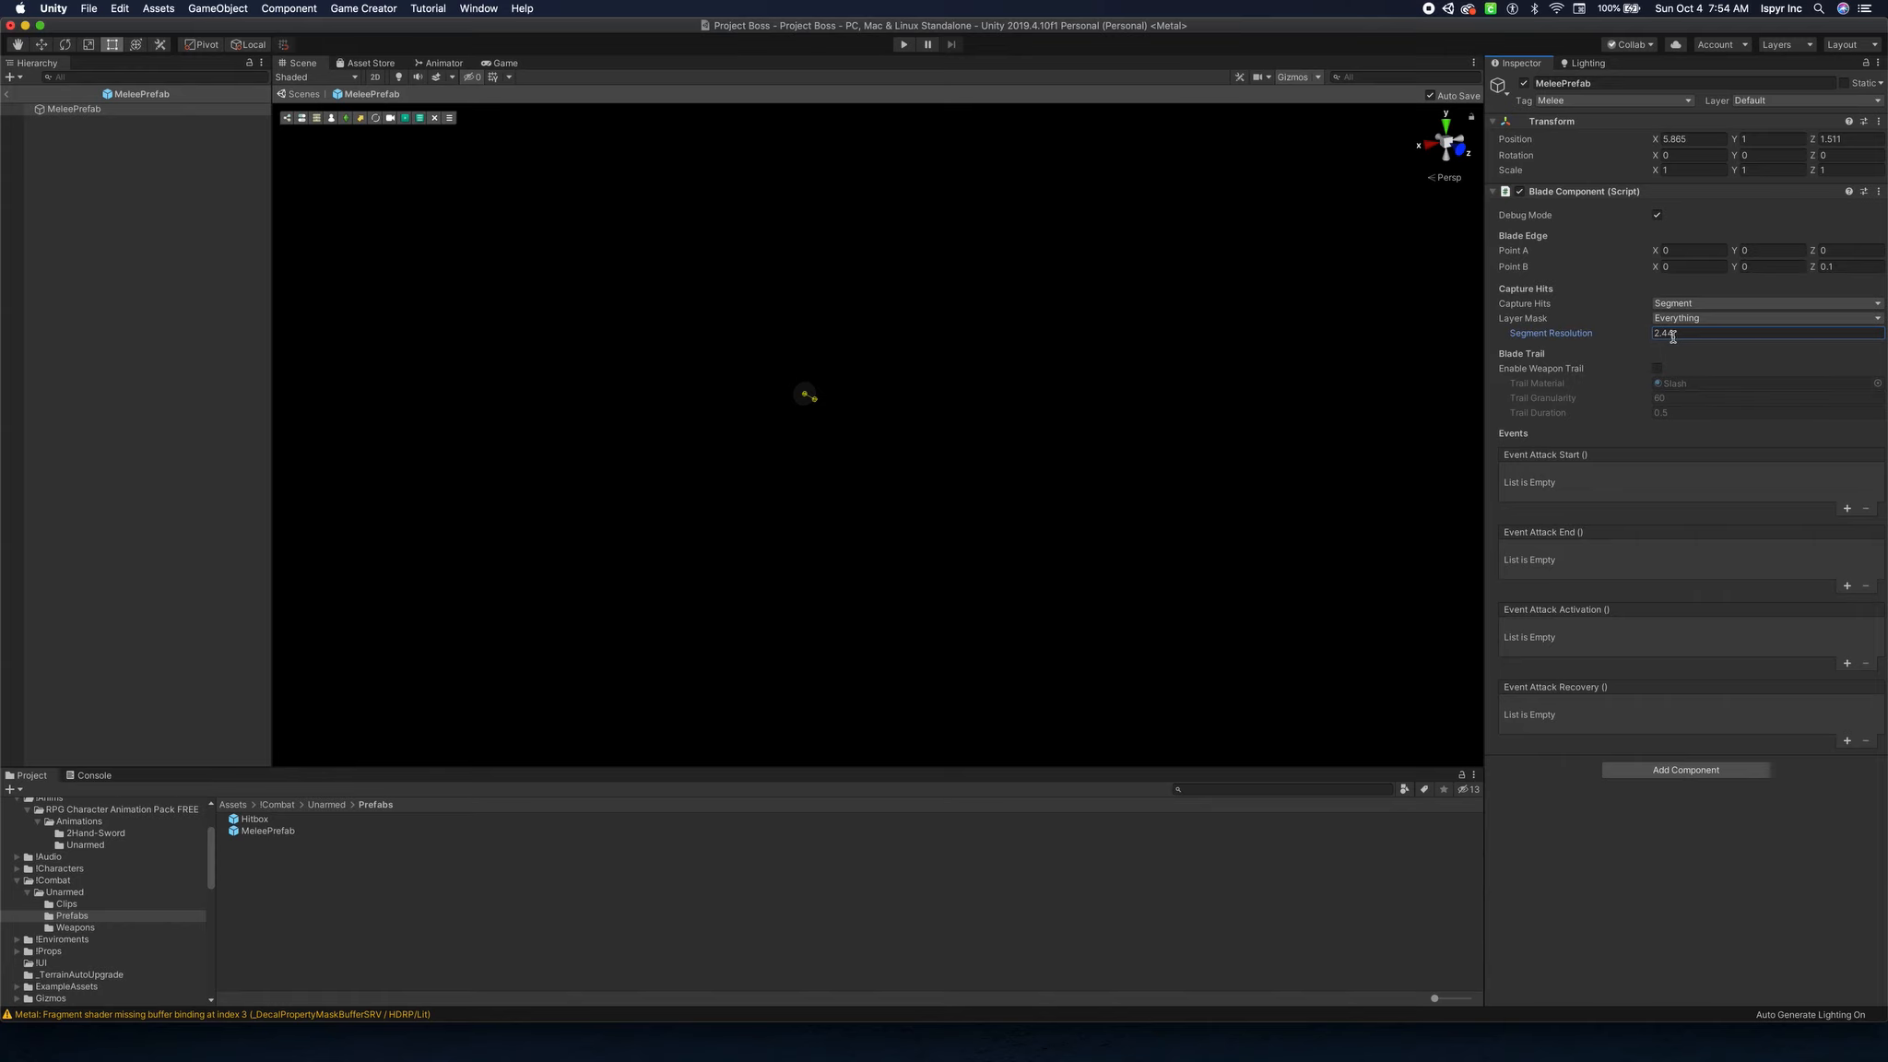
pyautogui.moveTo(1685, 337); pyautogui.dragTo(1624, 338)
pyautogui.write('.1')
pyautogui.press('Return')
pyautogui.click(9, 98)
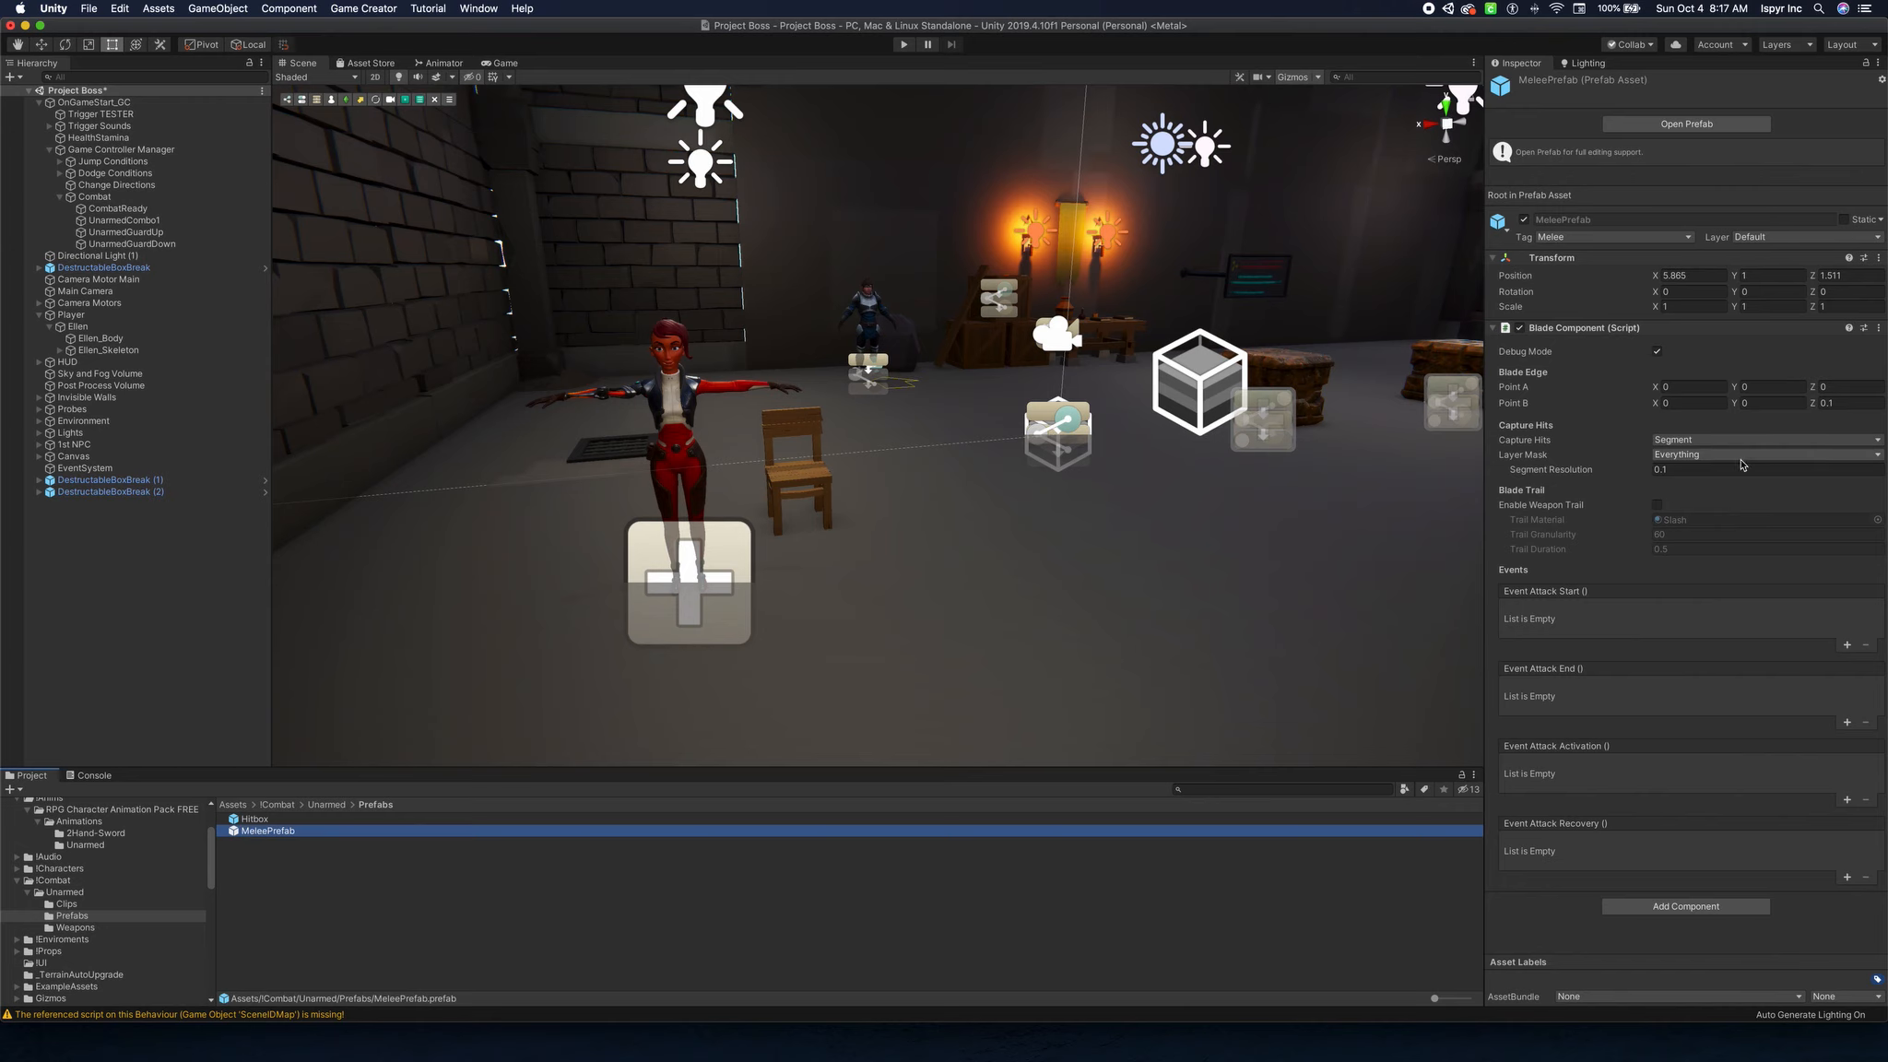
# Check the MeleePrefab's tag, keeping Melee, and compare it with the DestructableBoxBreak object's tag and trigger settings.
pyautogui.click(1598, 241)
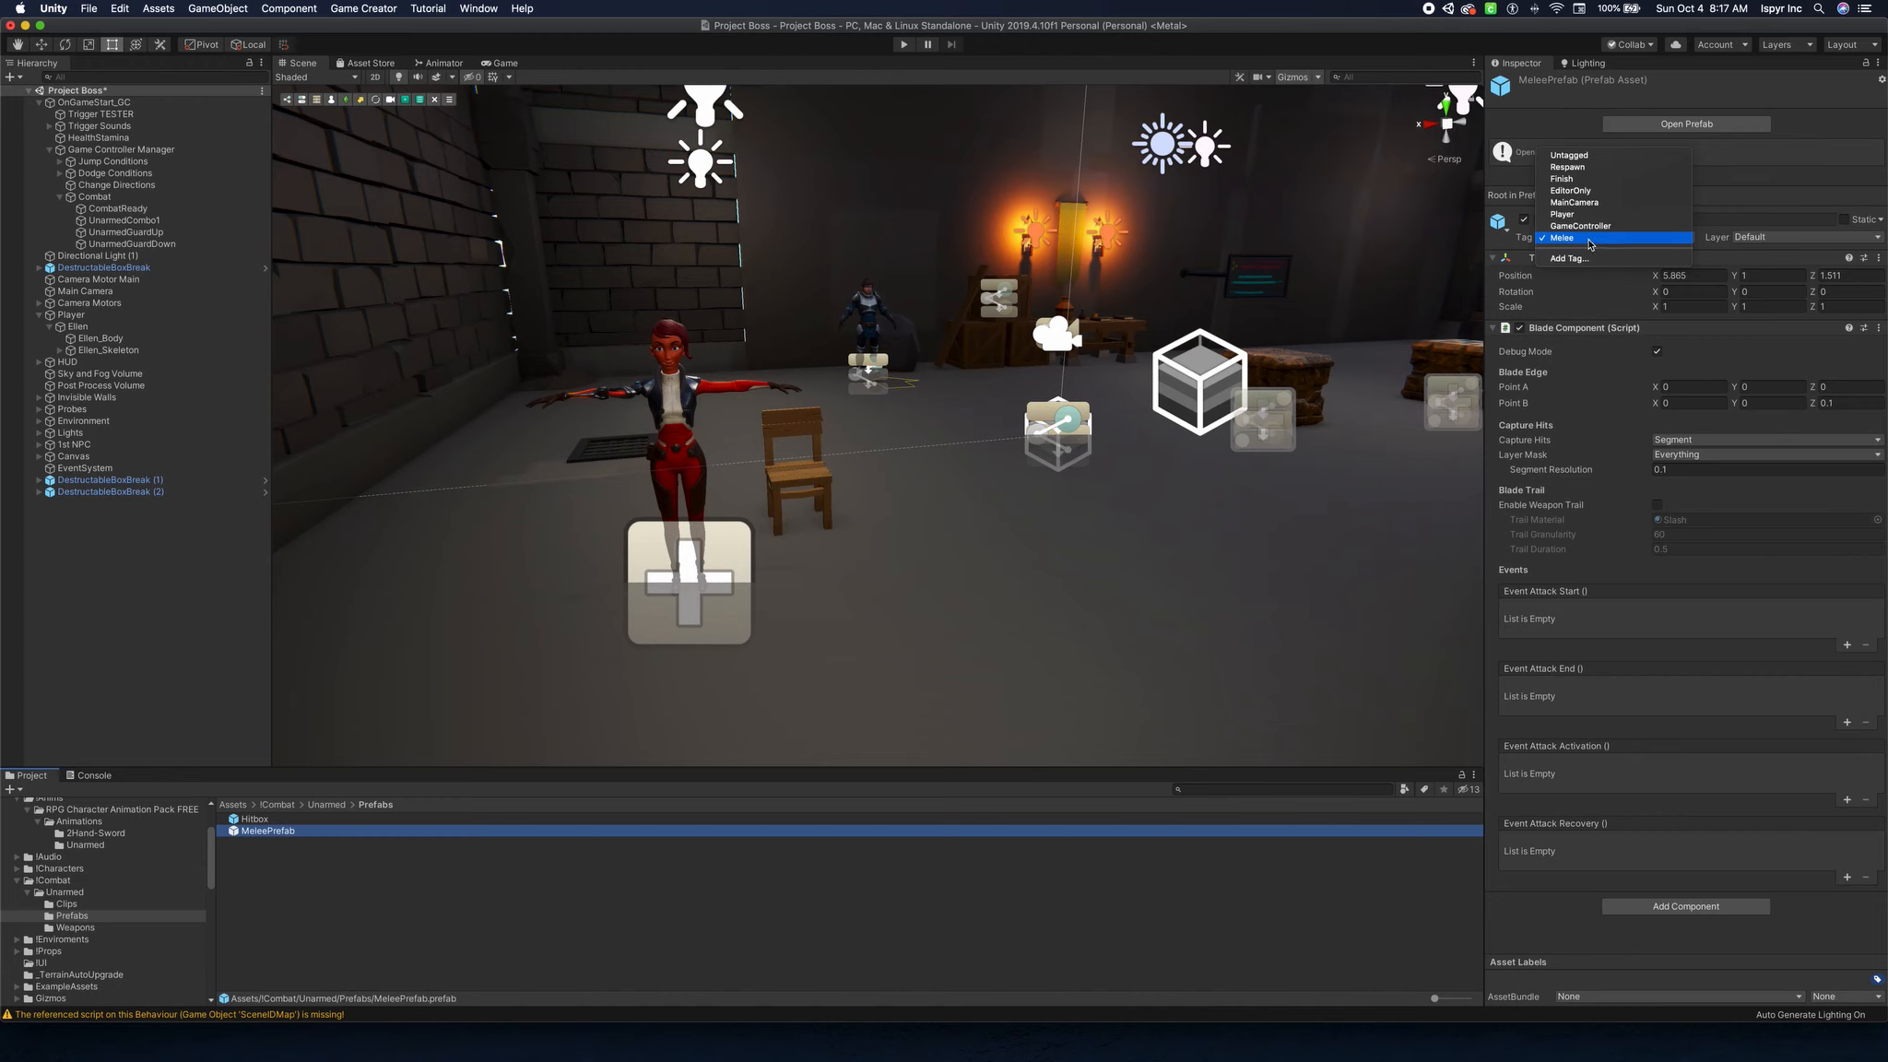
pyautogui.click(1573, 242)
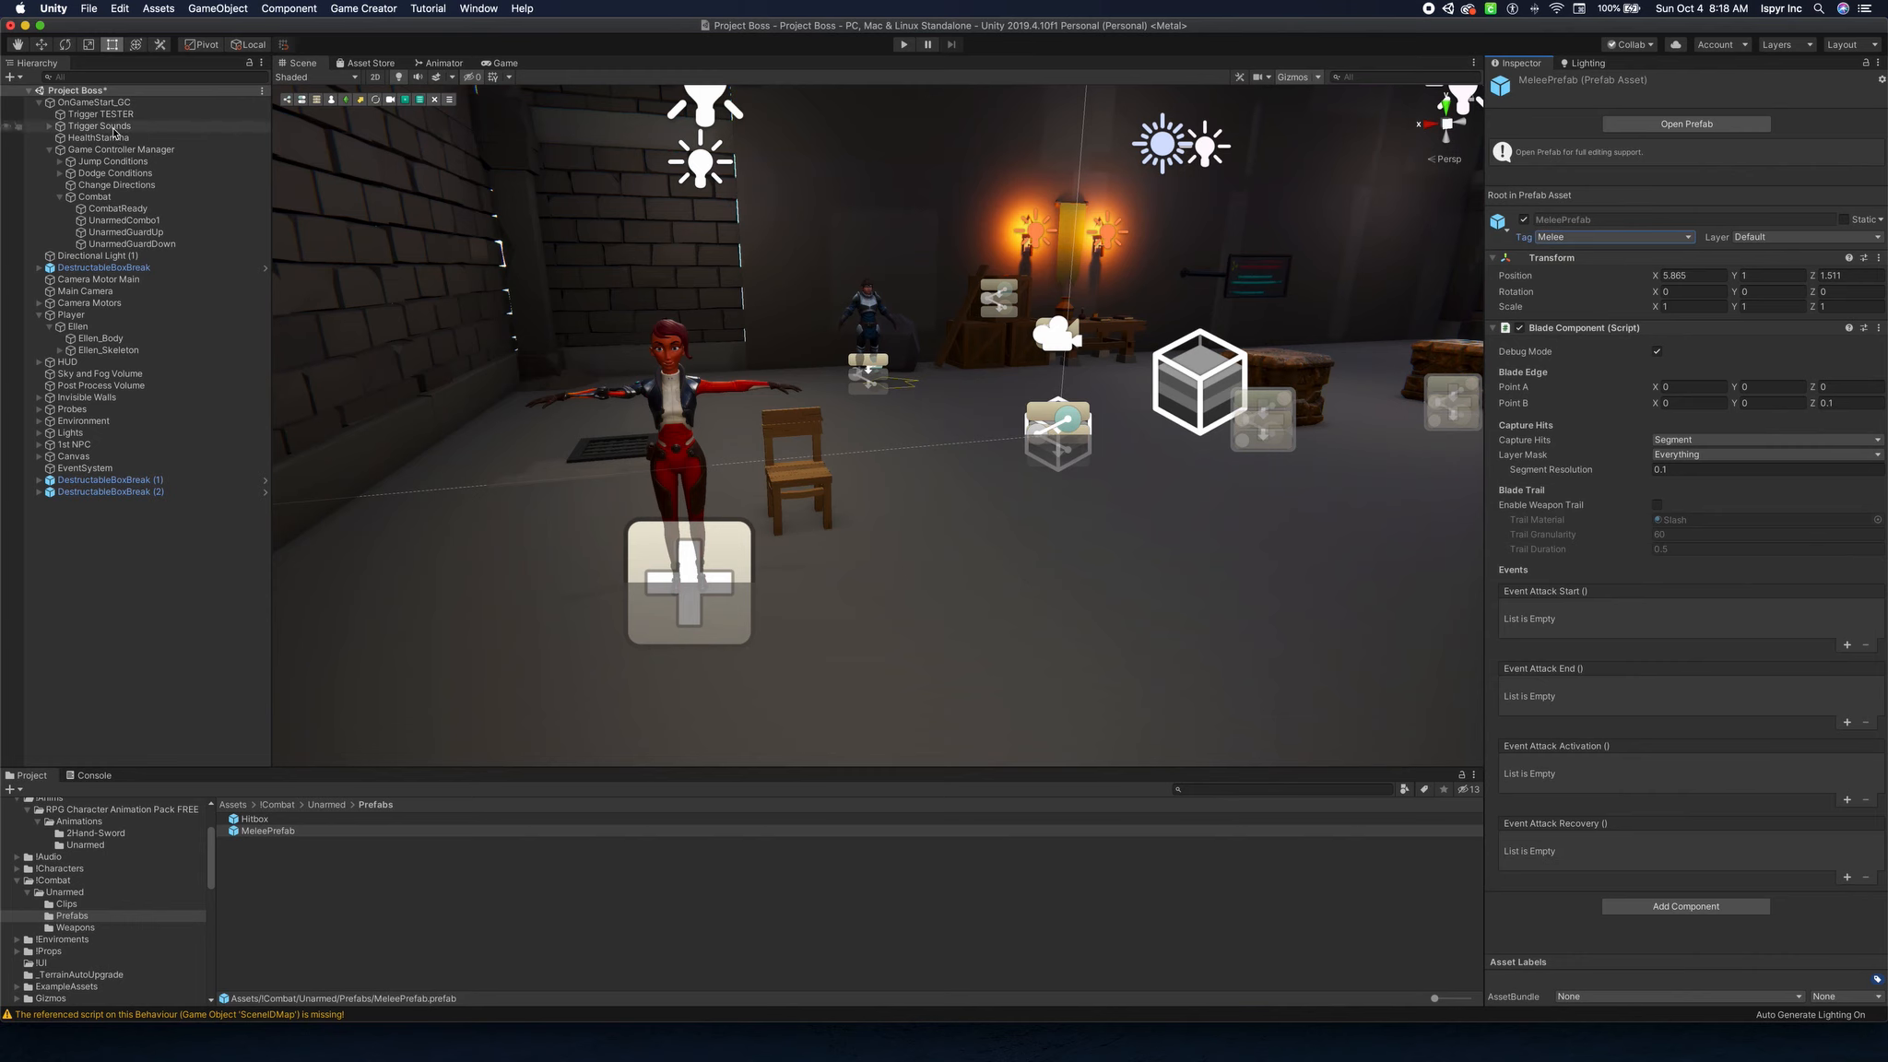
pyautogui.click(93, 267)
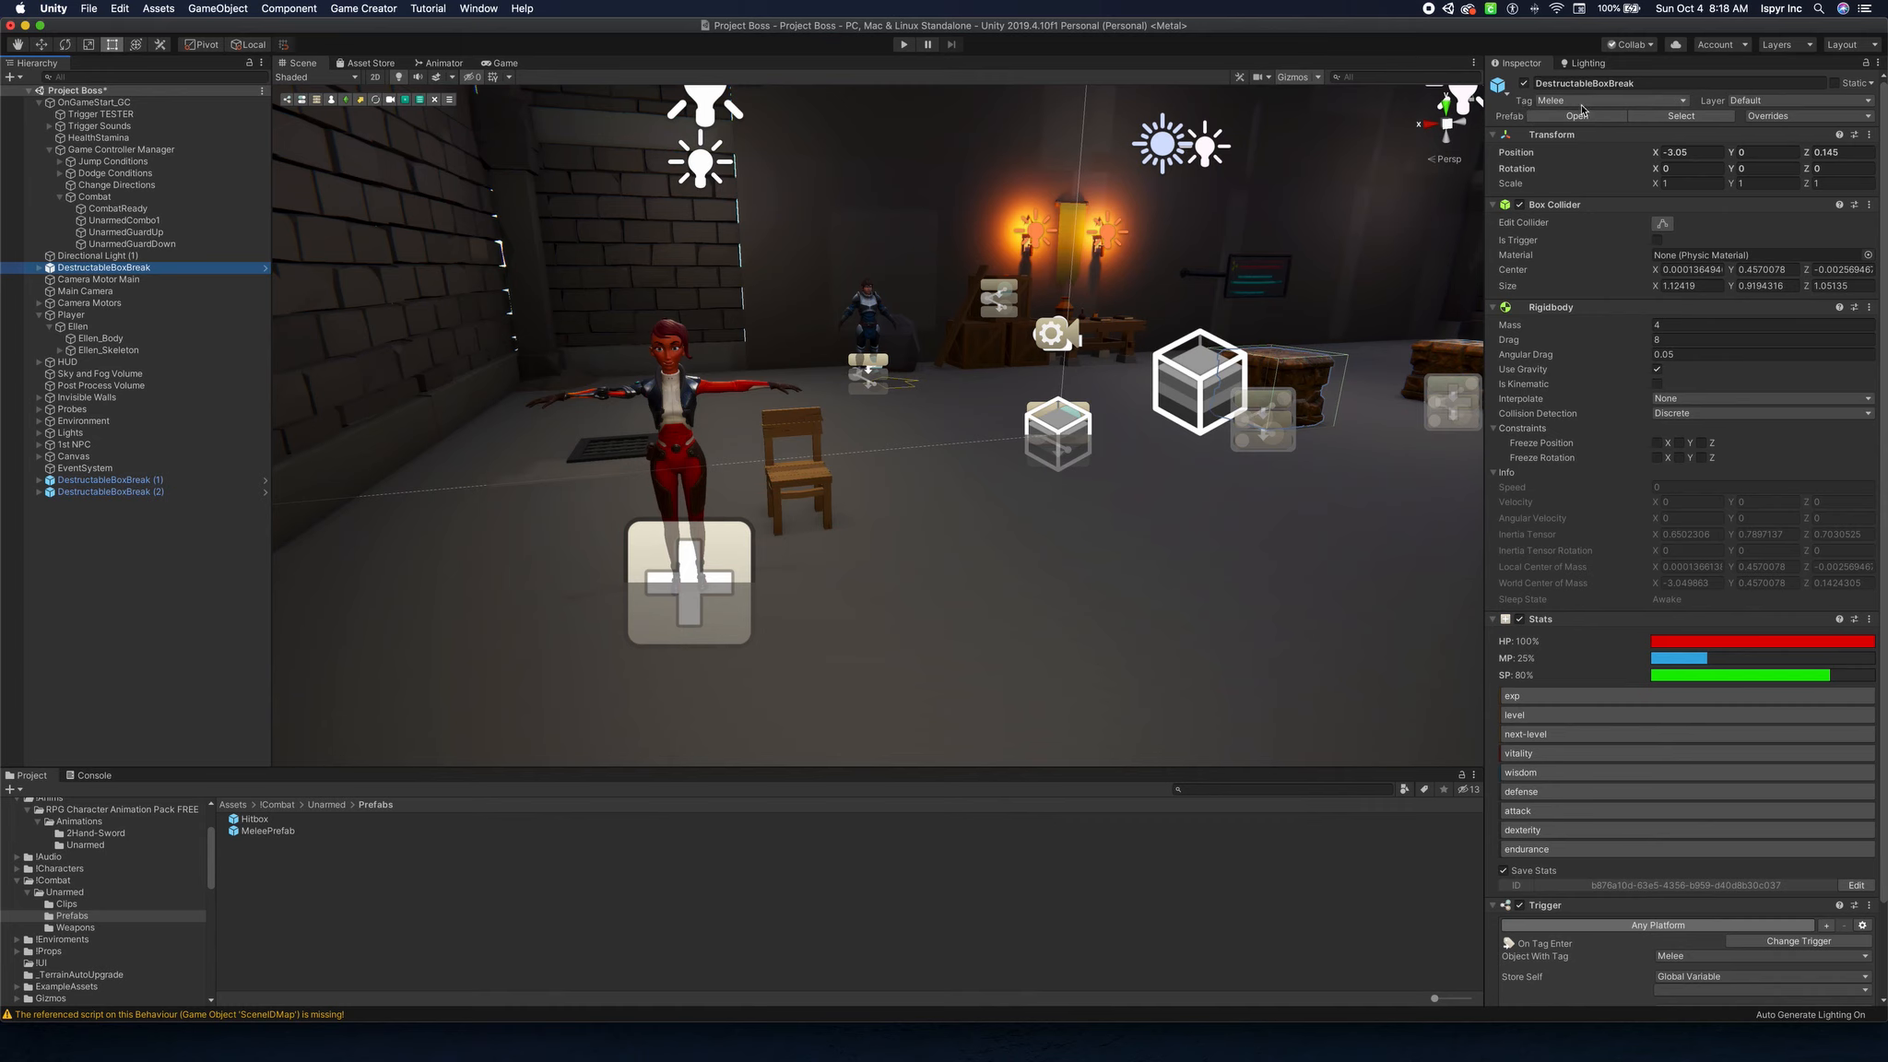
pyautogui.click(287, 831)
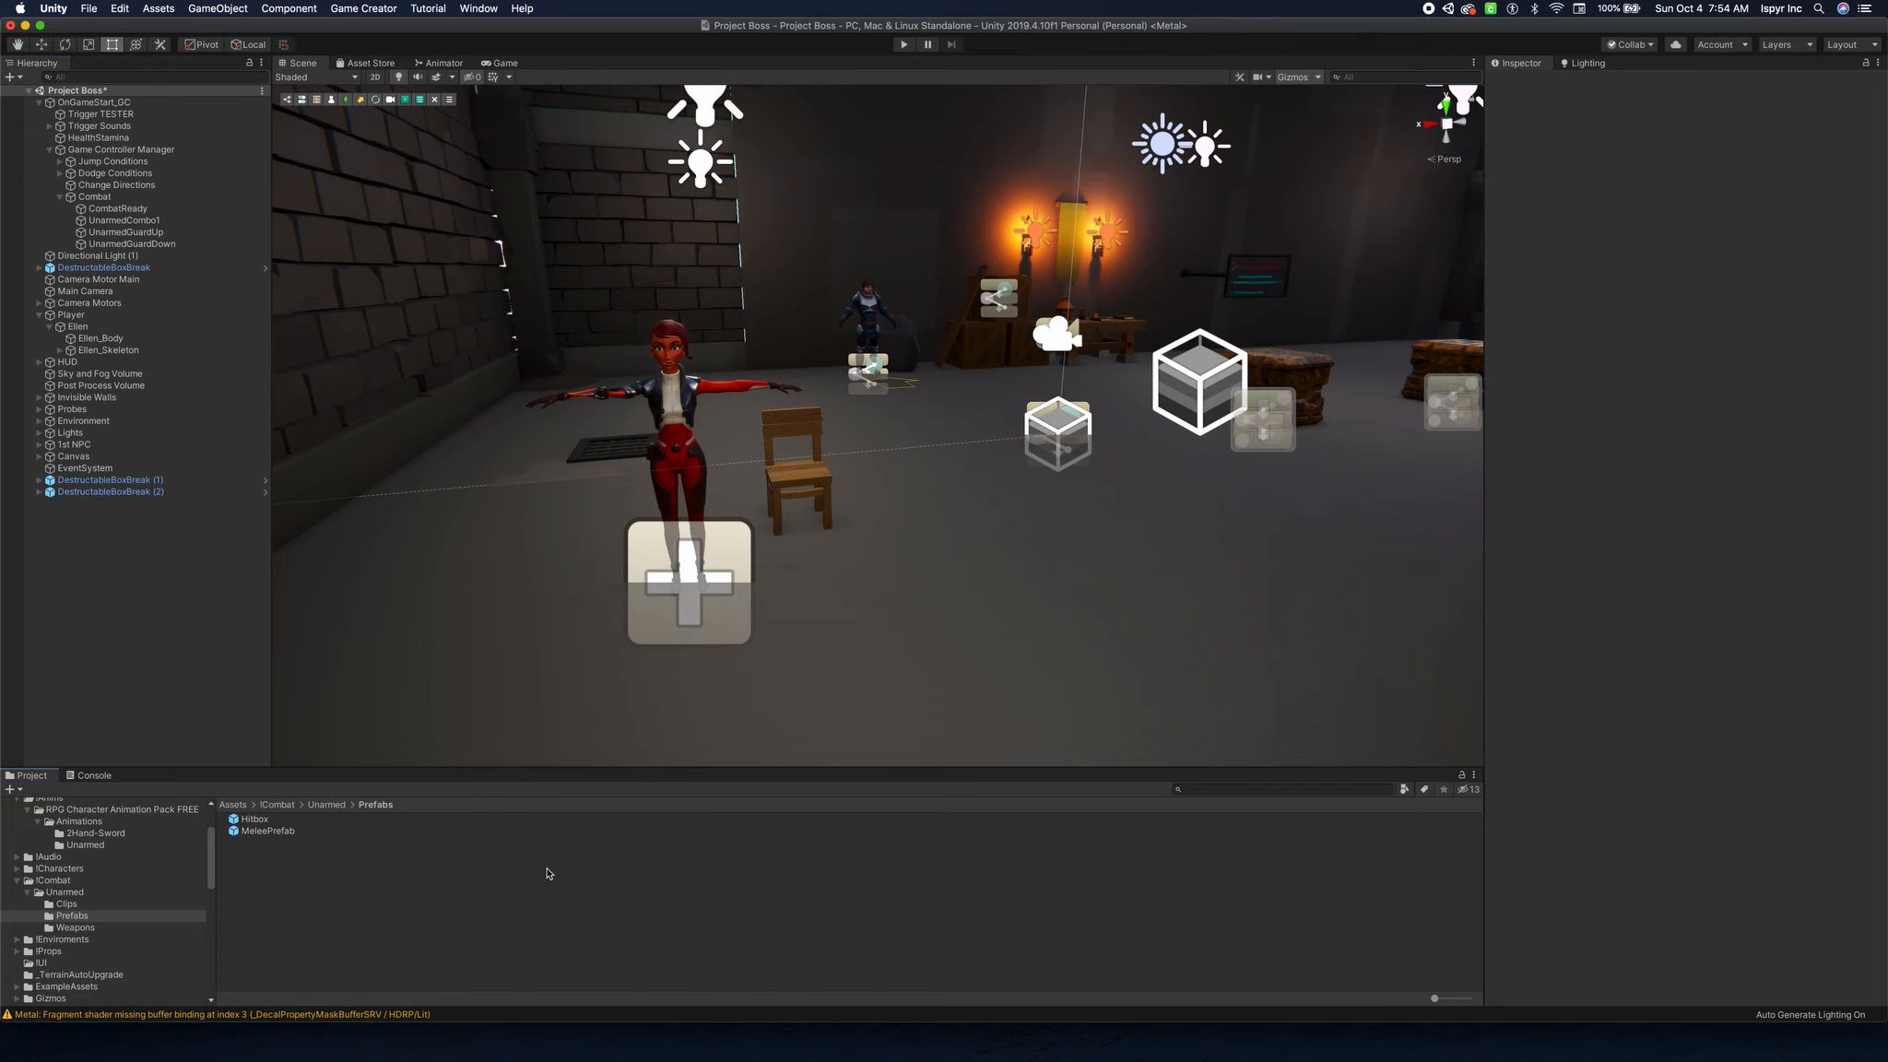
# Create a Game Creator Melee Clip asset in the Unarmed Clips folder, keeping the default name.
pyautogui.click(66, 904)
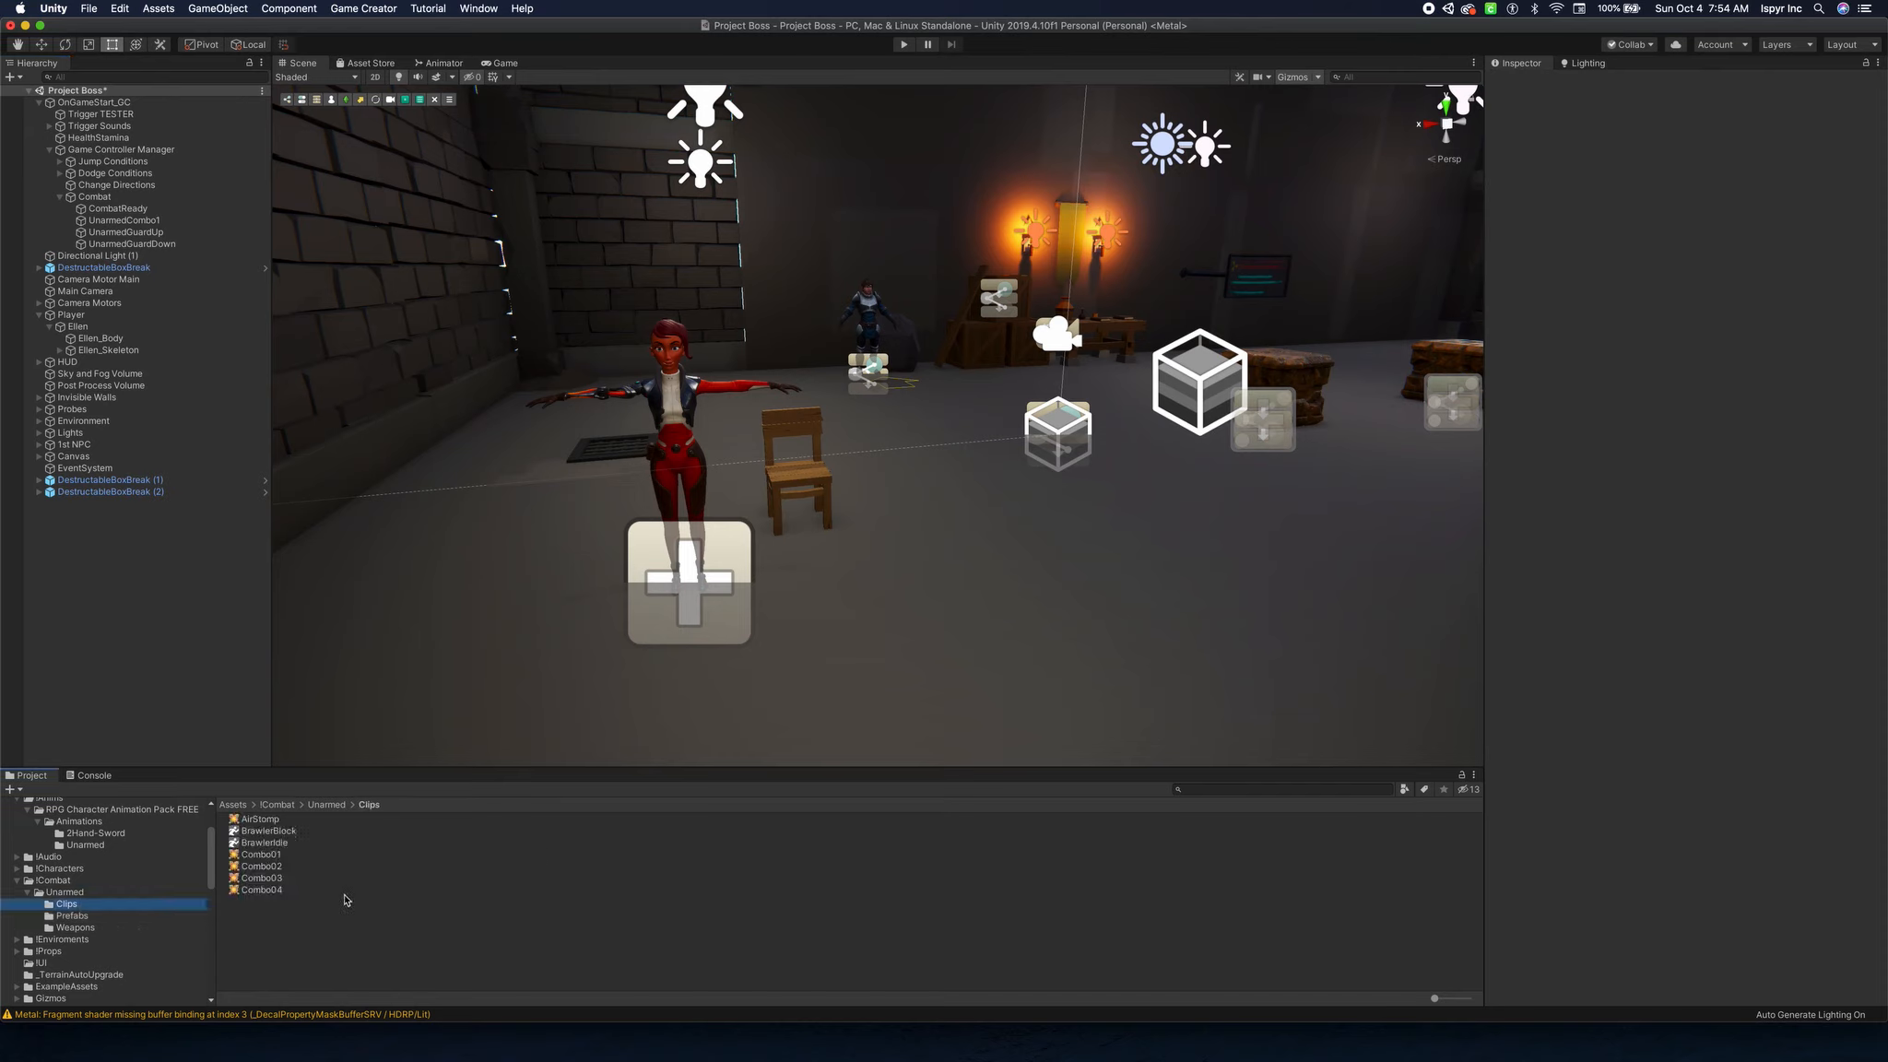
pyautogui.click(318, 944)
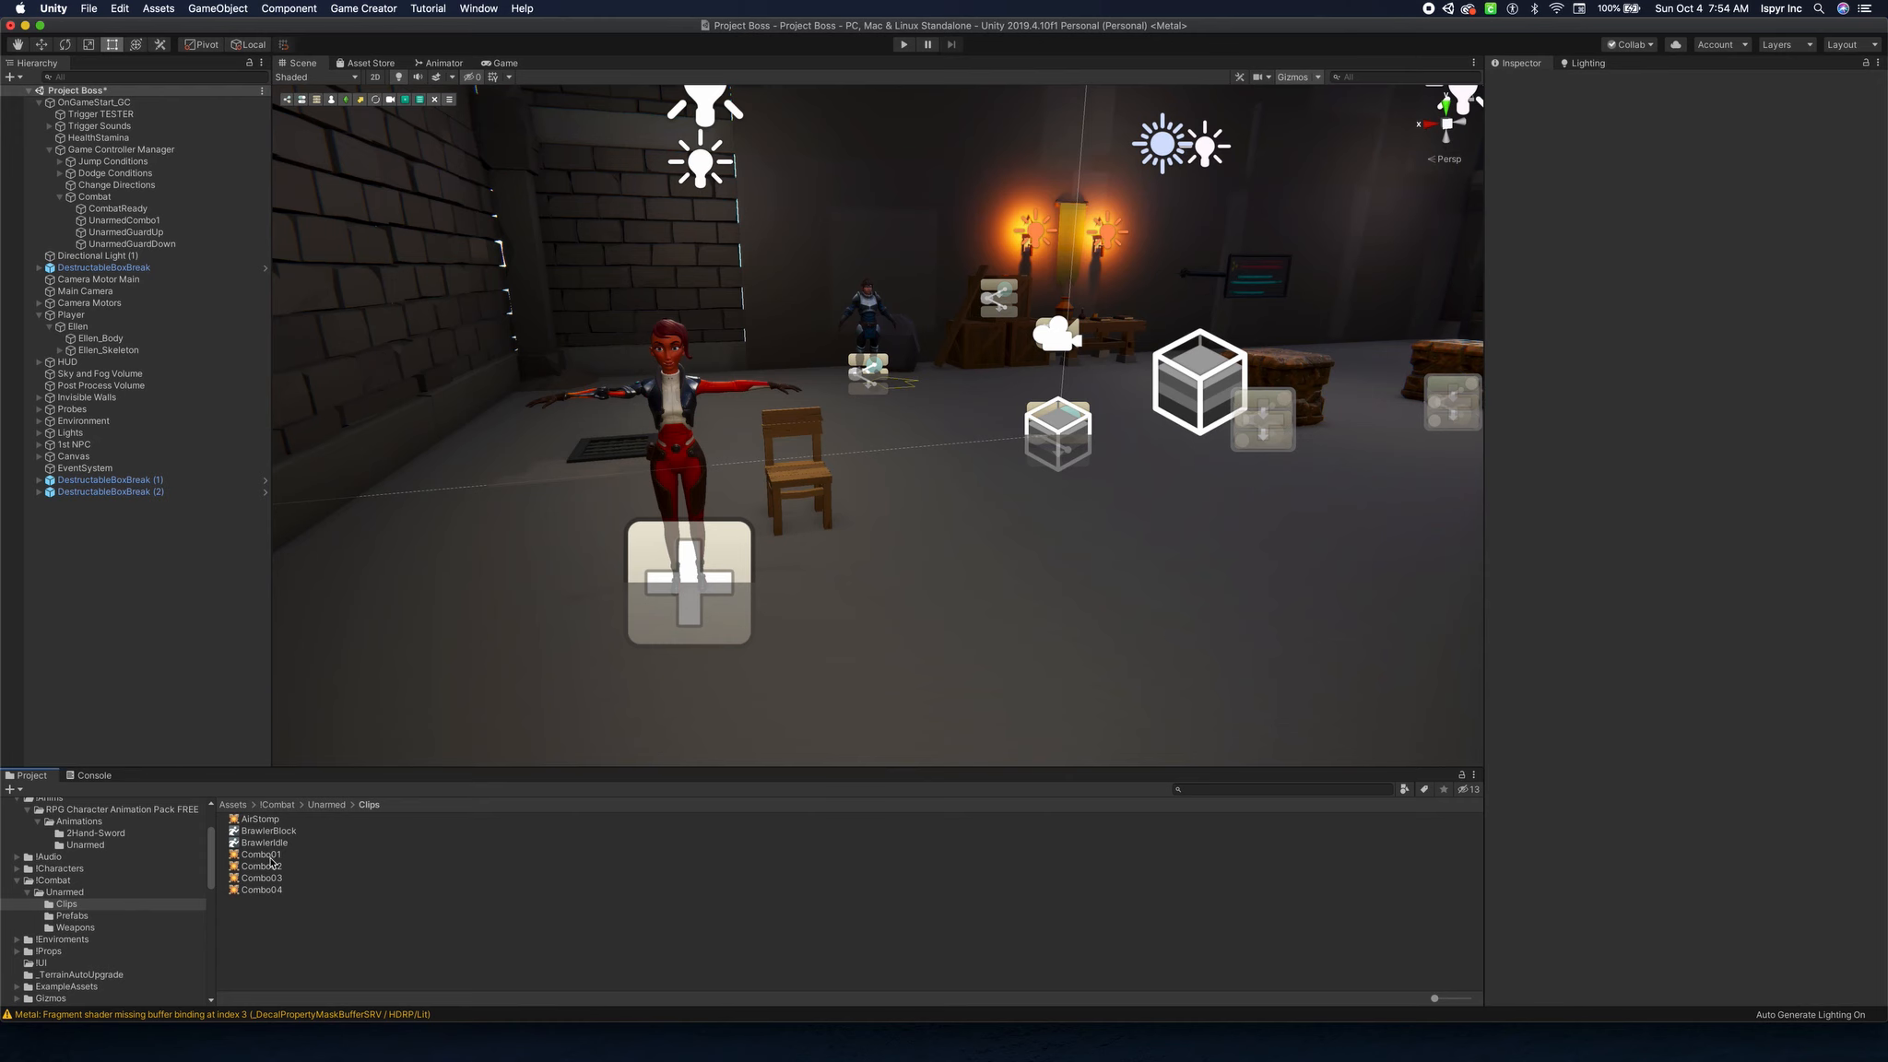
pyautogui.rightClick(294, 939)
pyautogui.moveTo(346, 702)
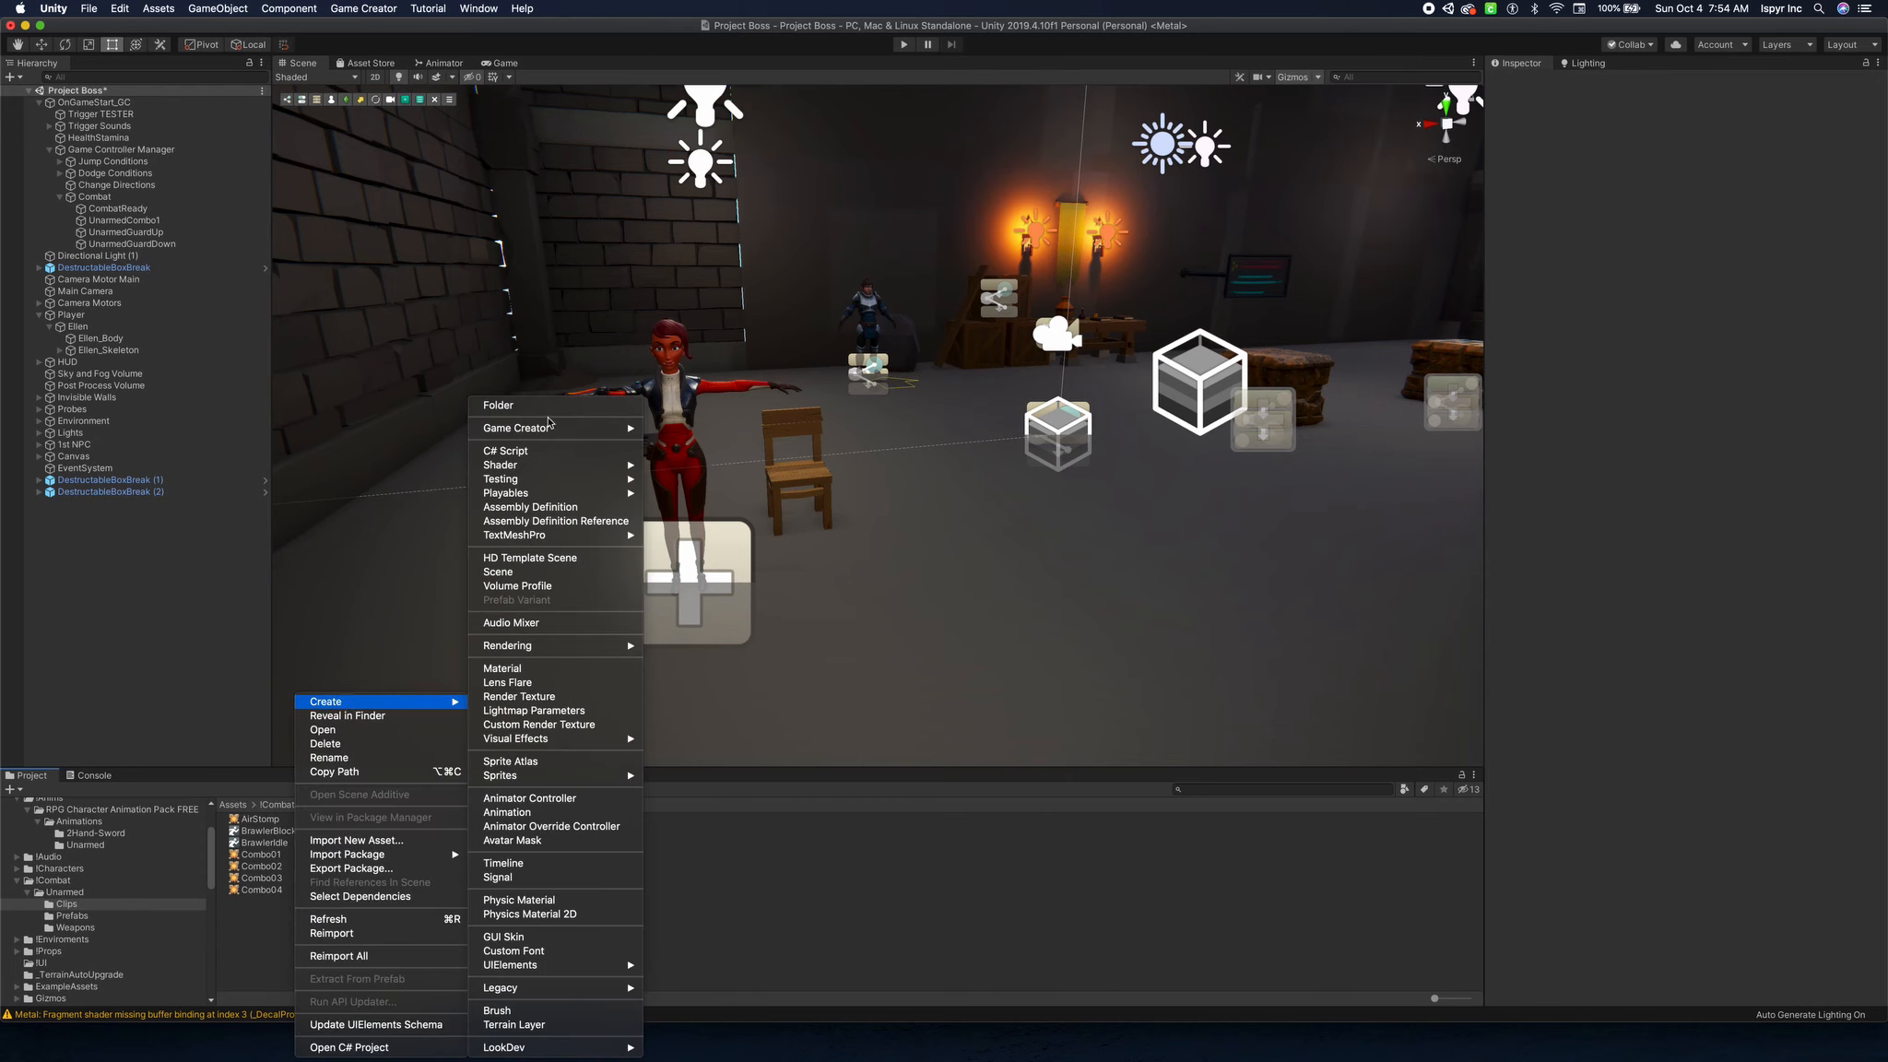
pyautogui.moveTo(545, 429)
pyautogui.moveTo(698, 437)
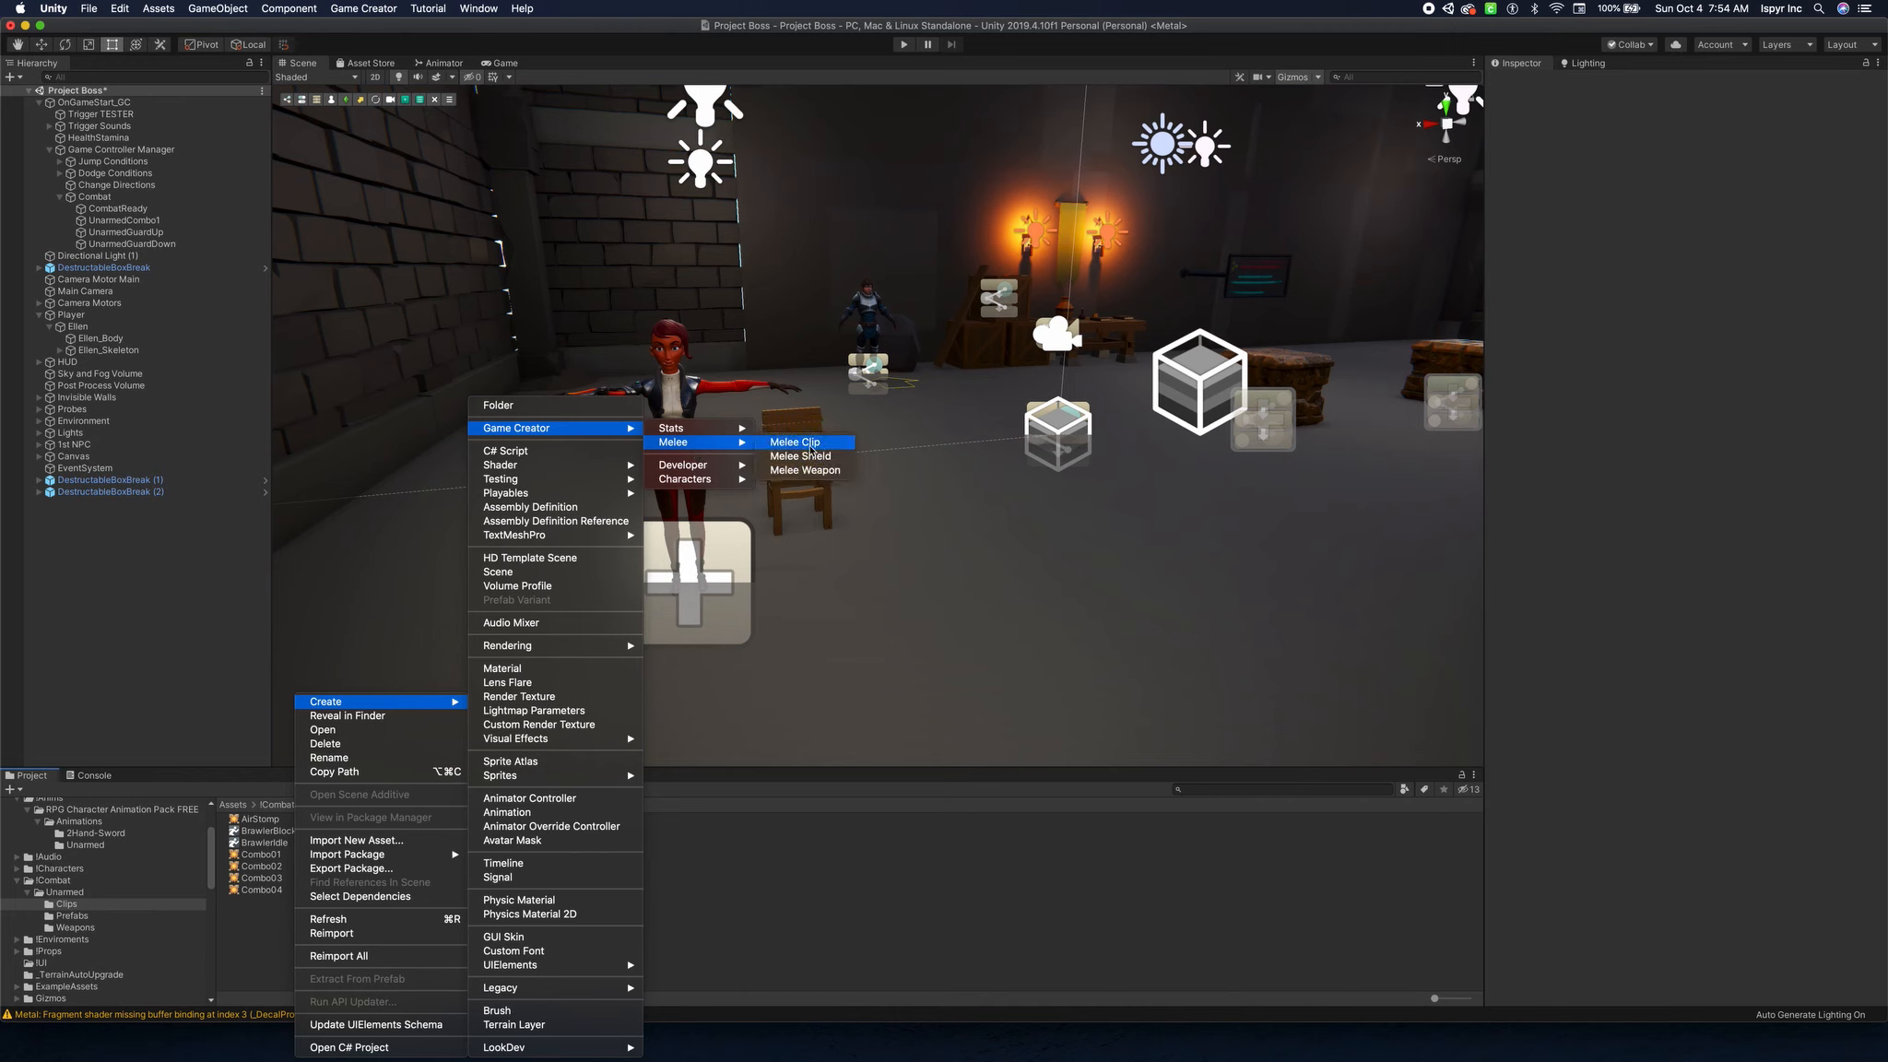
pyautogui.click(811, 445)
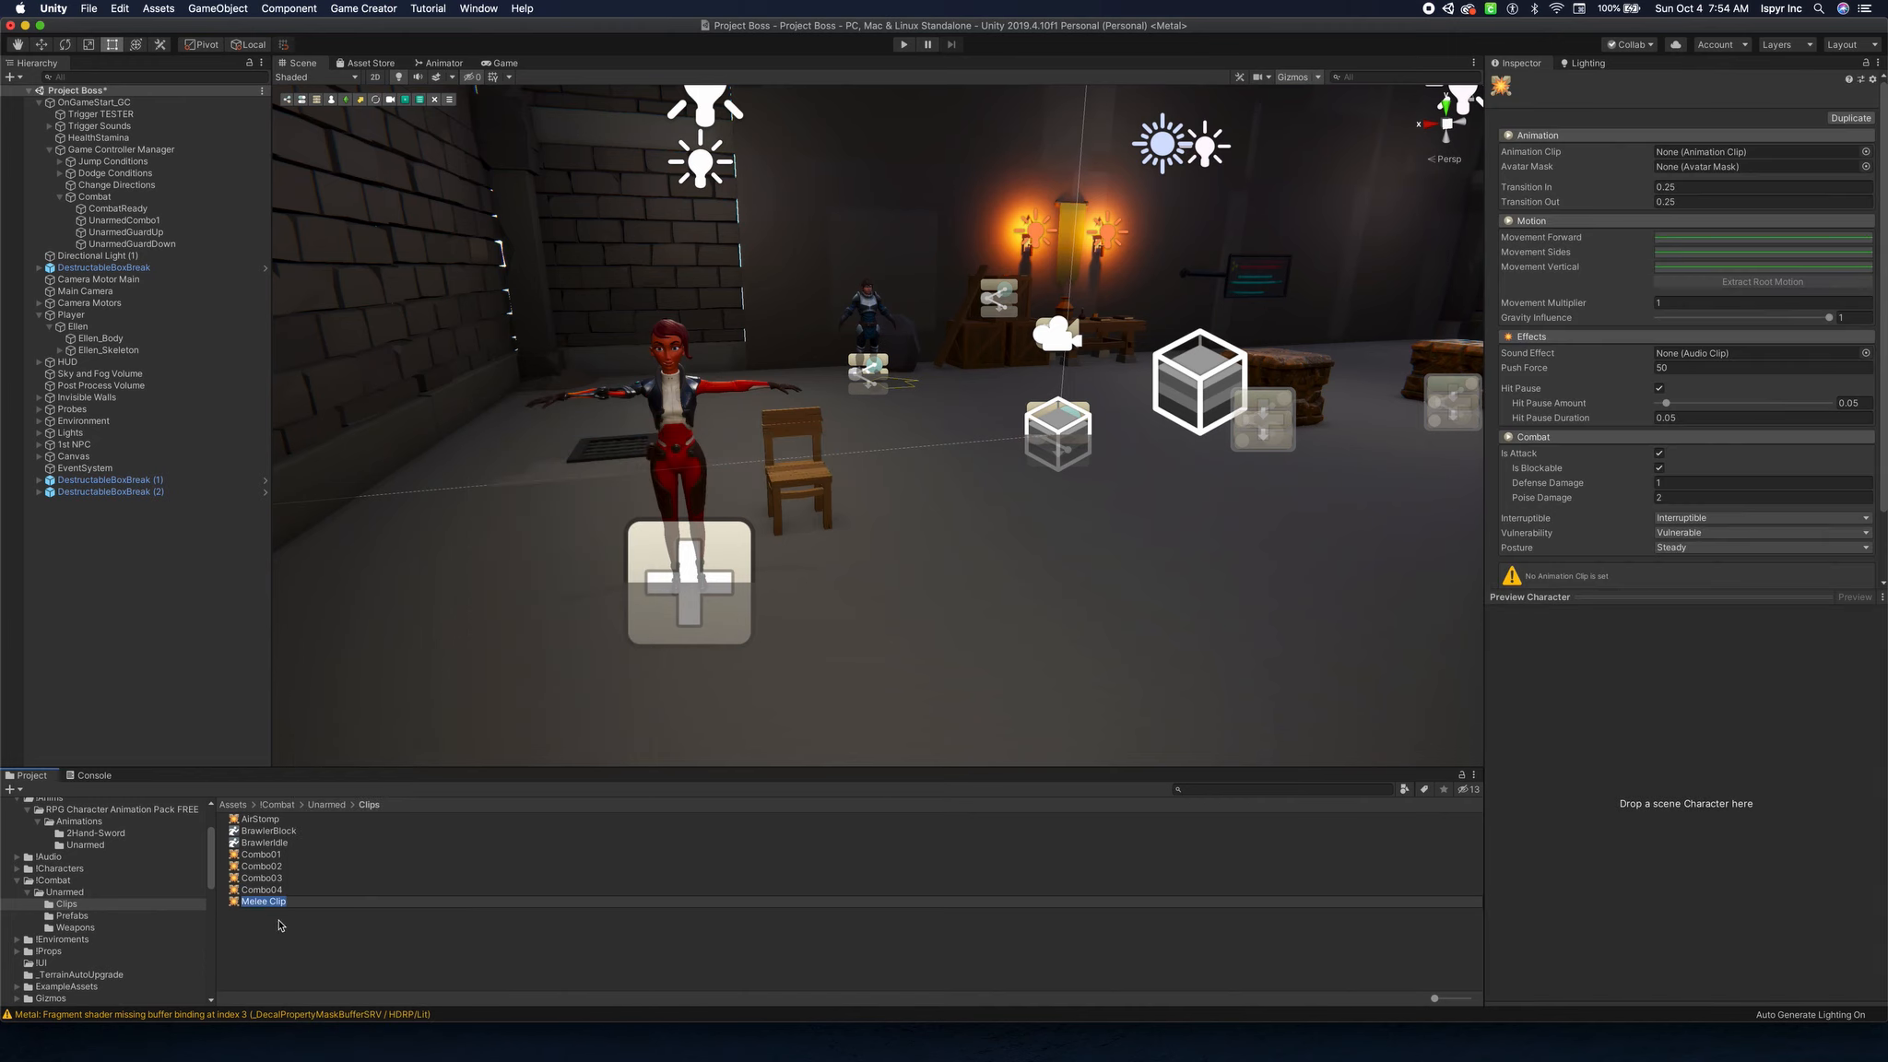
pyautogui.press('Return')
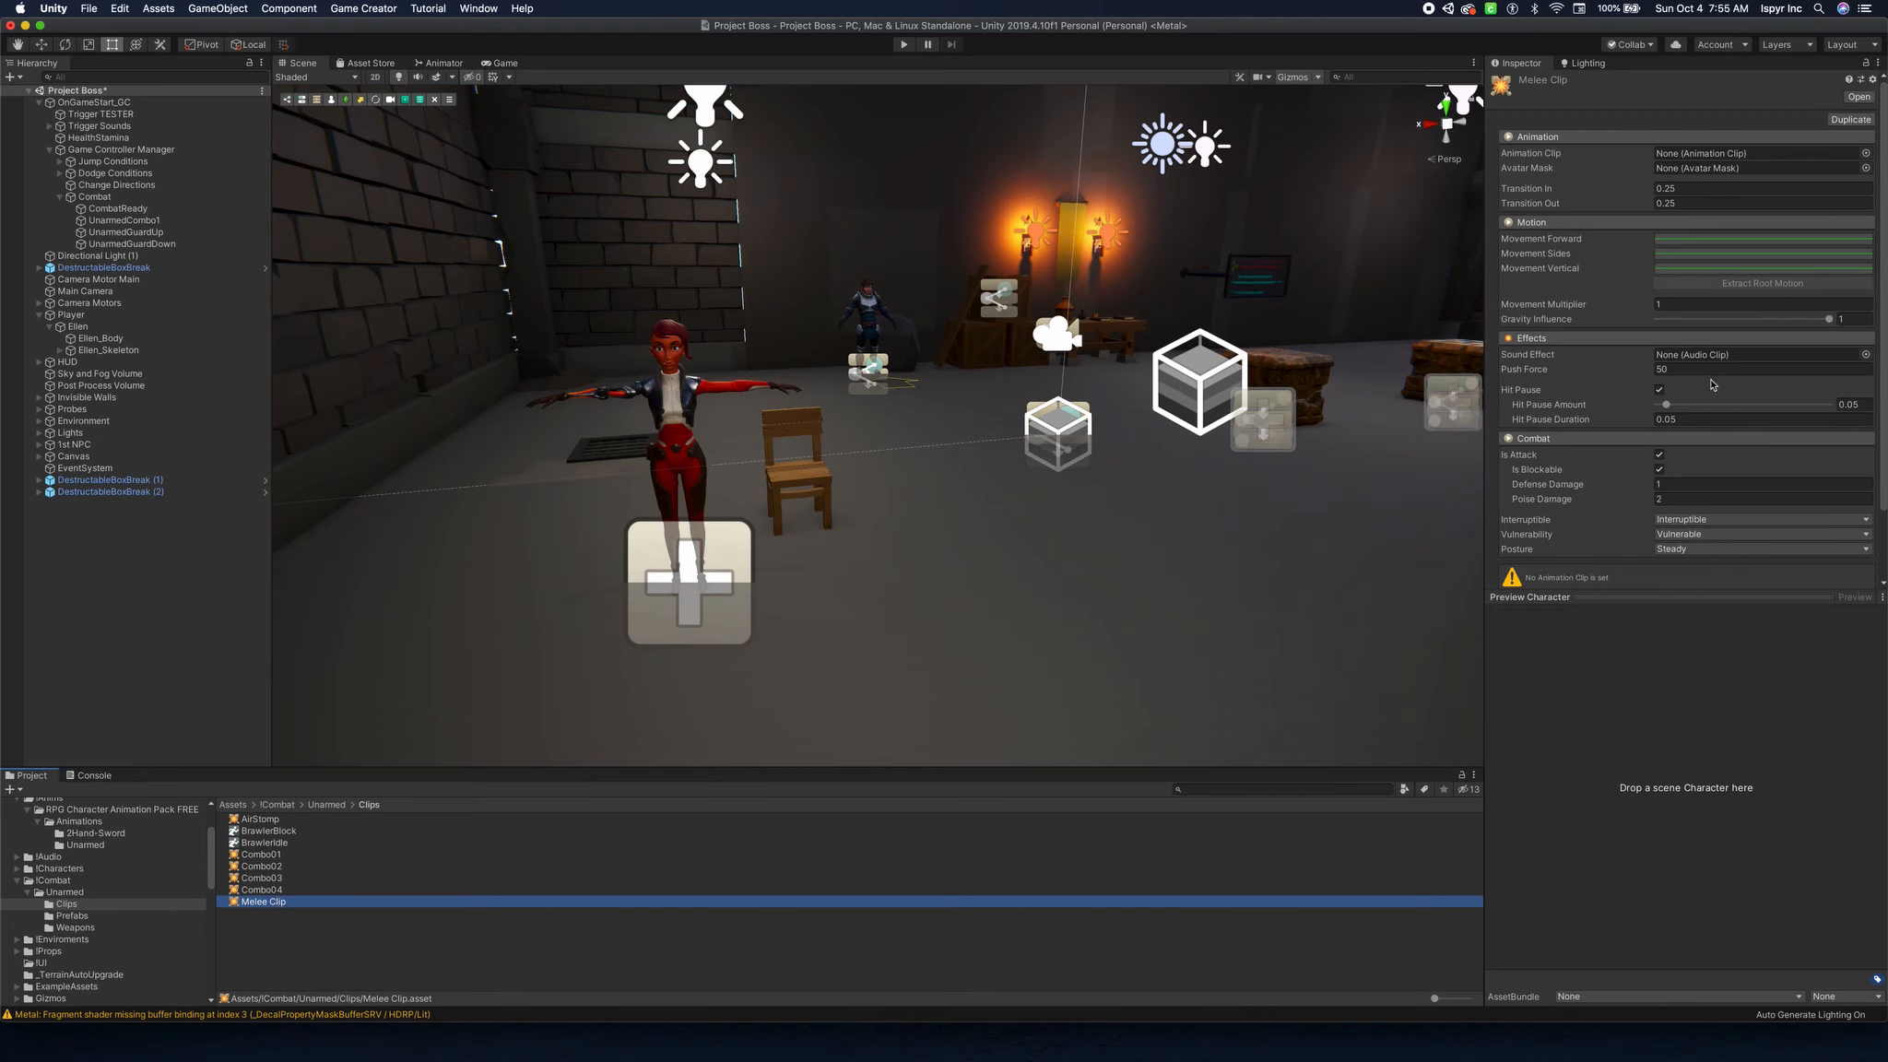
# Delete the new Melee Clip asset from the Clips folder.
pyautogui.rightClick(241, 932)
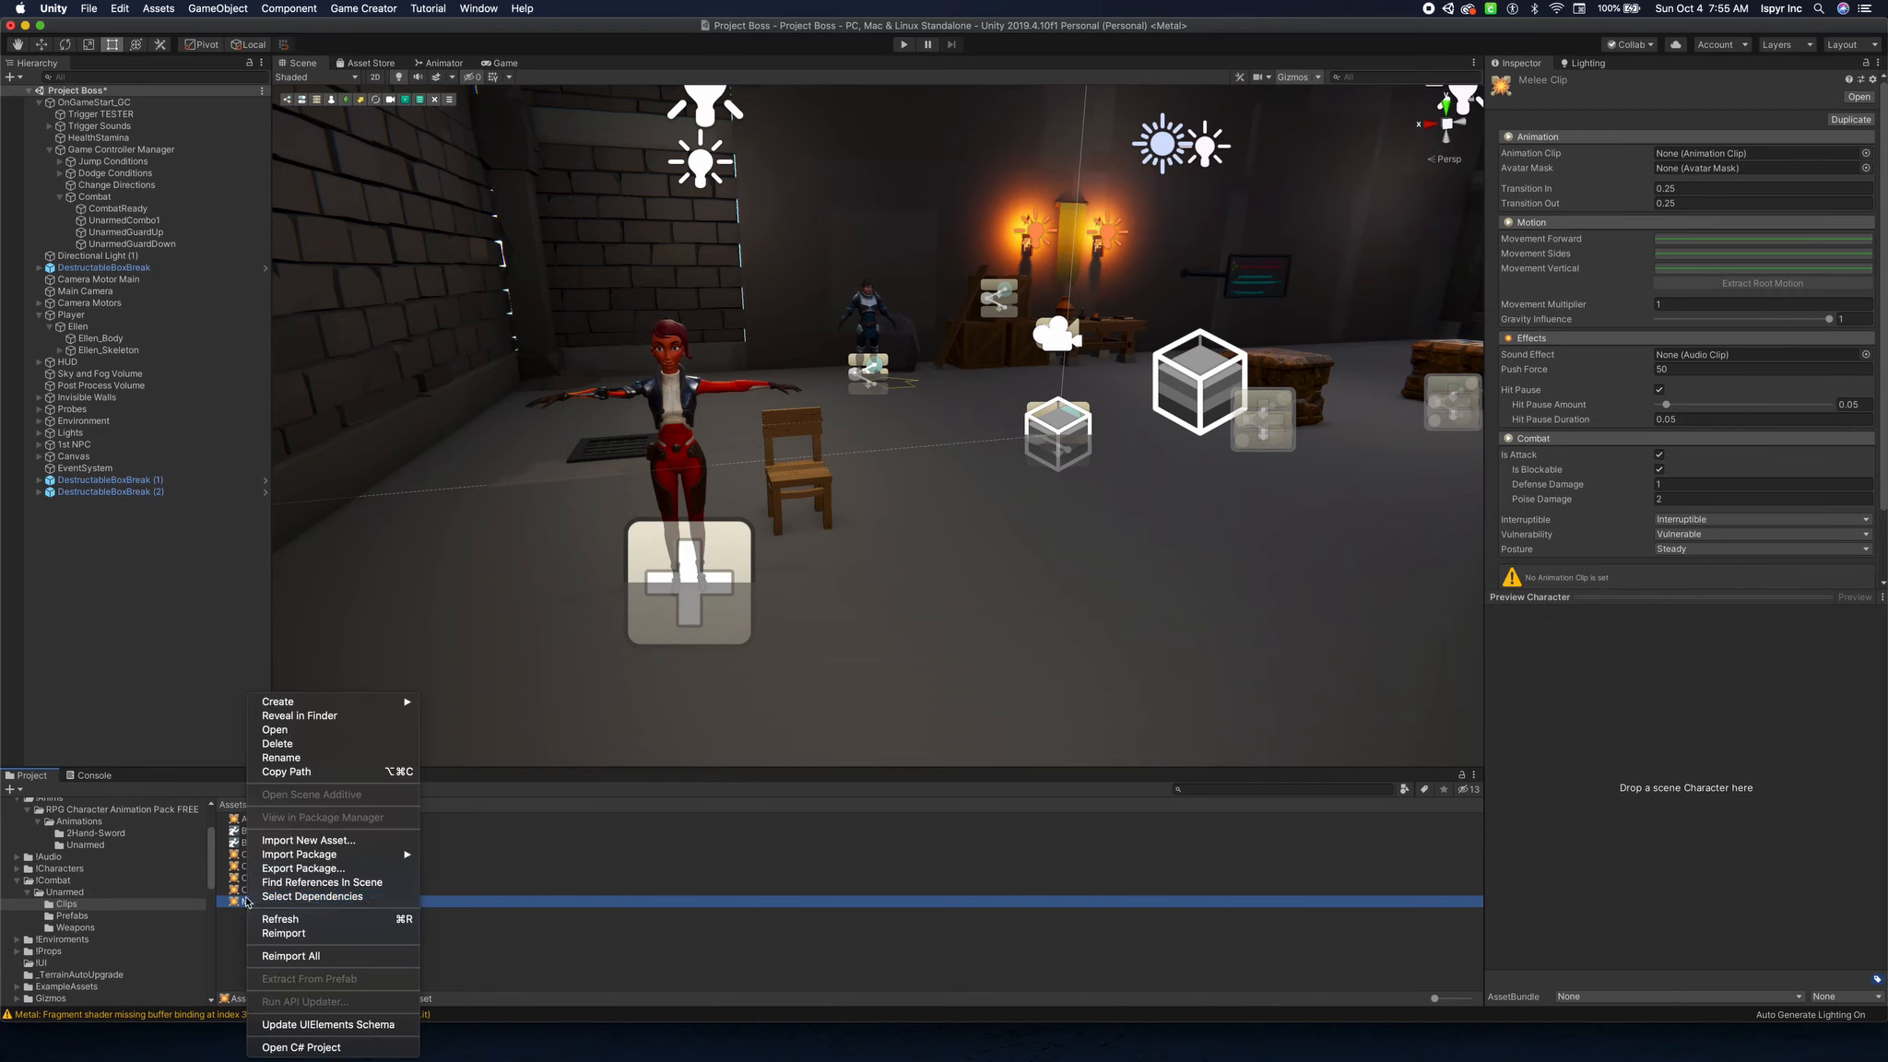
pyautogui.click(295, 745)
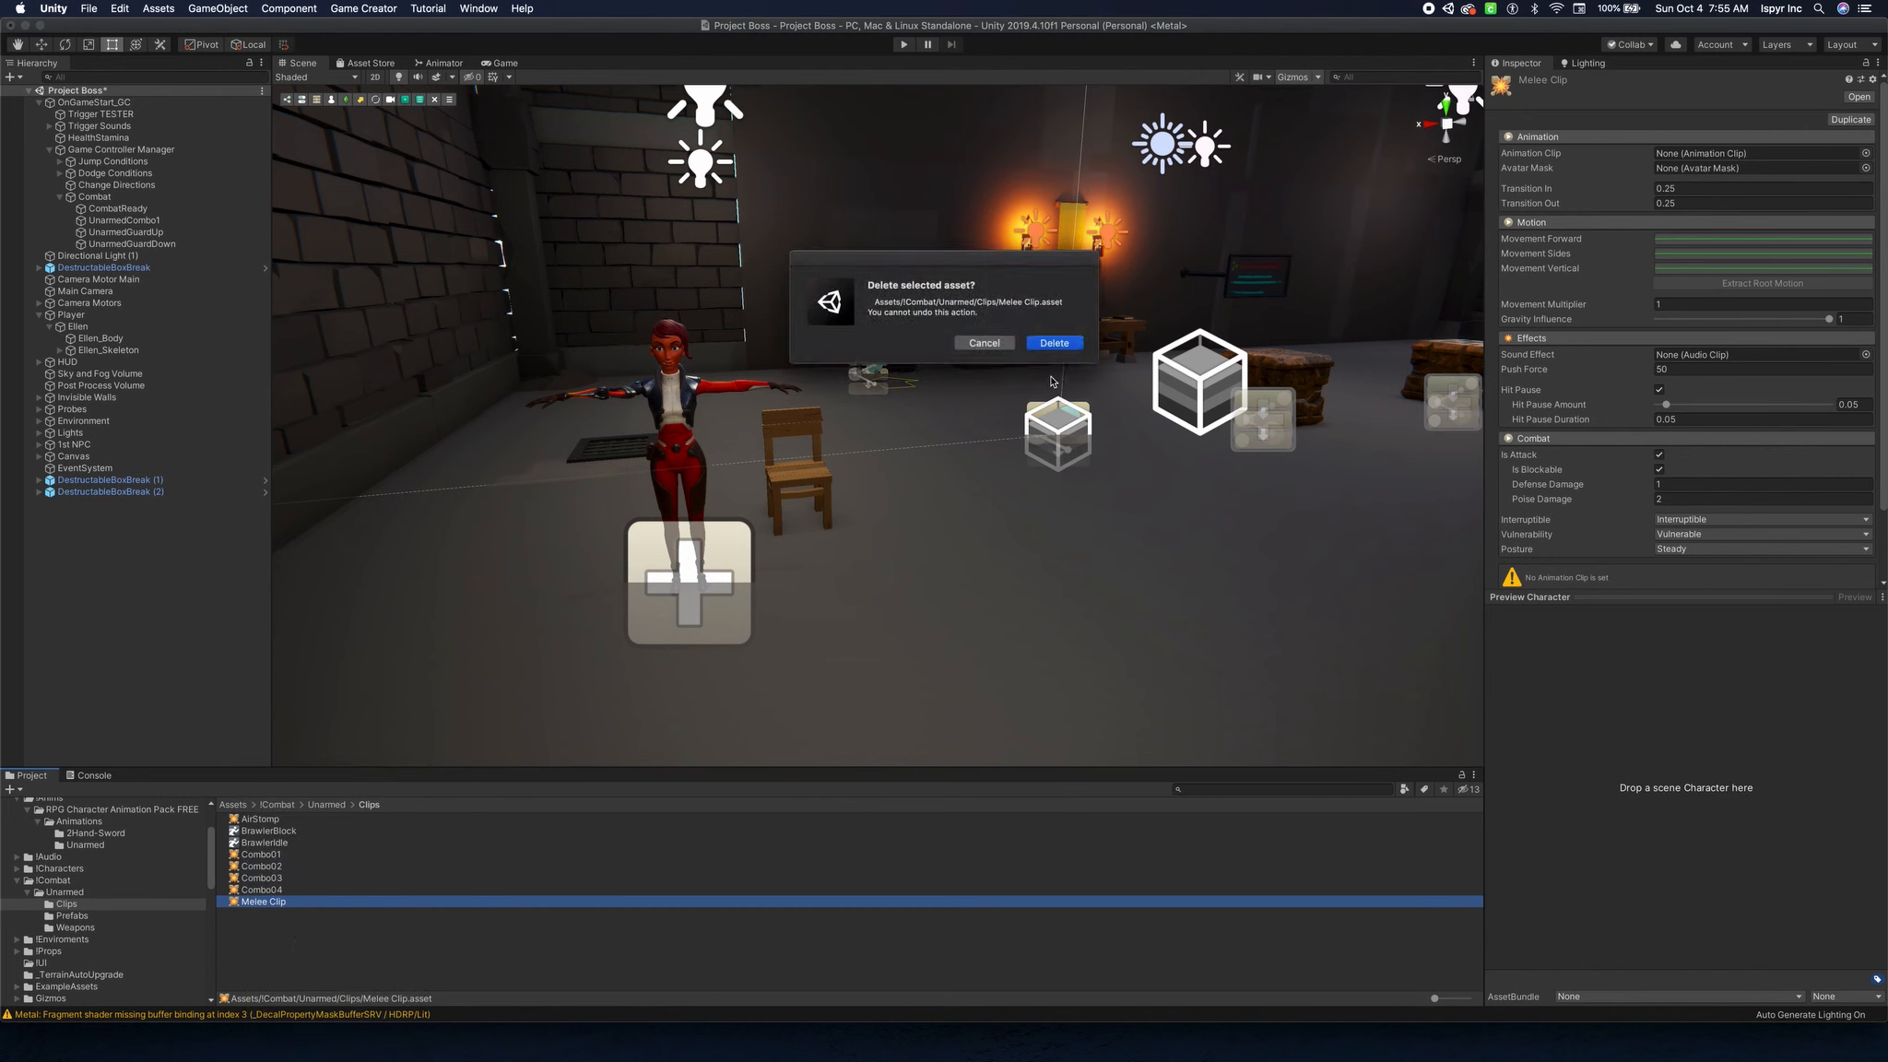
pyautogui.click(1055, 343)
# Compare the animation clips, transitions and sound effects of Combo01, Combo02 and Combo03.
pyautogui.click(265, 855)
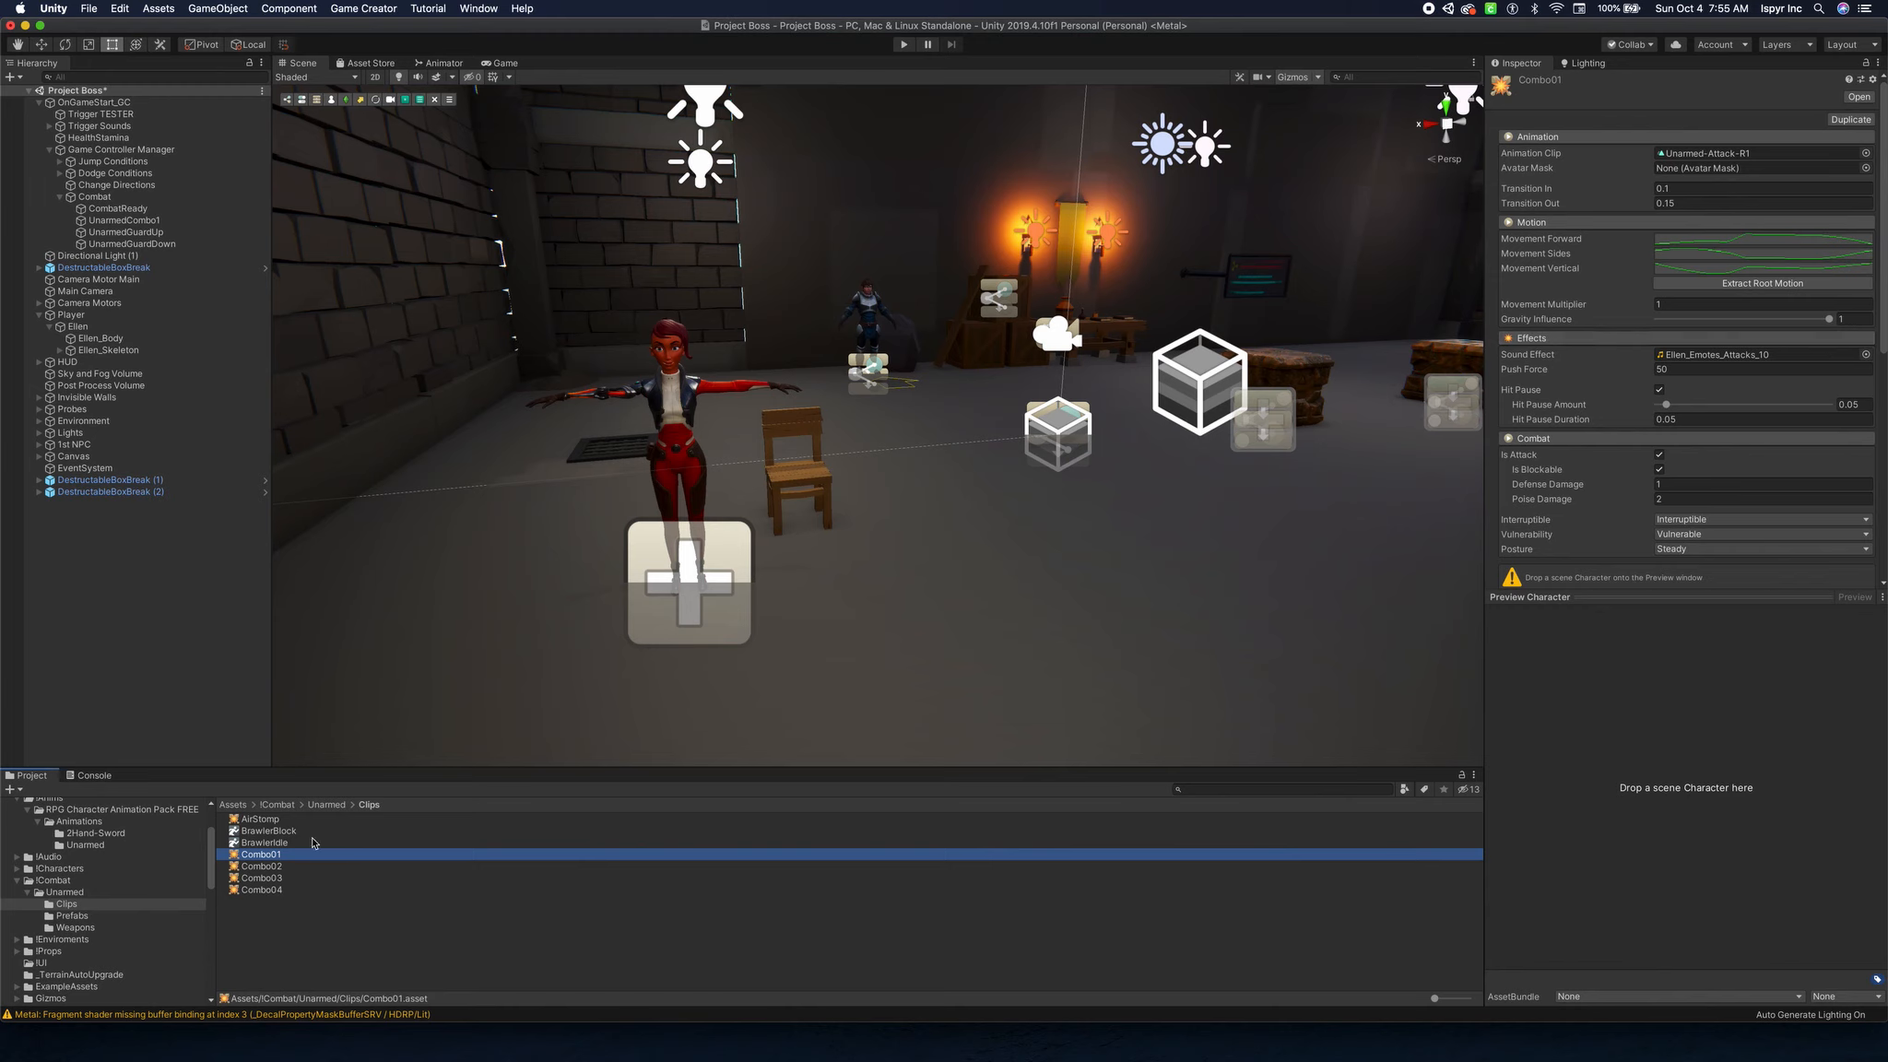
pyautogui.click(263, 867)
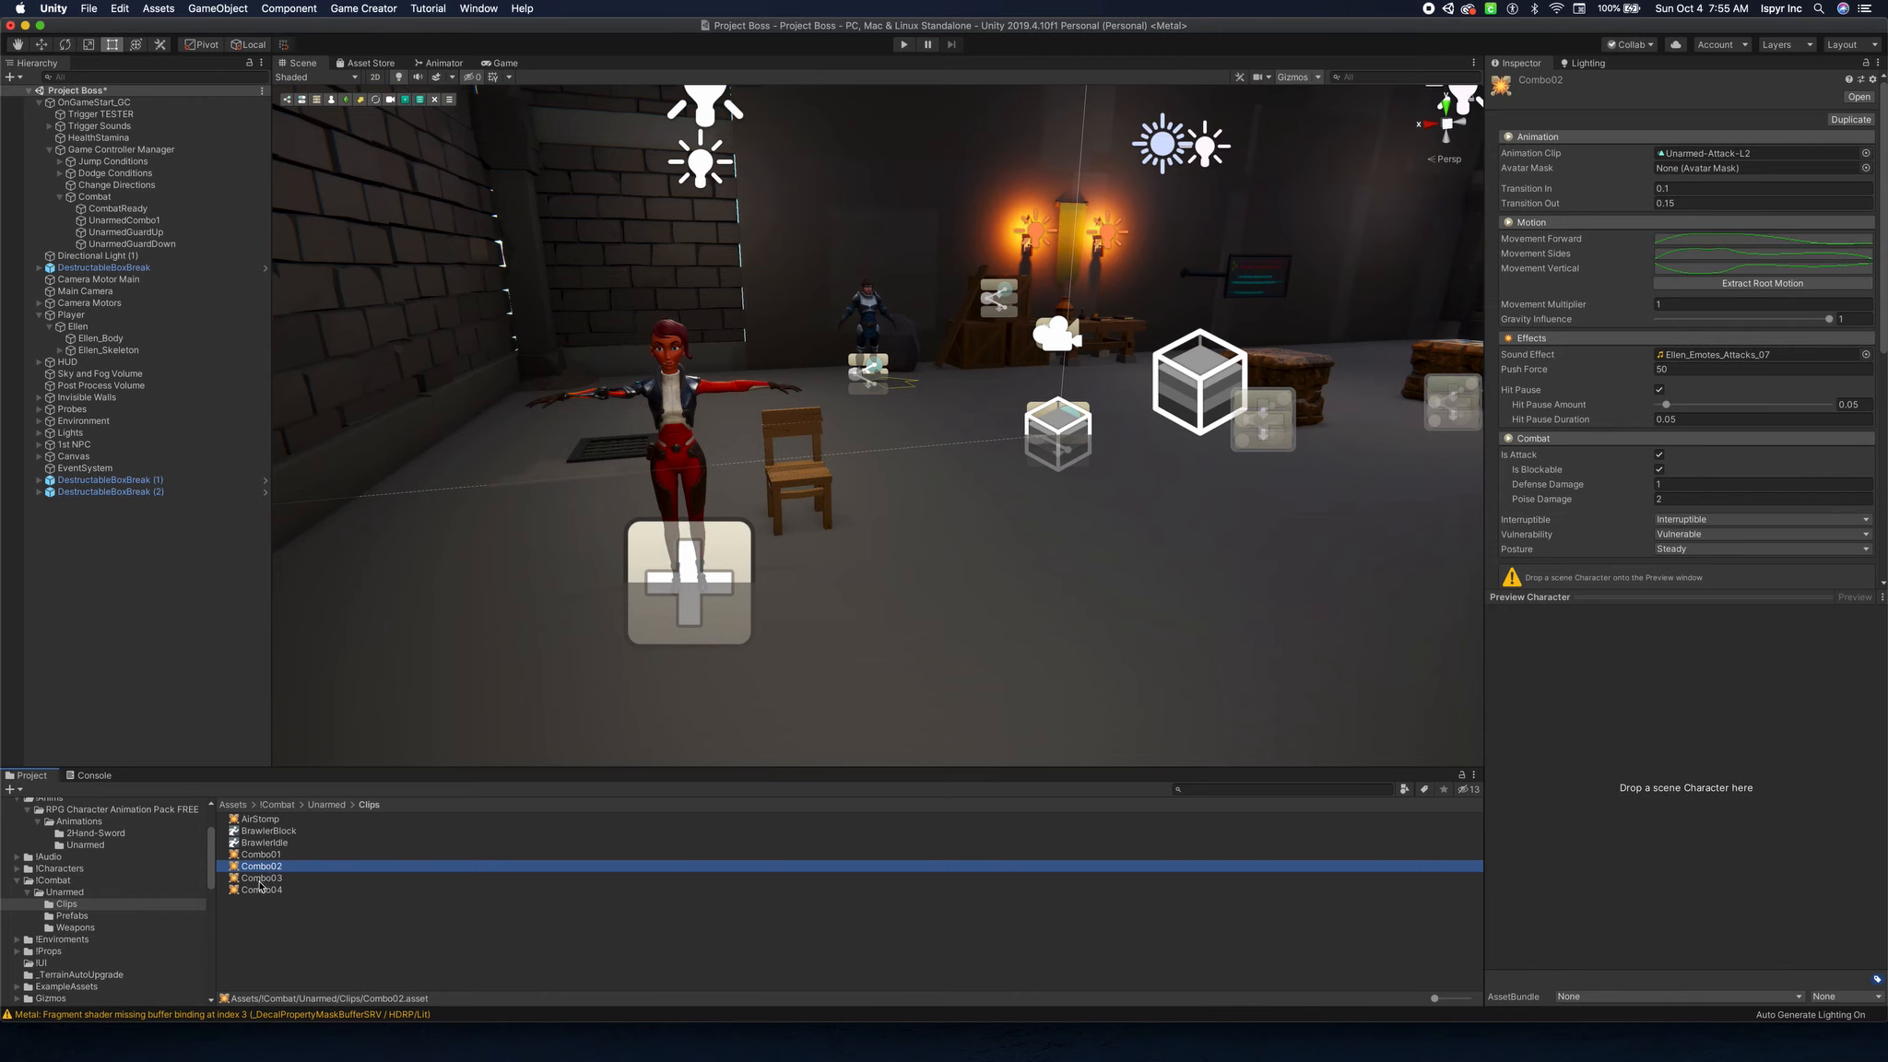
pyautogui.click(262, 879)
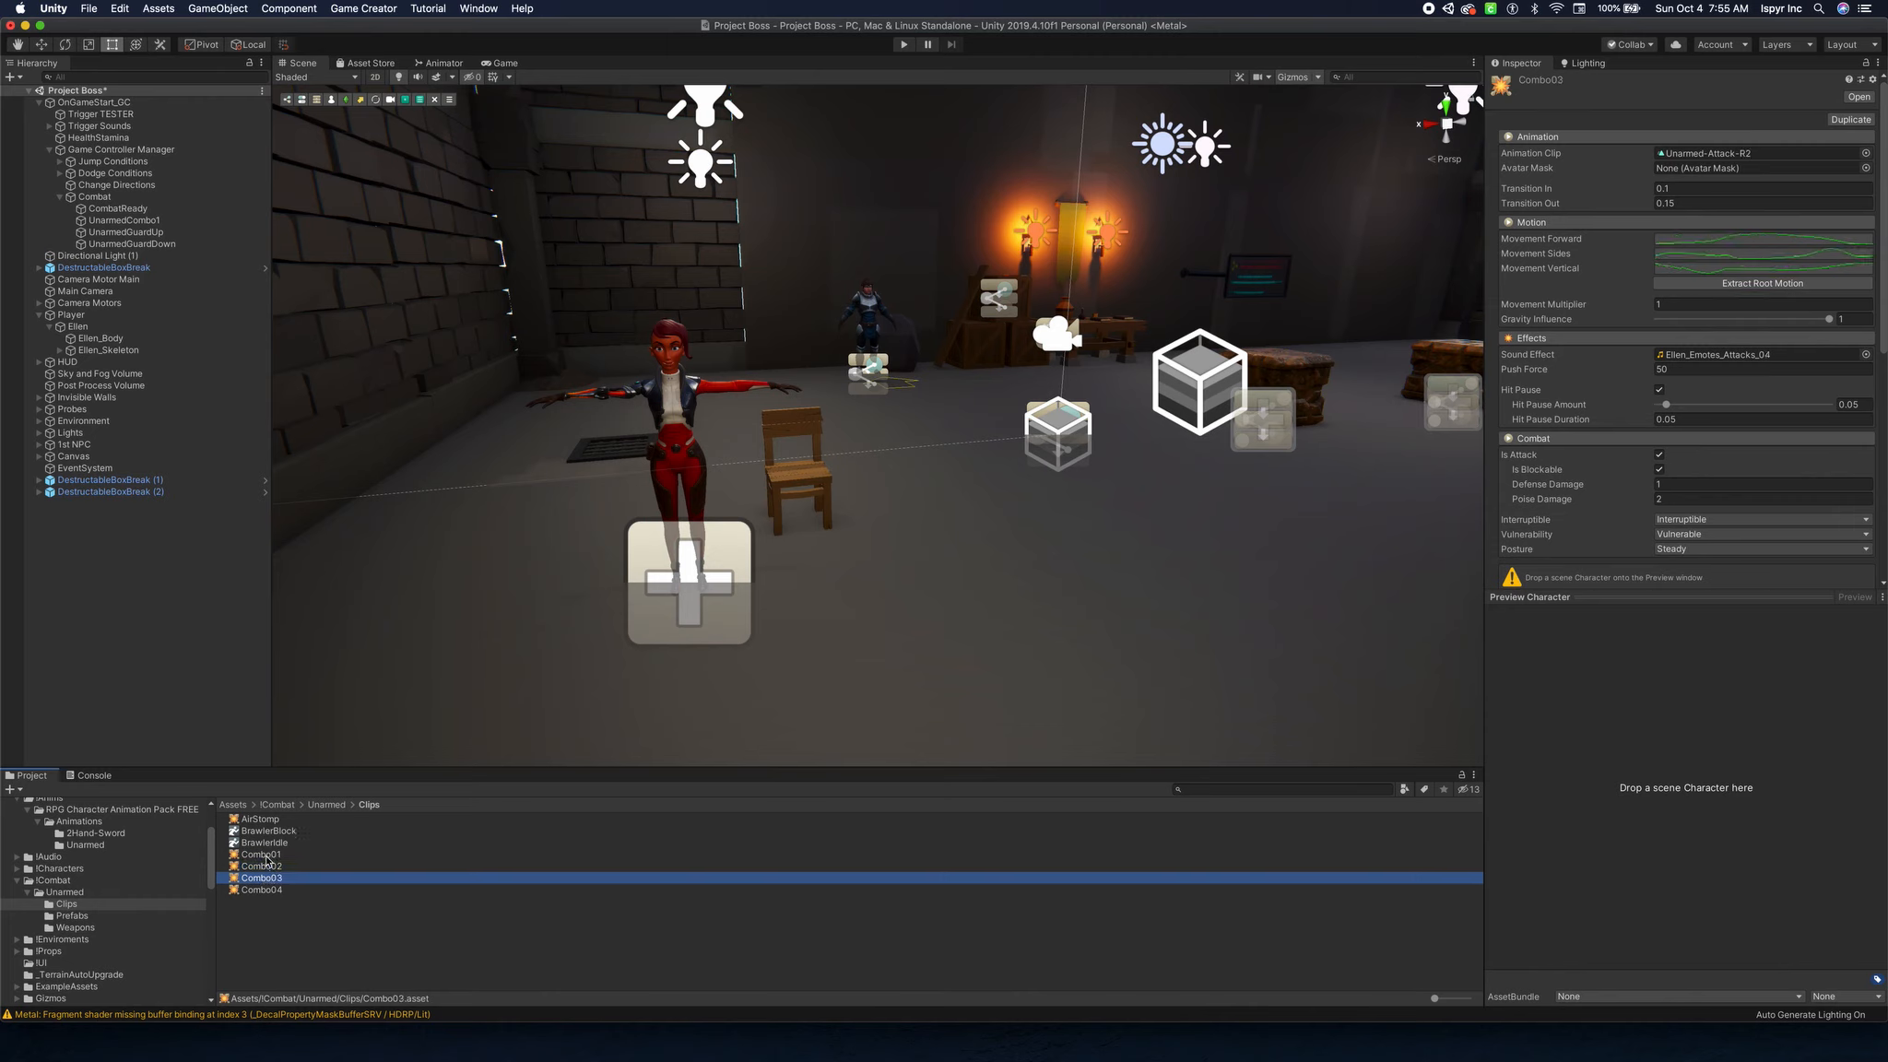
# Examine Combo01's effects, combat settings, attack phase frames and On Execute actions that attach and remove the Hitbox.
pyautogui.click(265, 857)
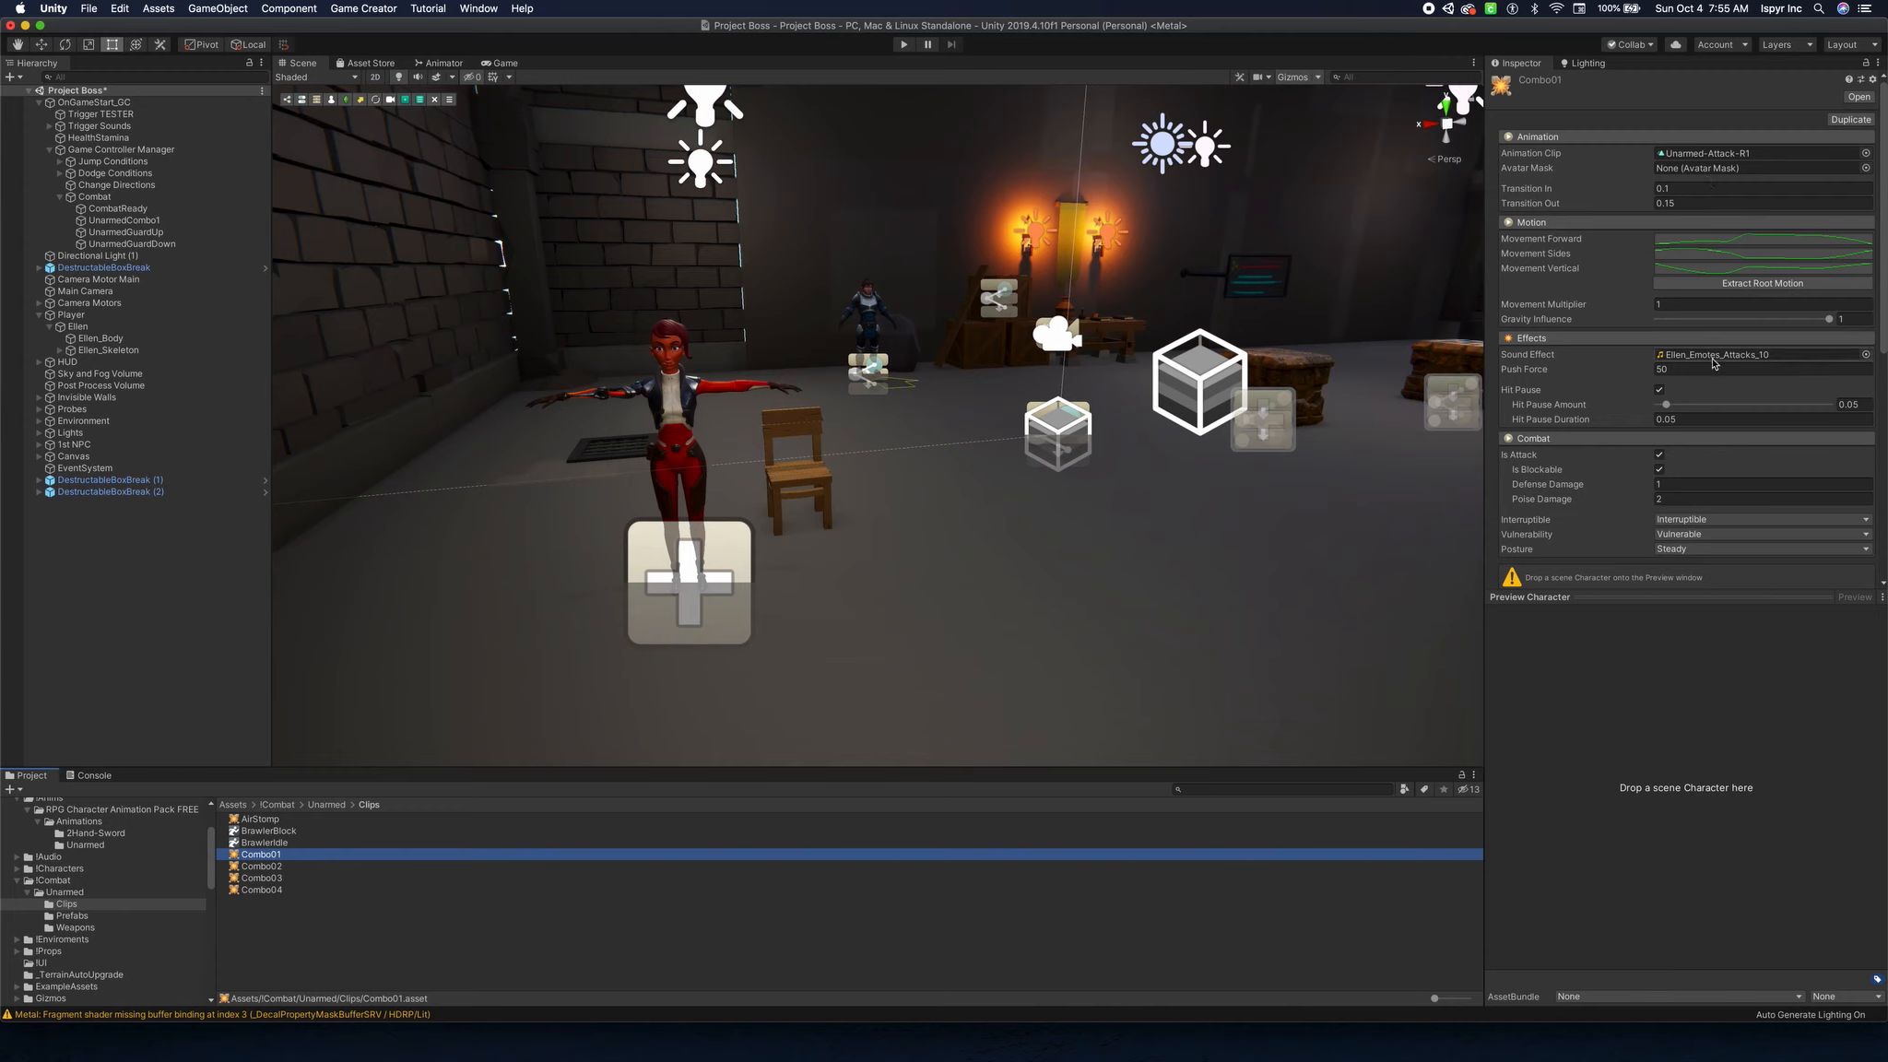
pyautogui.scroll(-5, 1729, 357)
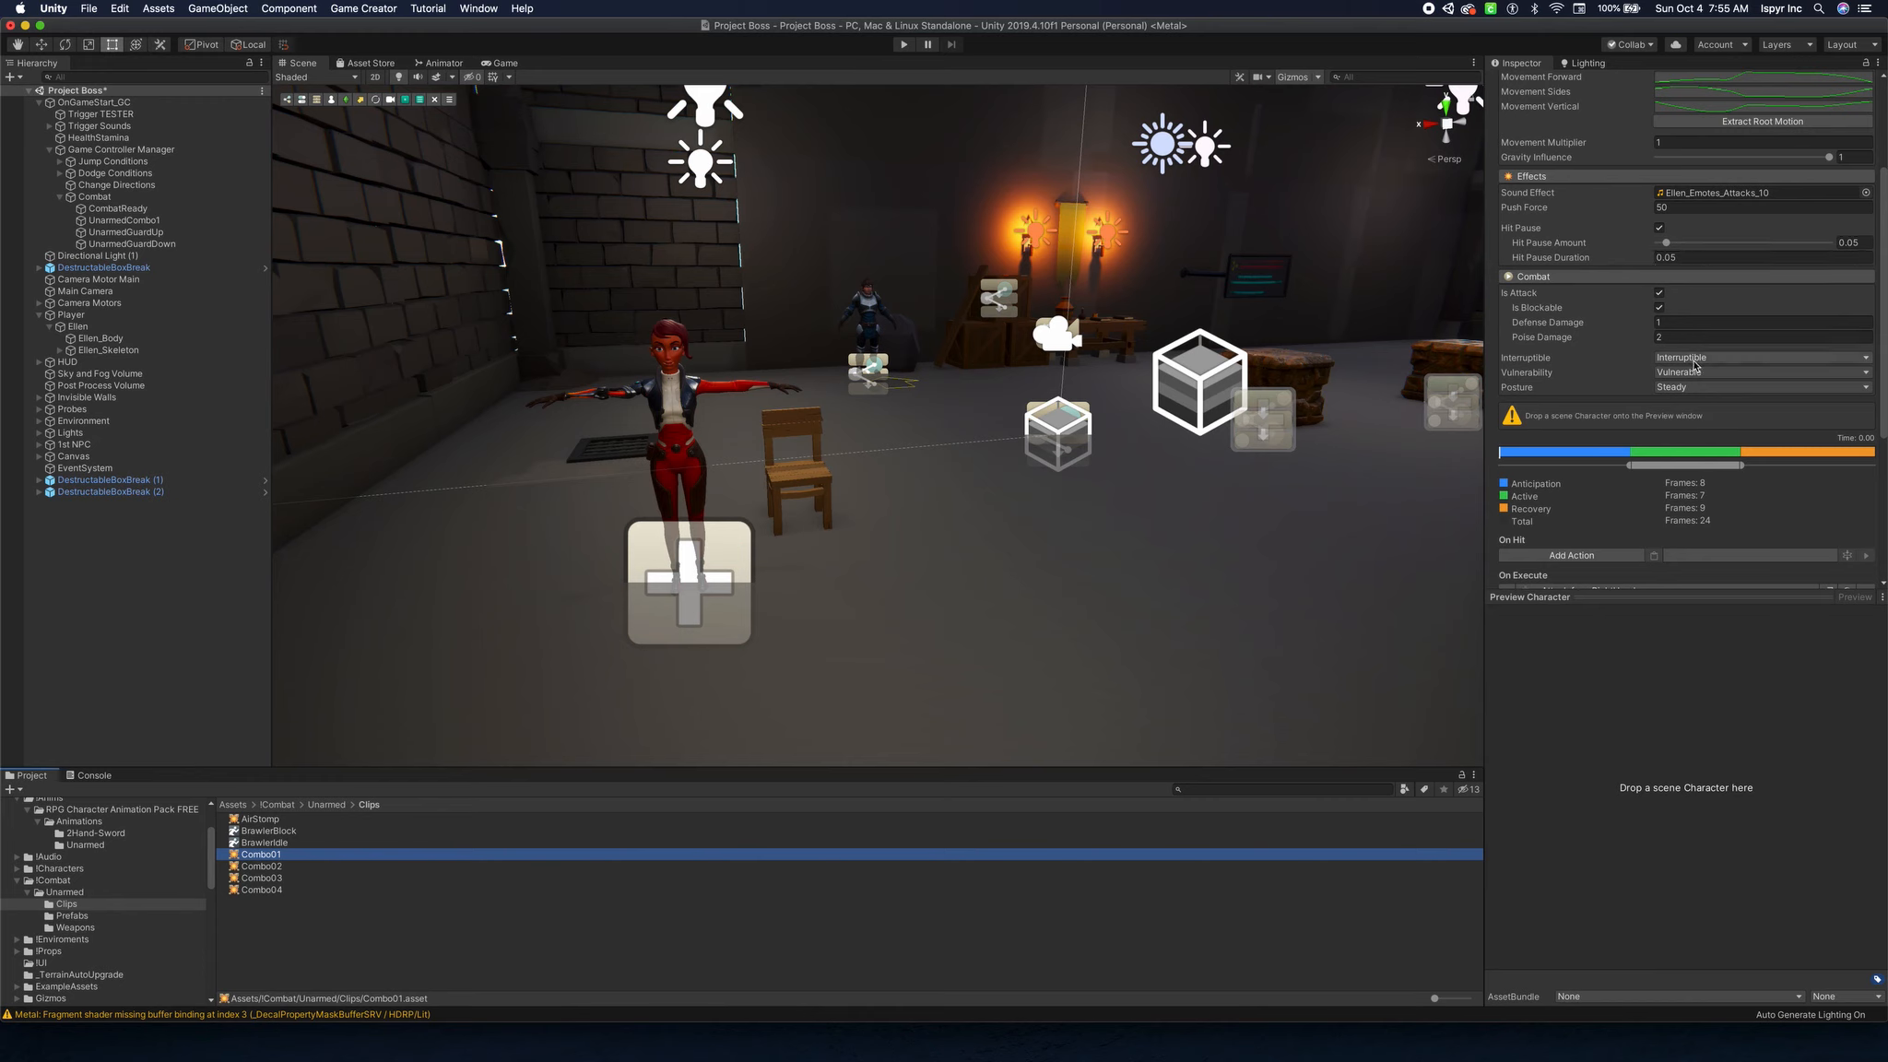
pyautogui.scroll(-3, 1696, 364)
pyautogui.scroll(-5, 1673, 267)
pyautogui.scroll(6, 1563, 145)
pyautogui.scroll(-5, 1574, 300)
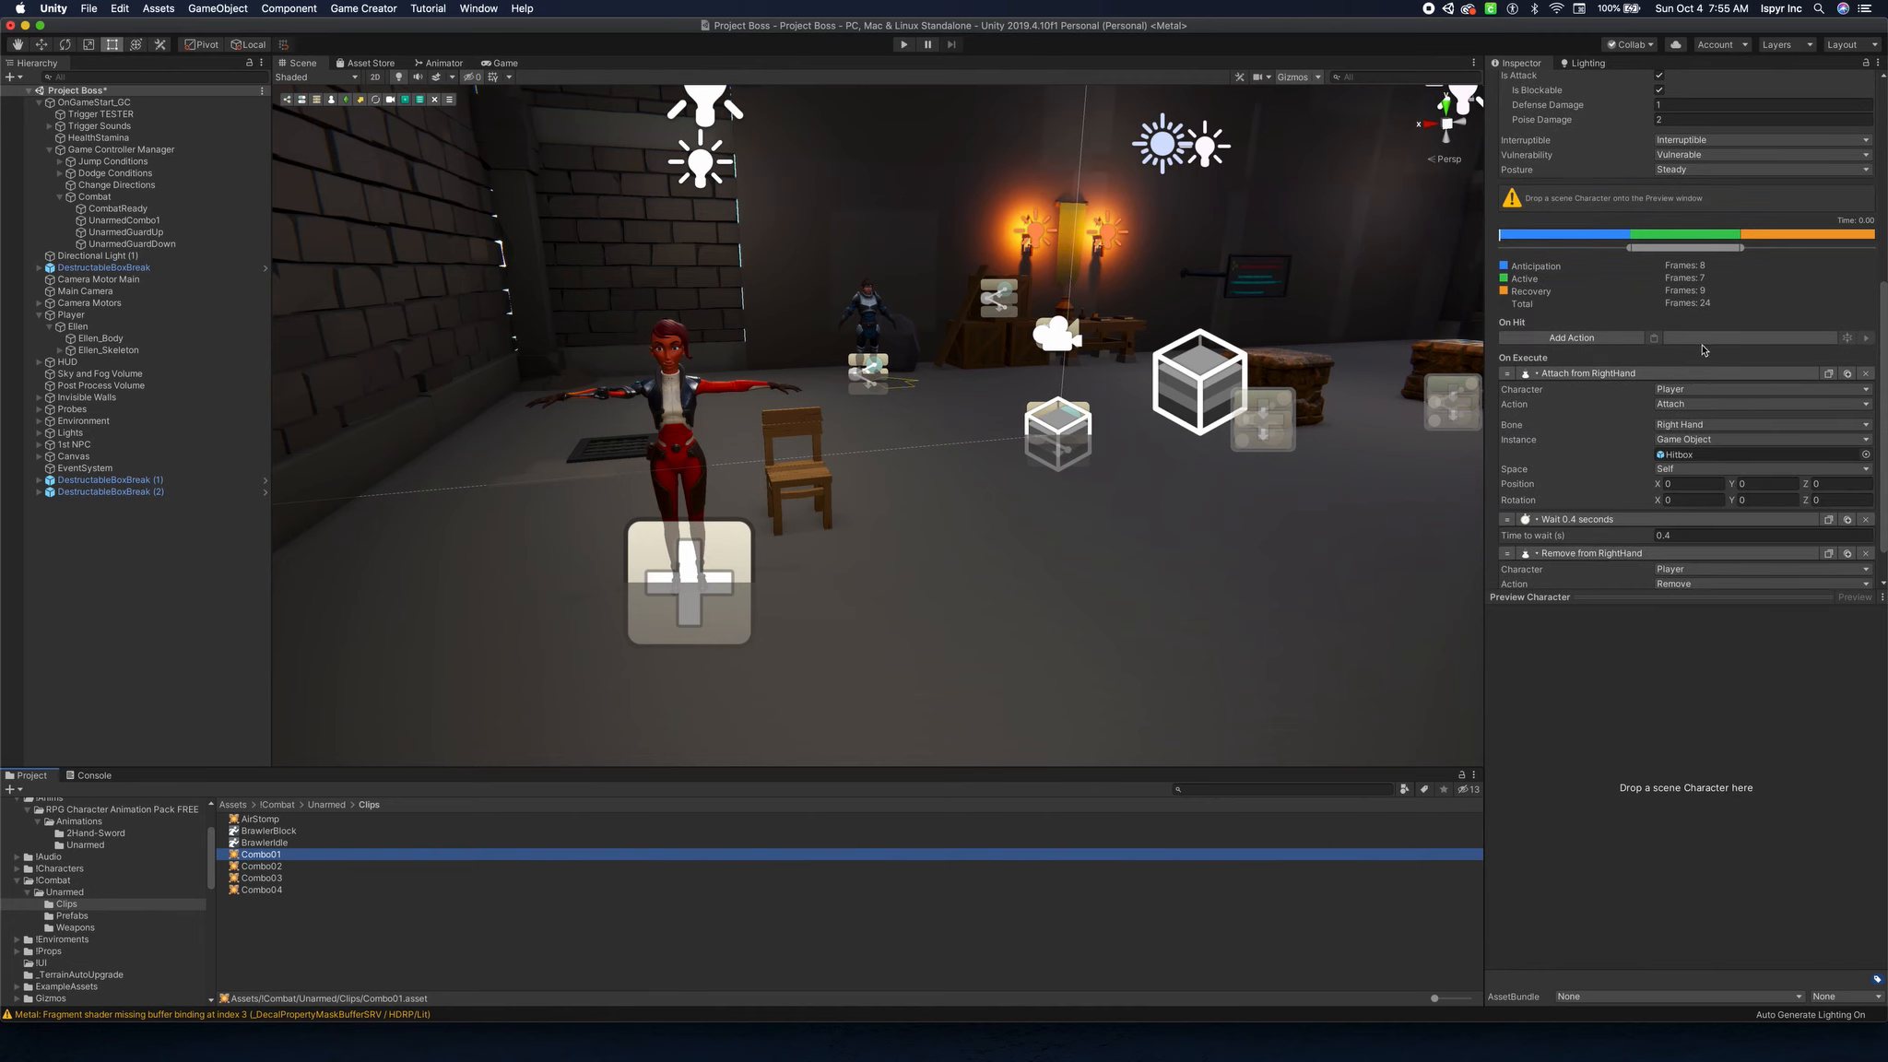
pyautogui.scroll(-2, 1705, 349)
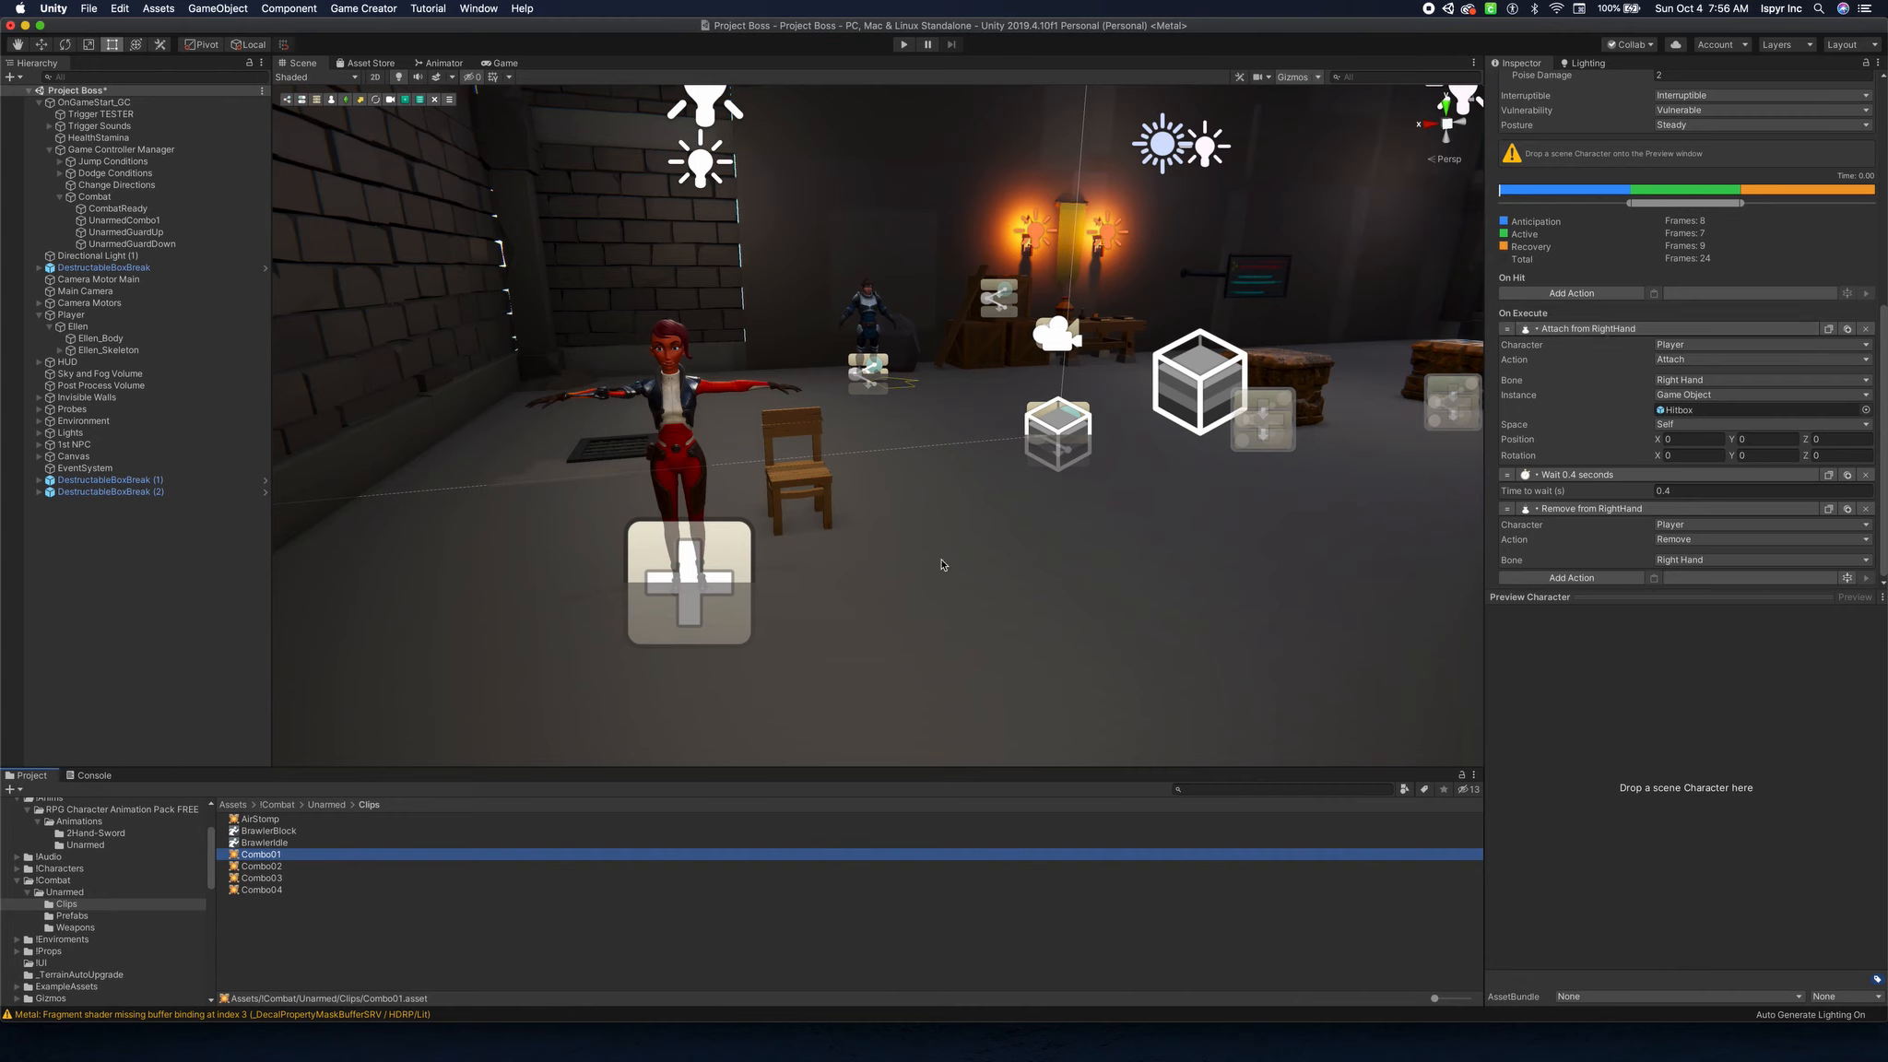
pyautogui.scroll(10, 1799, 120)
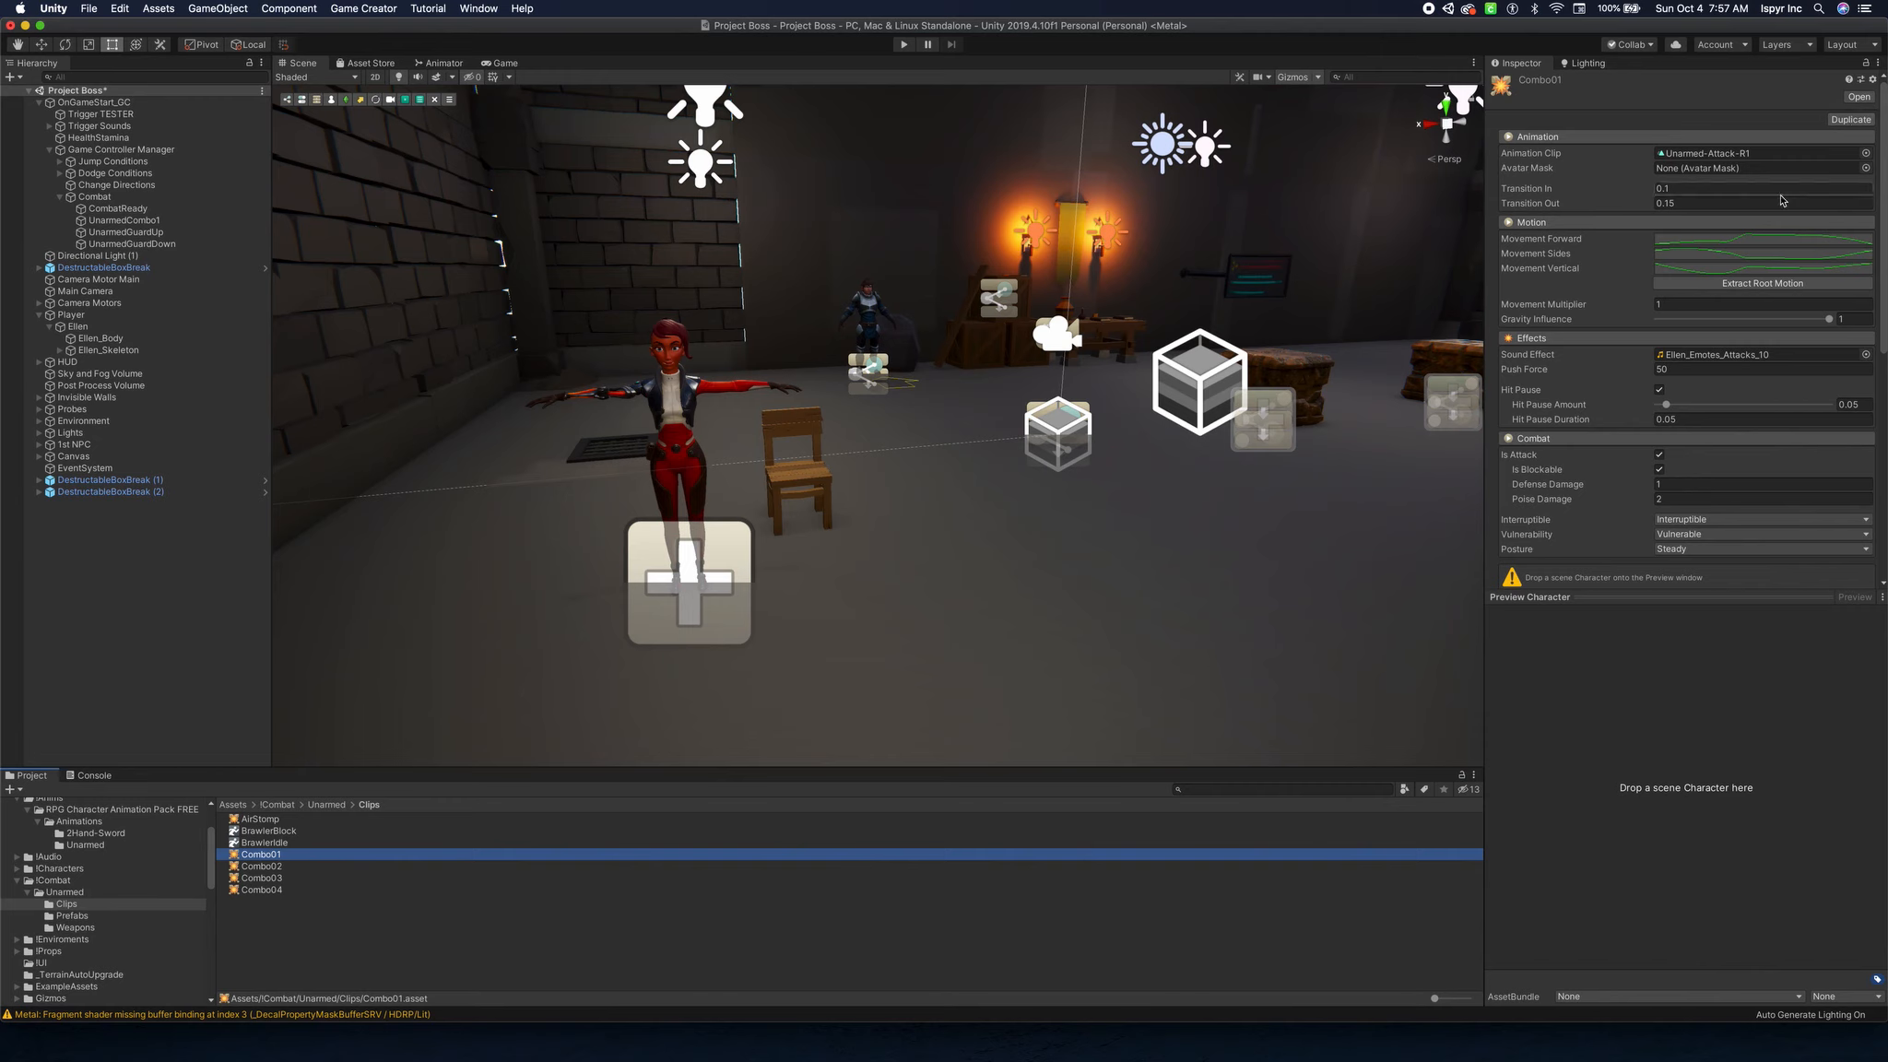
# Review the animation and motion settings of the Combo02, Combo03, Combo04 and AirStomp clips.
pyautogui.click(274, 865)
pyautogui.click(267, 880)
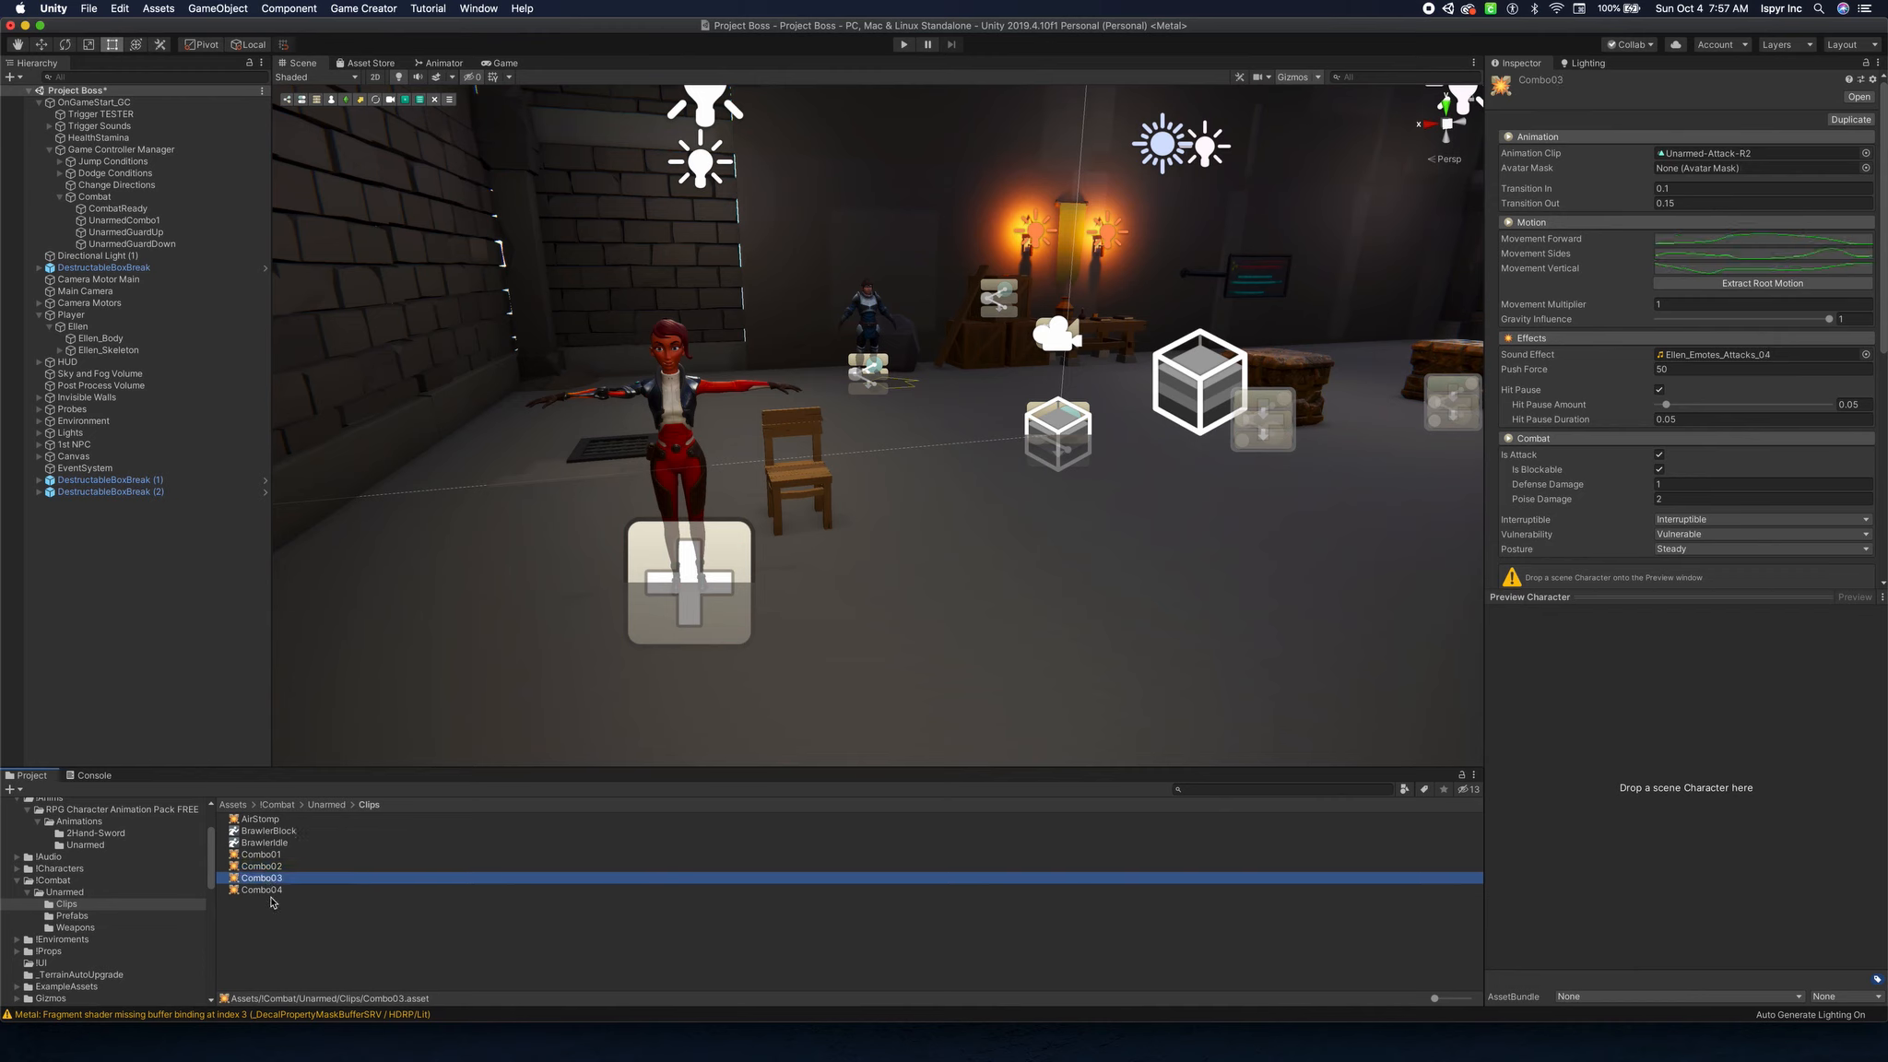
pyautogui.click(272, 902)
pyautogui.click(279, 890)
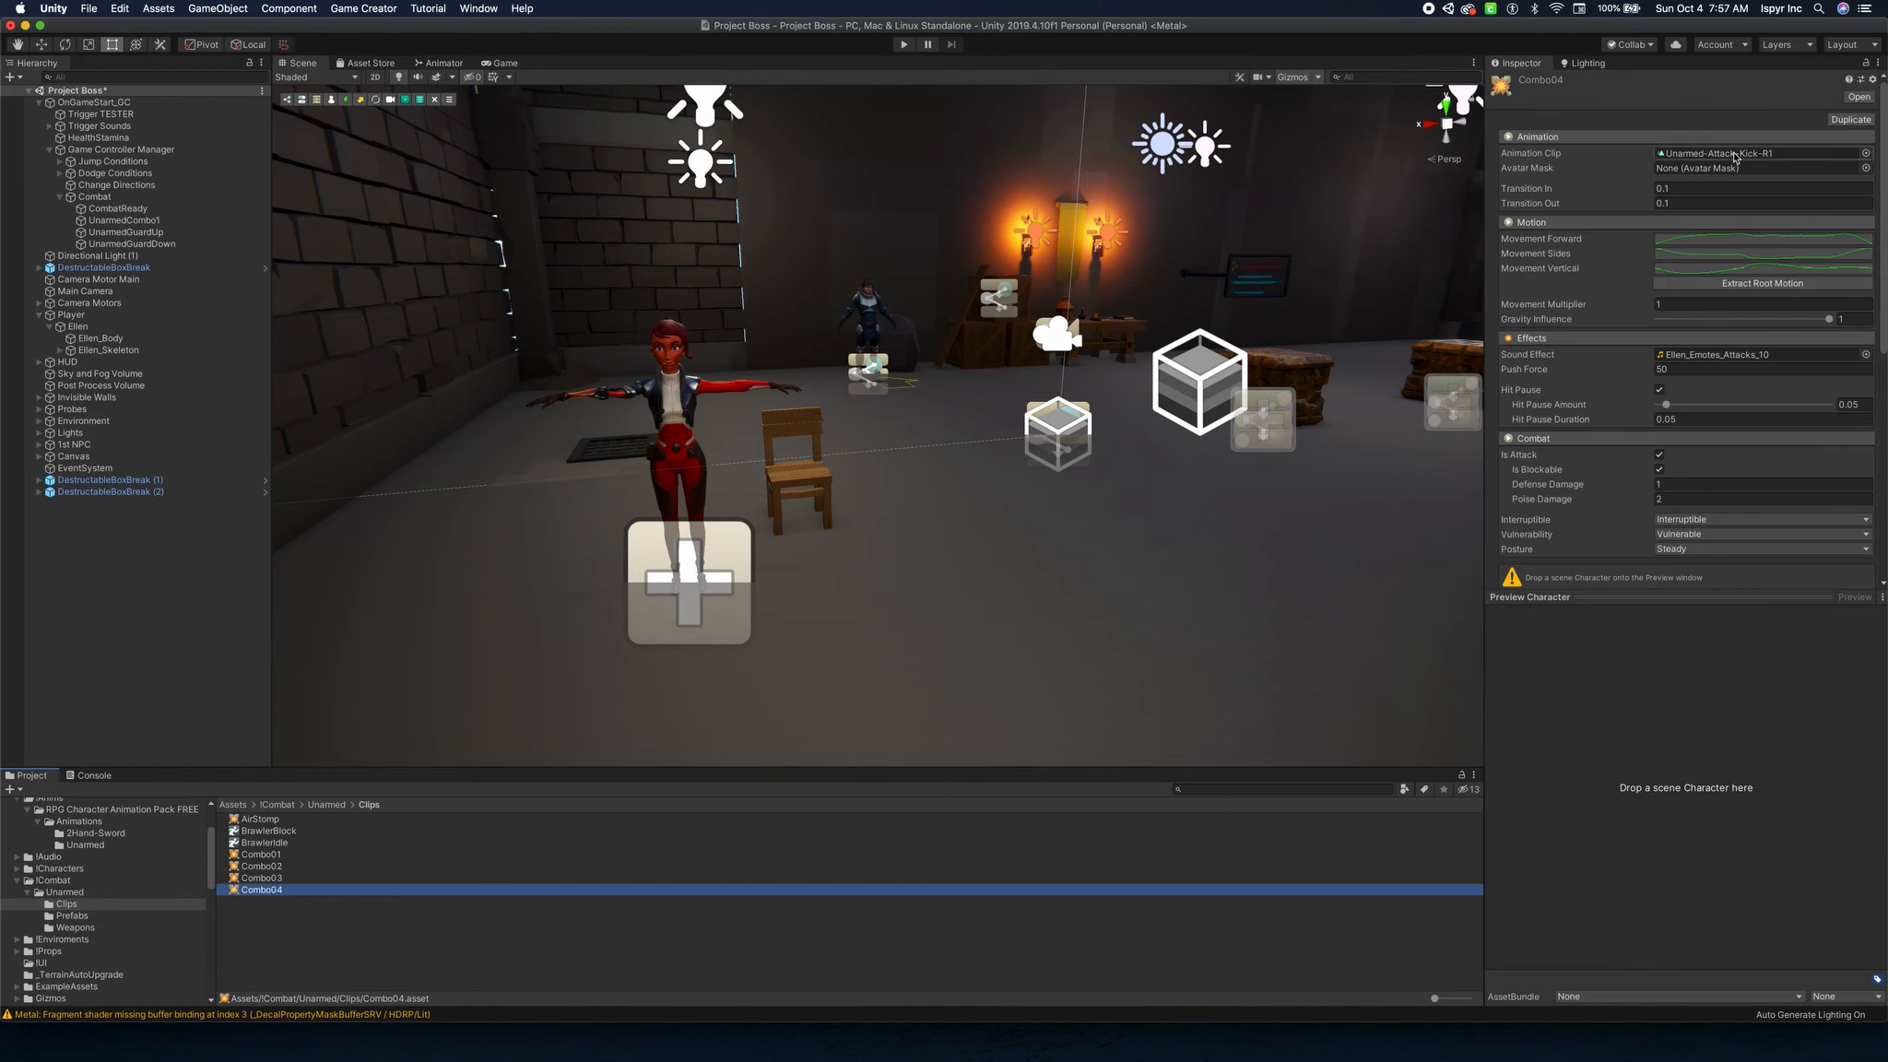
pyautogui.click(276, 820)
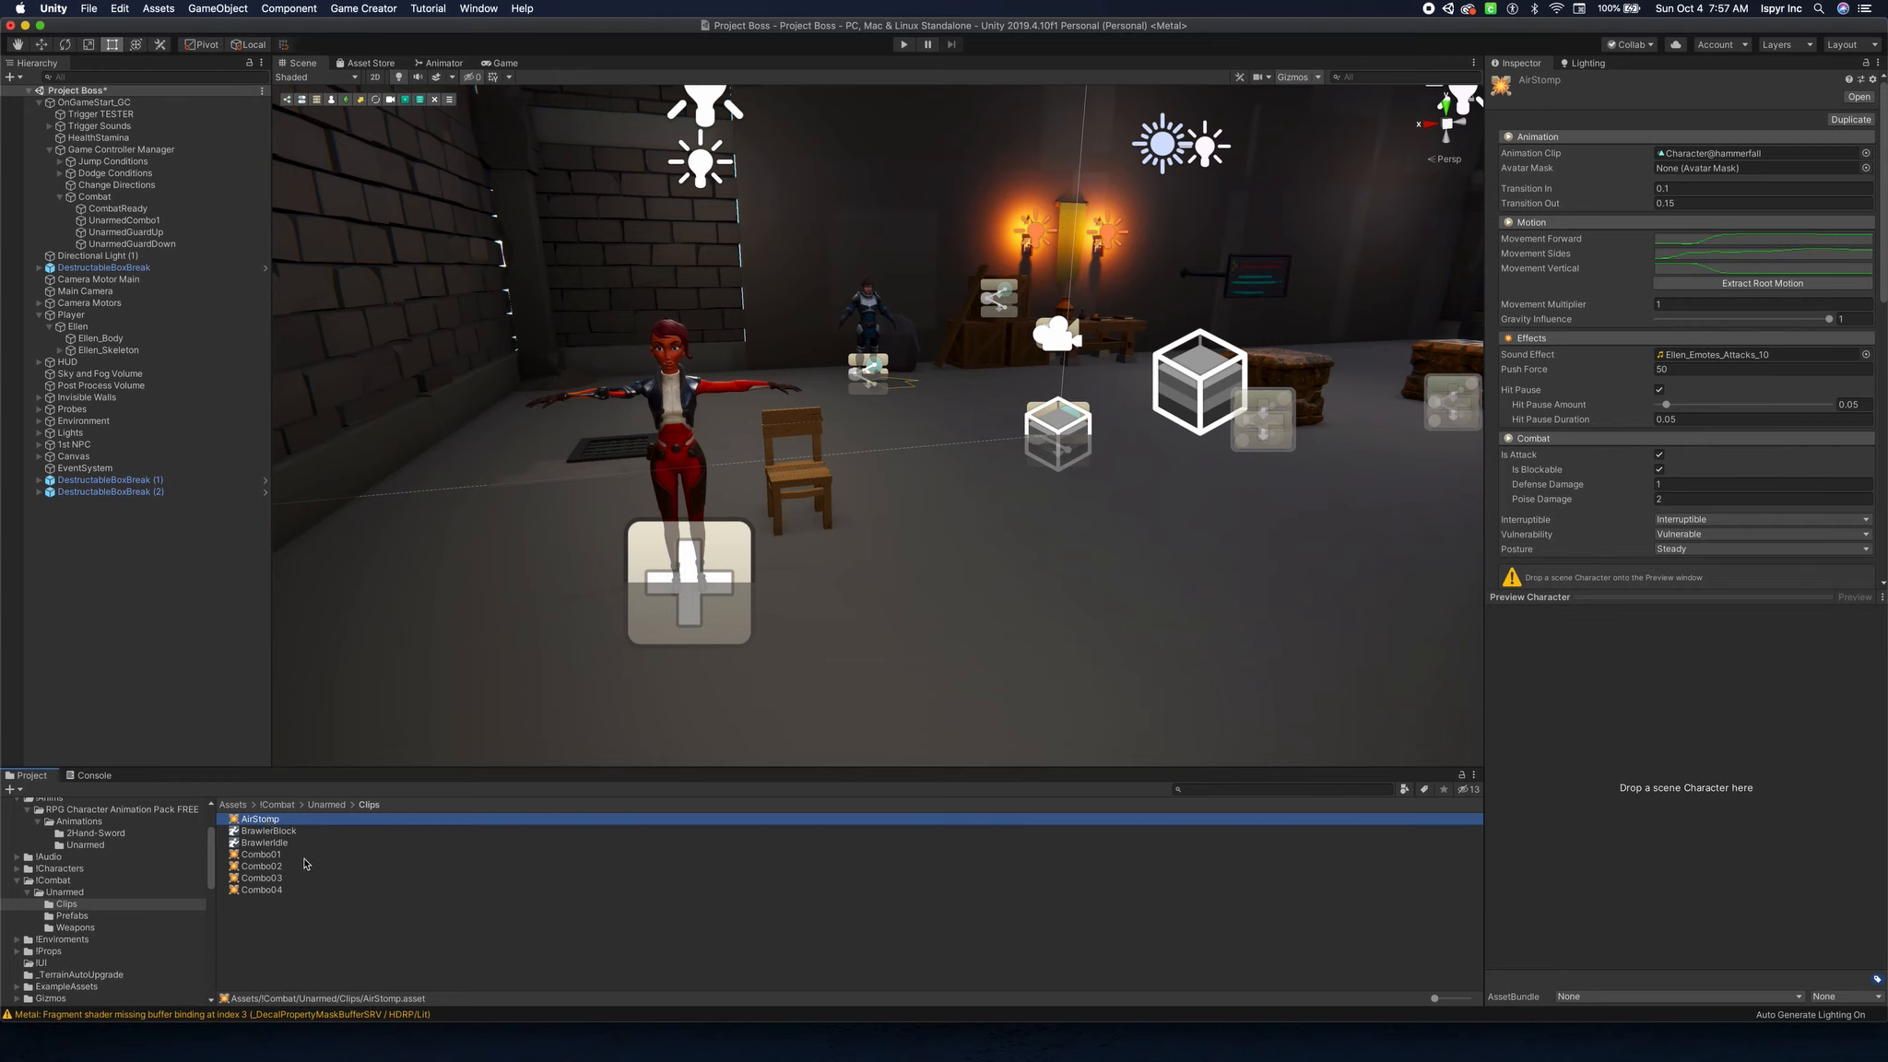
# Inspect the BrawlerBlock and BrawlerIdle states, checking each one's state type and override animations.
pyautogui.click(280, 841)
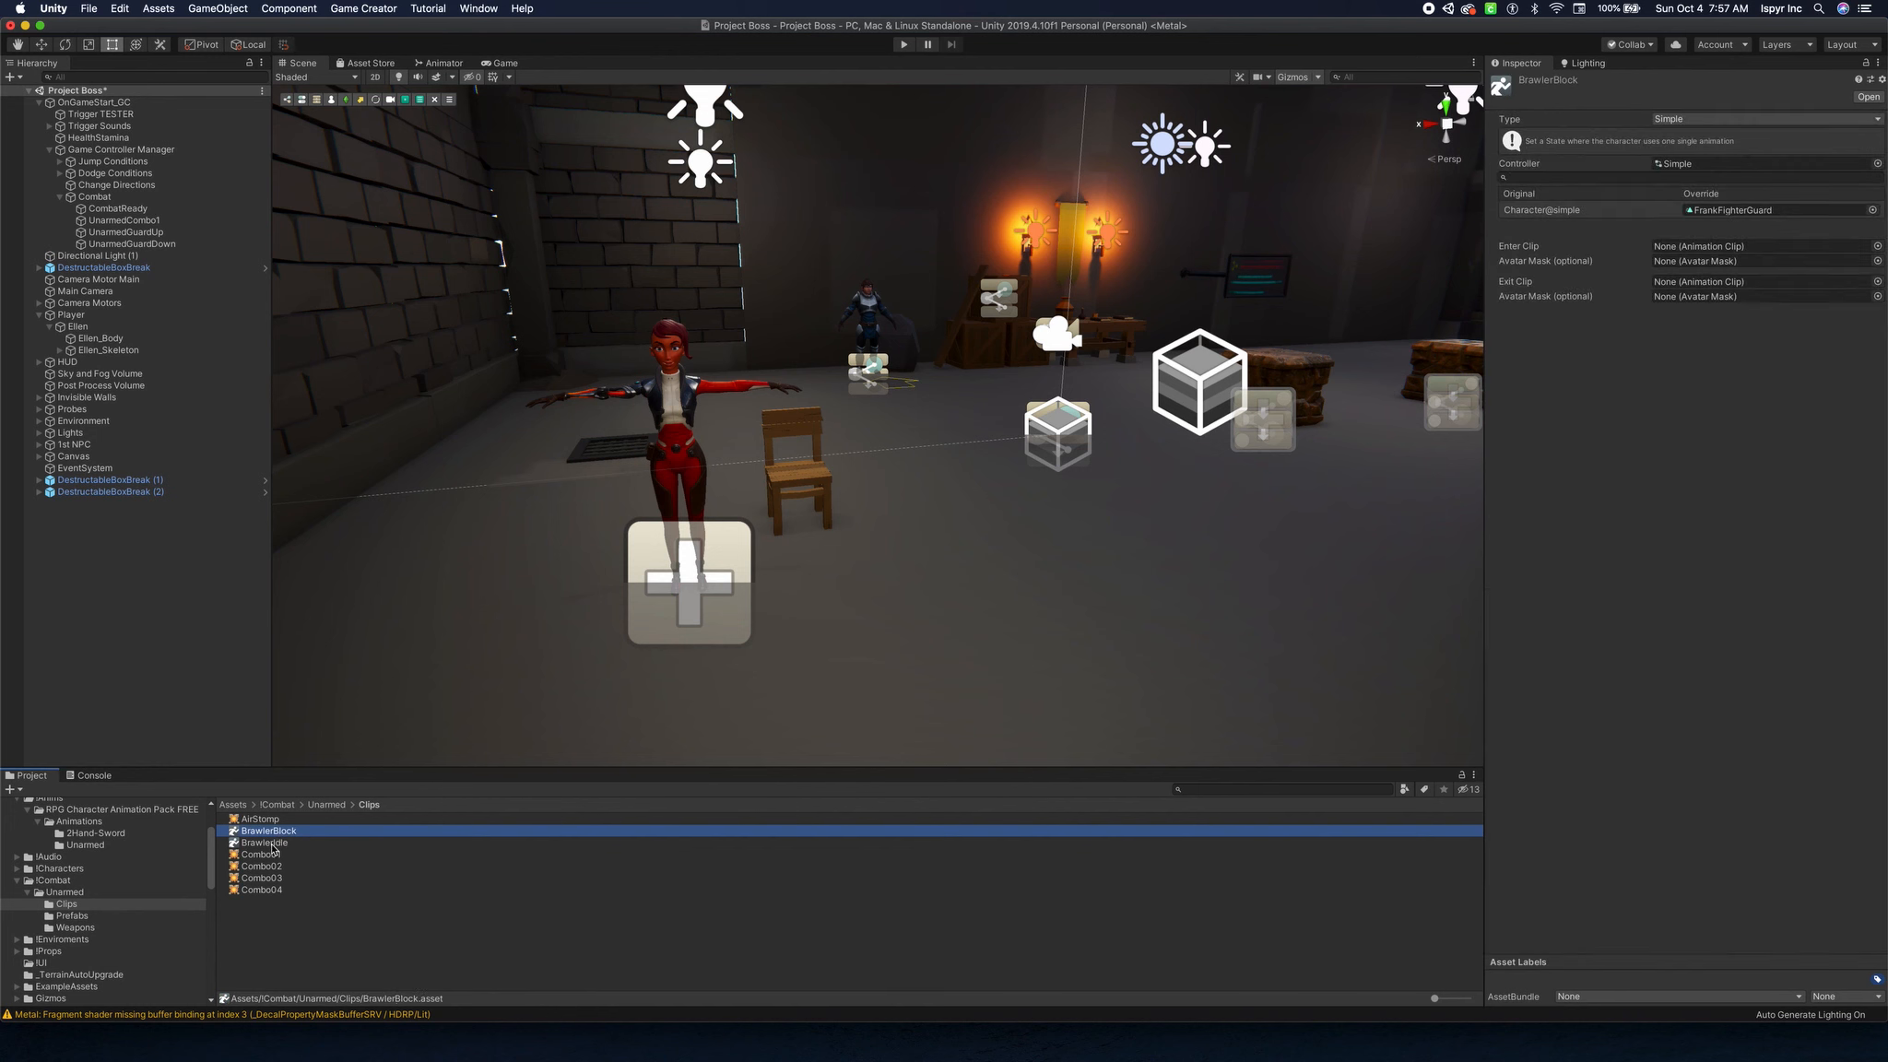
pyautogui.click(272, 832)
pyautogui.click(270, 843)
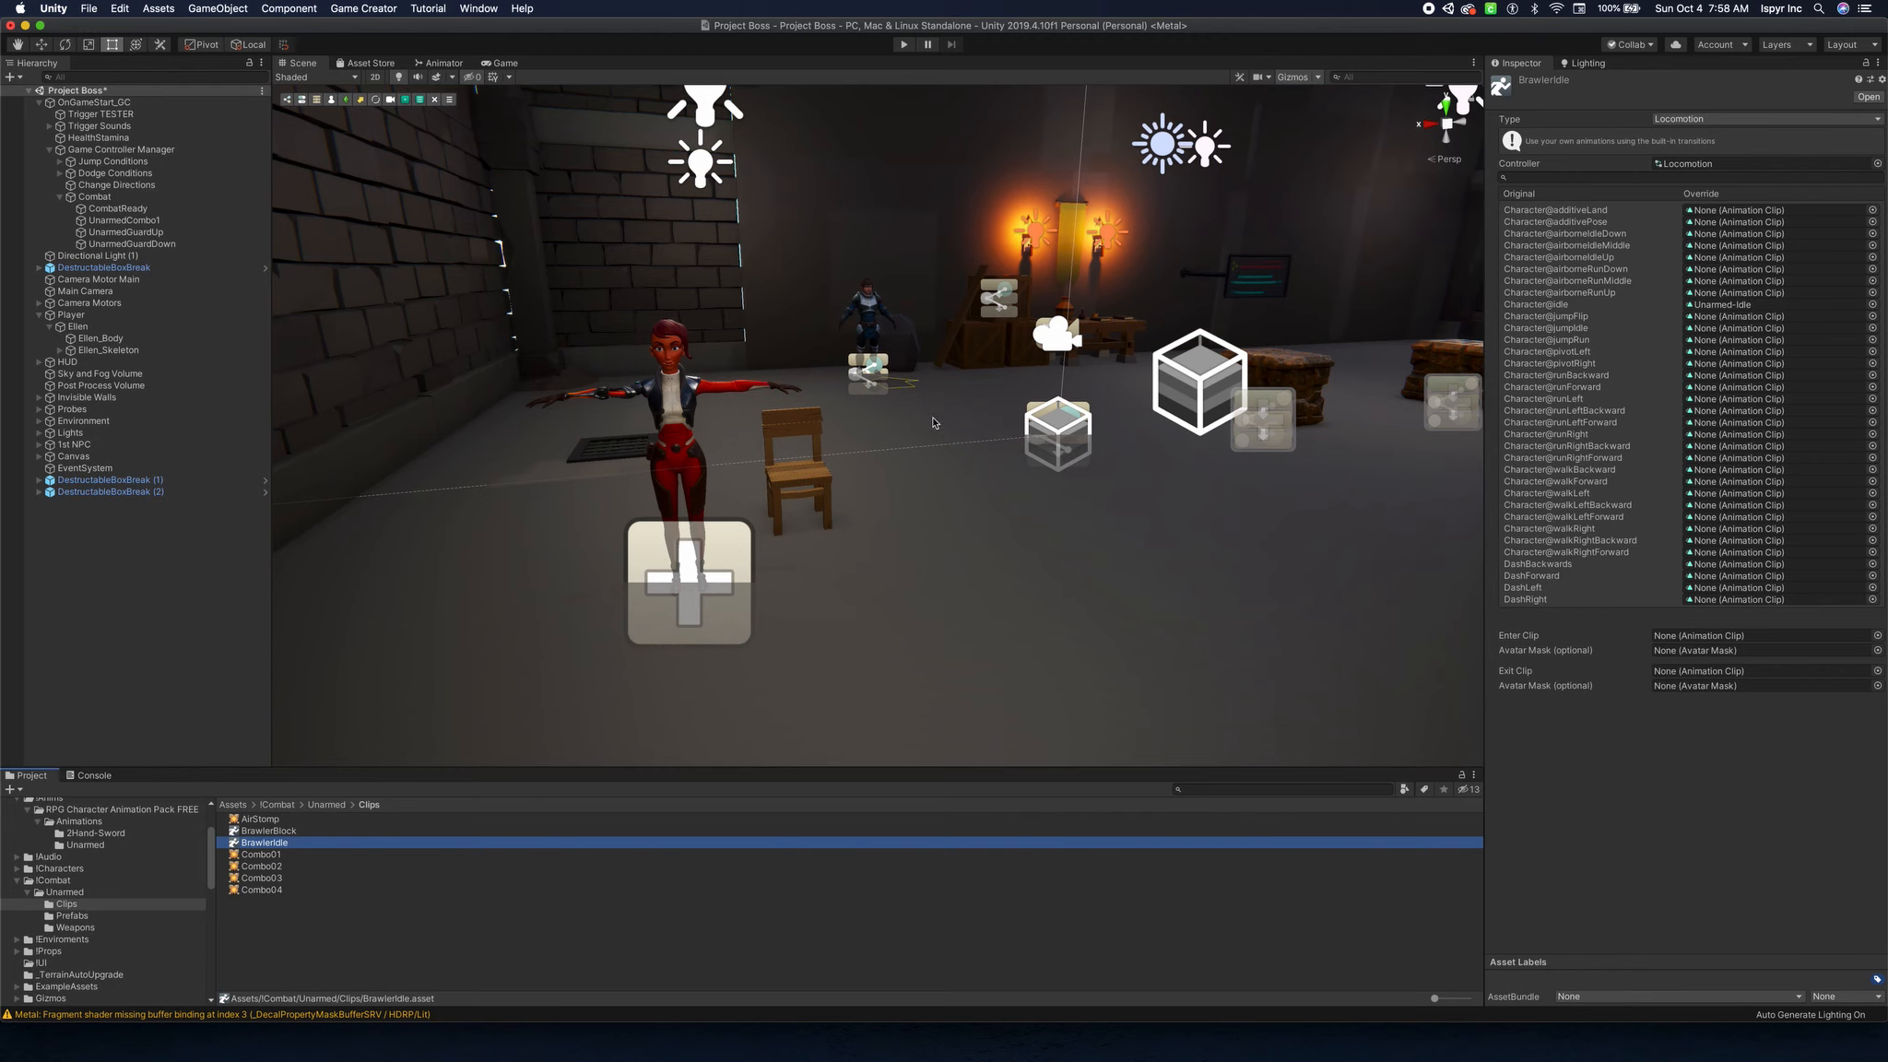
pyautogui.click(276, 831)
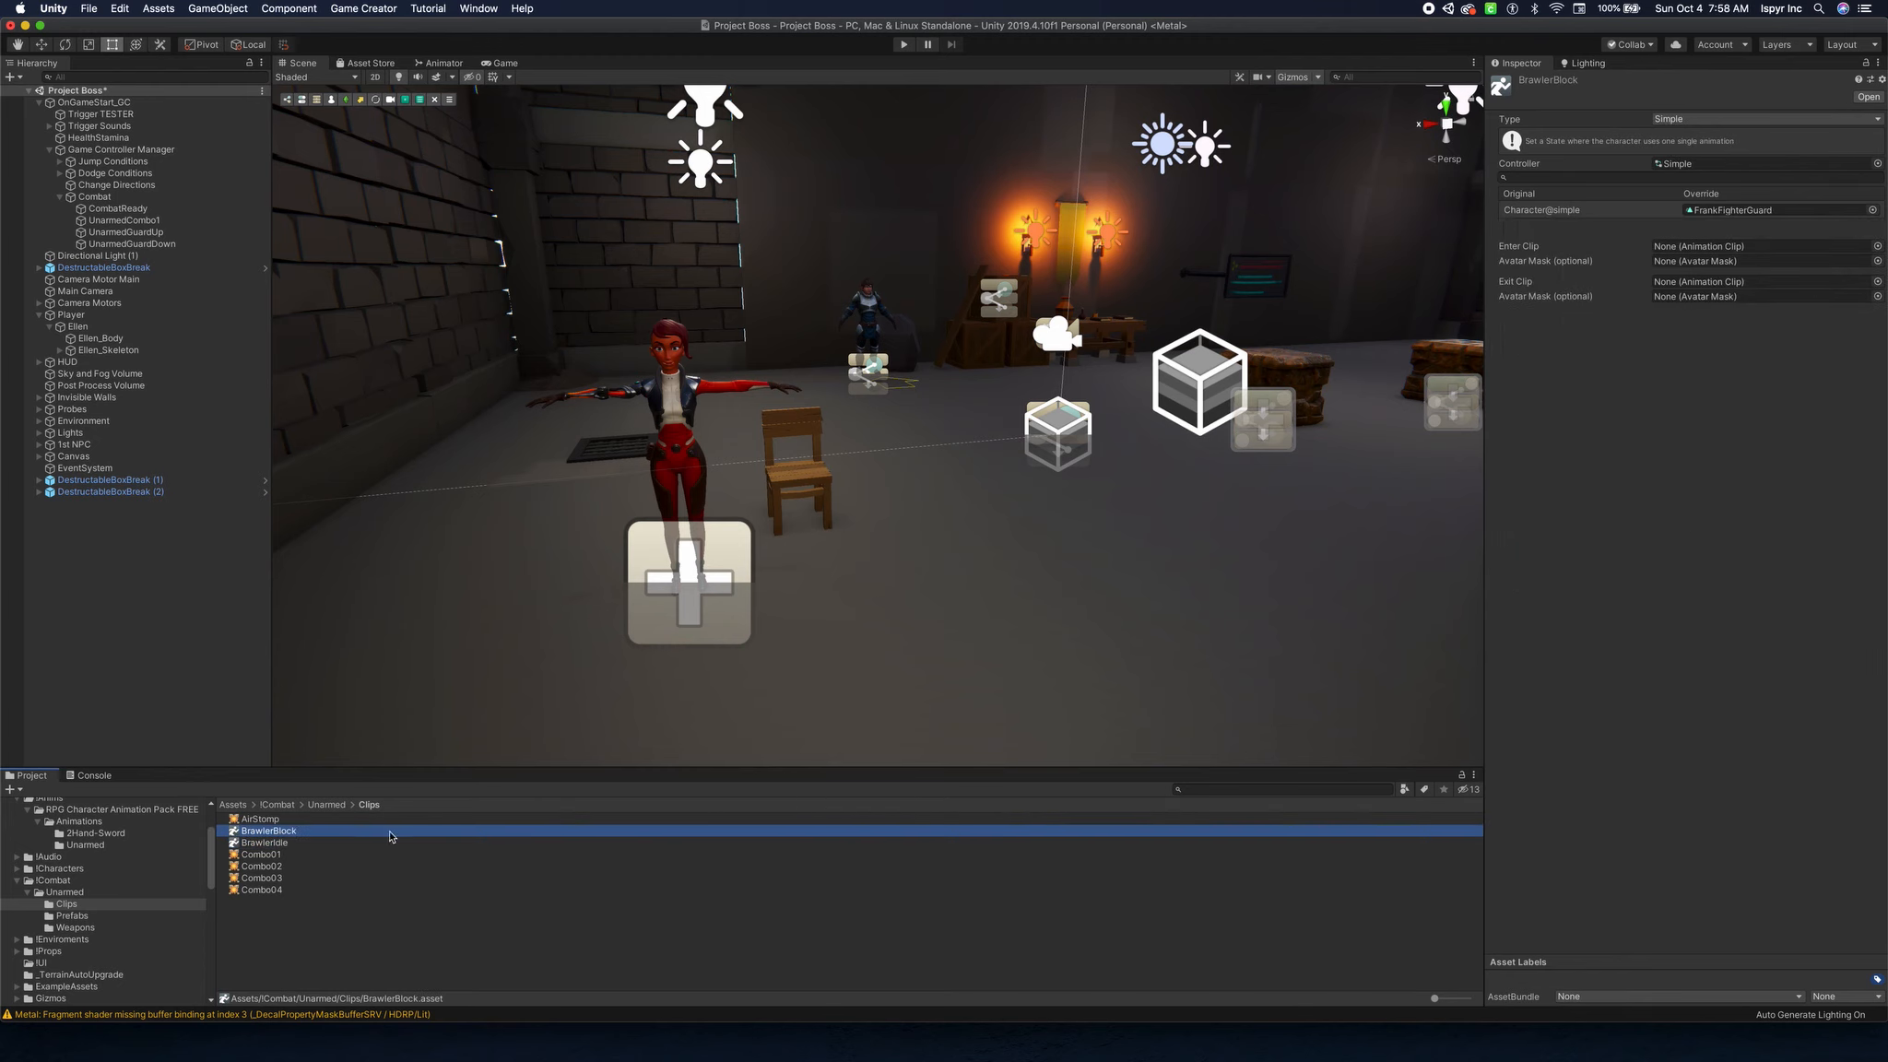
# Look through the Game Creator character state types available for a new asset, without creating one.
pyautogui.rightClick(350, 832)
pyautogui.moveTo(414, 701)
pyautogui.moveTo(599, 428)
pyautogui.moveTo(746, 478)
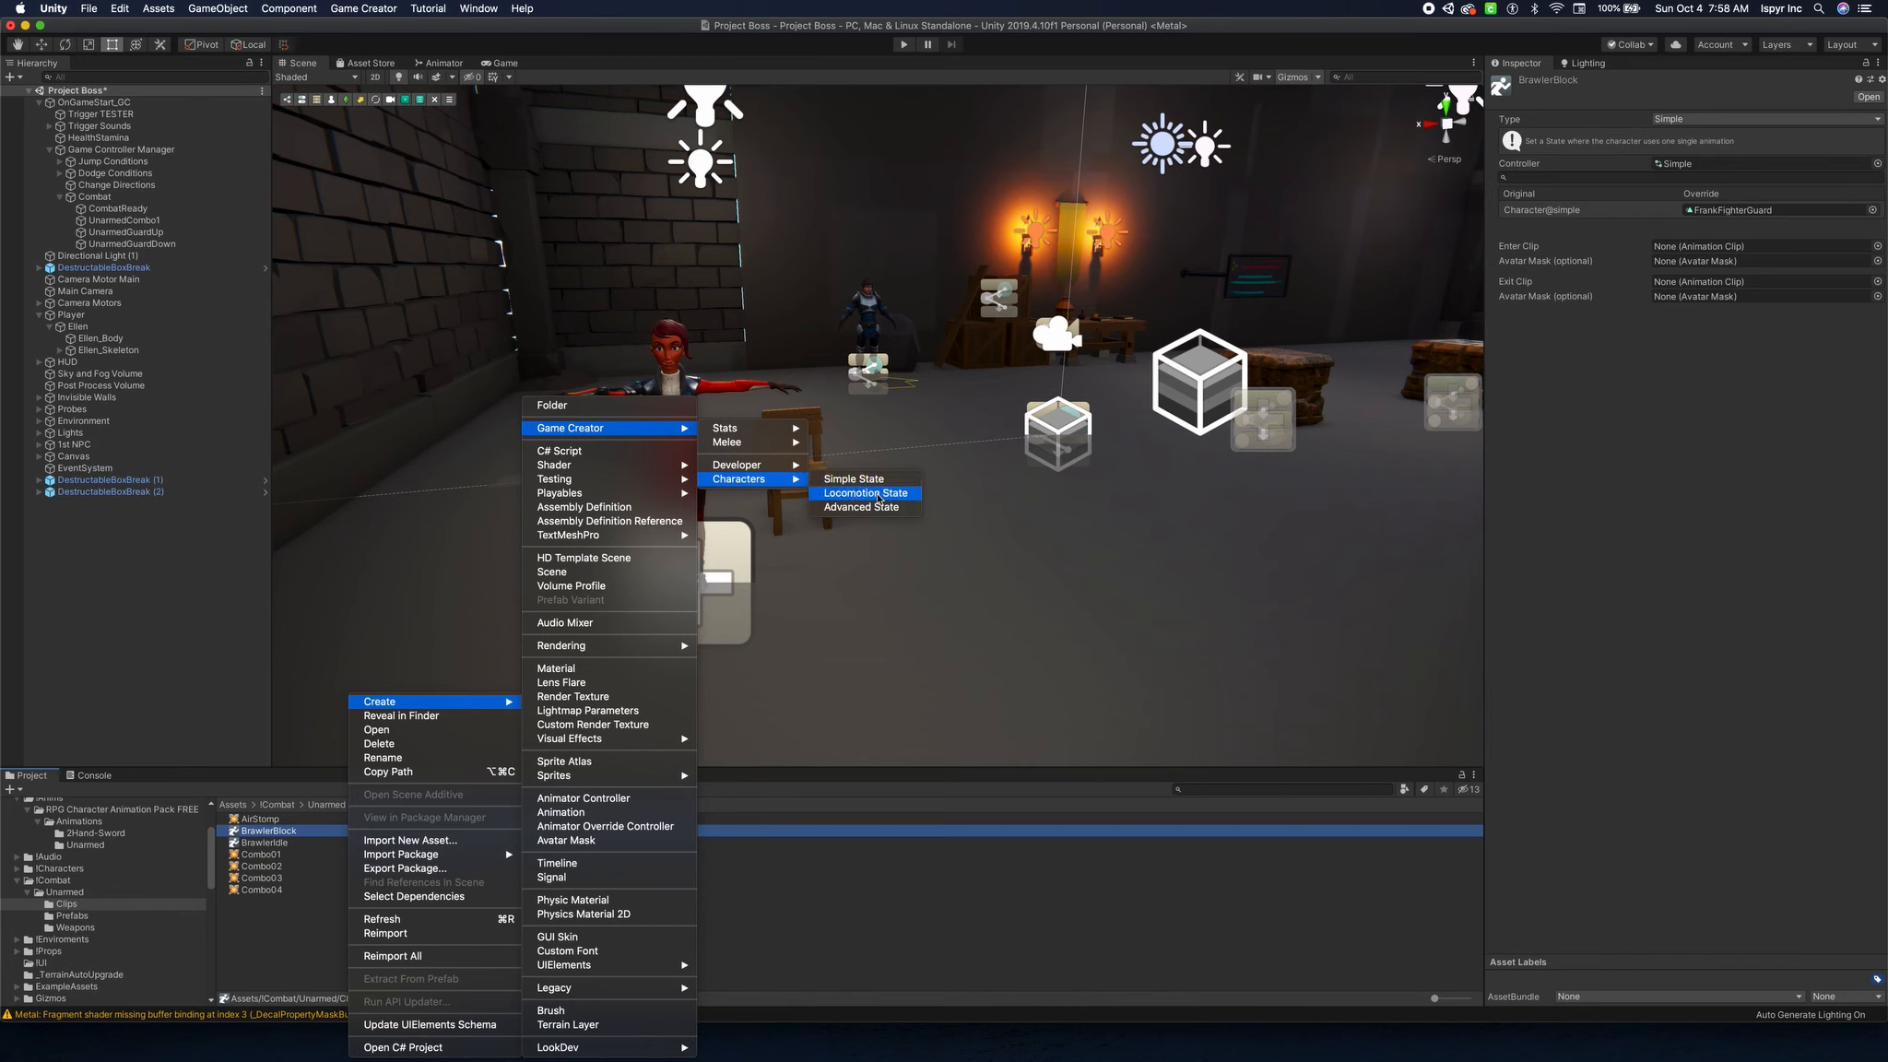
pyautogui.click(889, 977)
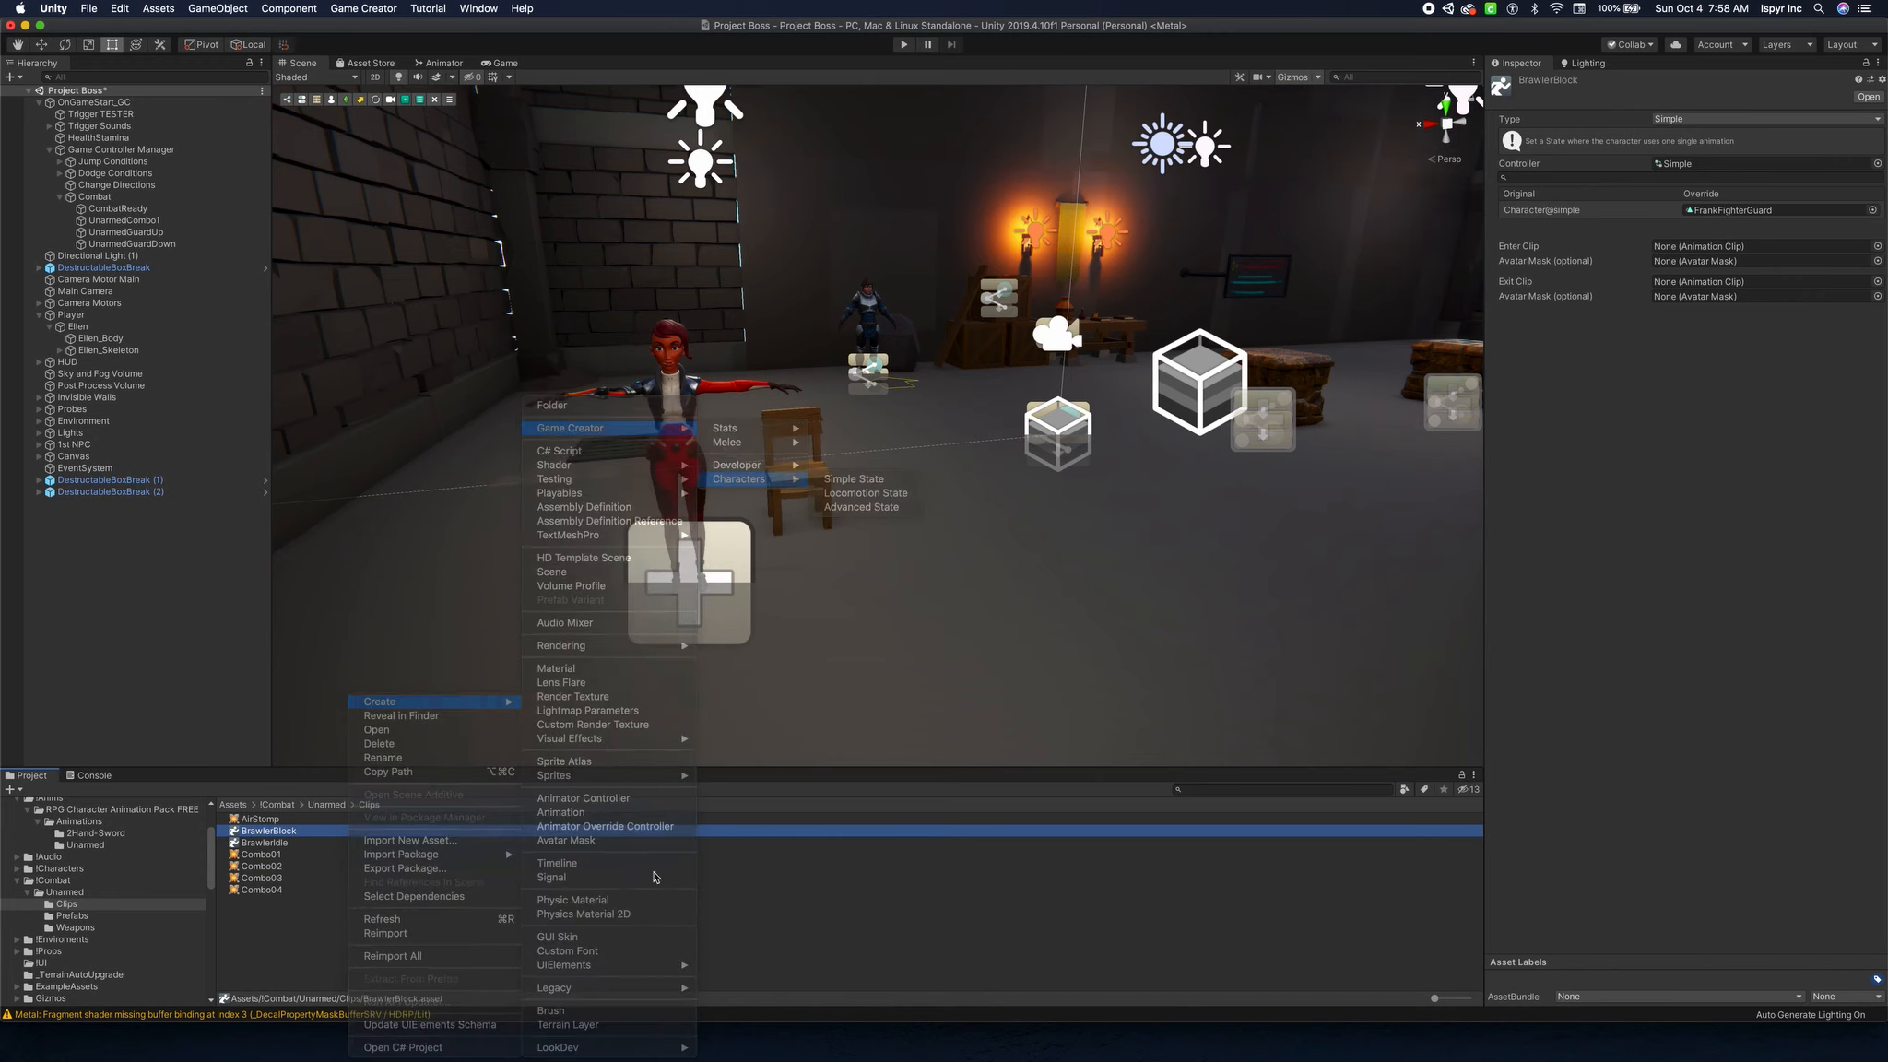
# Compare BrawlerBlock's single animation override with BrawlerIdle's list of locomotion overrides, and clear the selection.
pyautogui.click(297, 831)
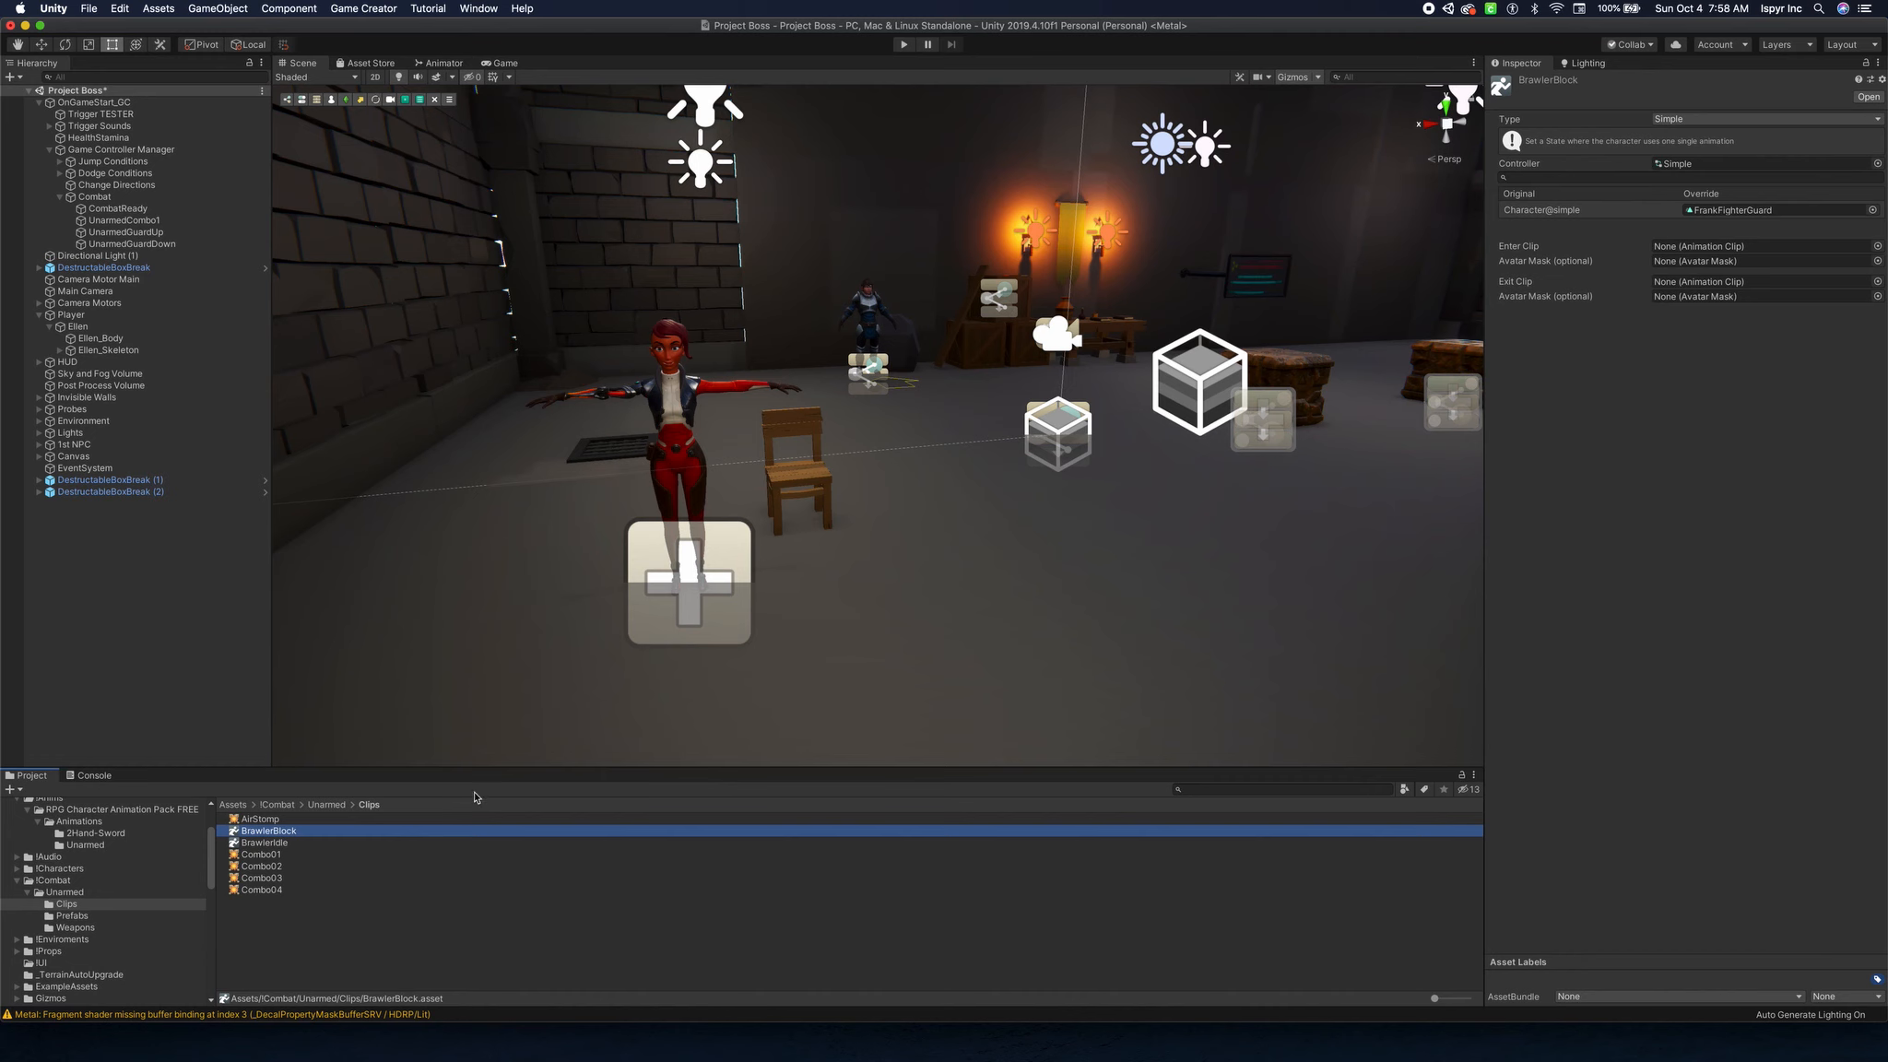
pyautogui.click(275, 843)
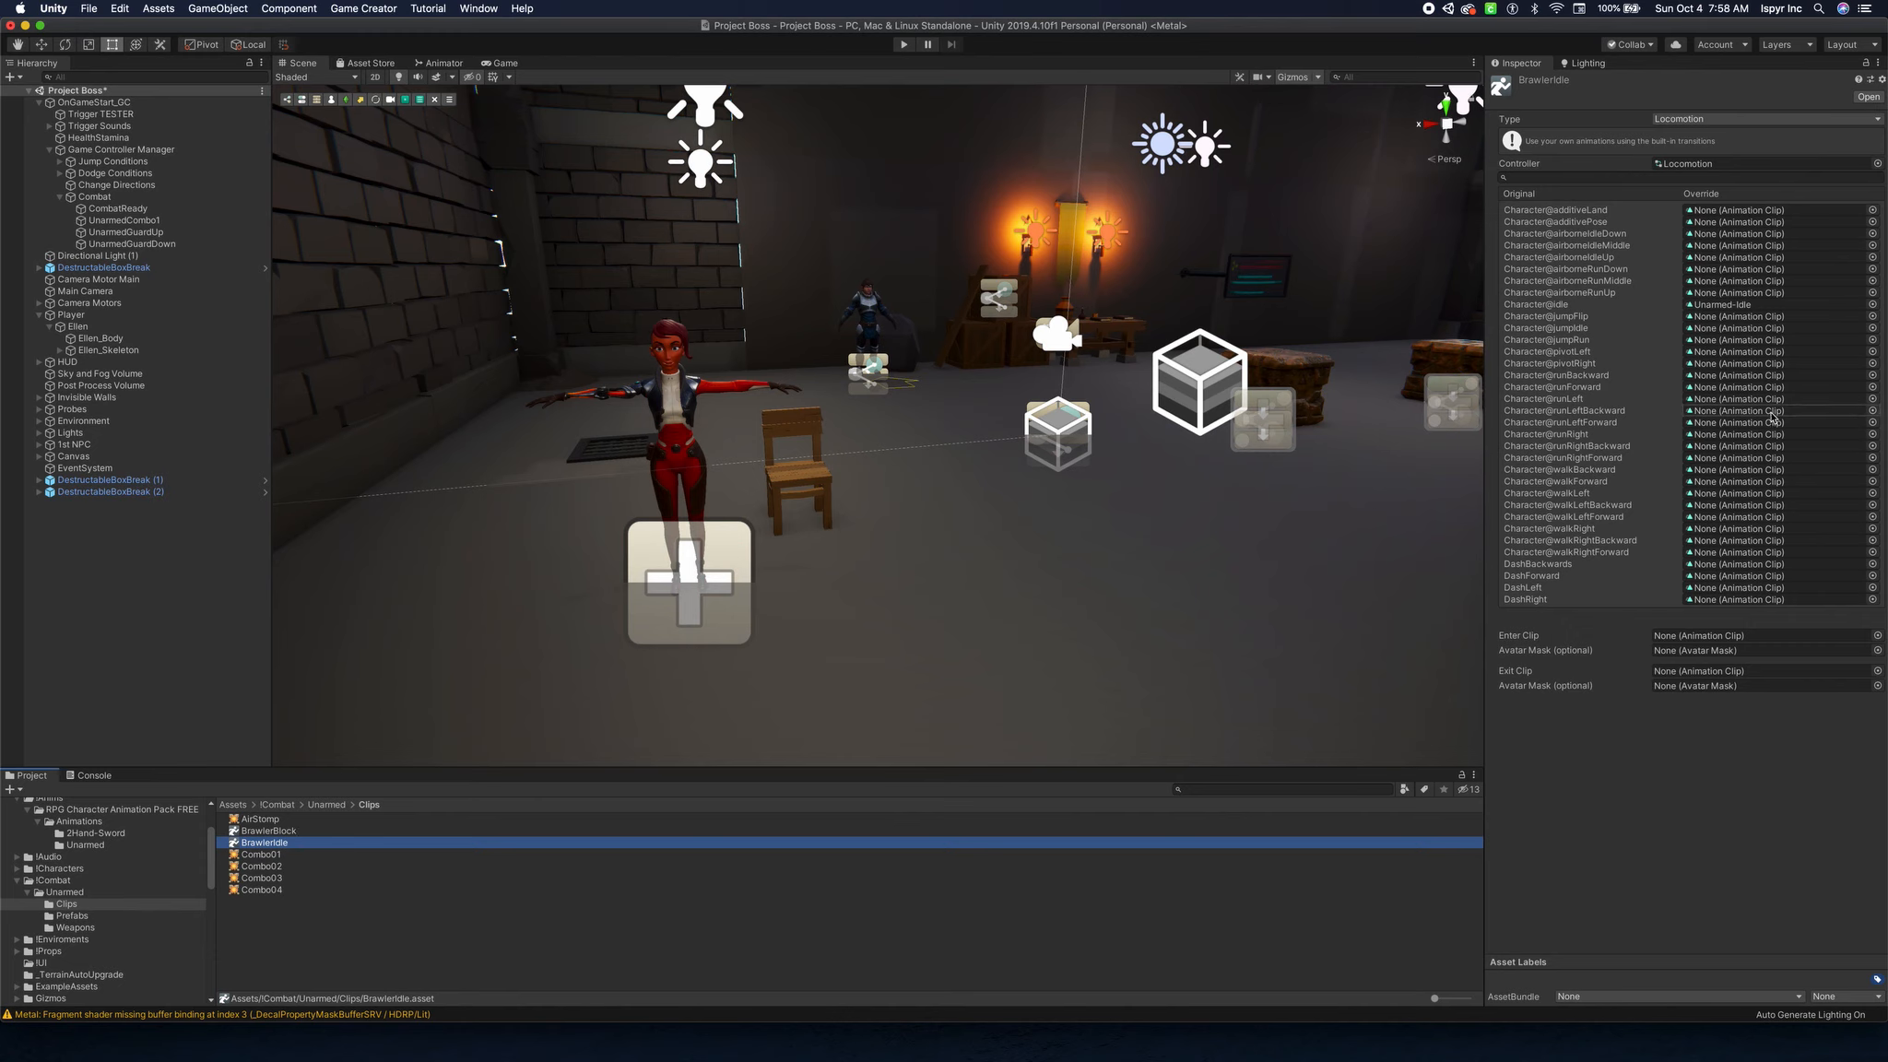
pyautogui.click(312, 931)
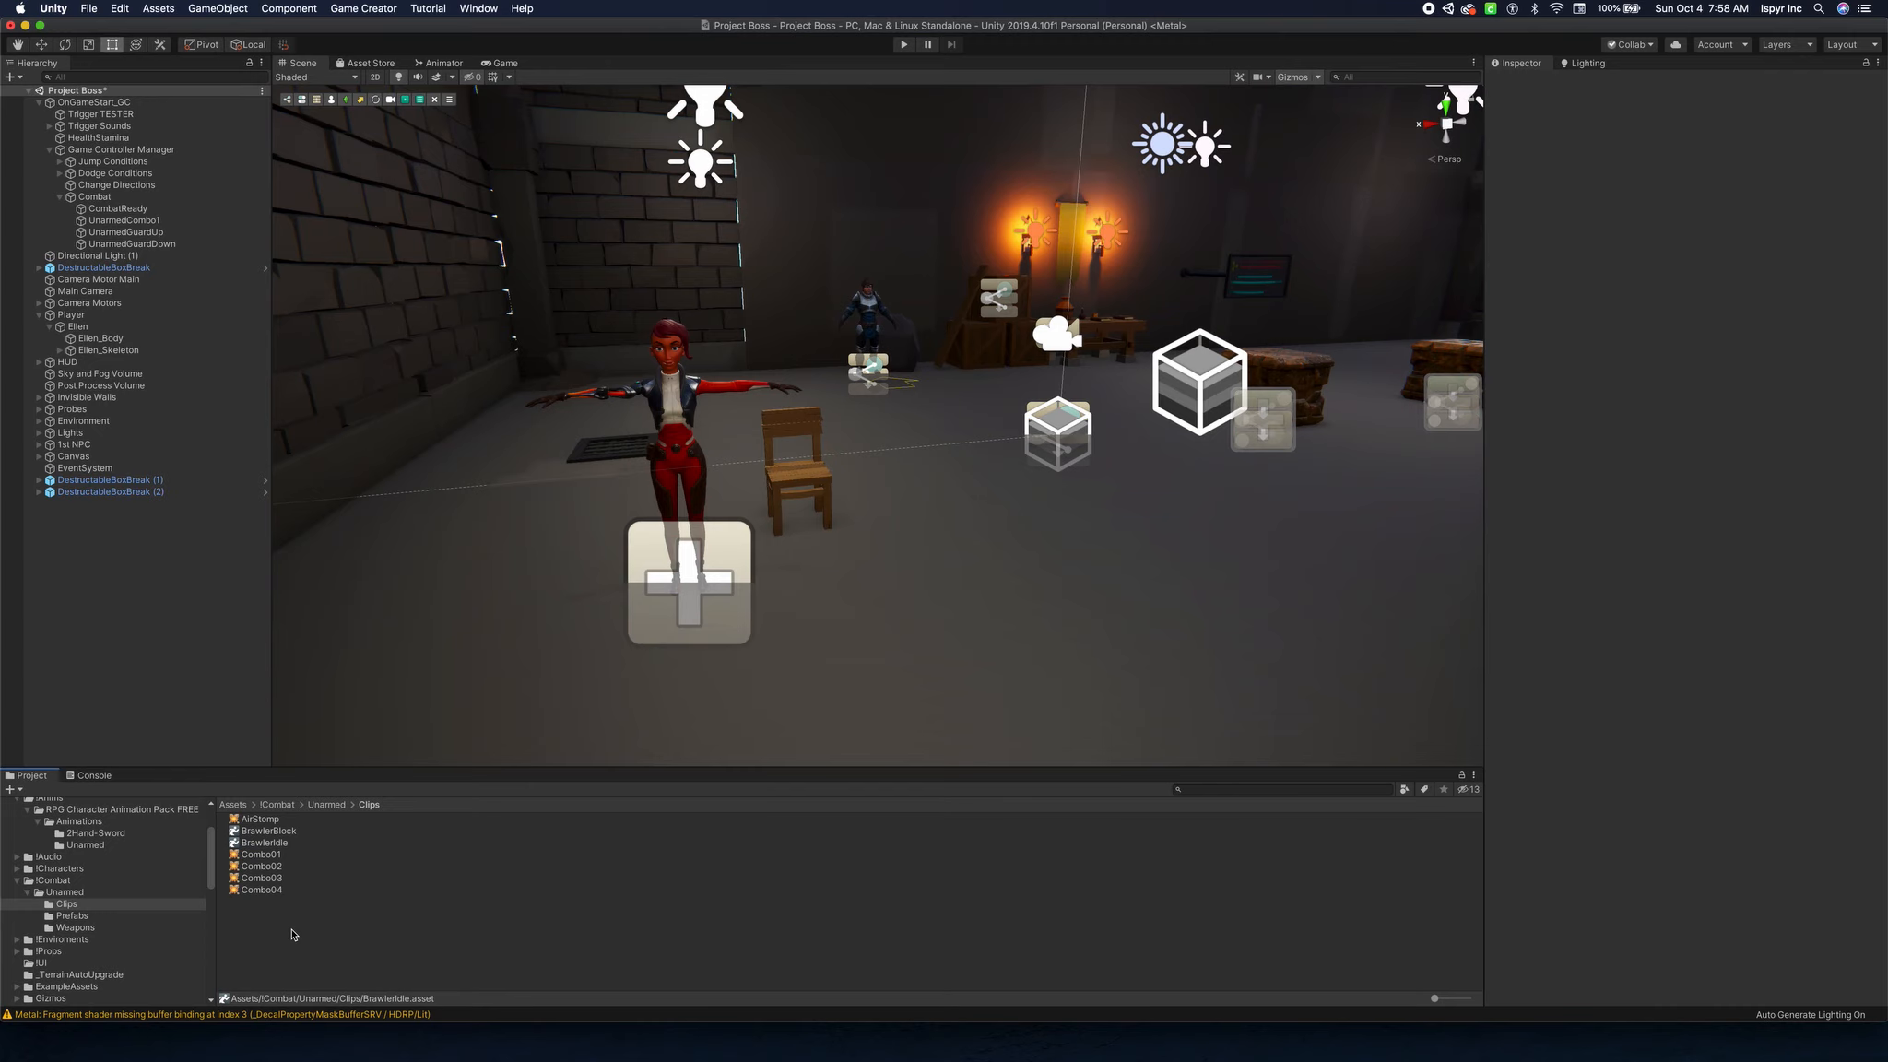
# Open the Unarmed Weapons folder to view its Brawler and BrawlerBlock assets.
pyautogui.click(81, 917)
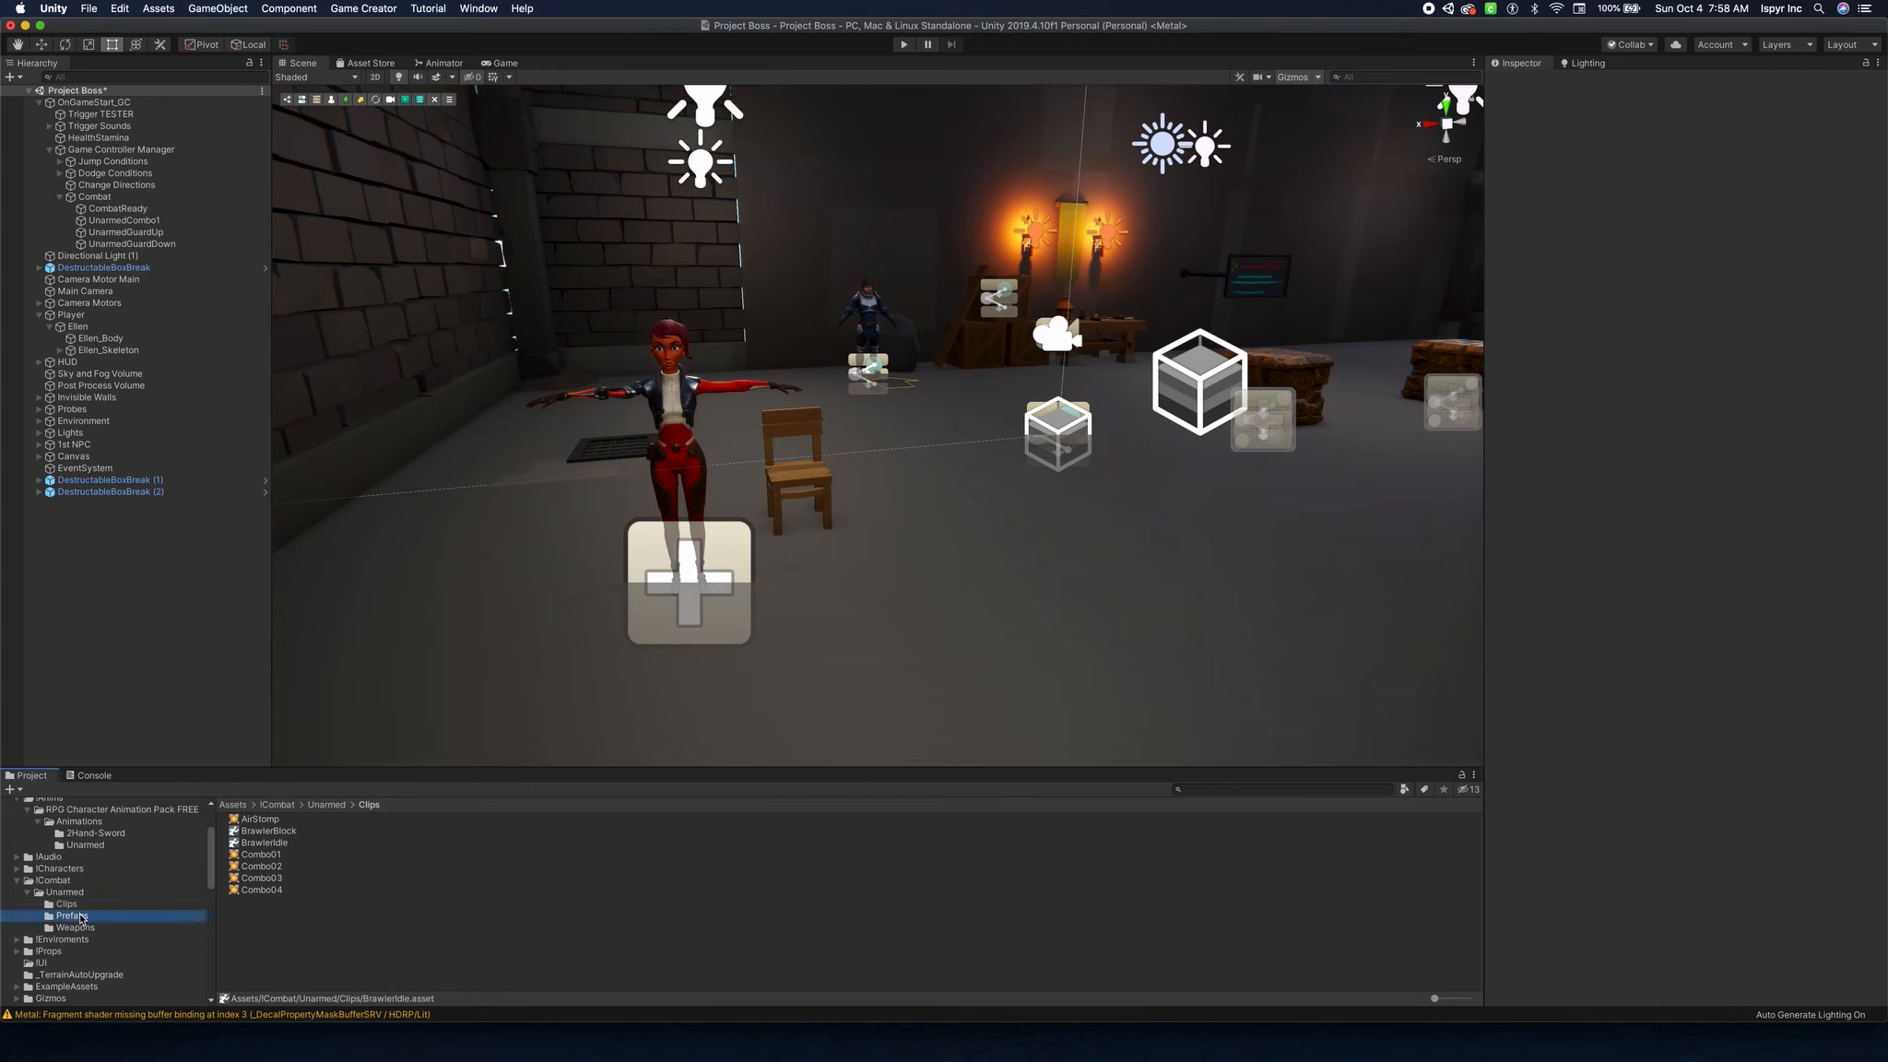
pyautogui.click(82, 908)
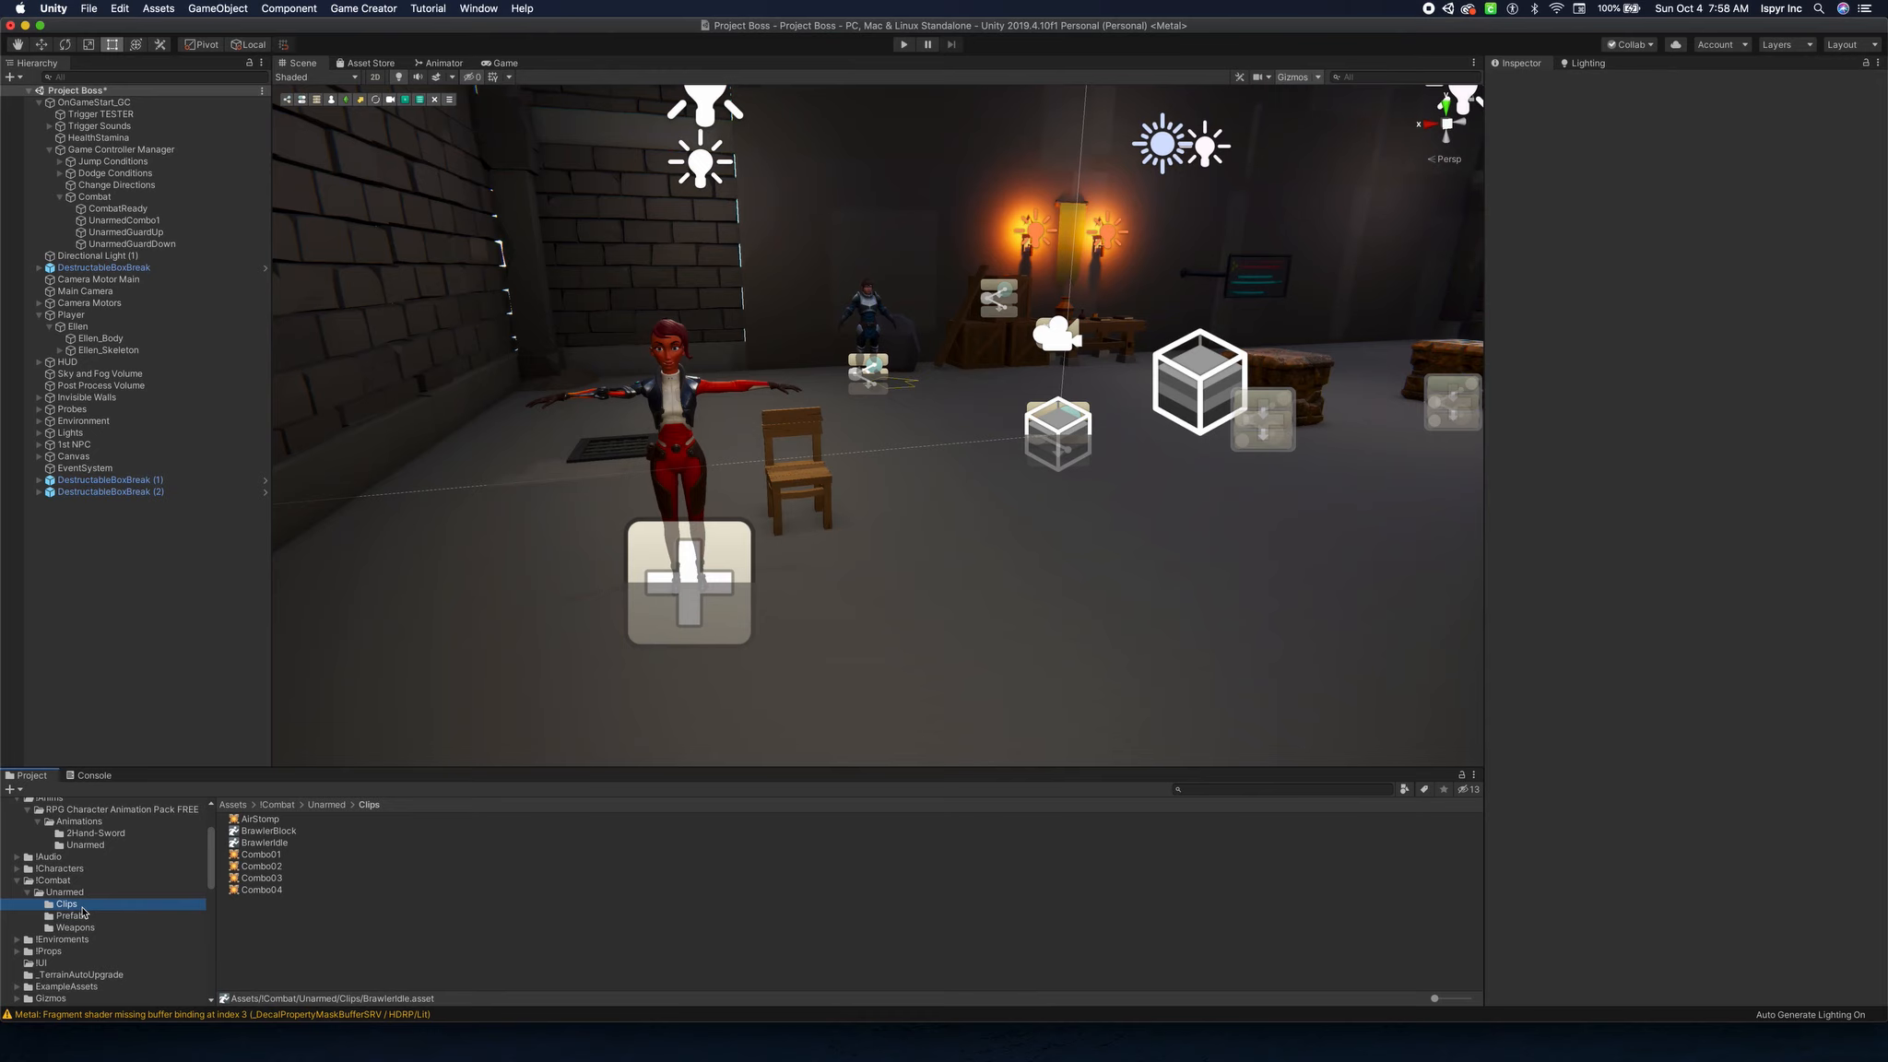
pyautogui.click(89, 928)
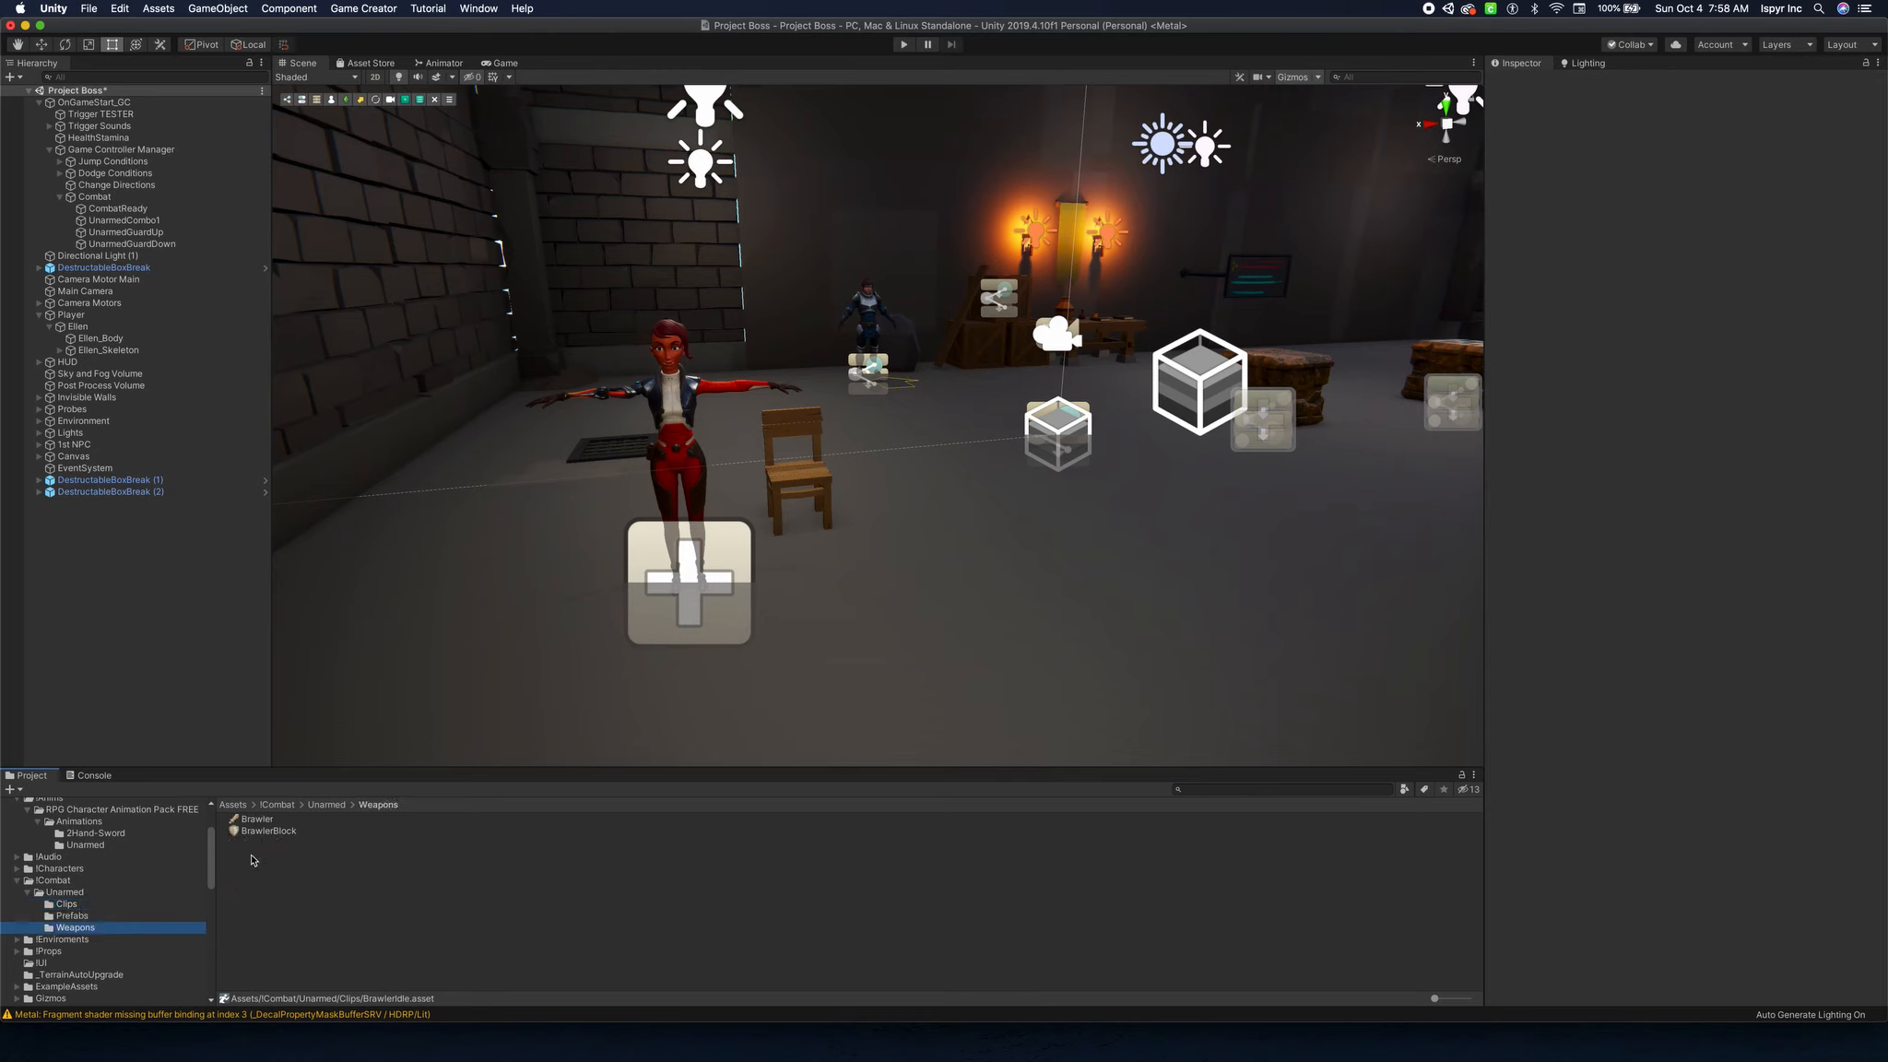
pyautogui.click(251, 859)
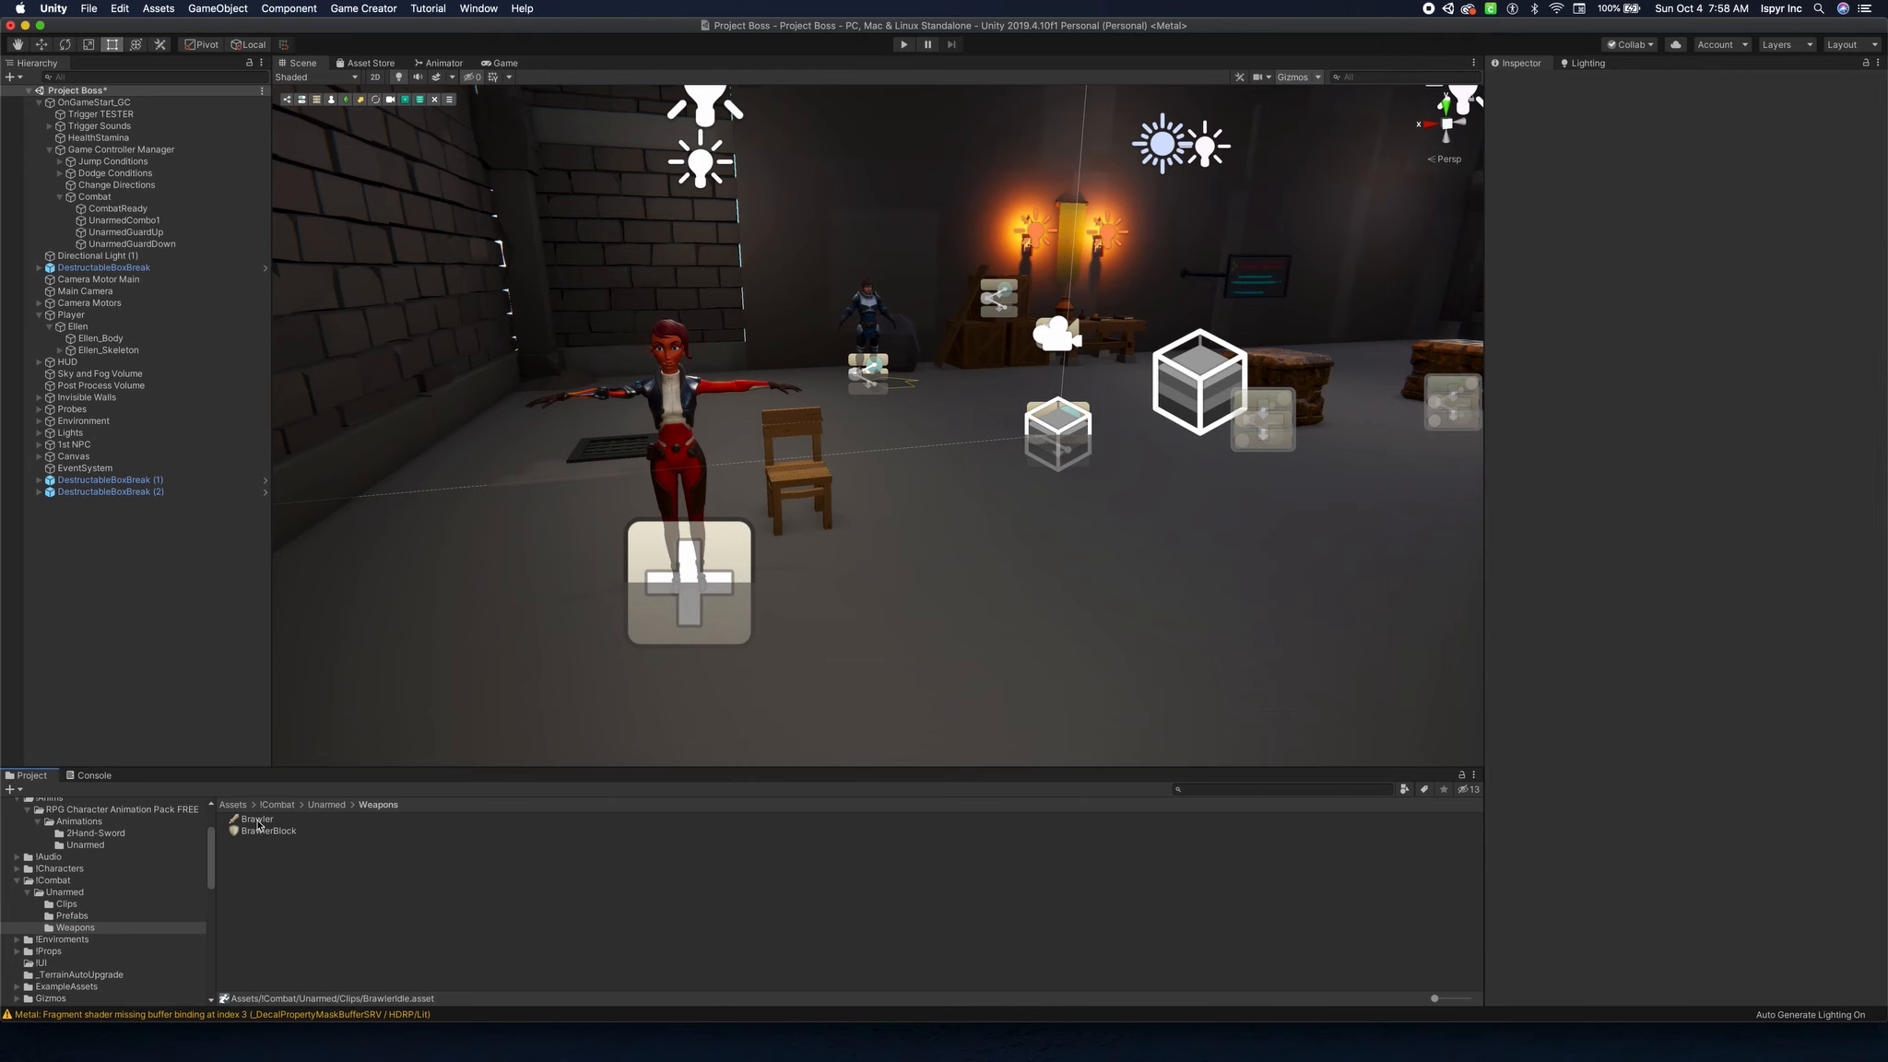
# Look through the Game Creator melee asset types available for the Weapons folder, without creating one.
pyautogui.rightClick(253, 847)
pyautogui.moveTo(350, 706)
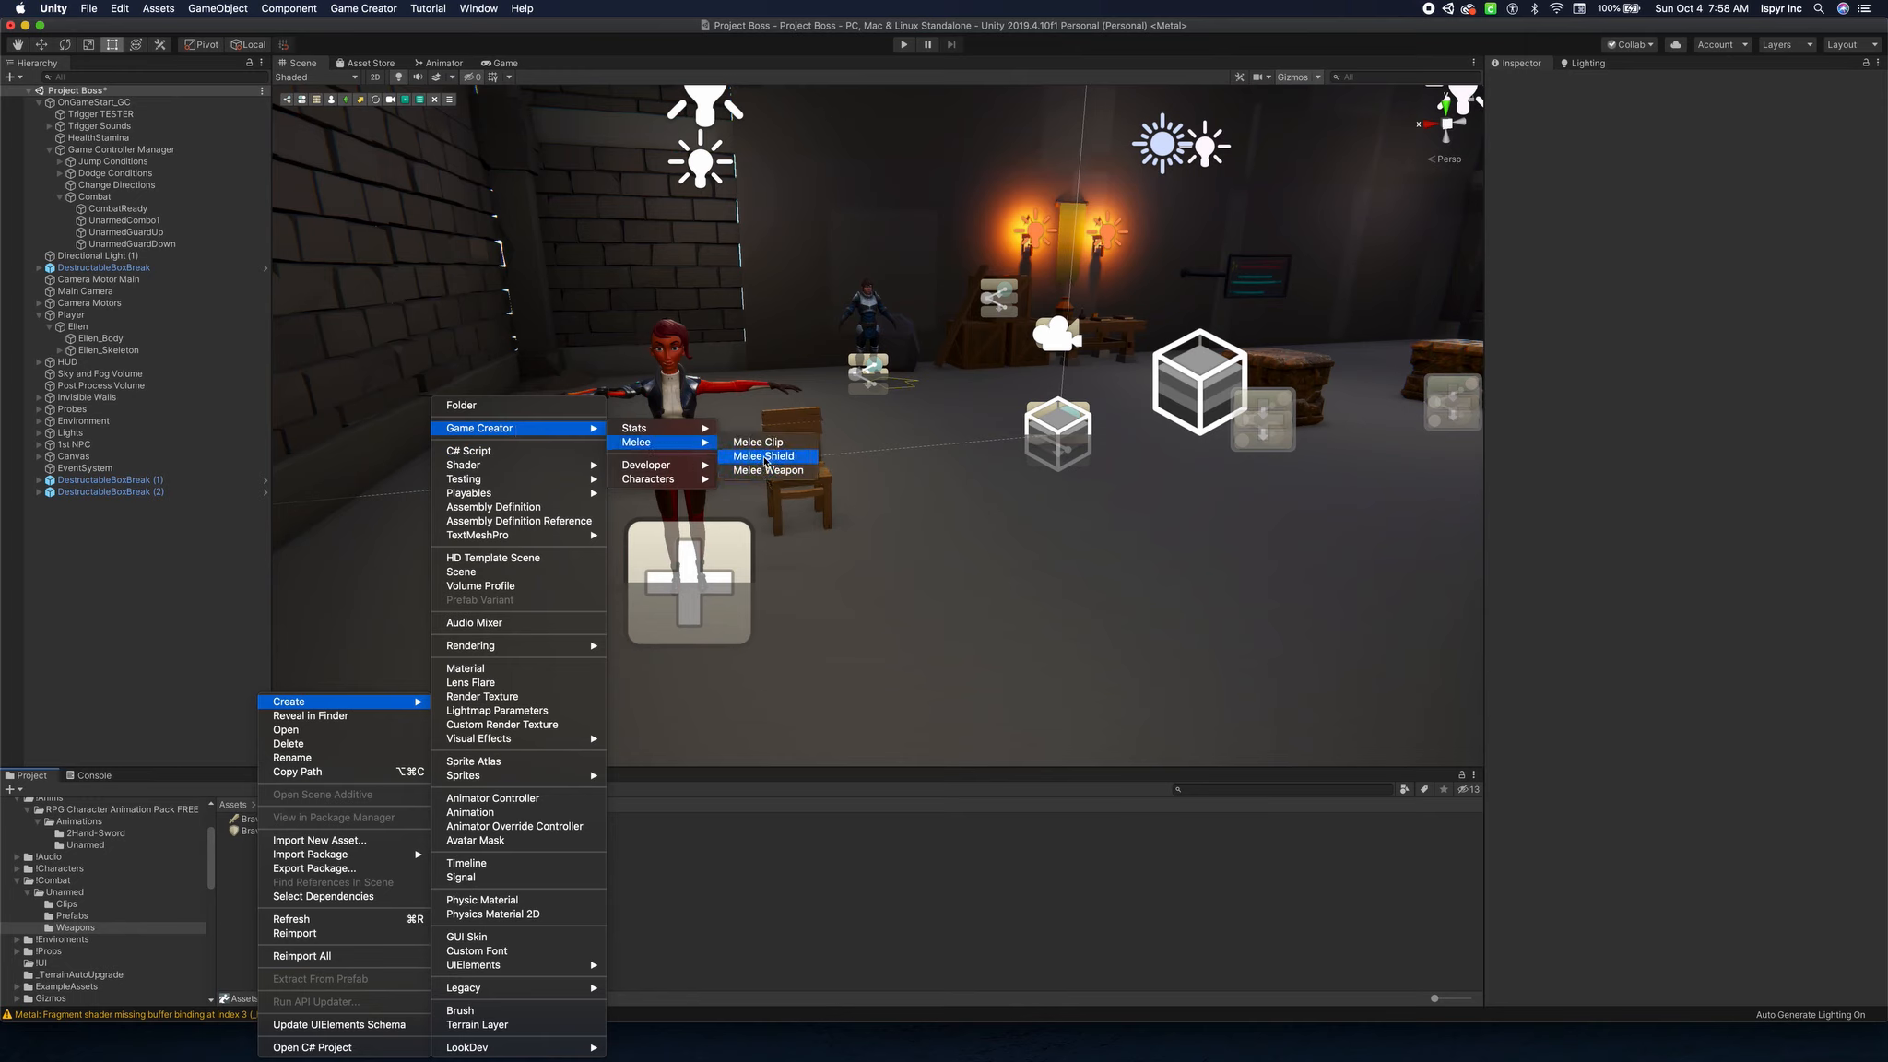
pyautogui.click(708, 919)
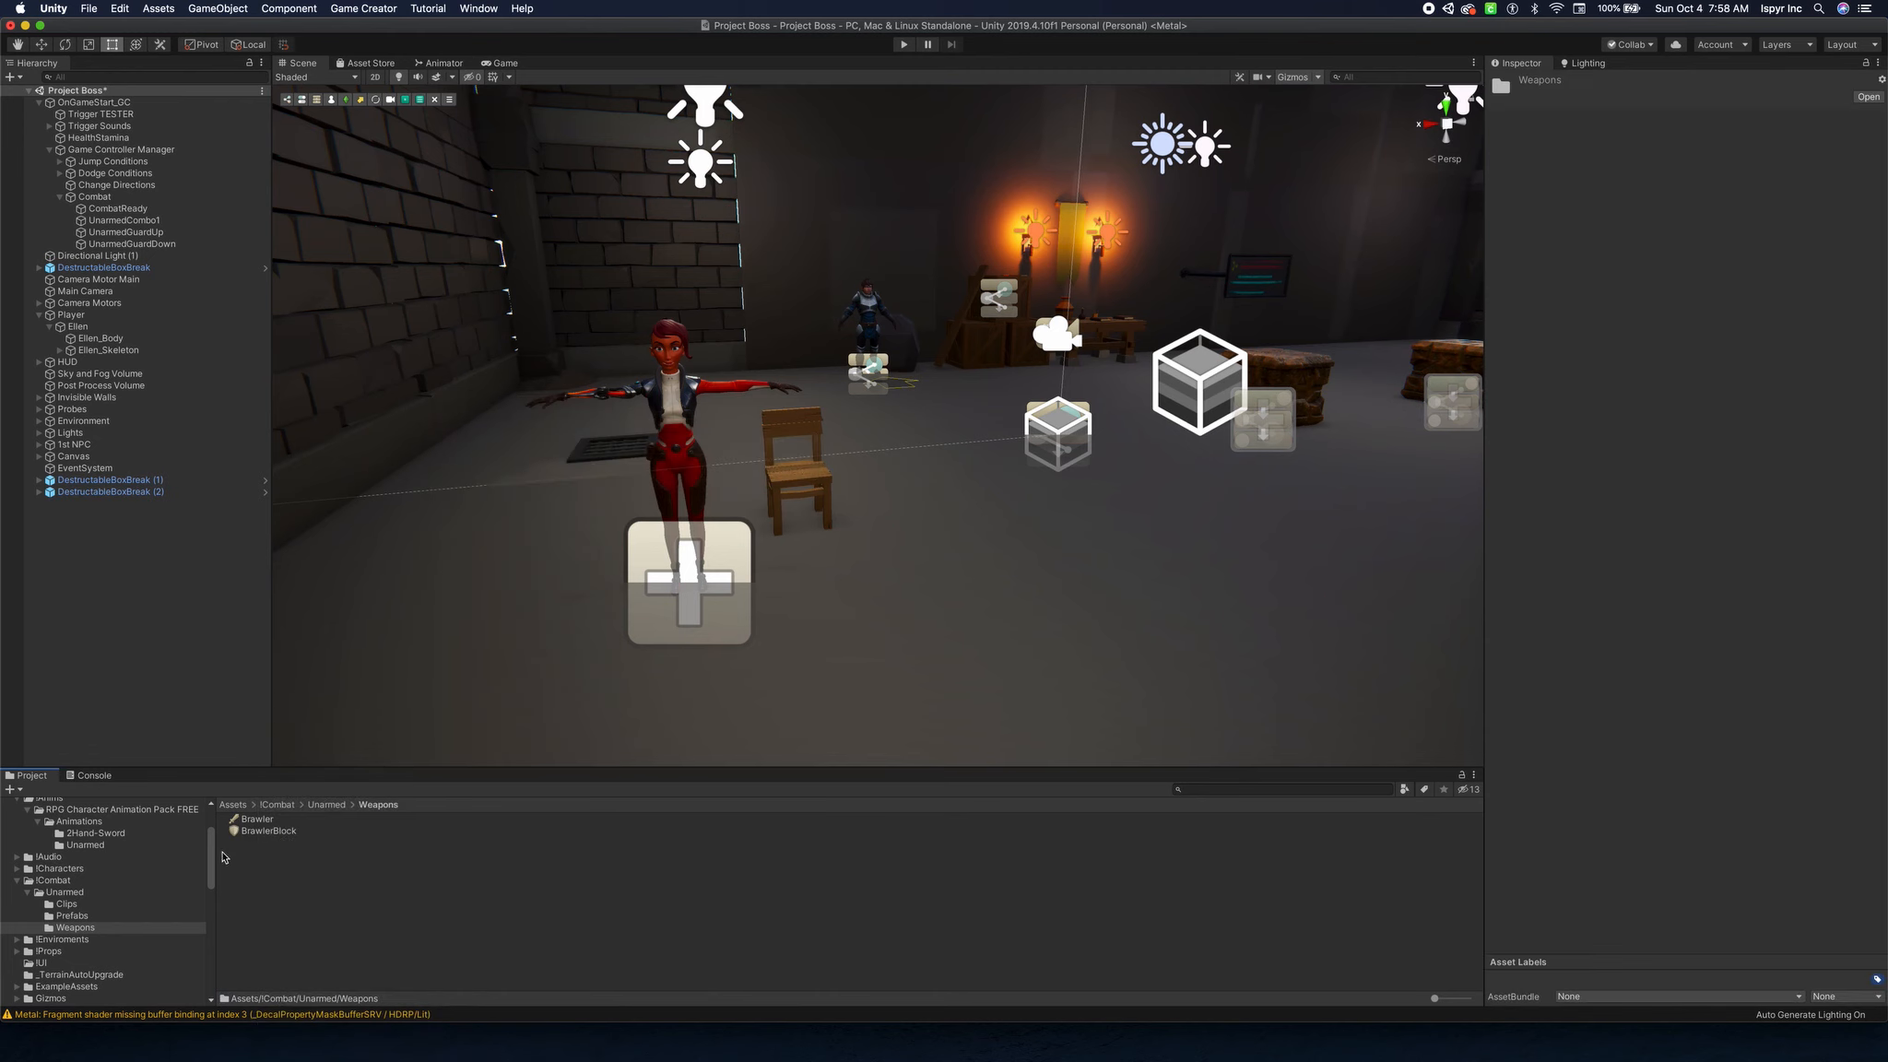
# Inspect the Brawler weapon and the BrawlerBlock shield, ending on the Brawler weapon's settings.
pyautogui.click(231, 821)
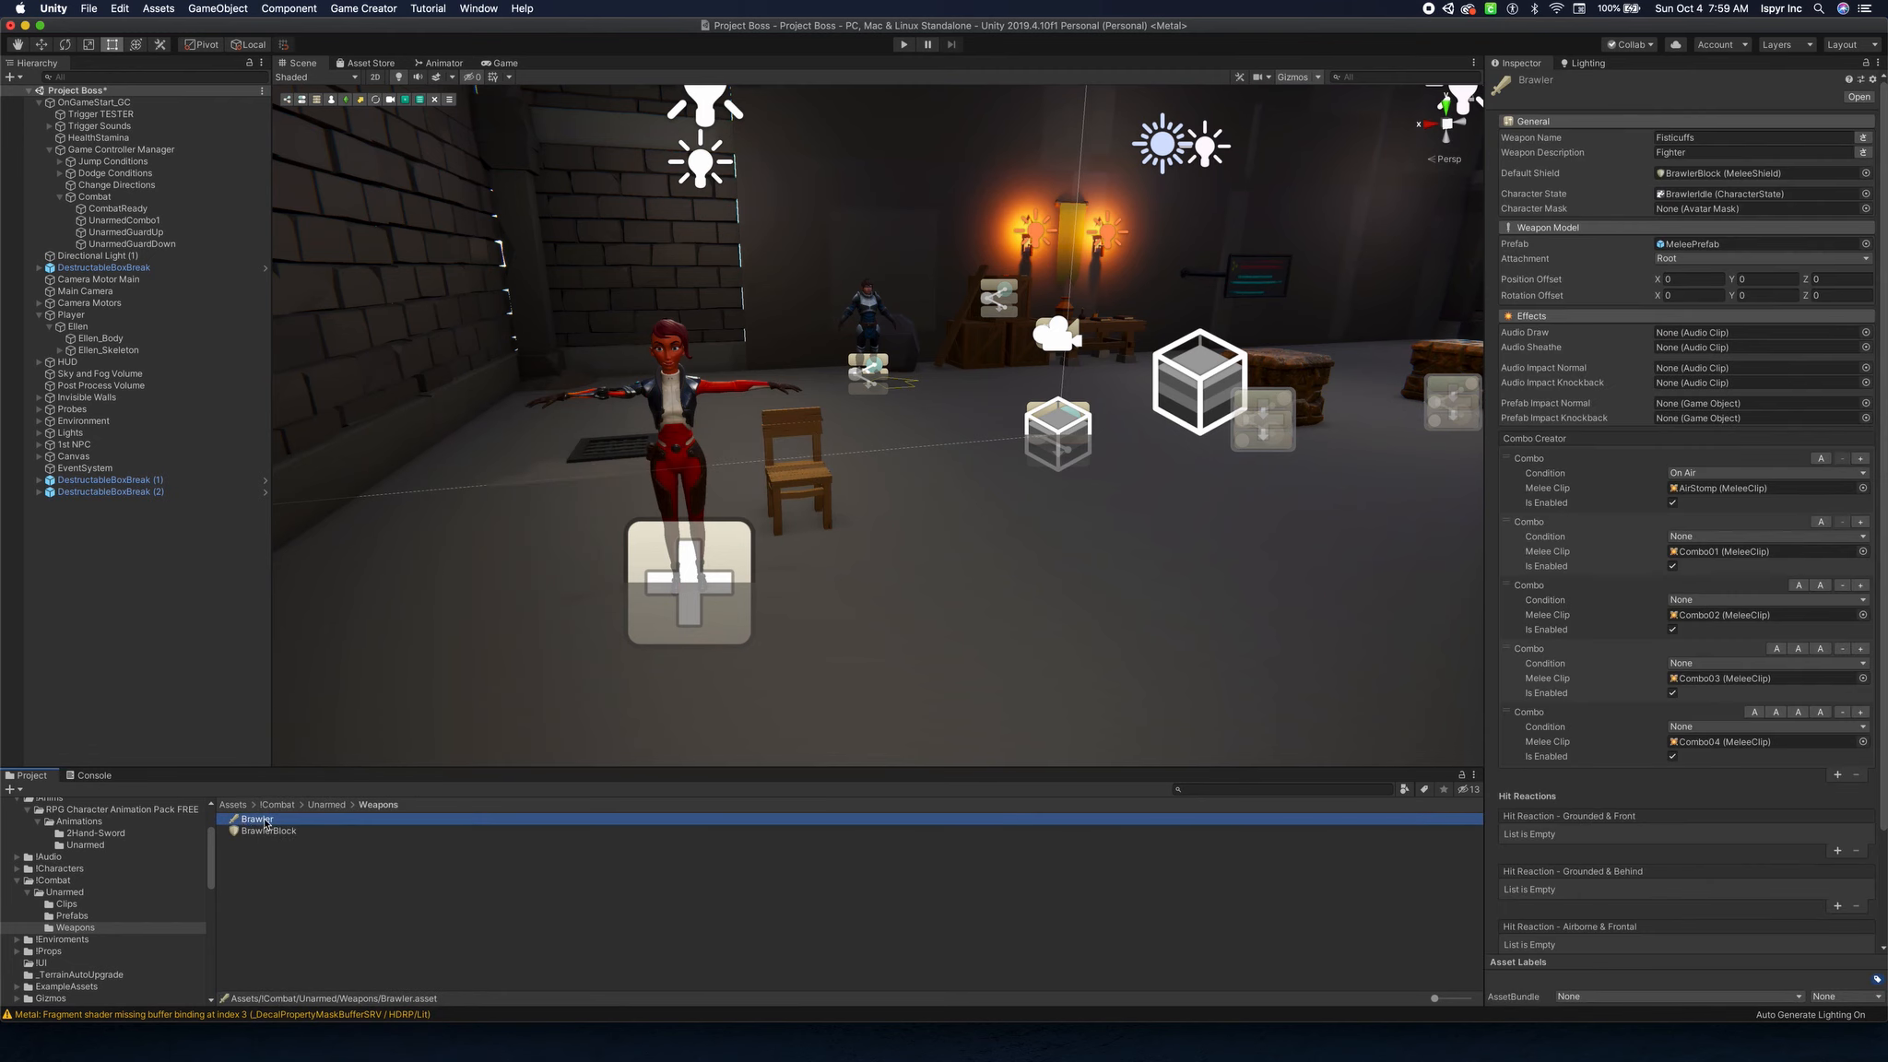
pyautogui.click(261, 831)
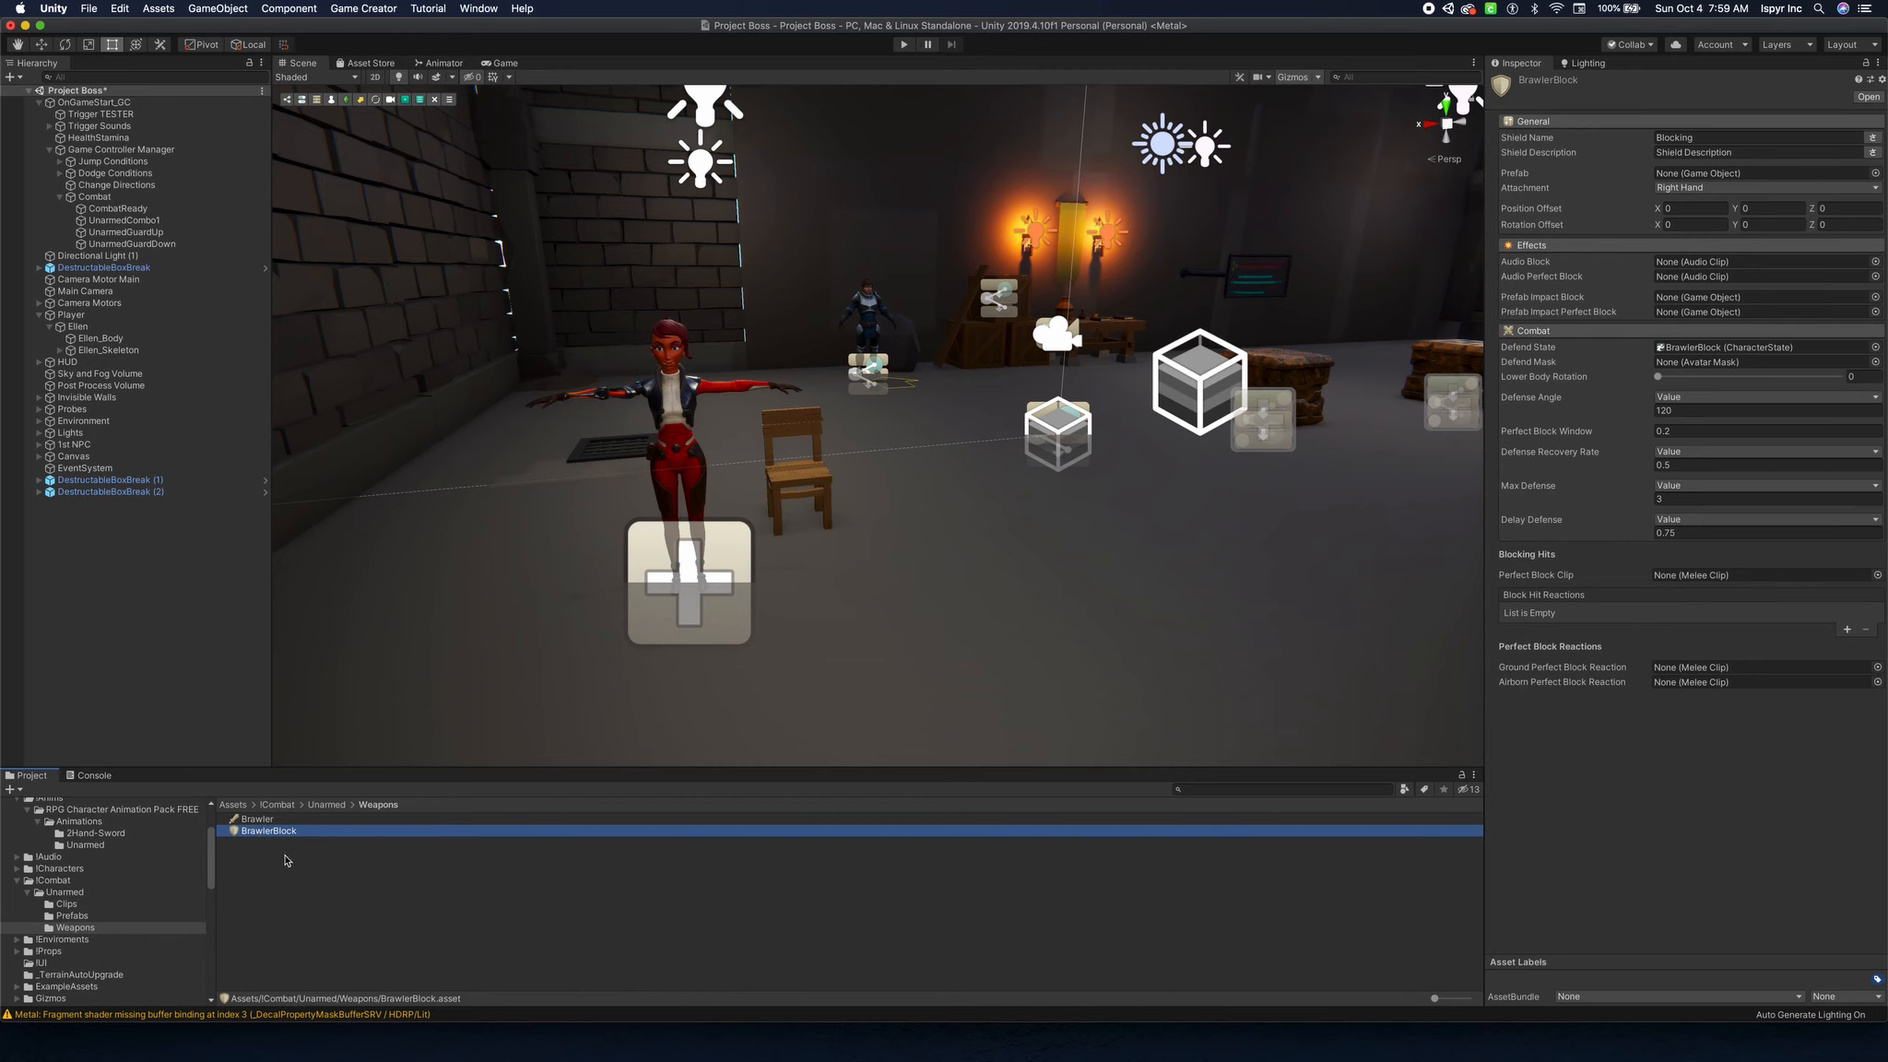
pyautogui.click(288, 861)
pyautogui.click(276, 820)
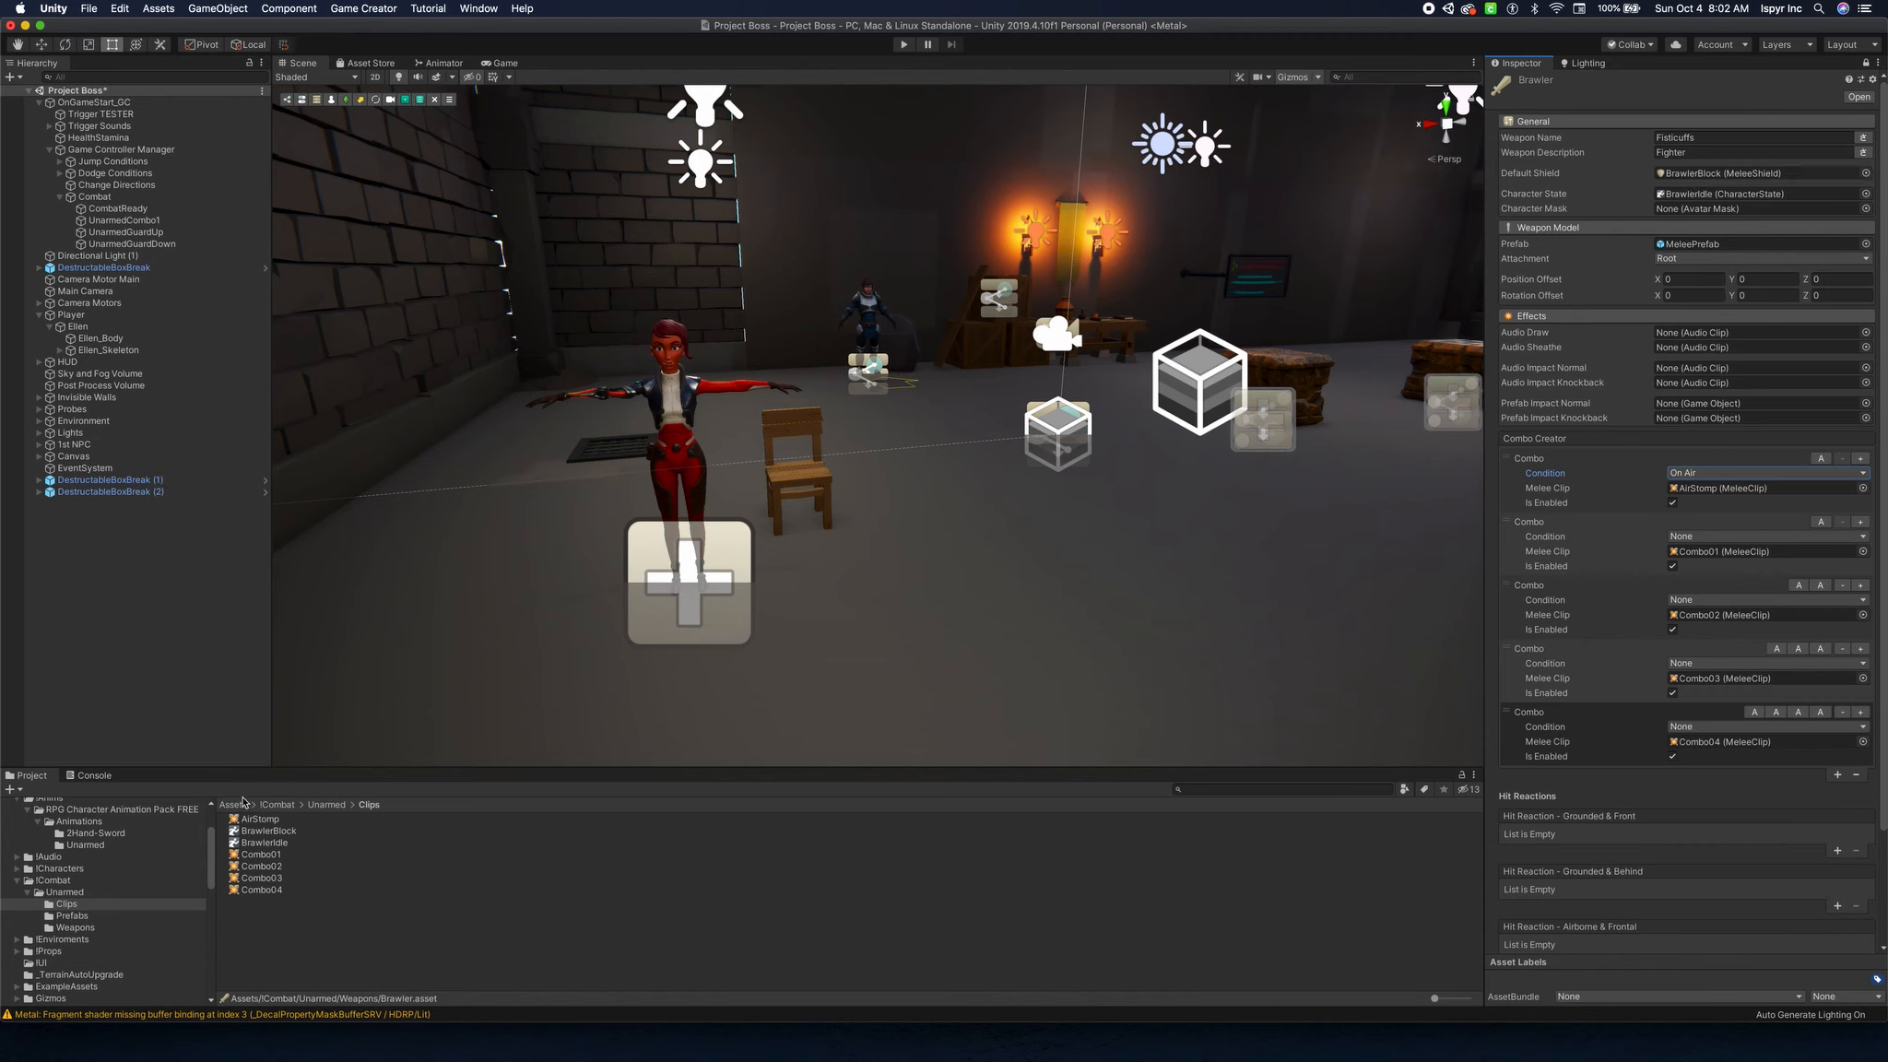
# Browse the Unarmed Weapons, Prefabs and Clips folders to match their assets with the Brawler weapon's references, ending in Prefabs.
pyautogui.click(75, 928)
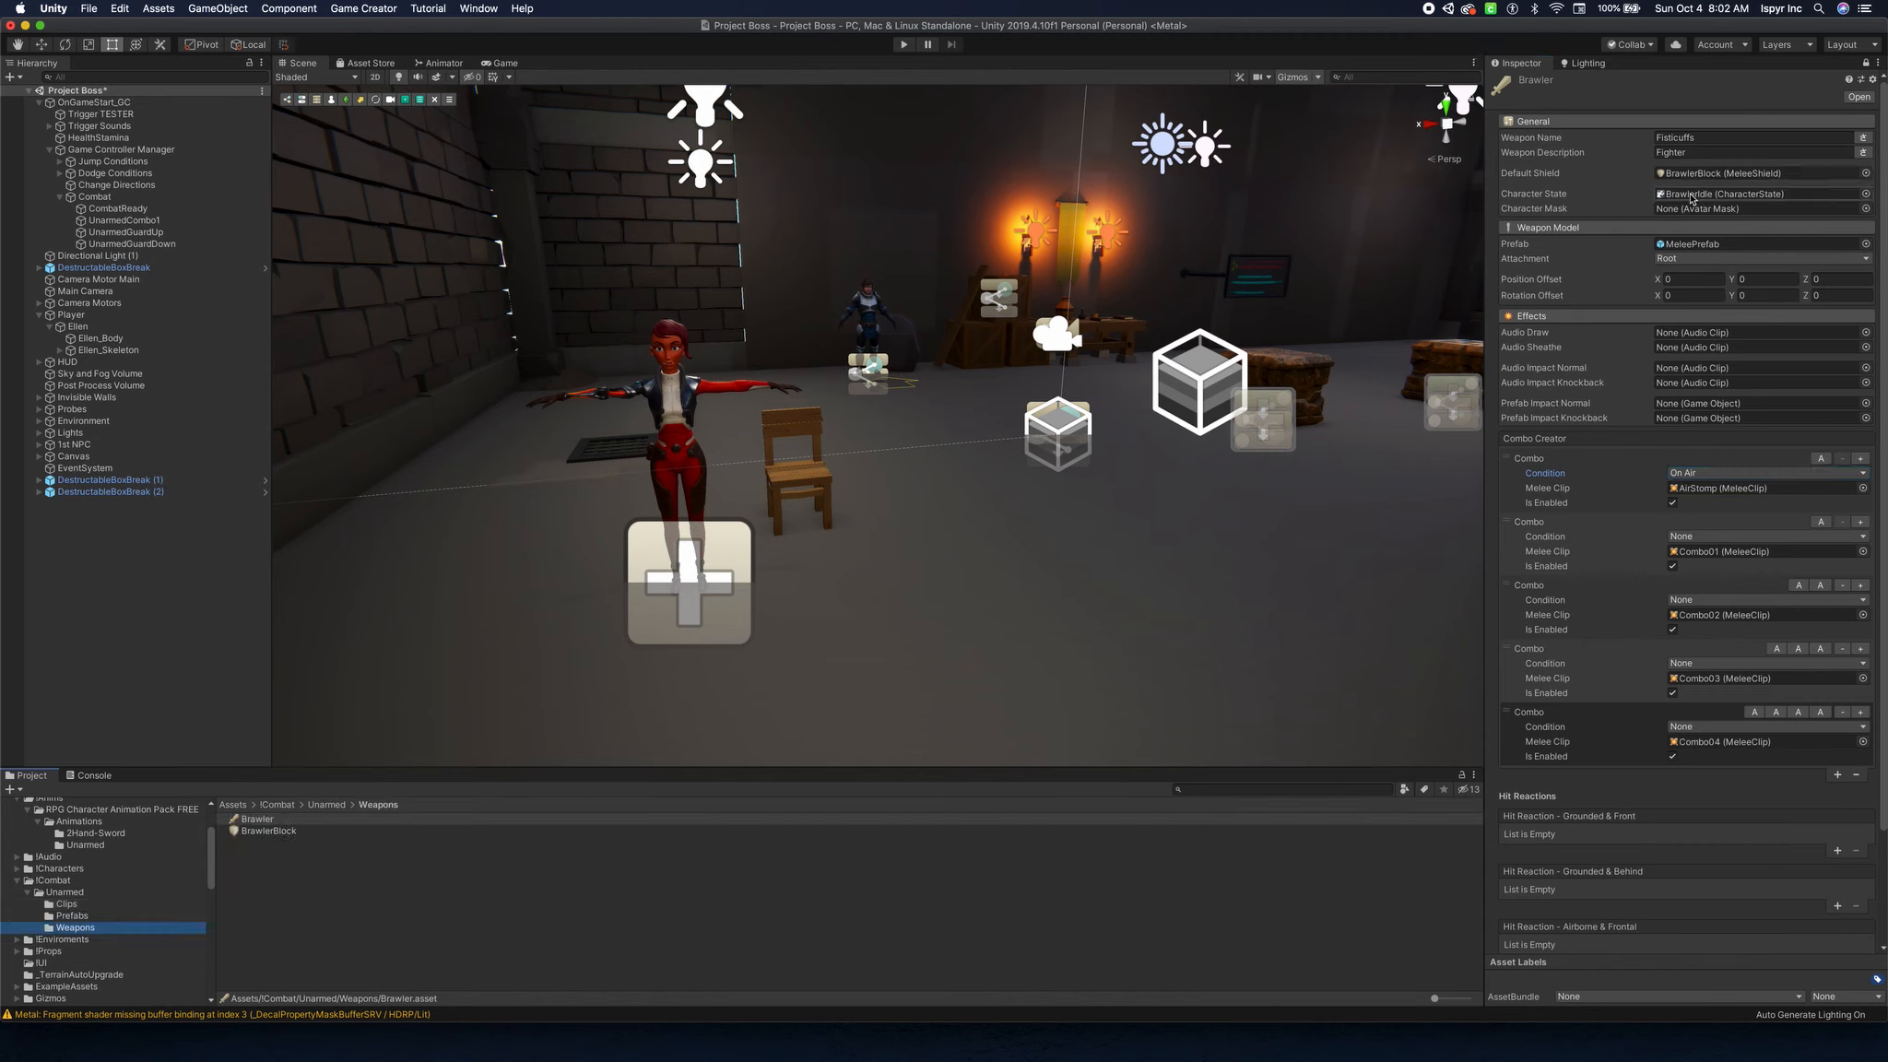
pyautogui.click(125, 916)
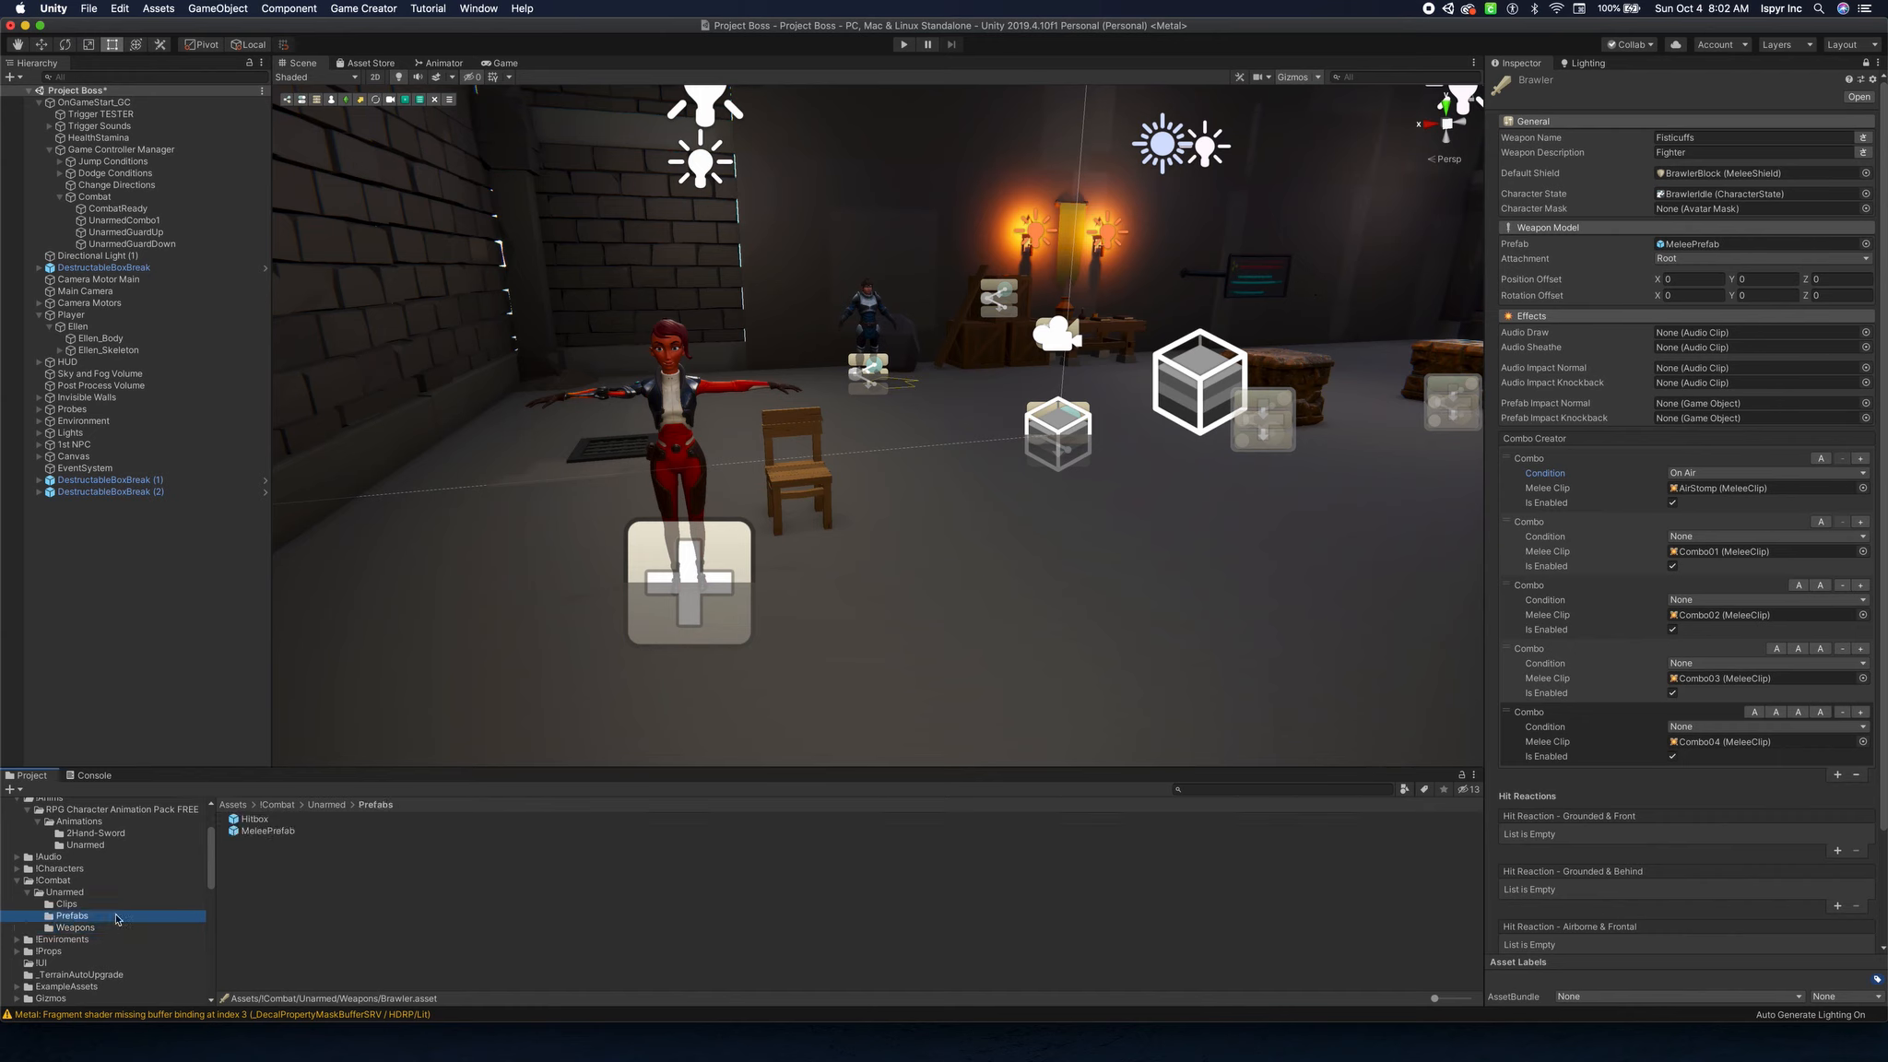
pyautogui.click(74, 905)
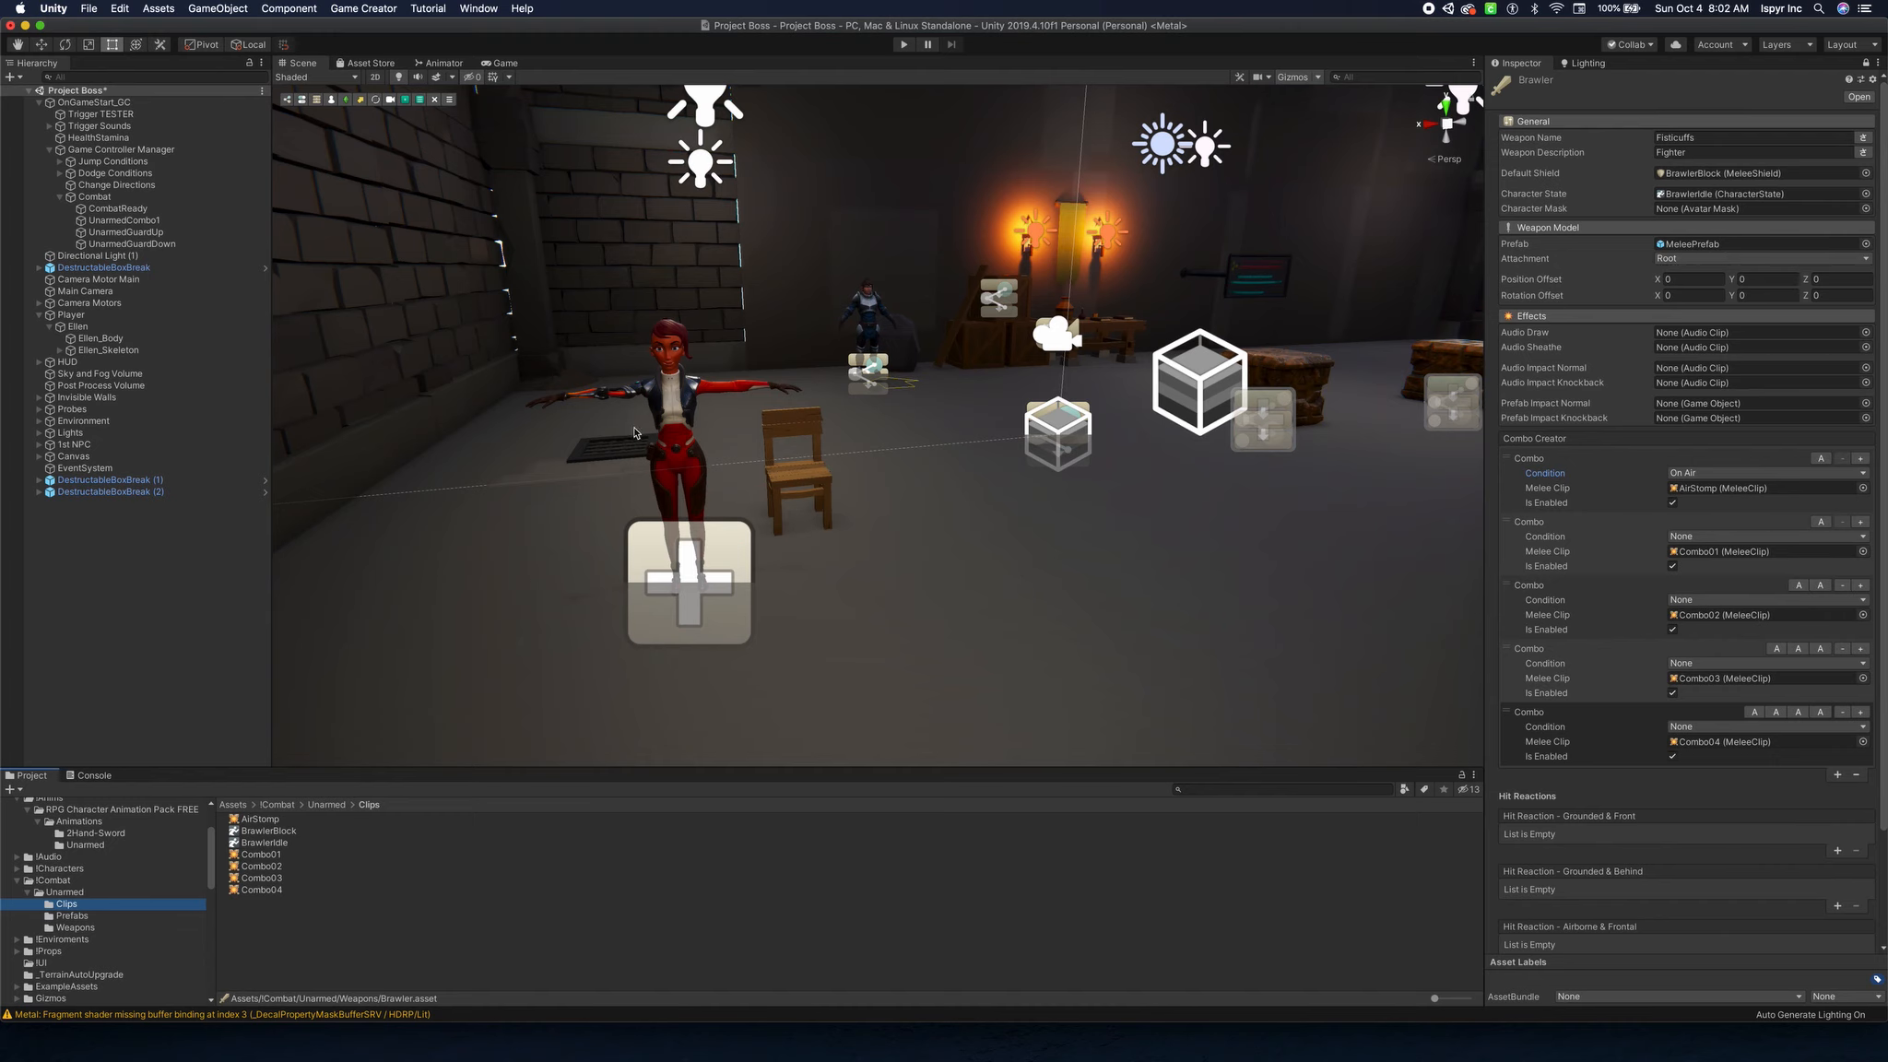
pyautogui.click(69, 915)
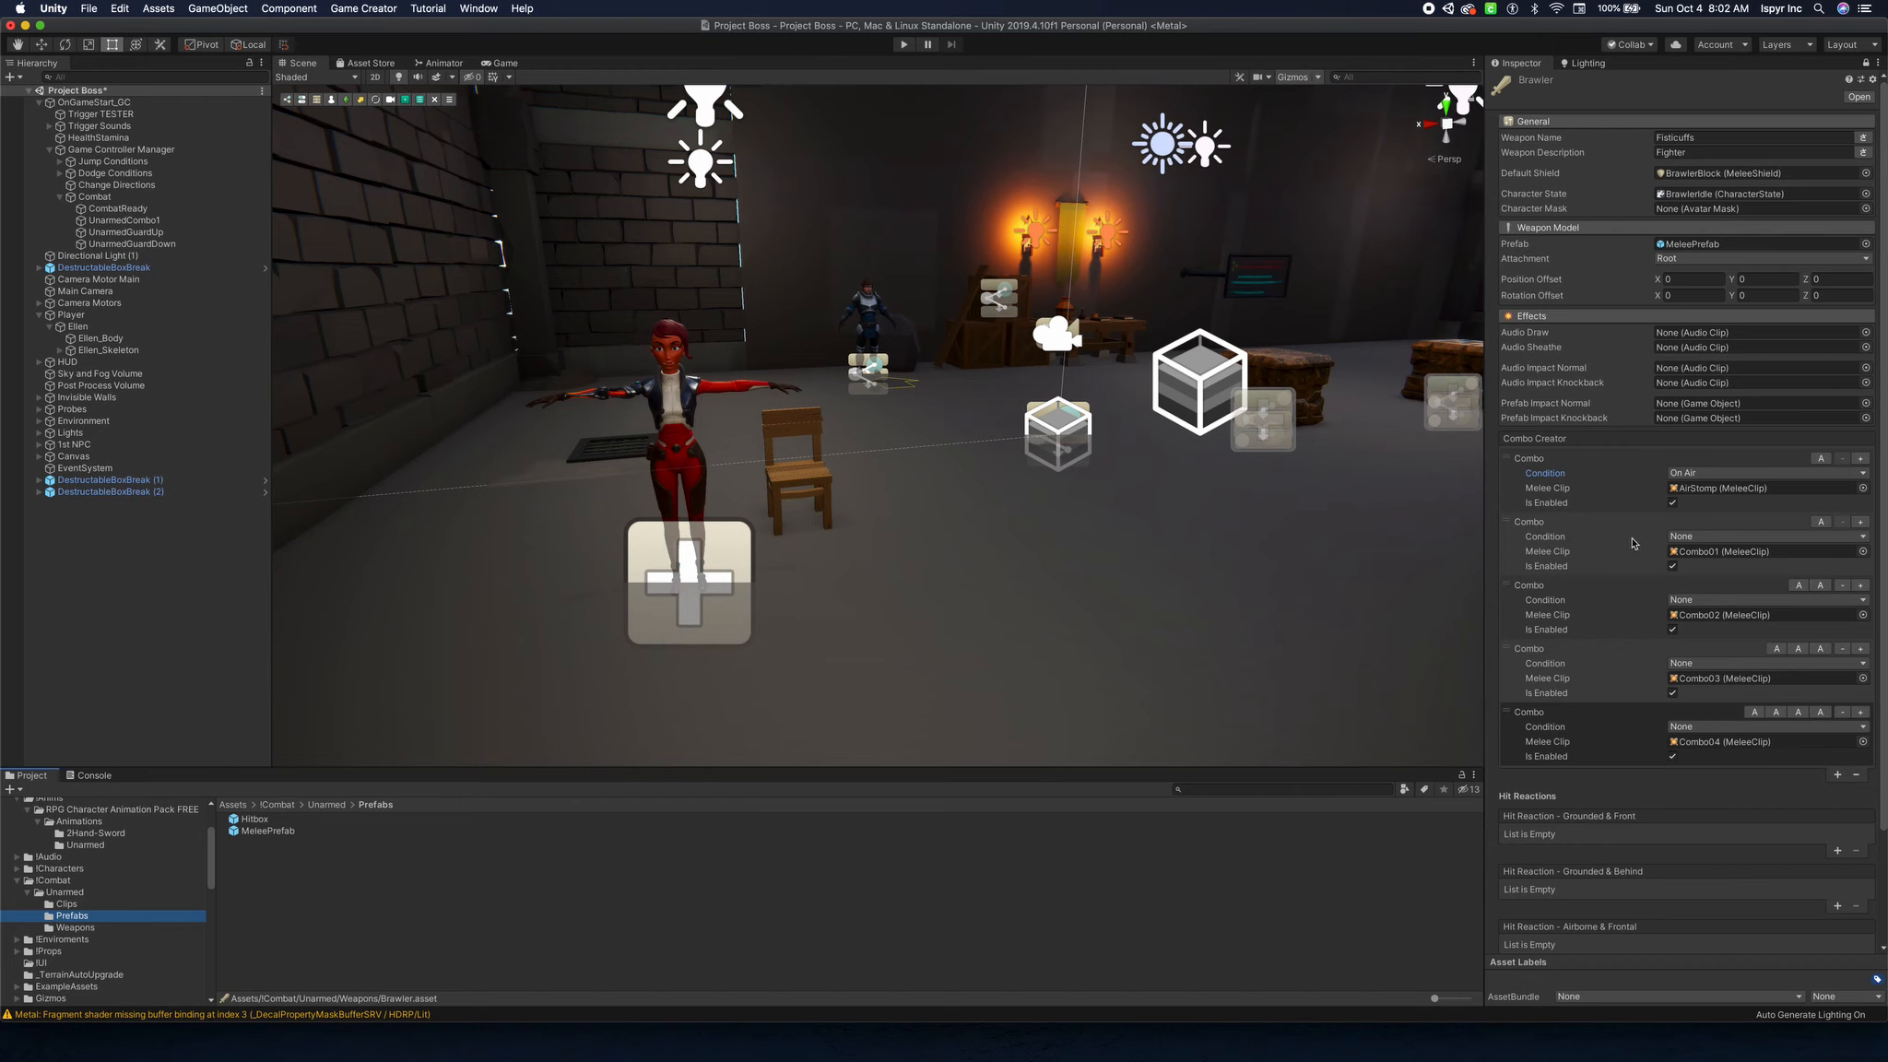
# Review the key choices of the Combo01 entry and the condition options of the AirStomp entry, changing neither.
pyautogui.click(1820, 521)
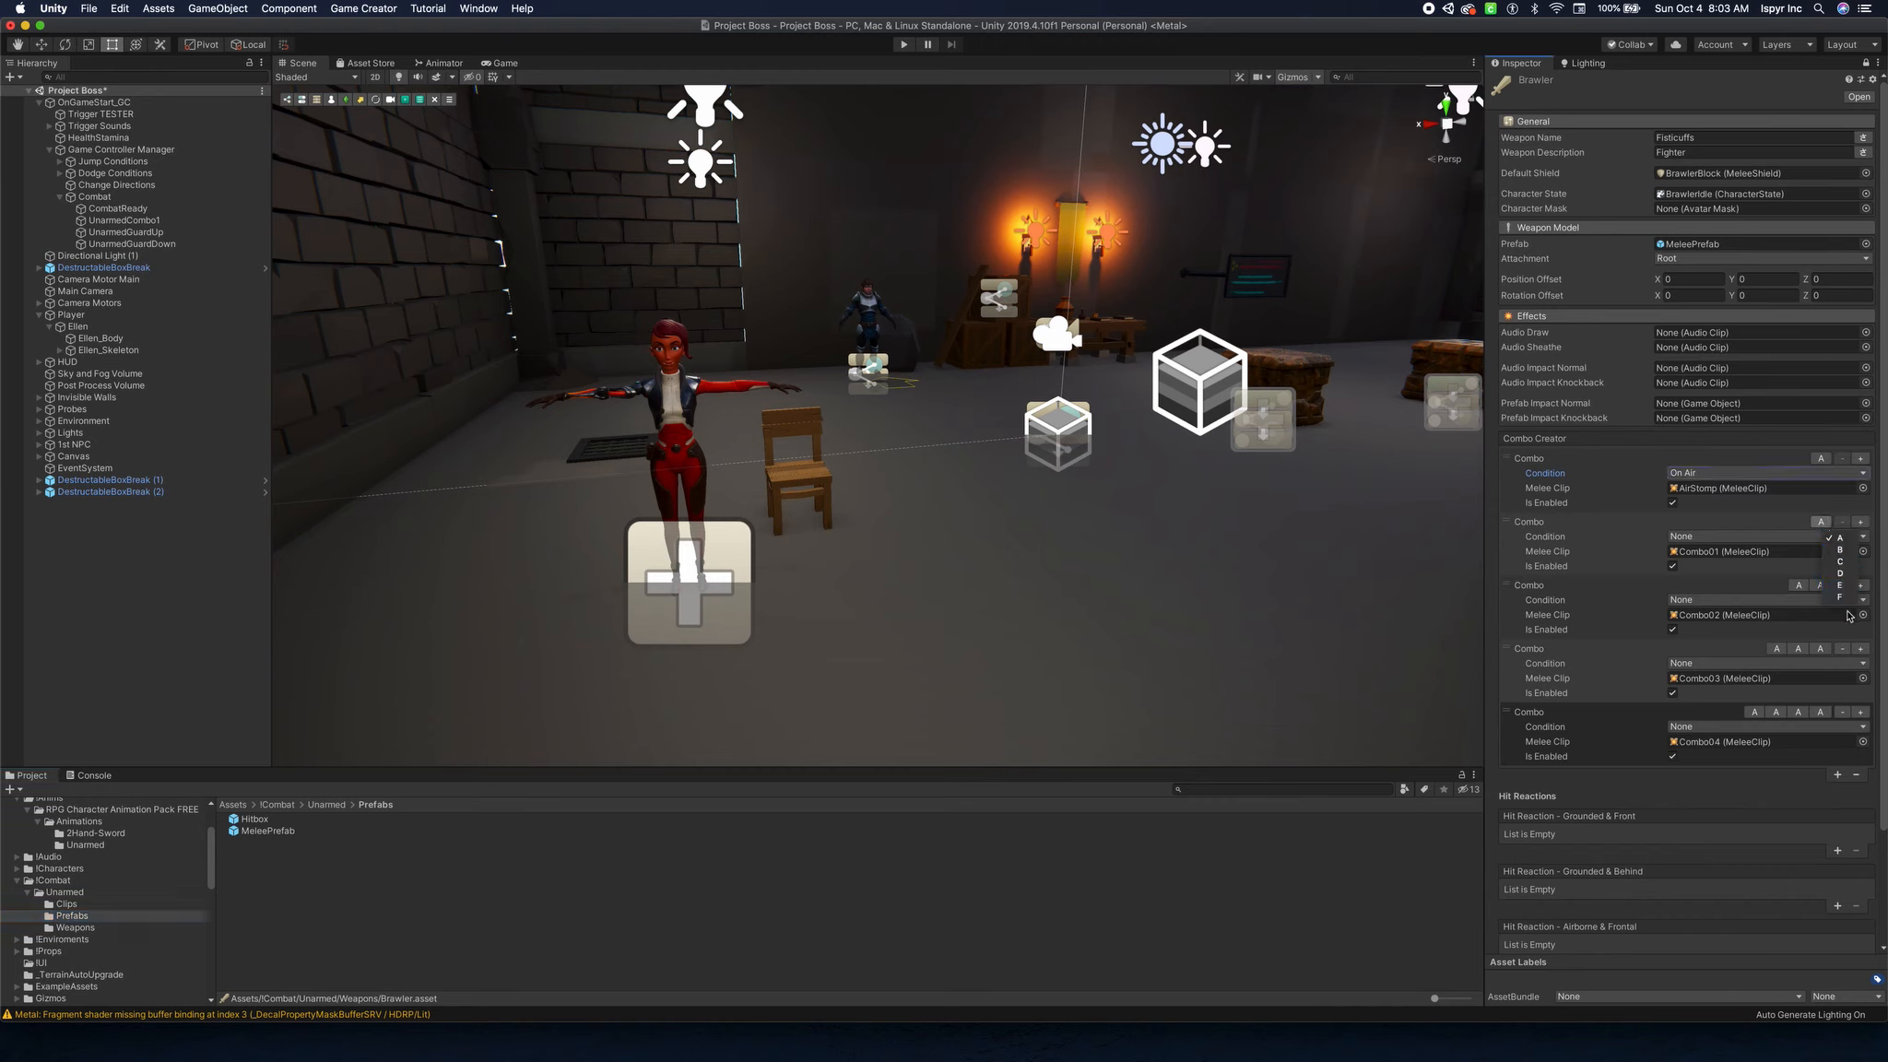
pyautogui.click(1821, 523)
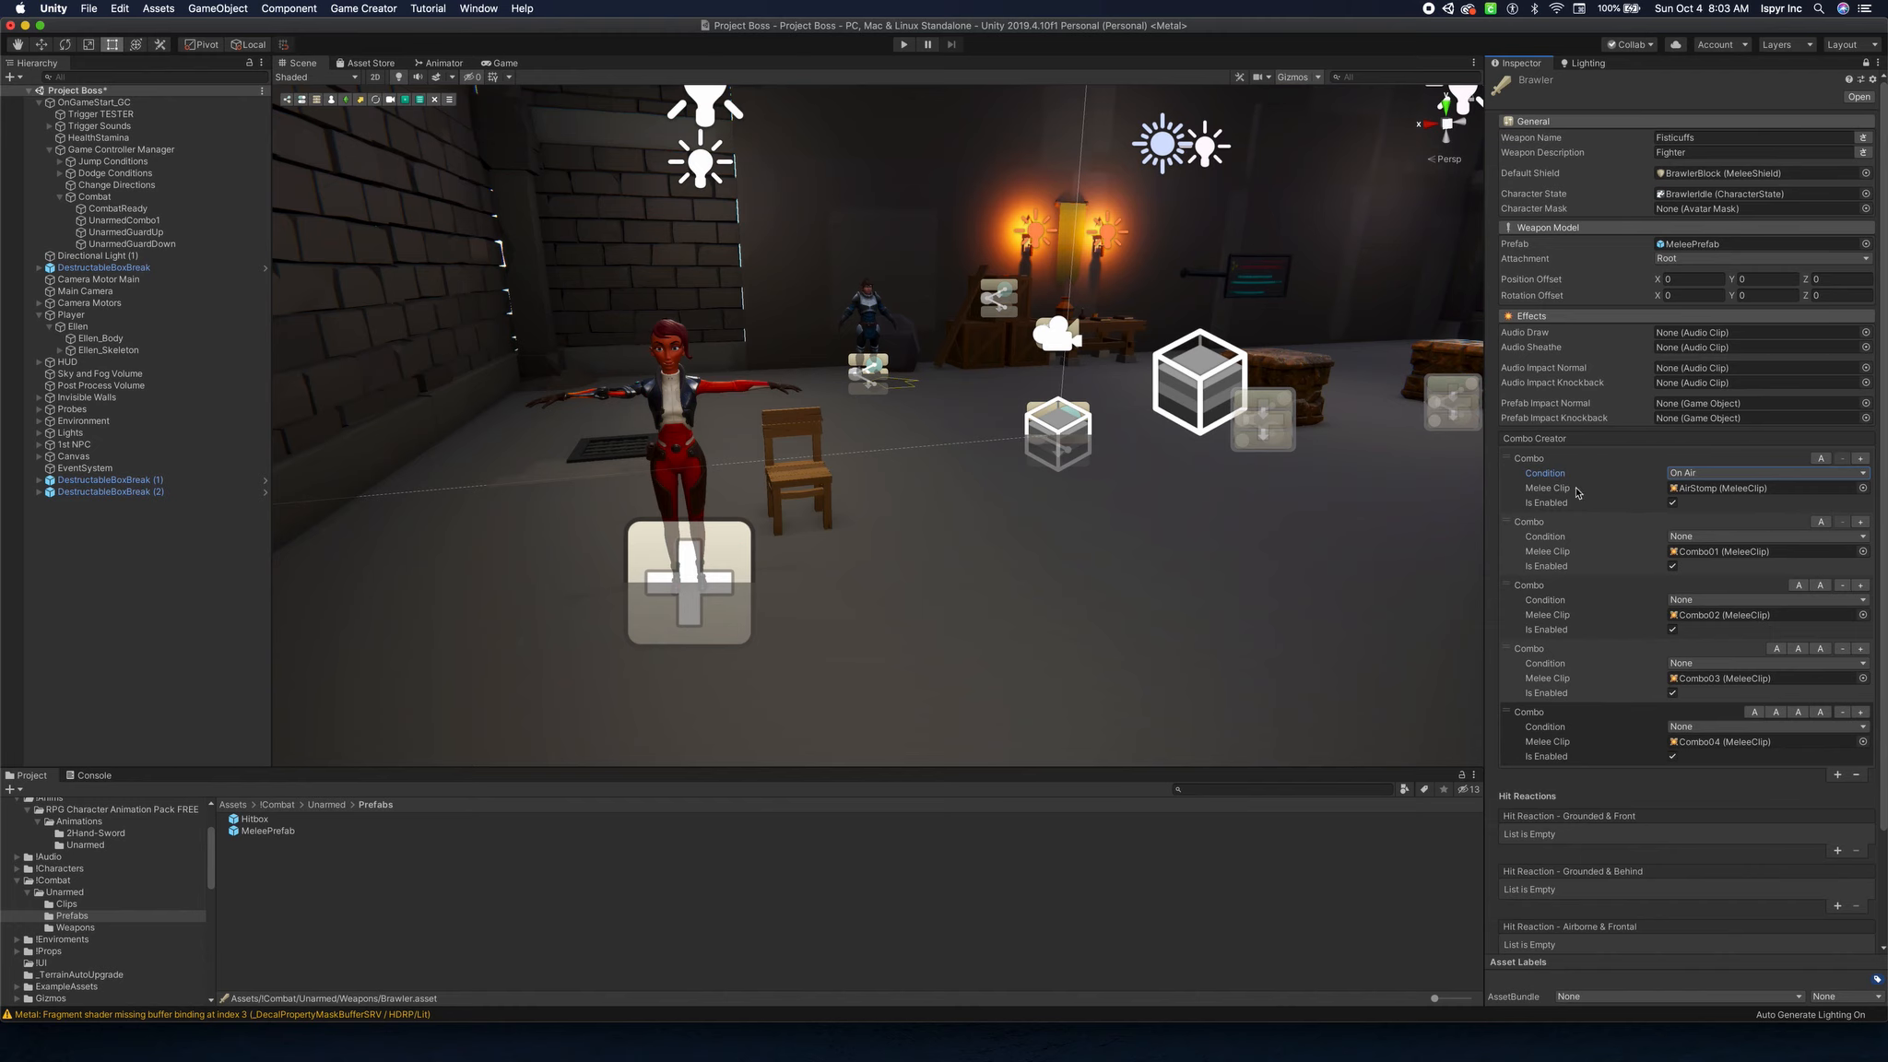
pyautogui.click(1751, 475)
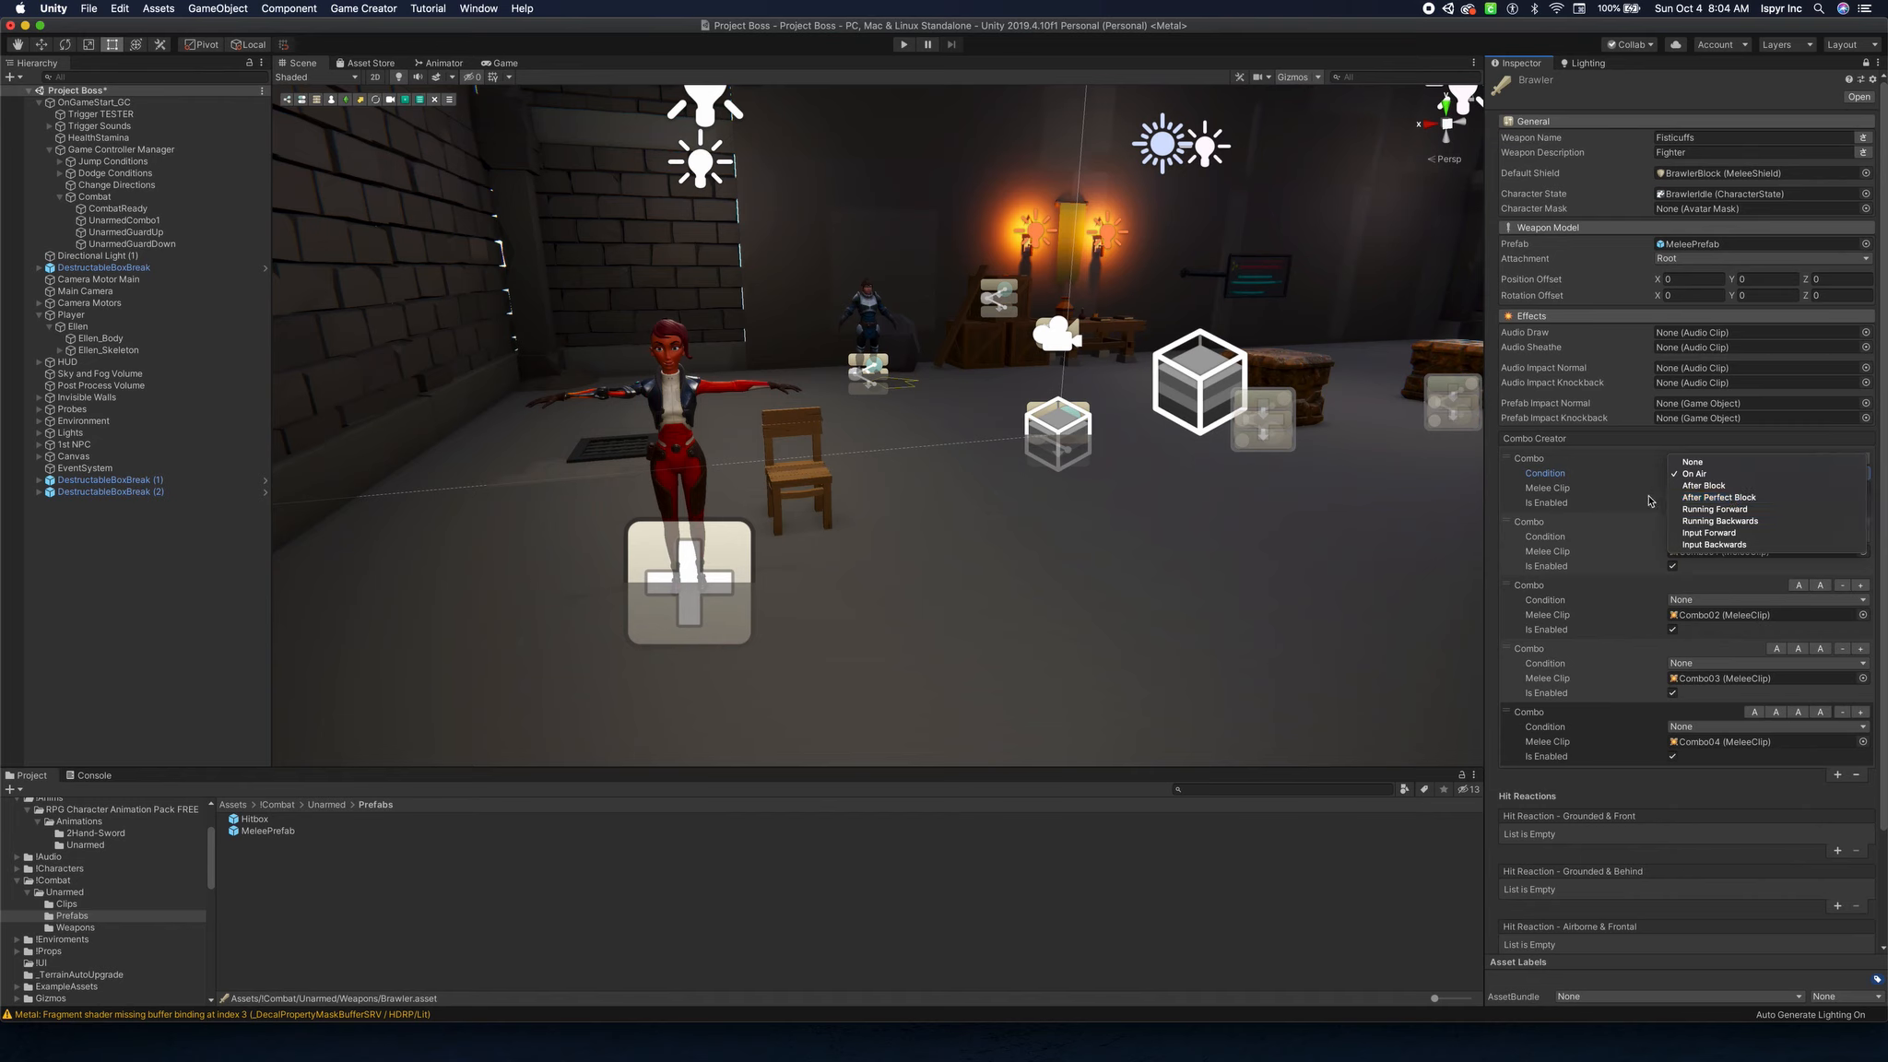
pyautogui.click(1622, 486)
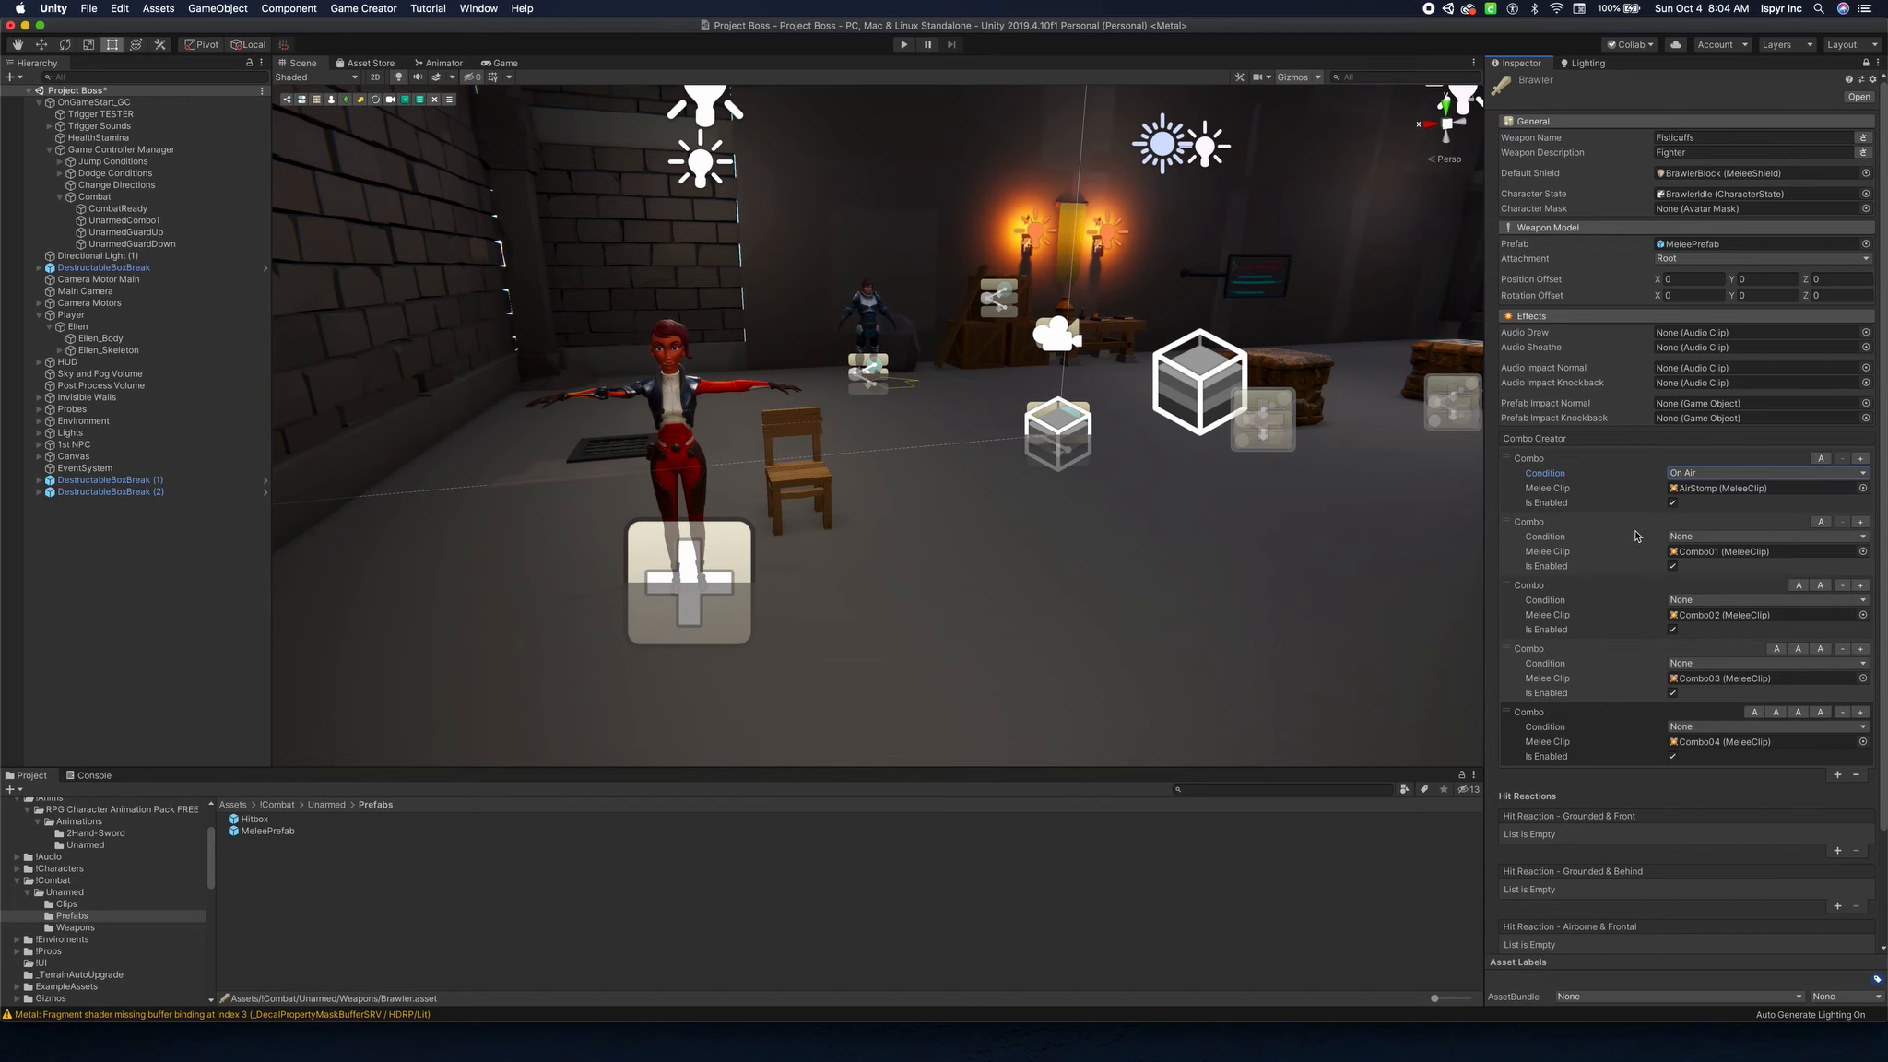
# Try adding an extra combo entry with a longer key sequence to the Brawler weapon, and remove it again.
pyautogui.click(1837, 776)
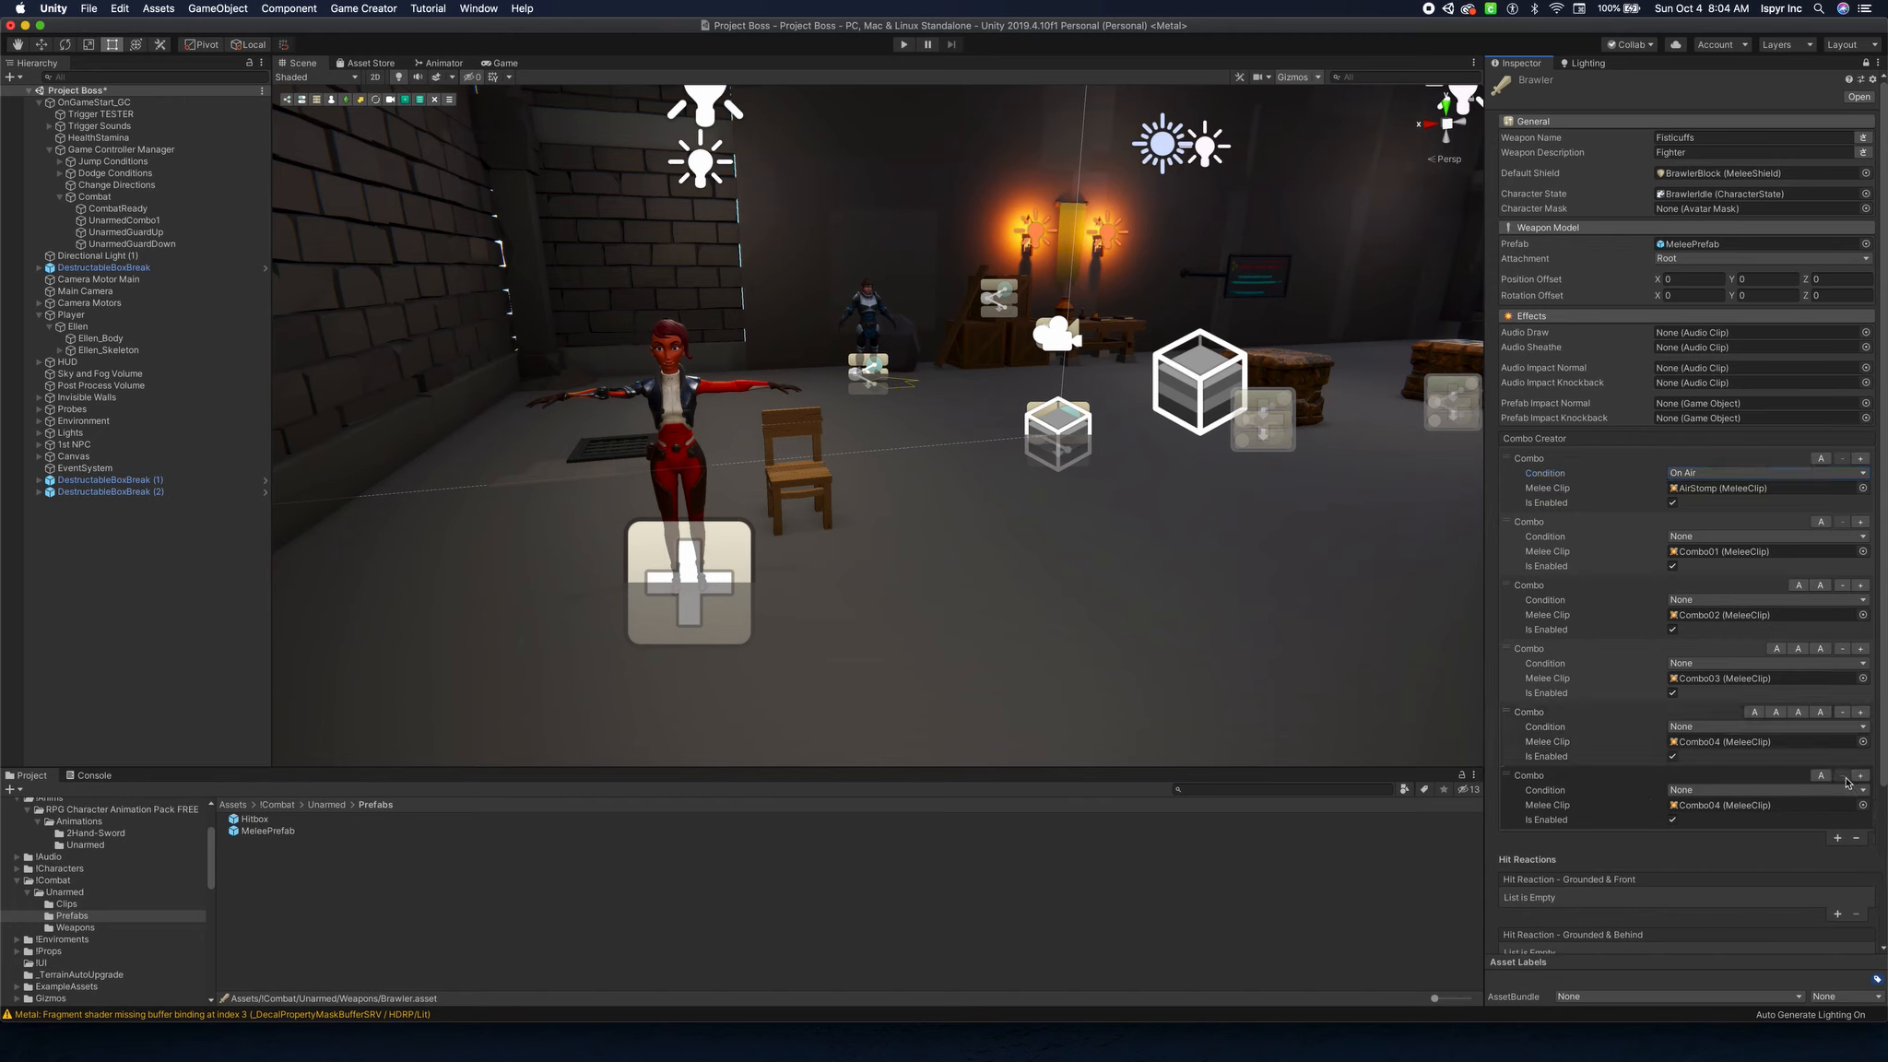
pyautogui.doubleClick(1859, 777)
pyautogui.click(1843, 777)
pyautogui.click(1843, 777)
pyautogui.click(1843, 777)
pyautogui.click(1843, 777)
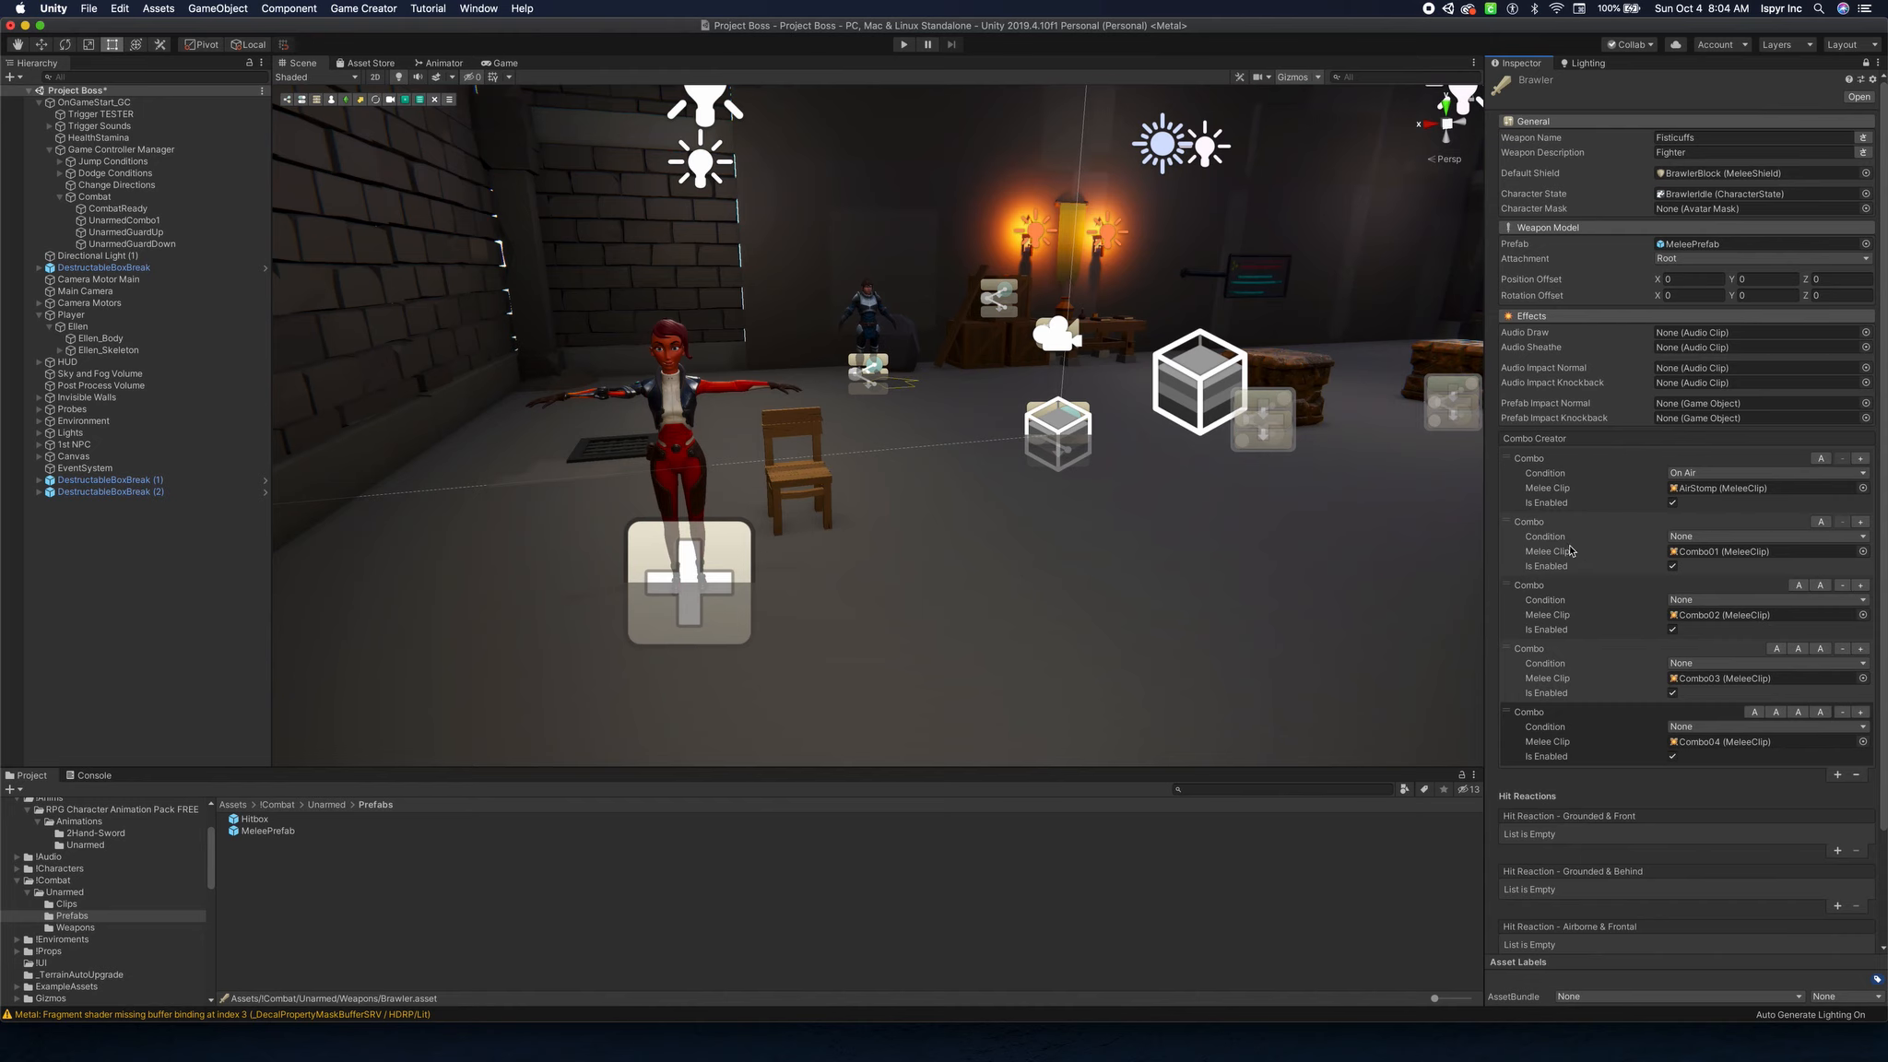
# Check the condition options of the Combo01 and Combo04 entries against the Unarmed Clips folder, keeping both conditions at None.
pyautogui.click(1710, 536)
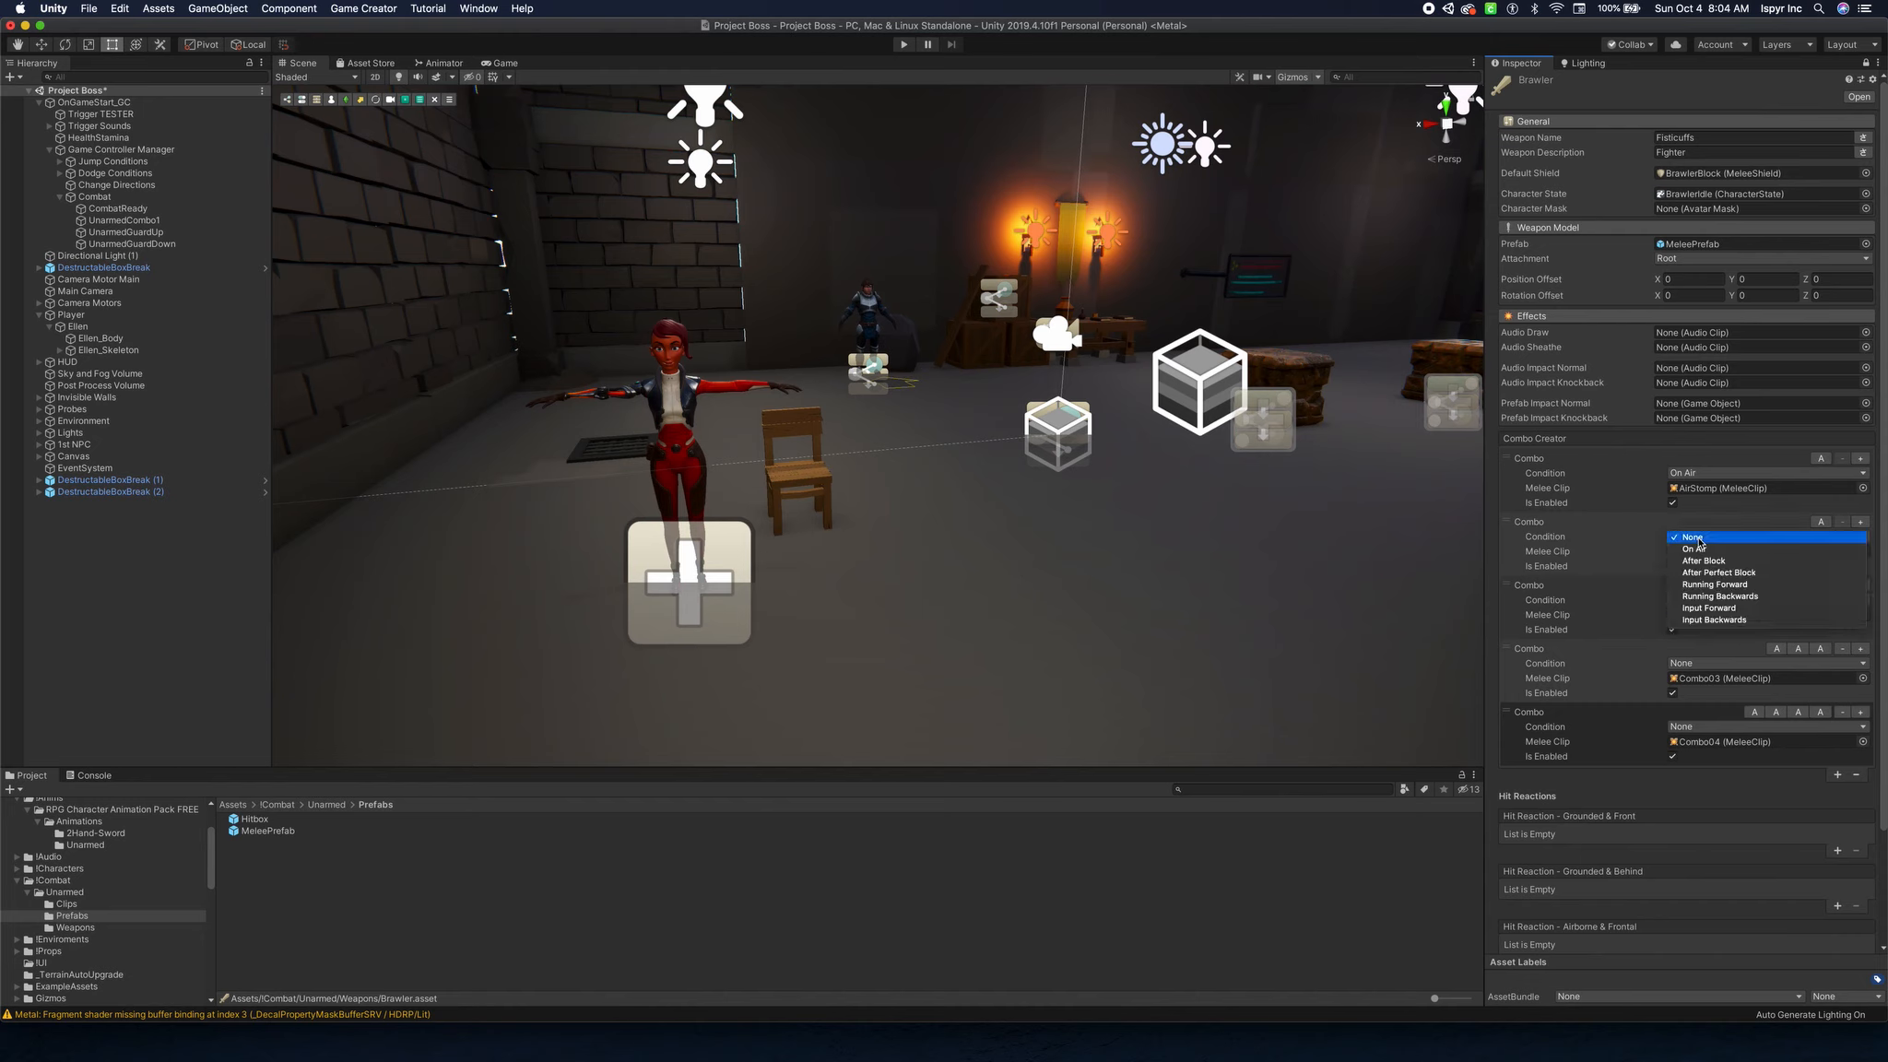
pyautogui.click(1618, 538)
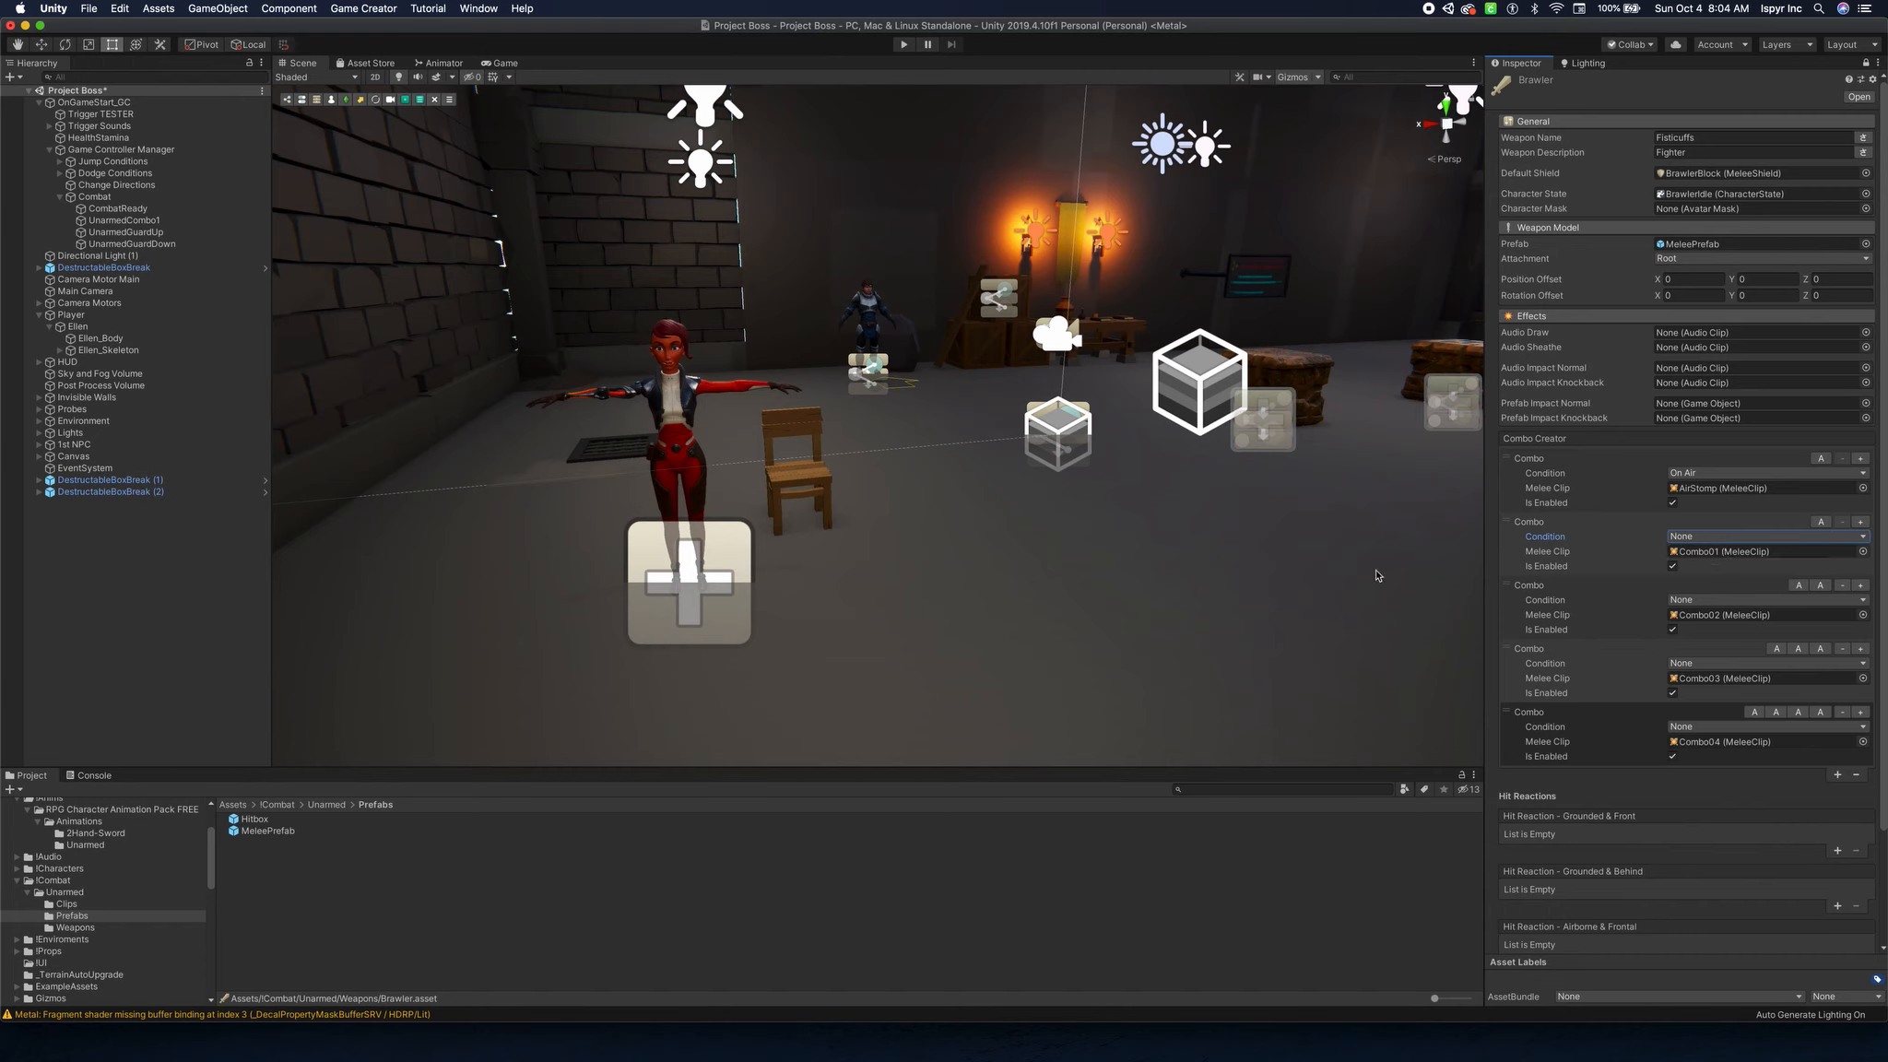
pyautogui.click(109, 903)
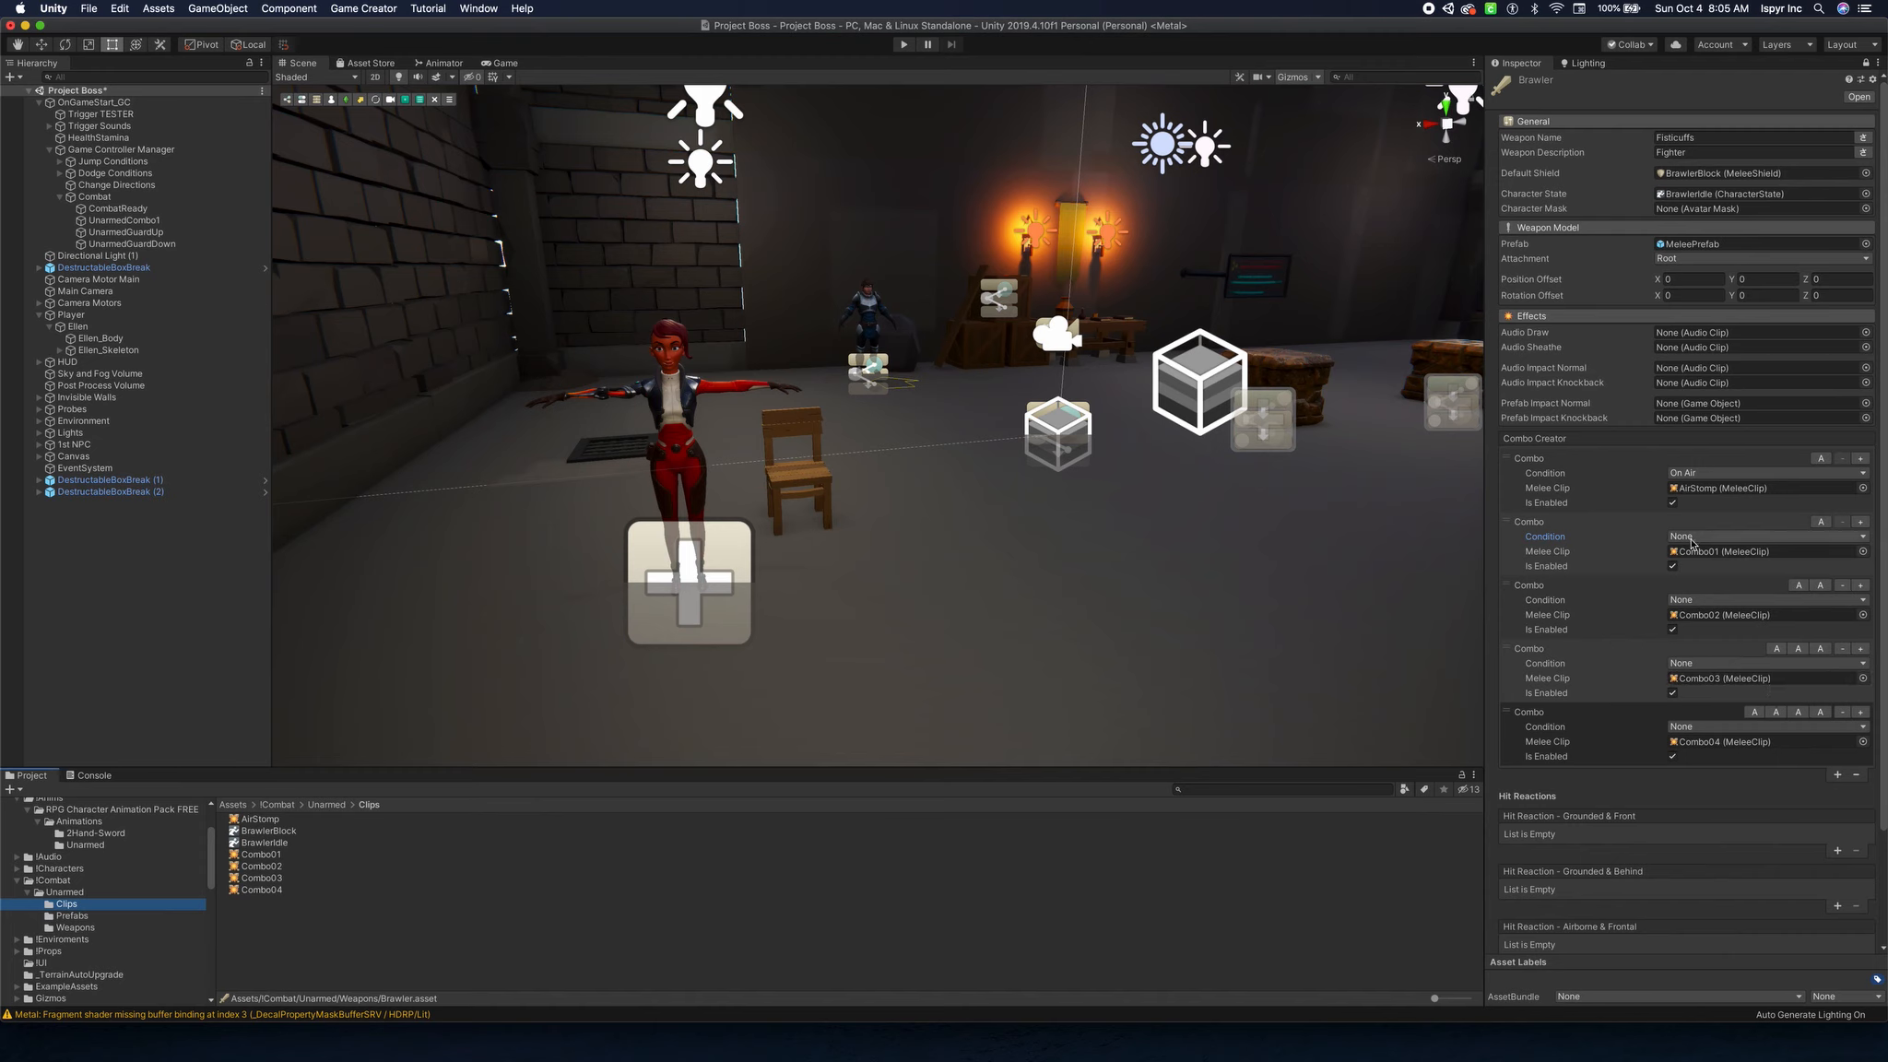
pyautogui.click(1694, 732)
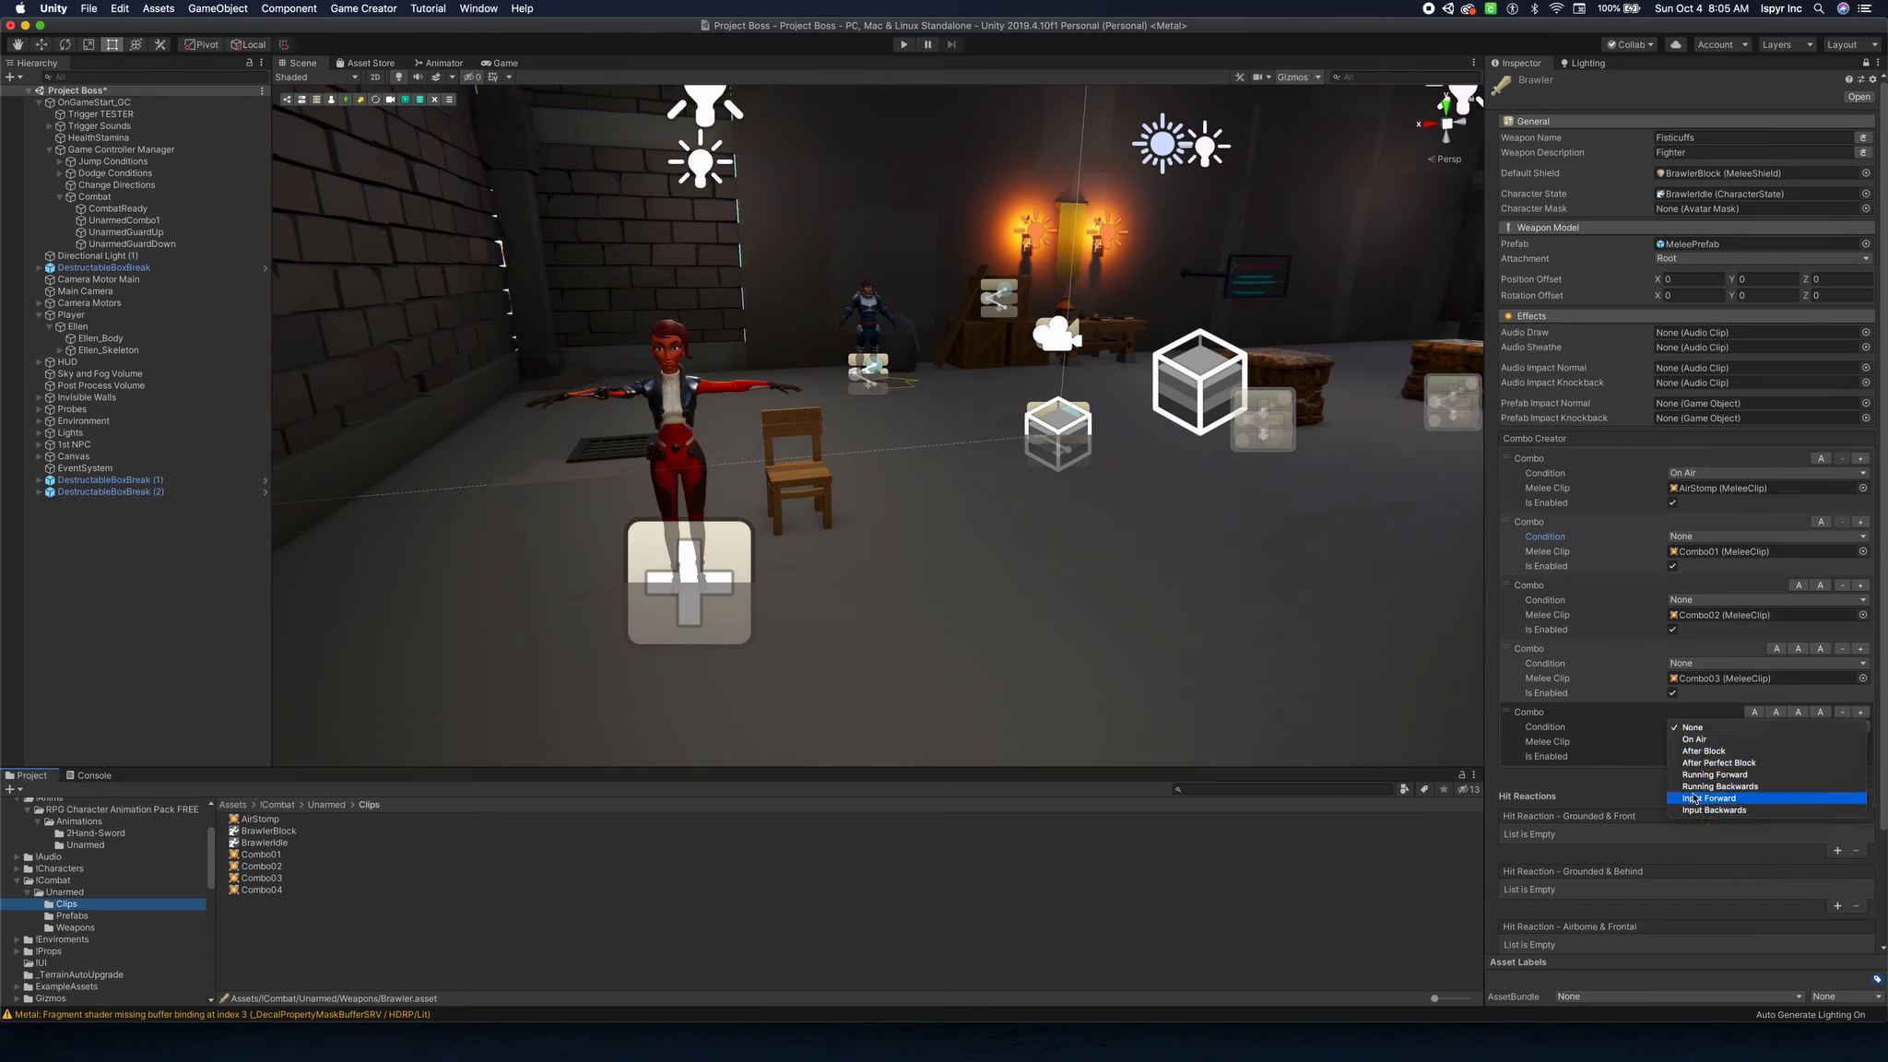
pyautogui.click(1629, 804)
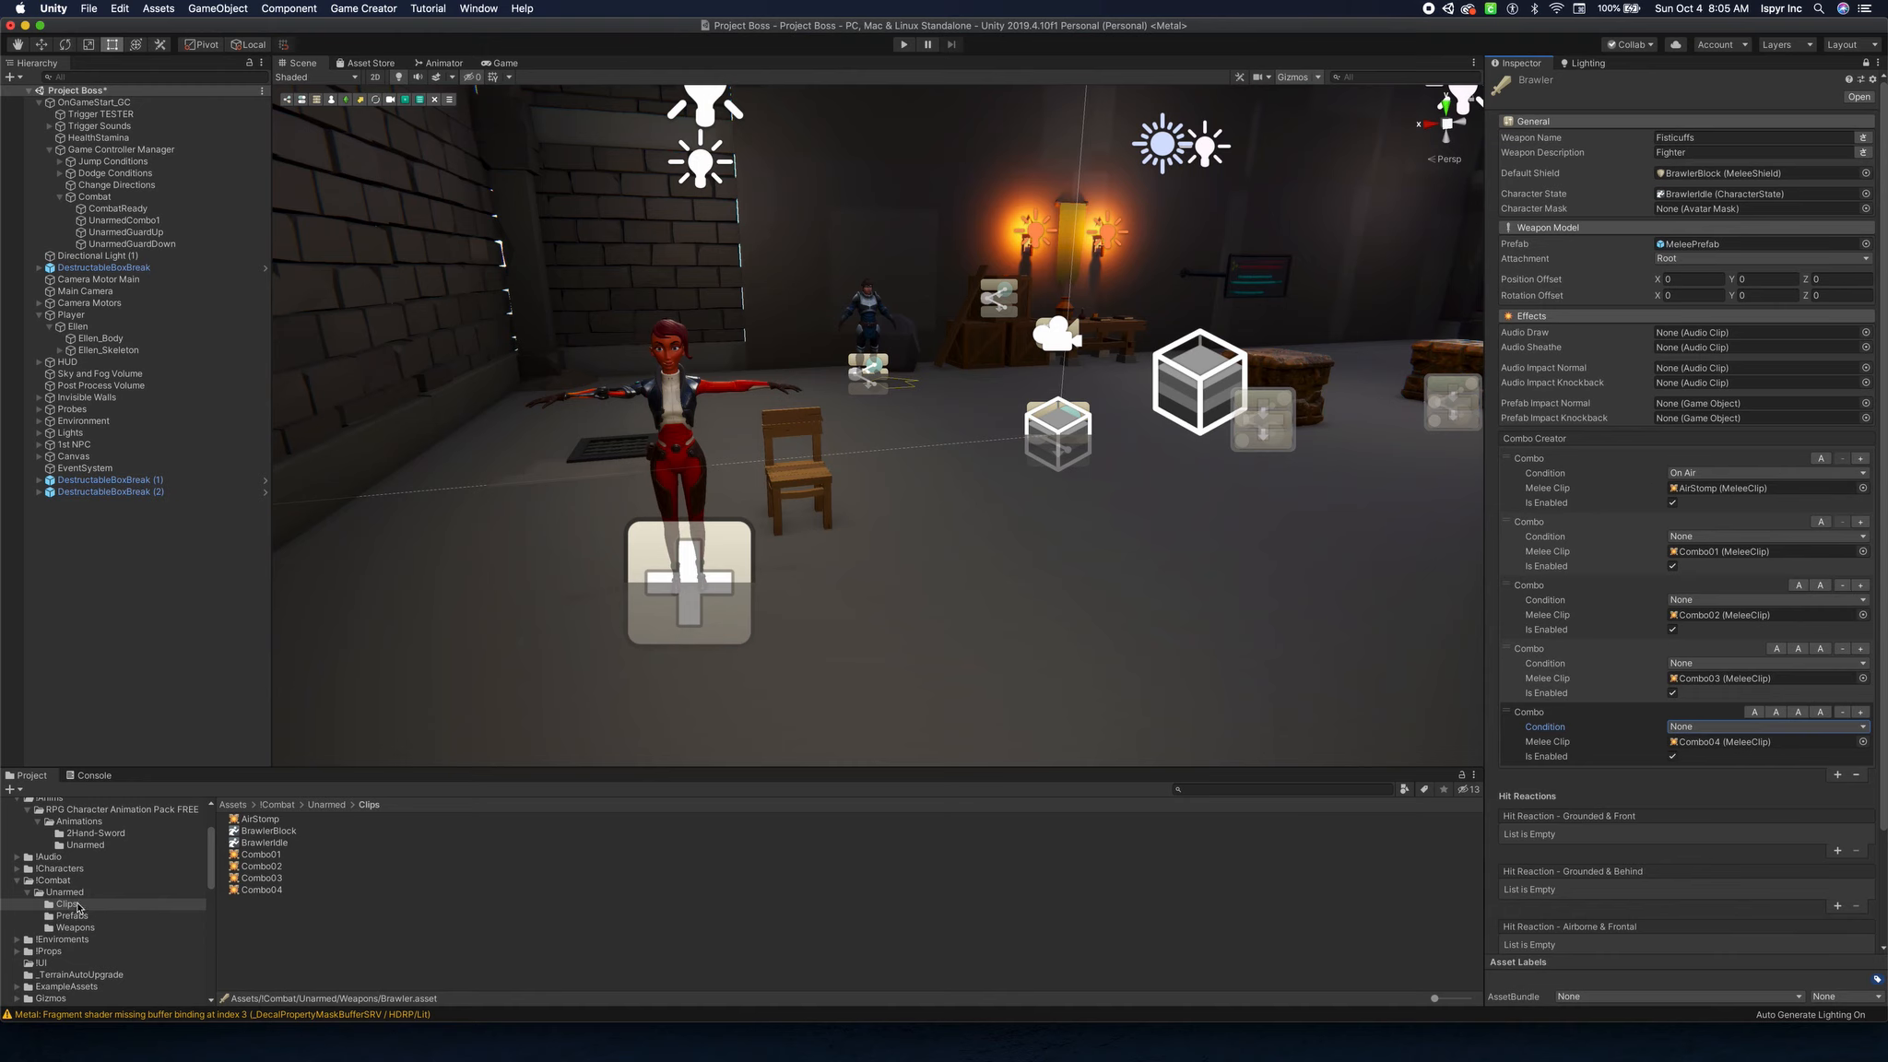
# Locate the BrawlerBlock state among the clips, and inspect the BrawlerBlock shield in the Weapons folder.
pyautogui.click(280, 831)
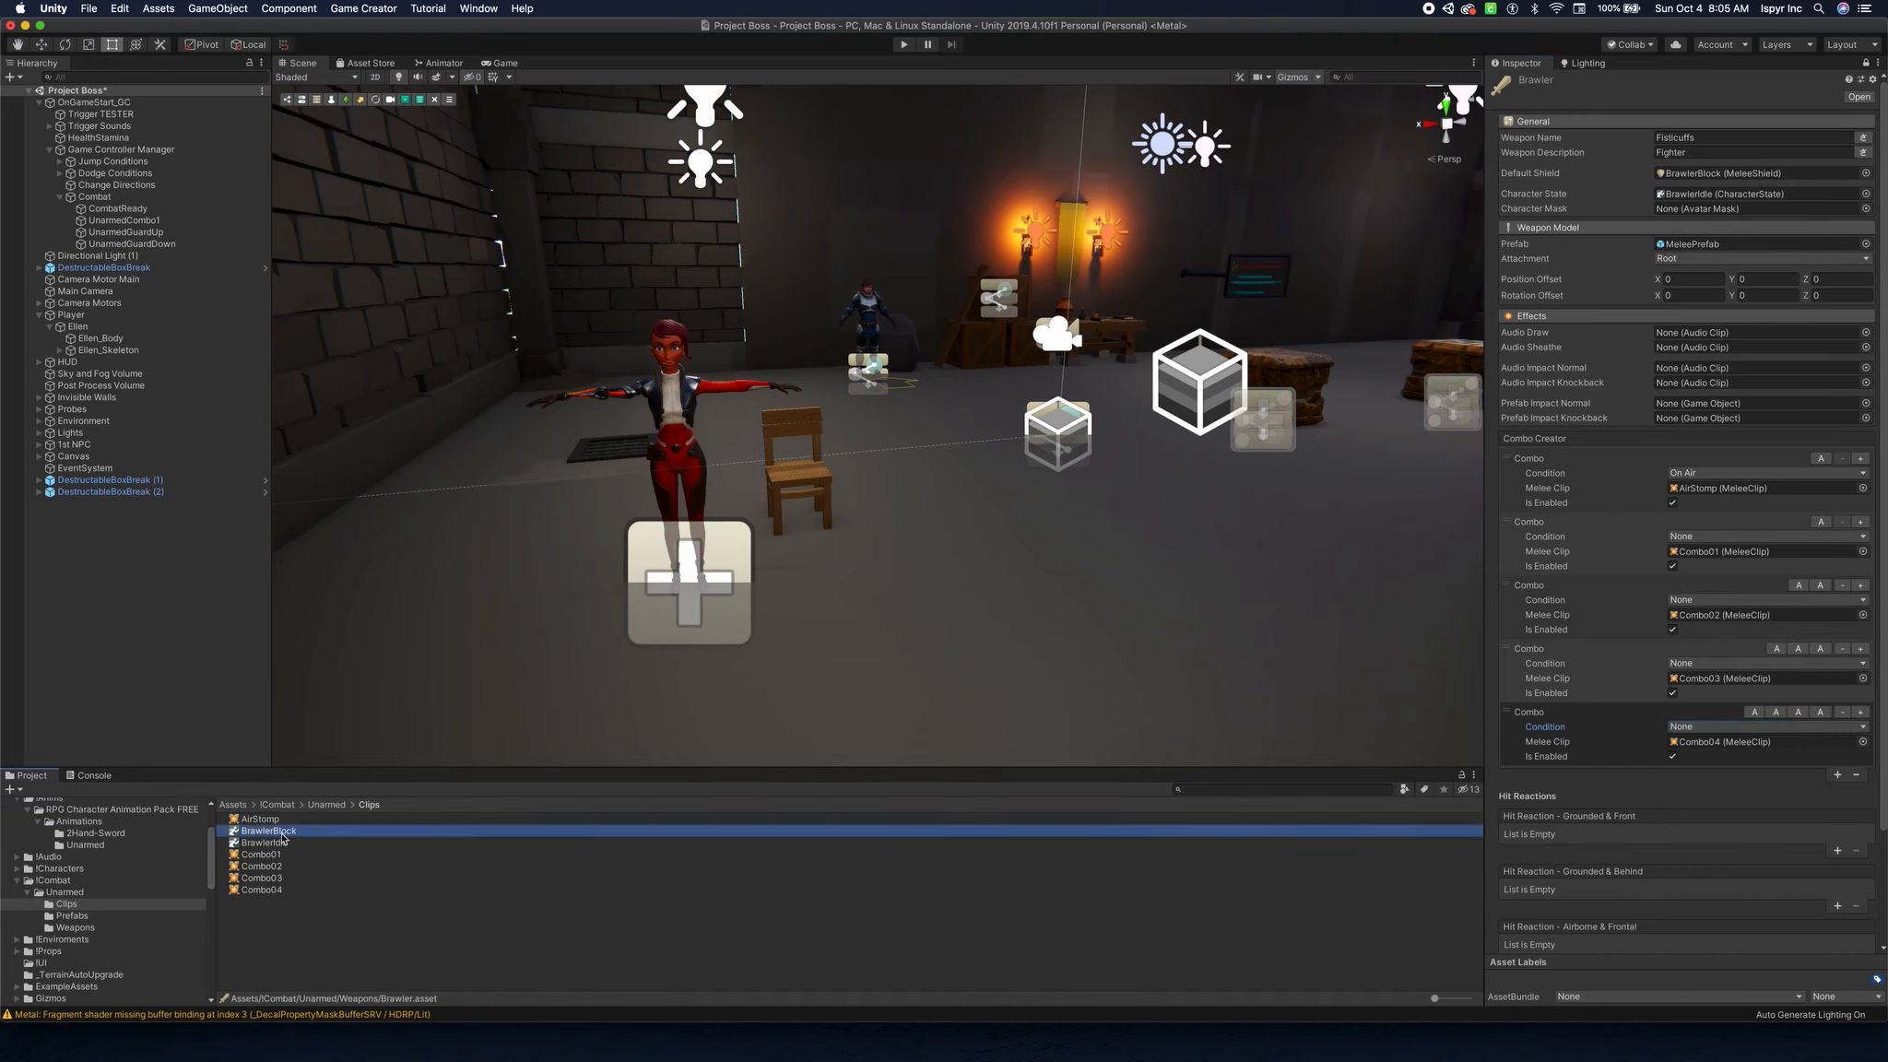
pyautogui.click(78, 915)
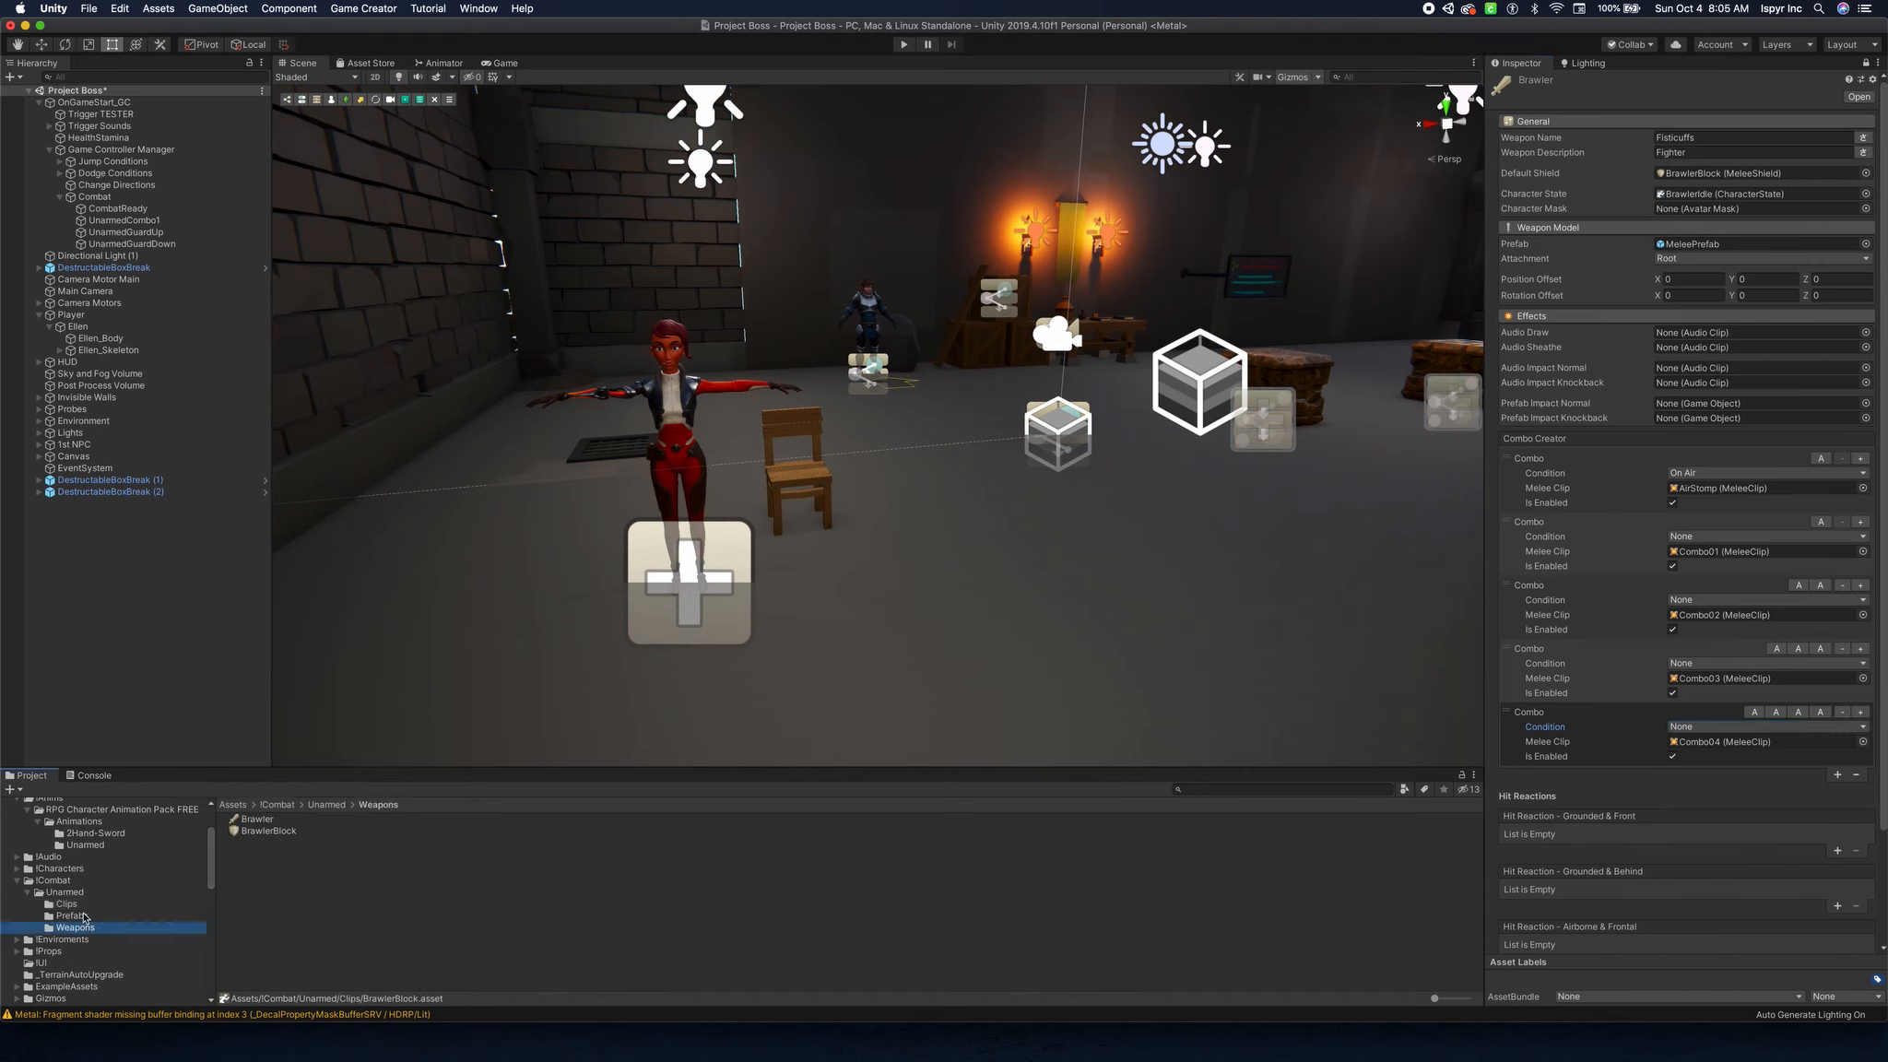
pyautogui.click(90, 927)
pyautogui.click(273, 831)
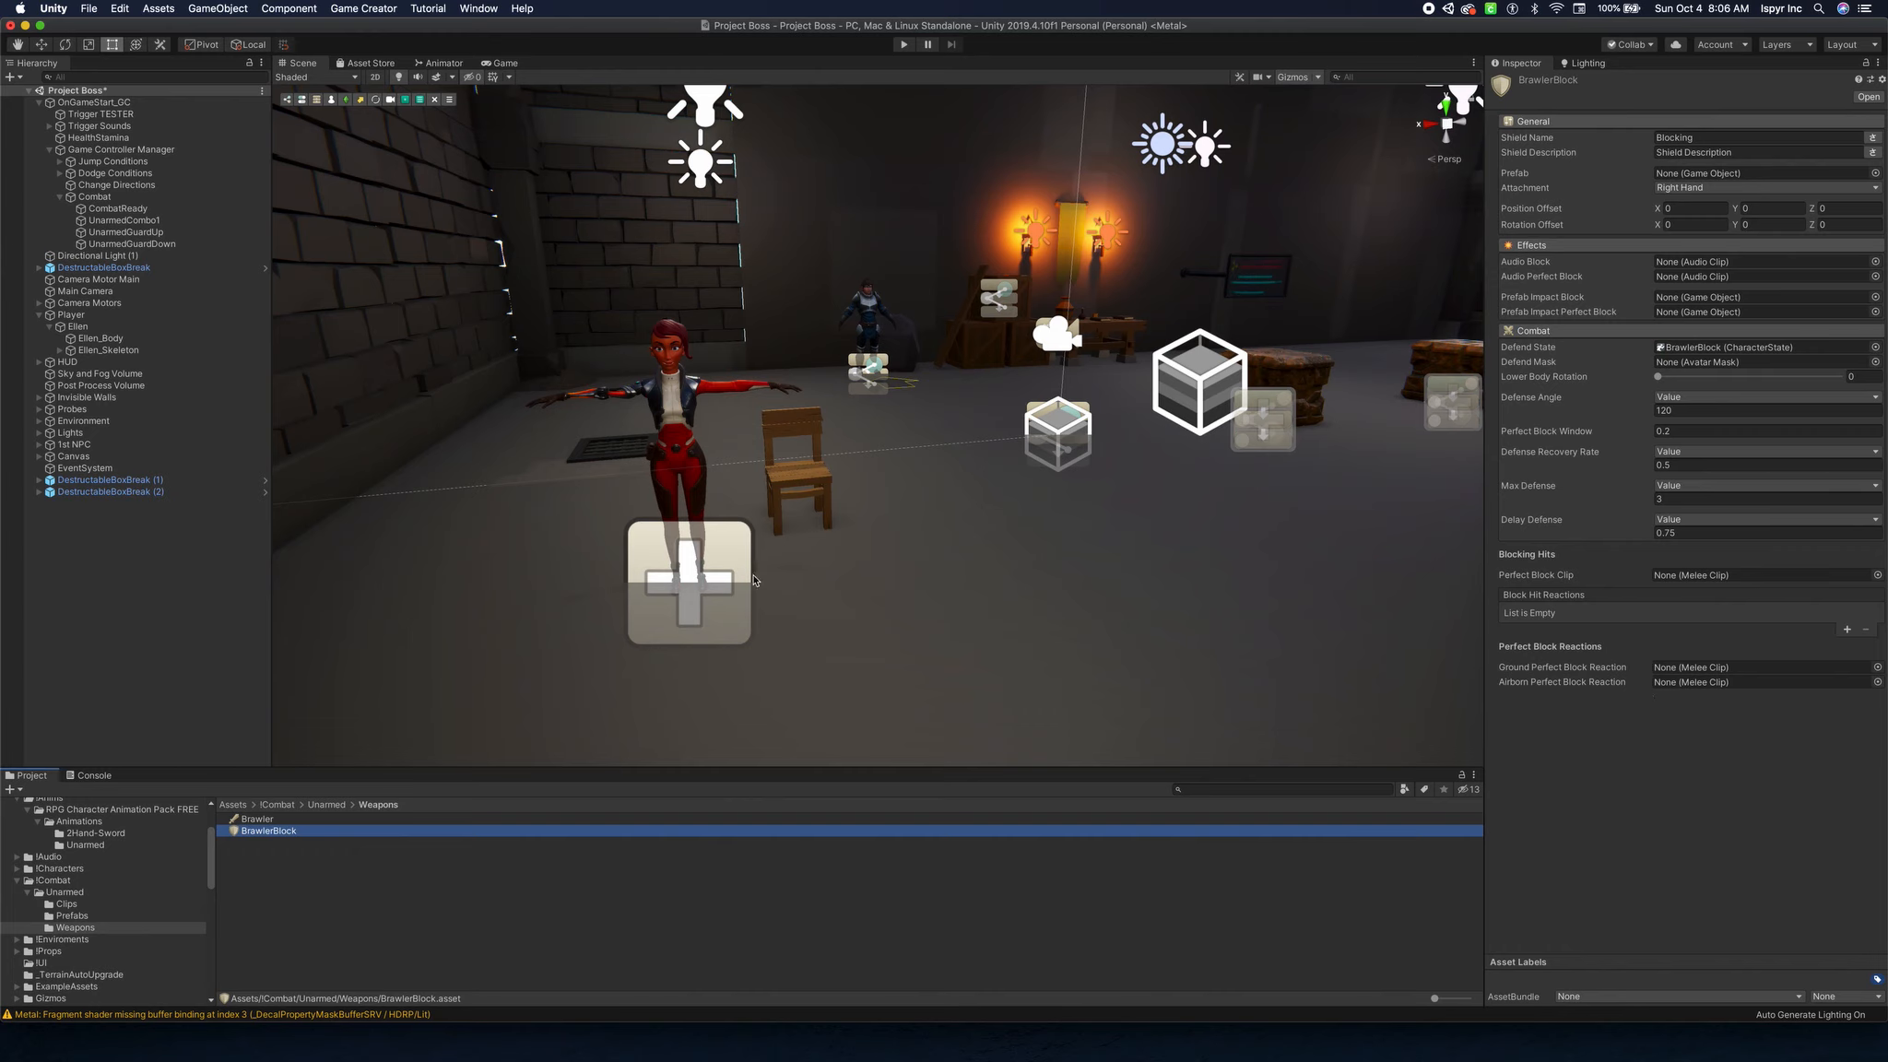
# Review the Combat object's triggers, locating the CombatReady and UnarmedCombo1 actions they call.
pyautogui.click(95, 196)
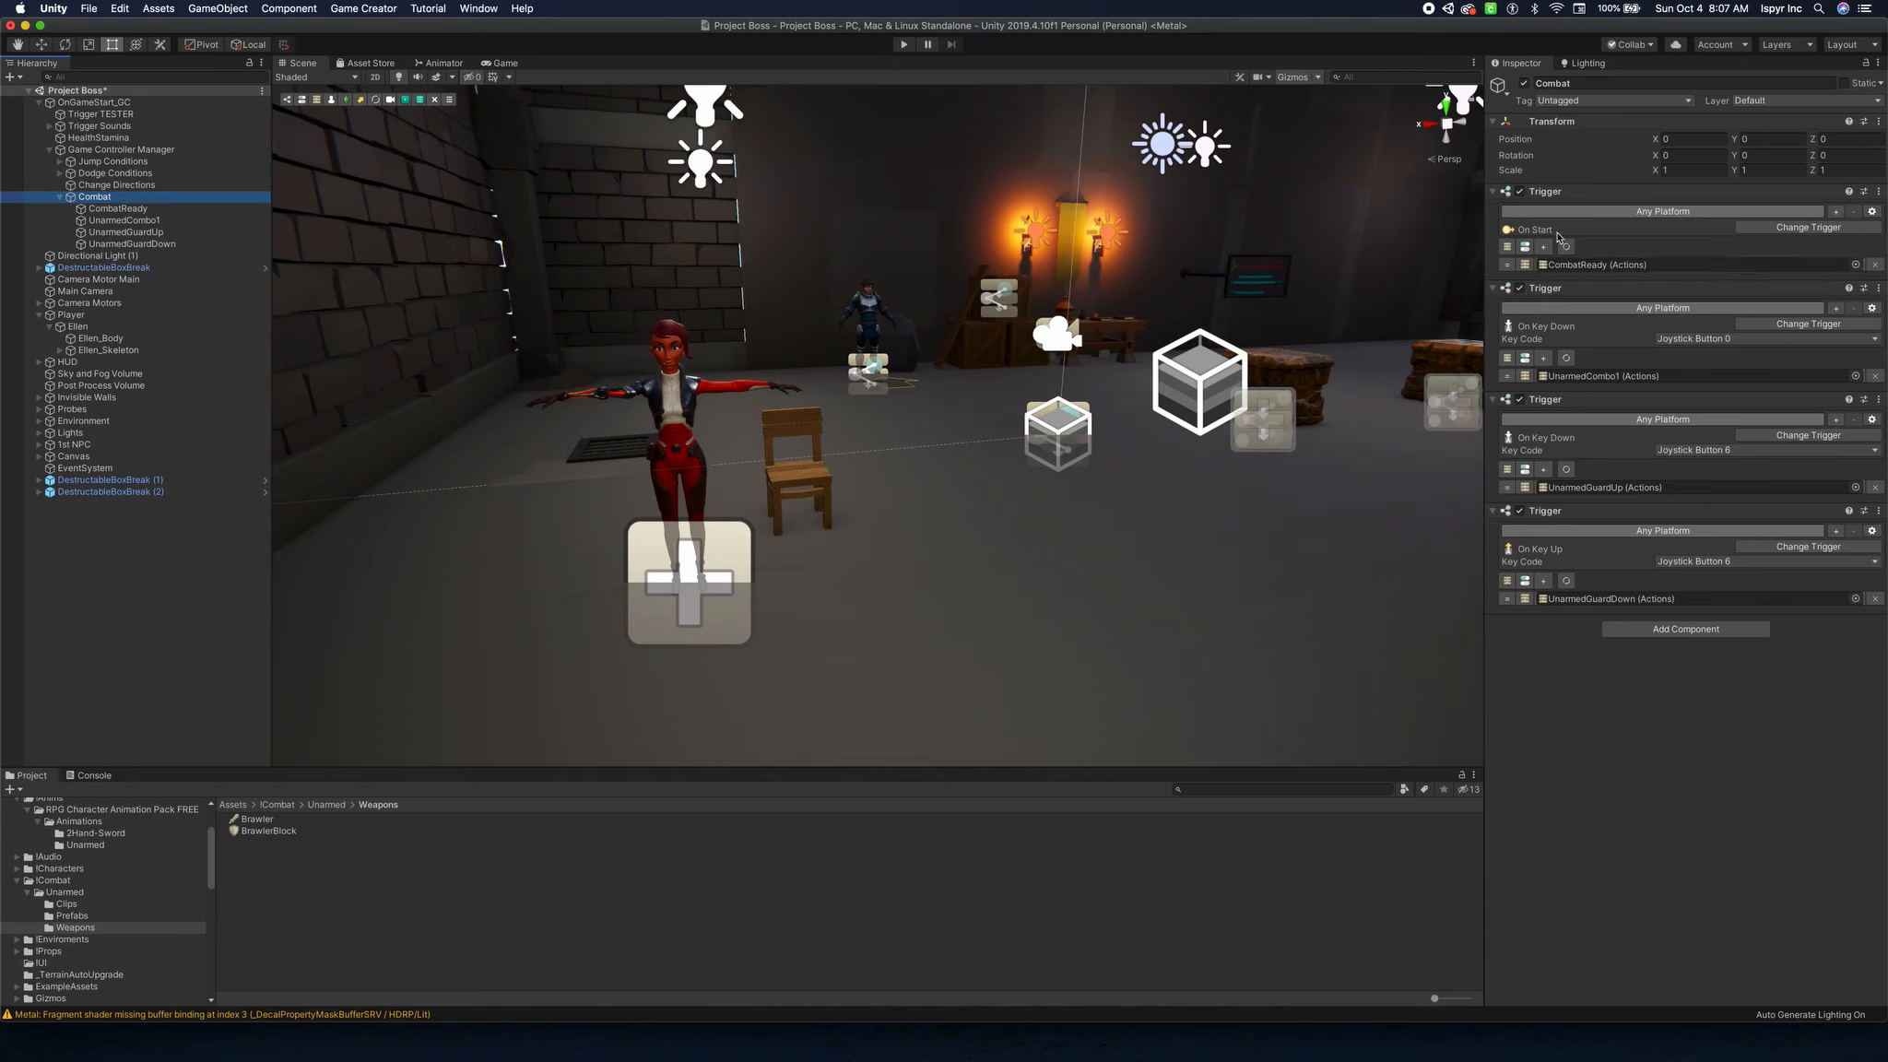
pyautogui.click(1598, 265)
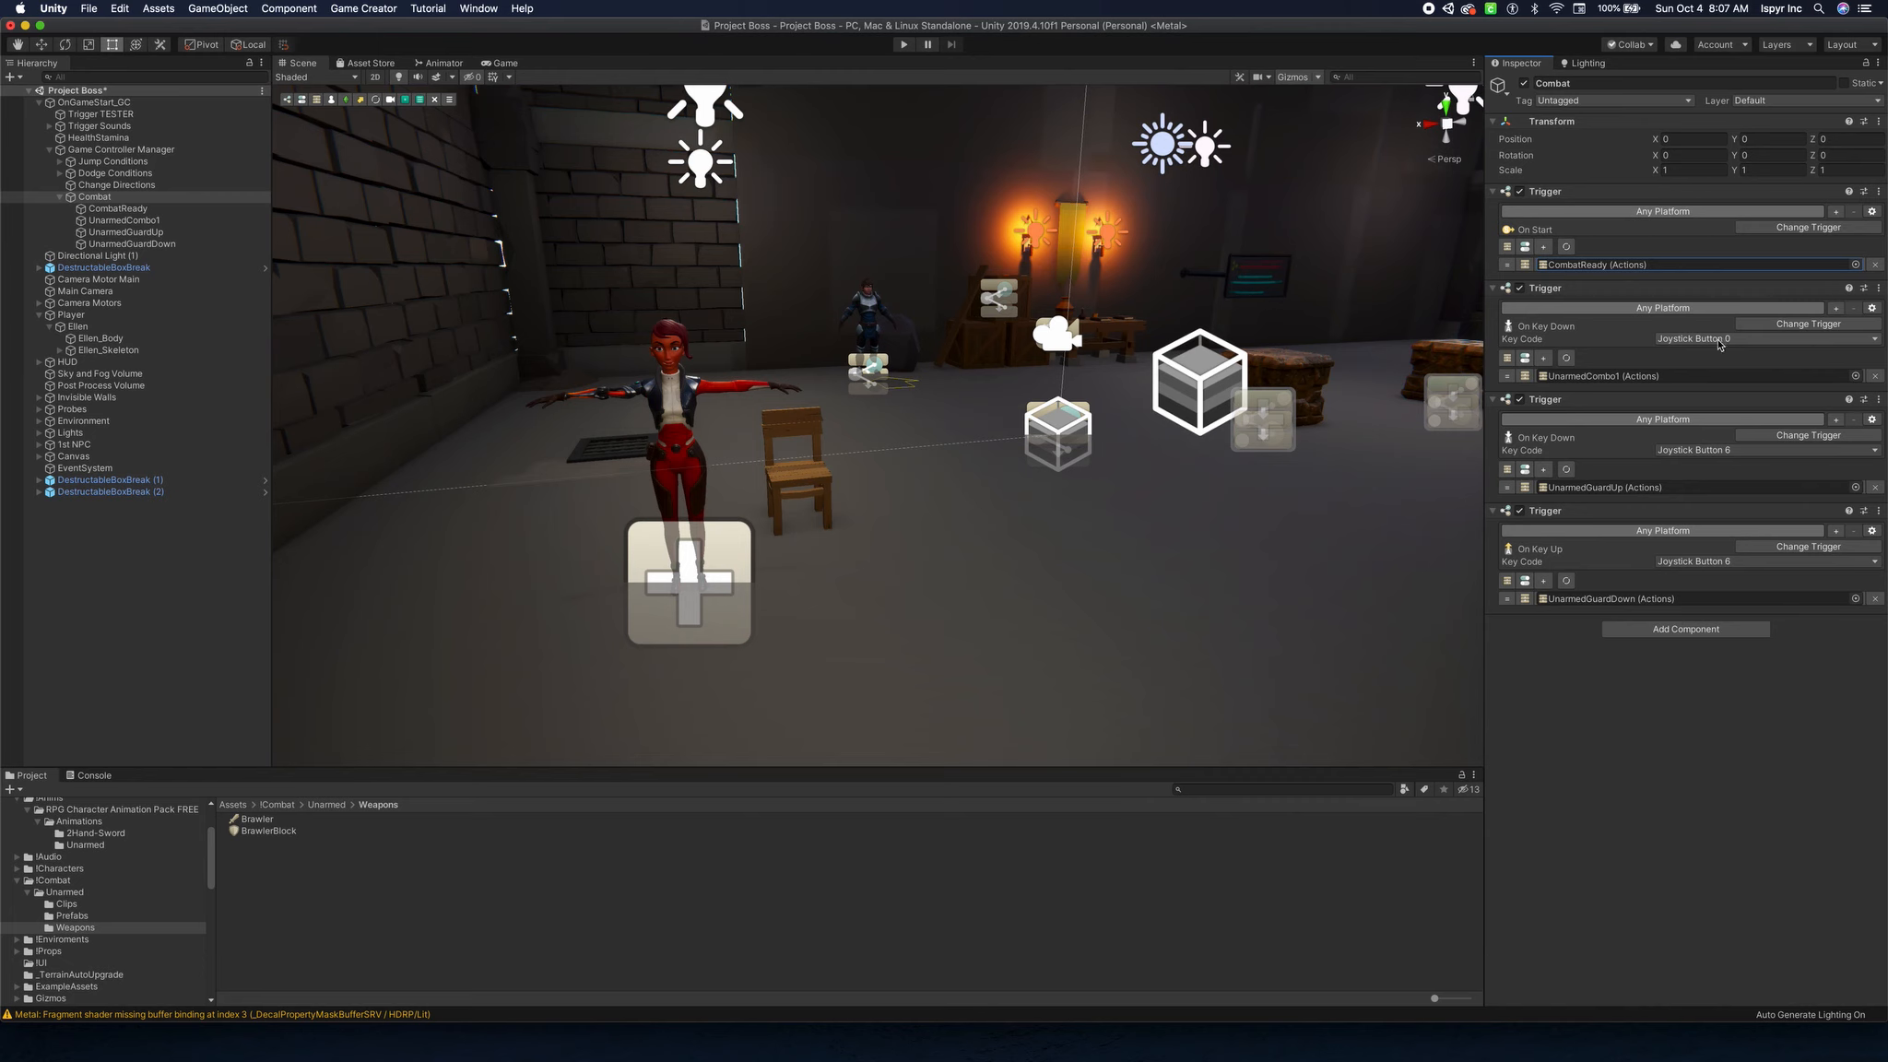
pyautogui.click(1602, 377)
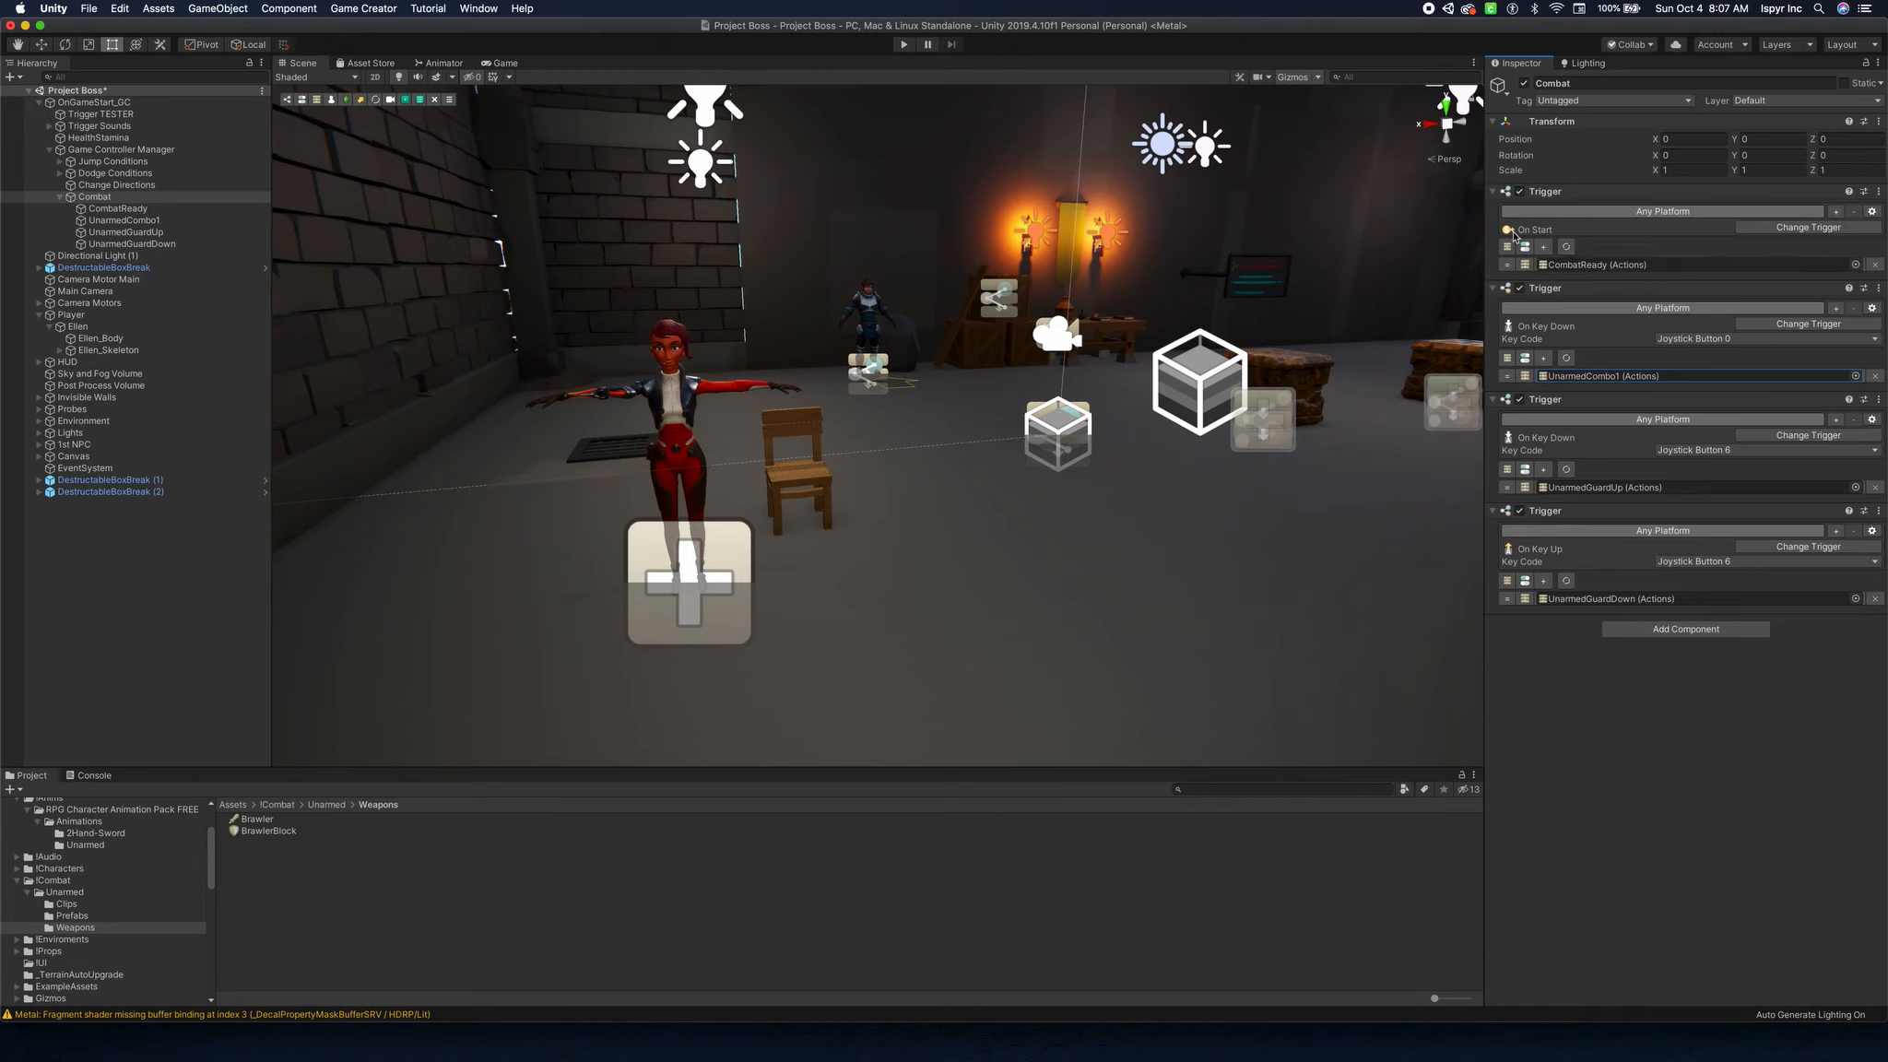
# Open the CombatReady actions and find Draw Weapon among the available melee actions, without adding another one.
pyautogui.doubleClick(1591, 266)
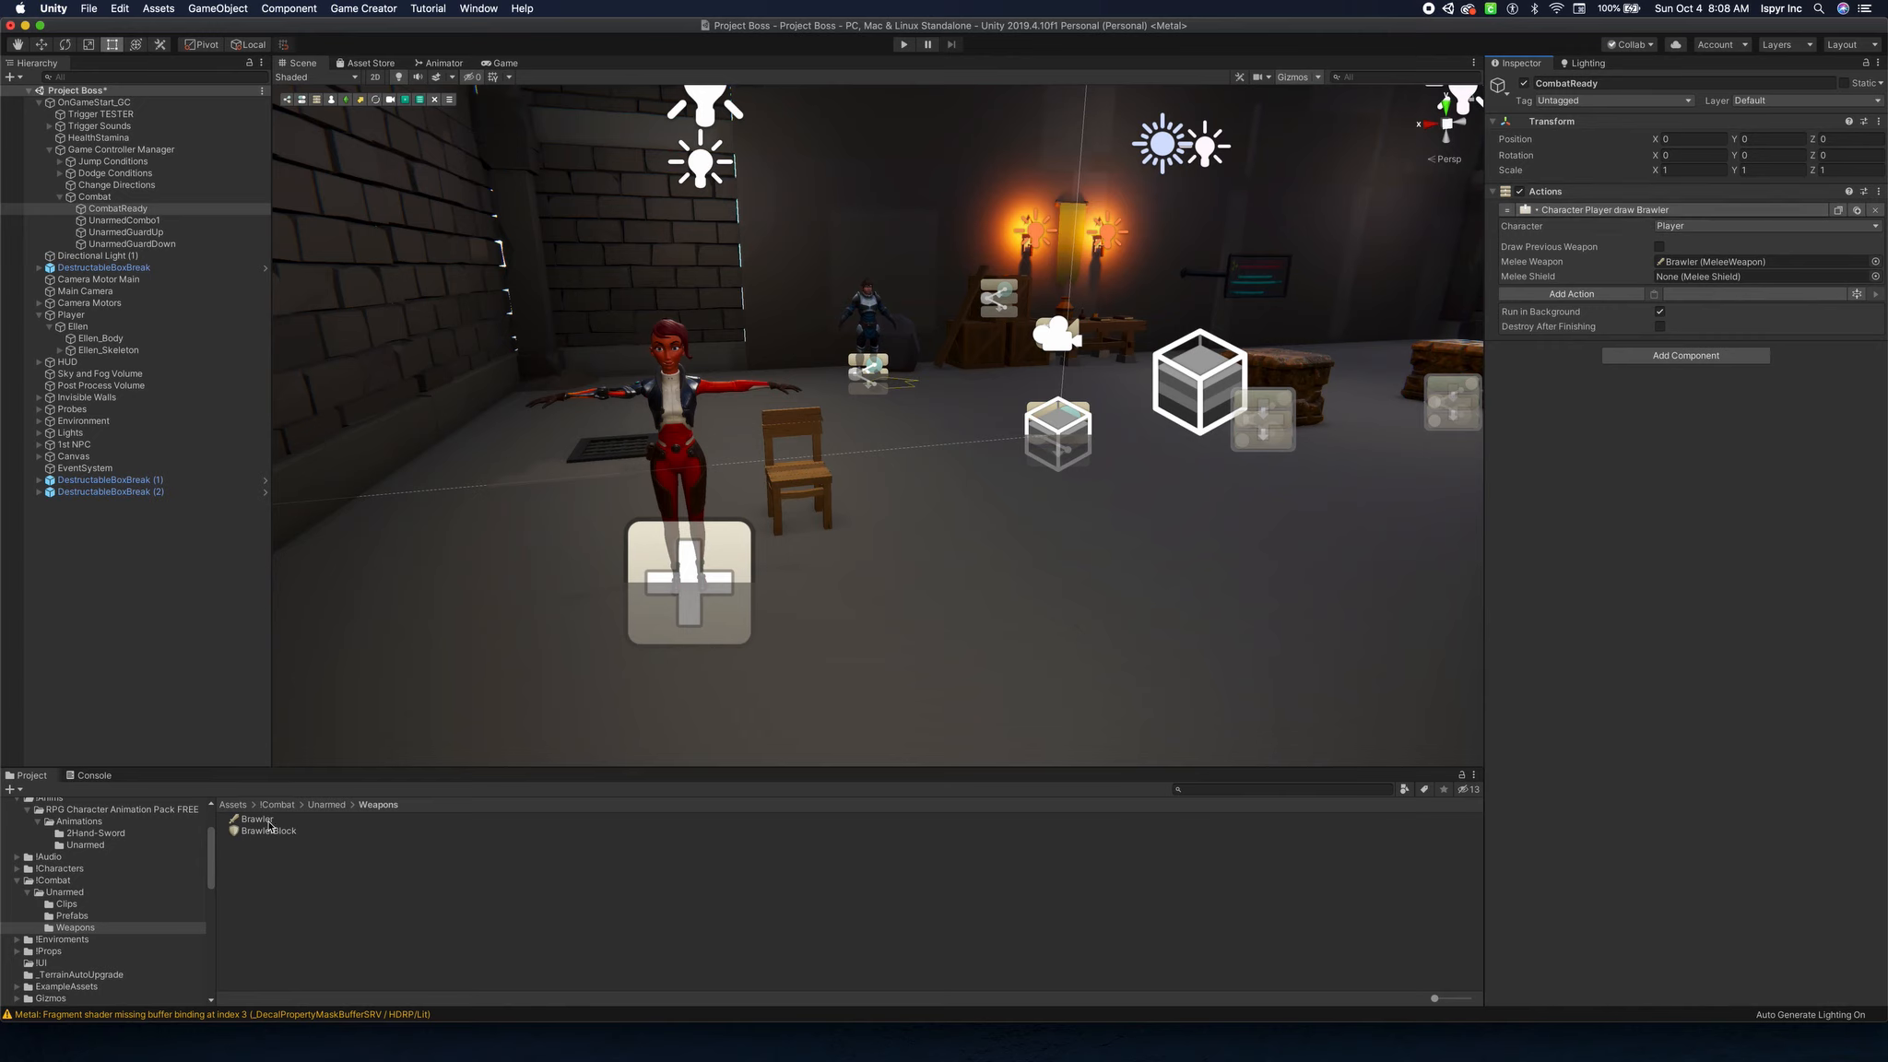
pyautogui.click(1558, 294)
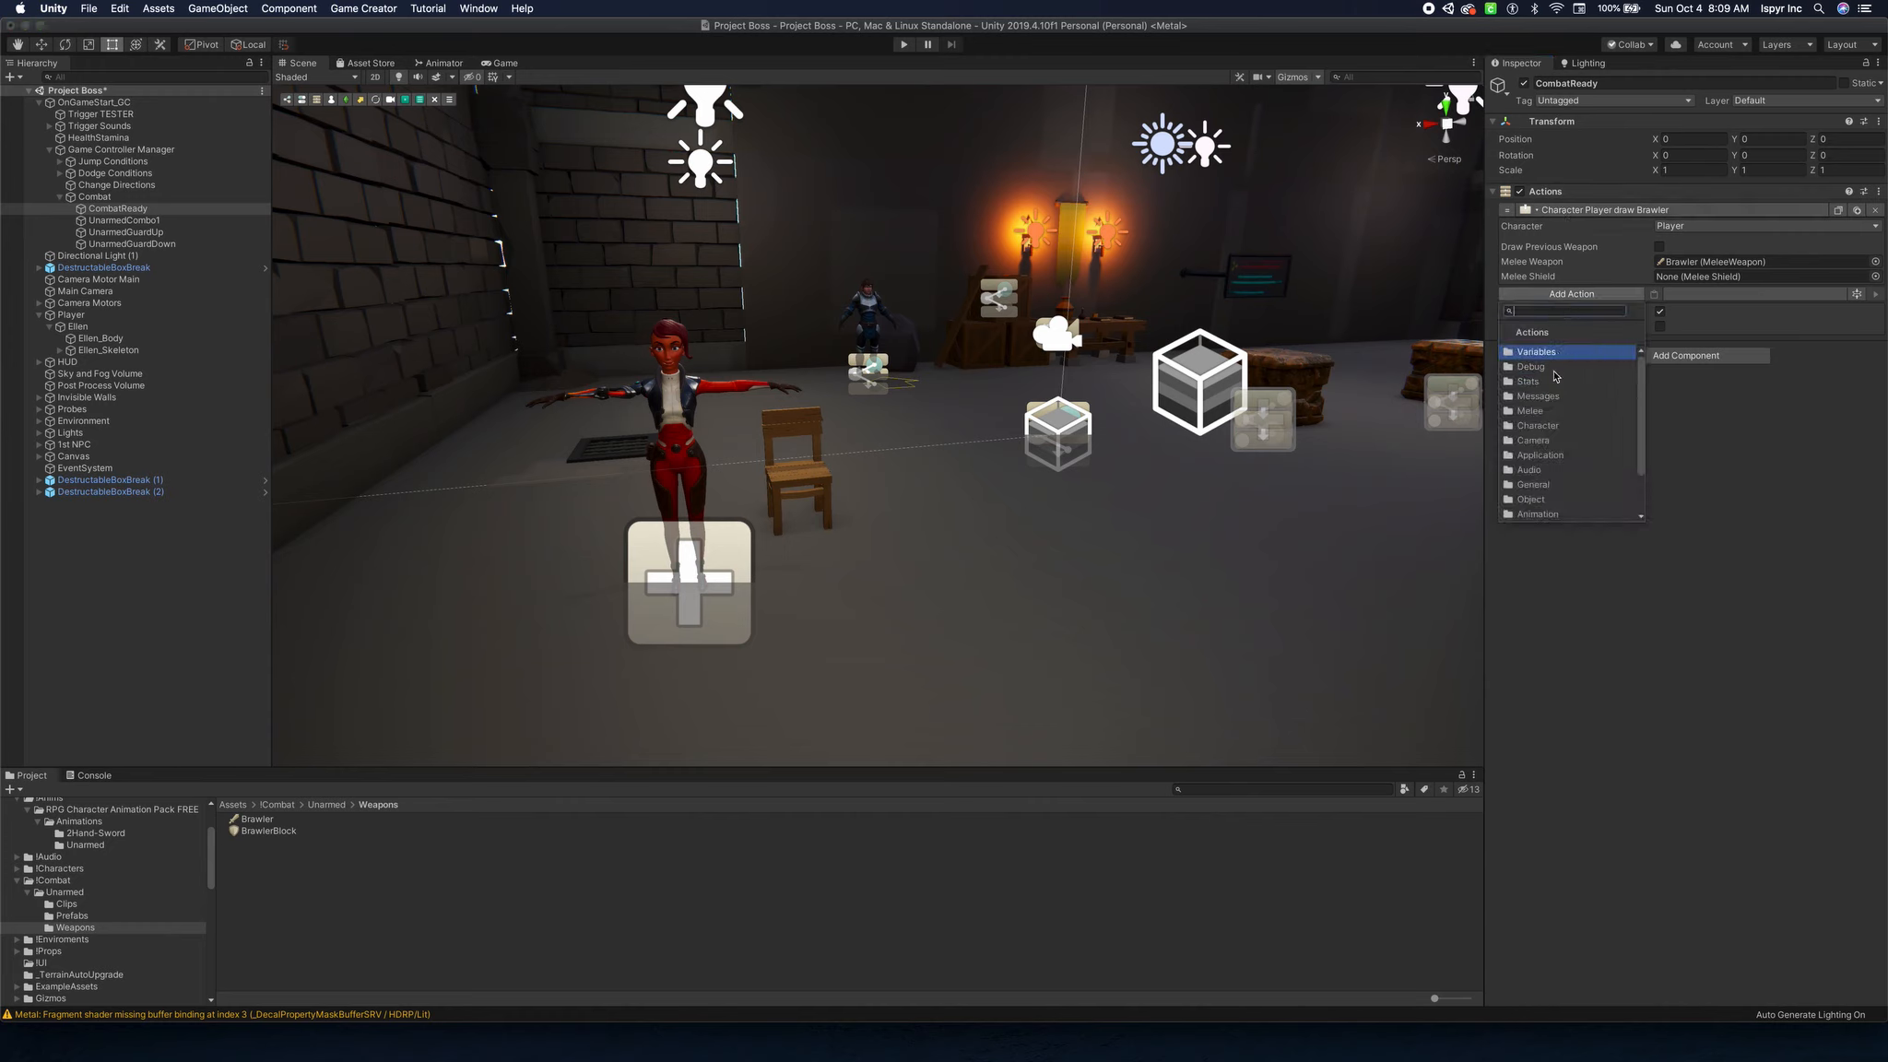
pyautogui.click(1544, 412)
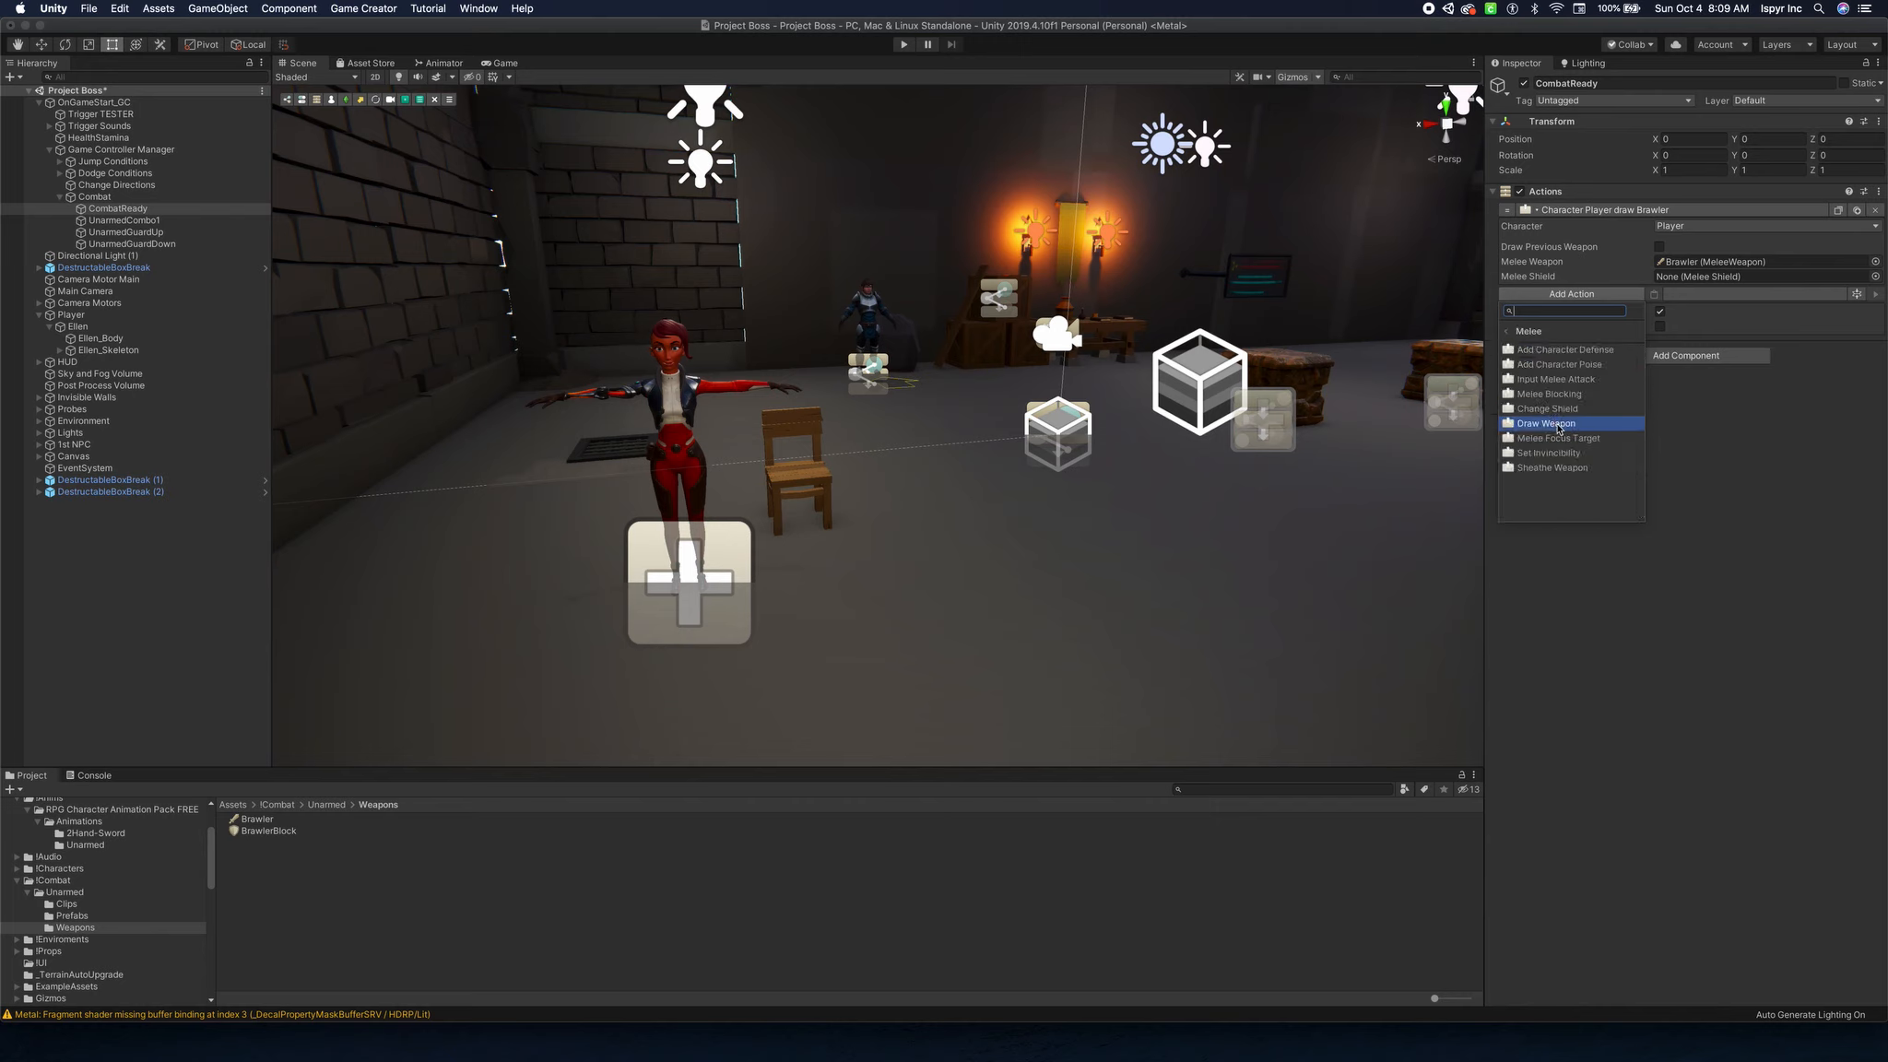
pyautogui.click(1565, 424)
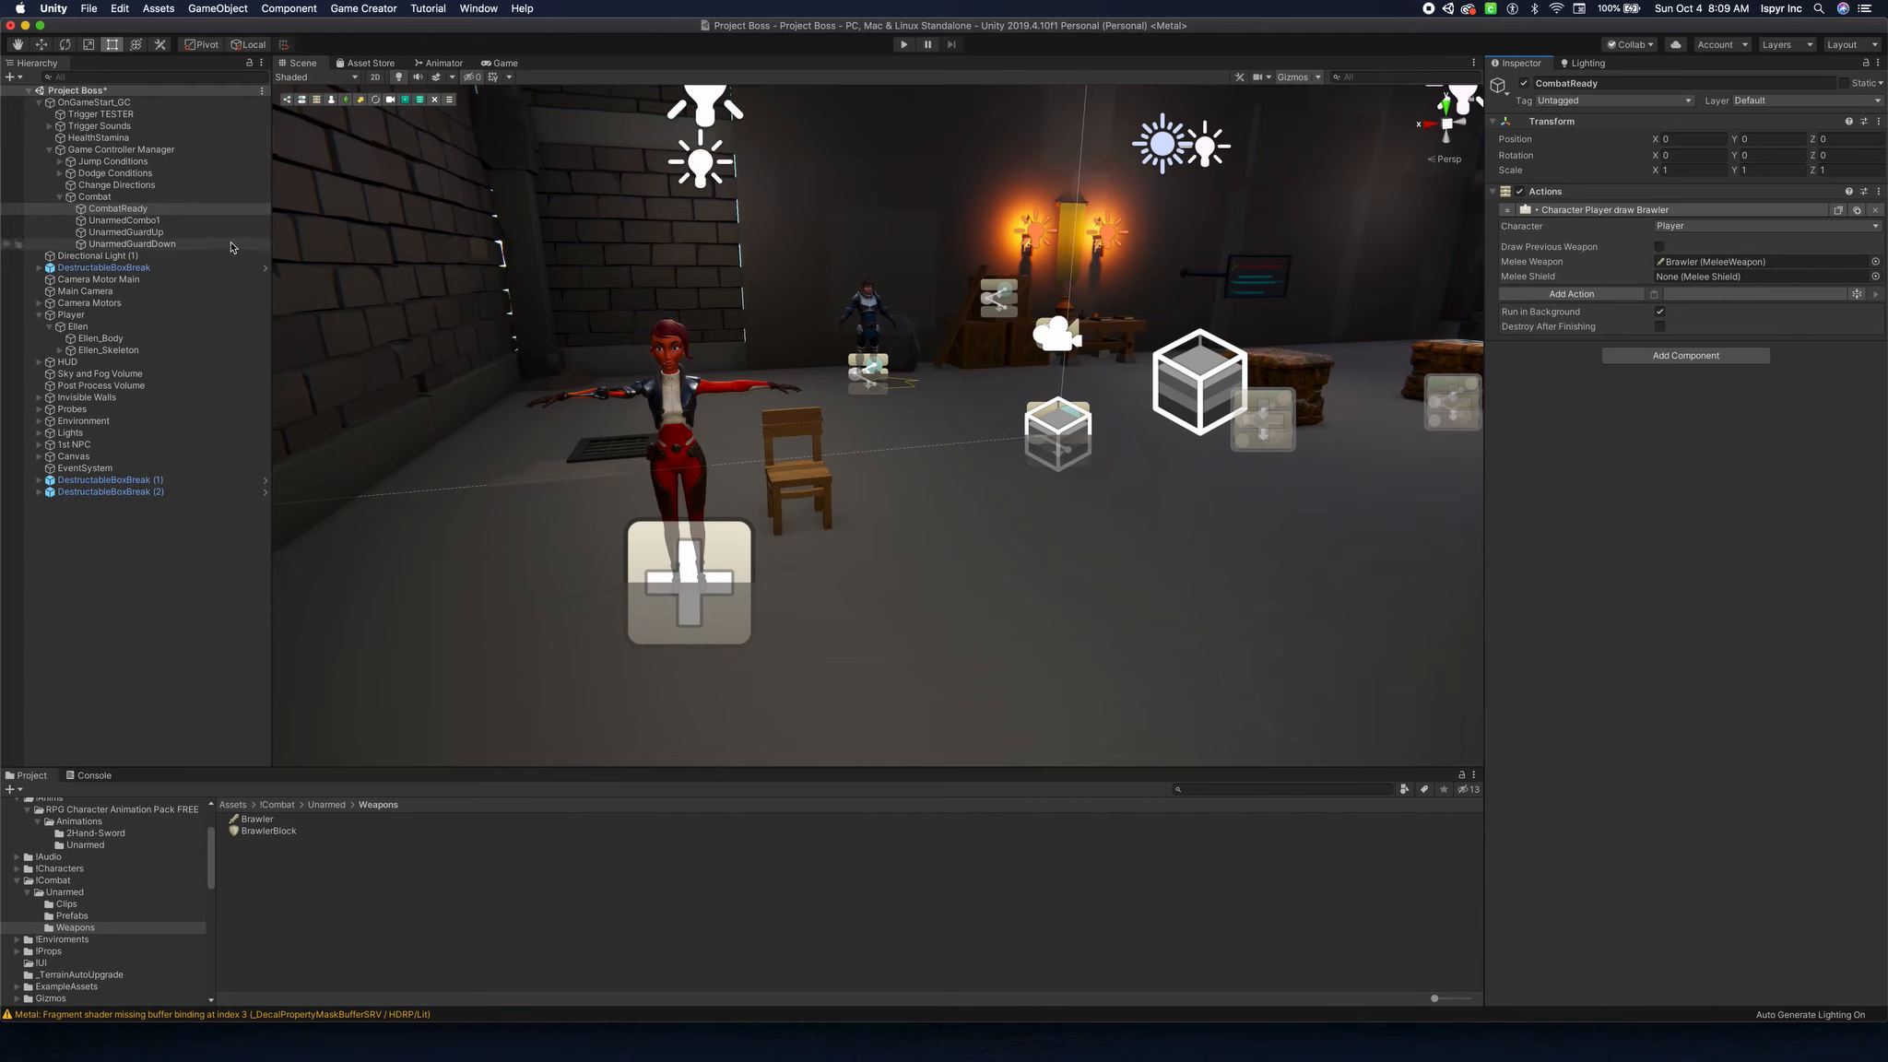
# Open the UnarmedCombo1 actions from the Combat triggers, check the Key options keeping A, and locate Input Melee Attack among the melee actions.
pyautogui.click(133, 197)
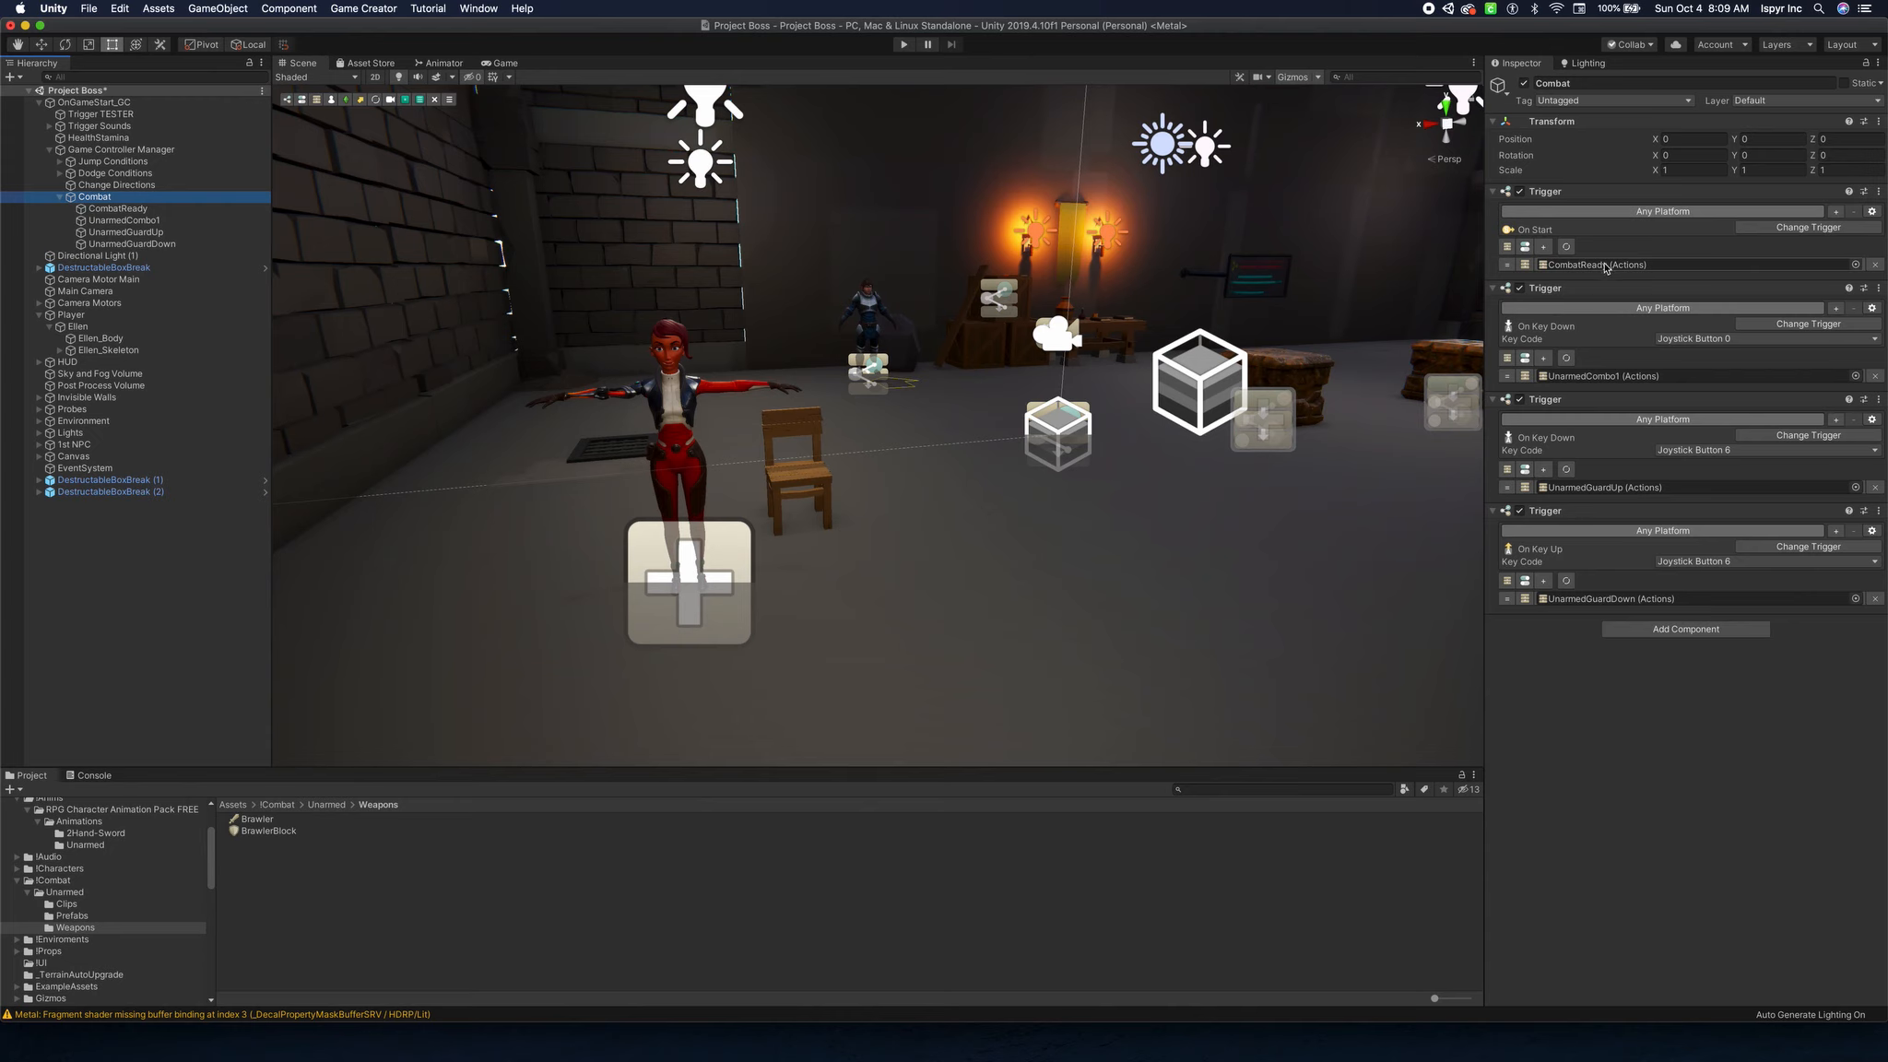
pyautogui.doubleClick(1597, 376)
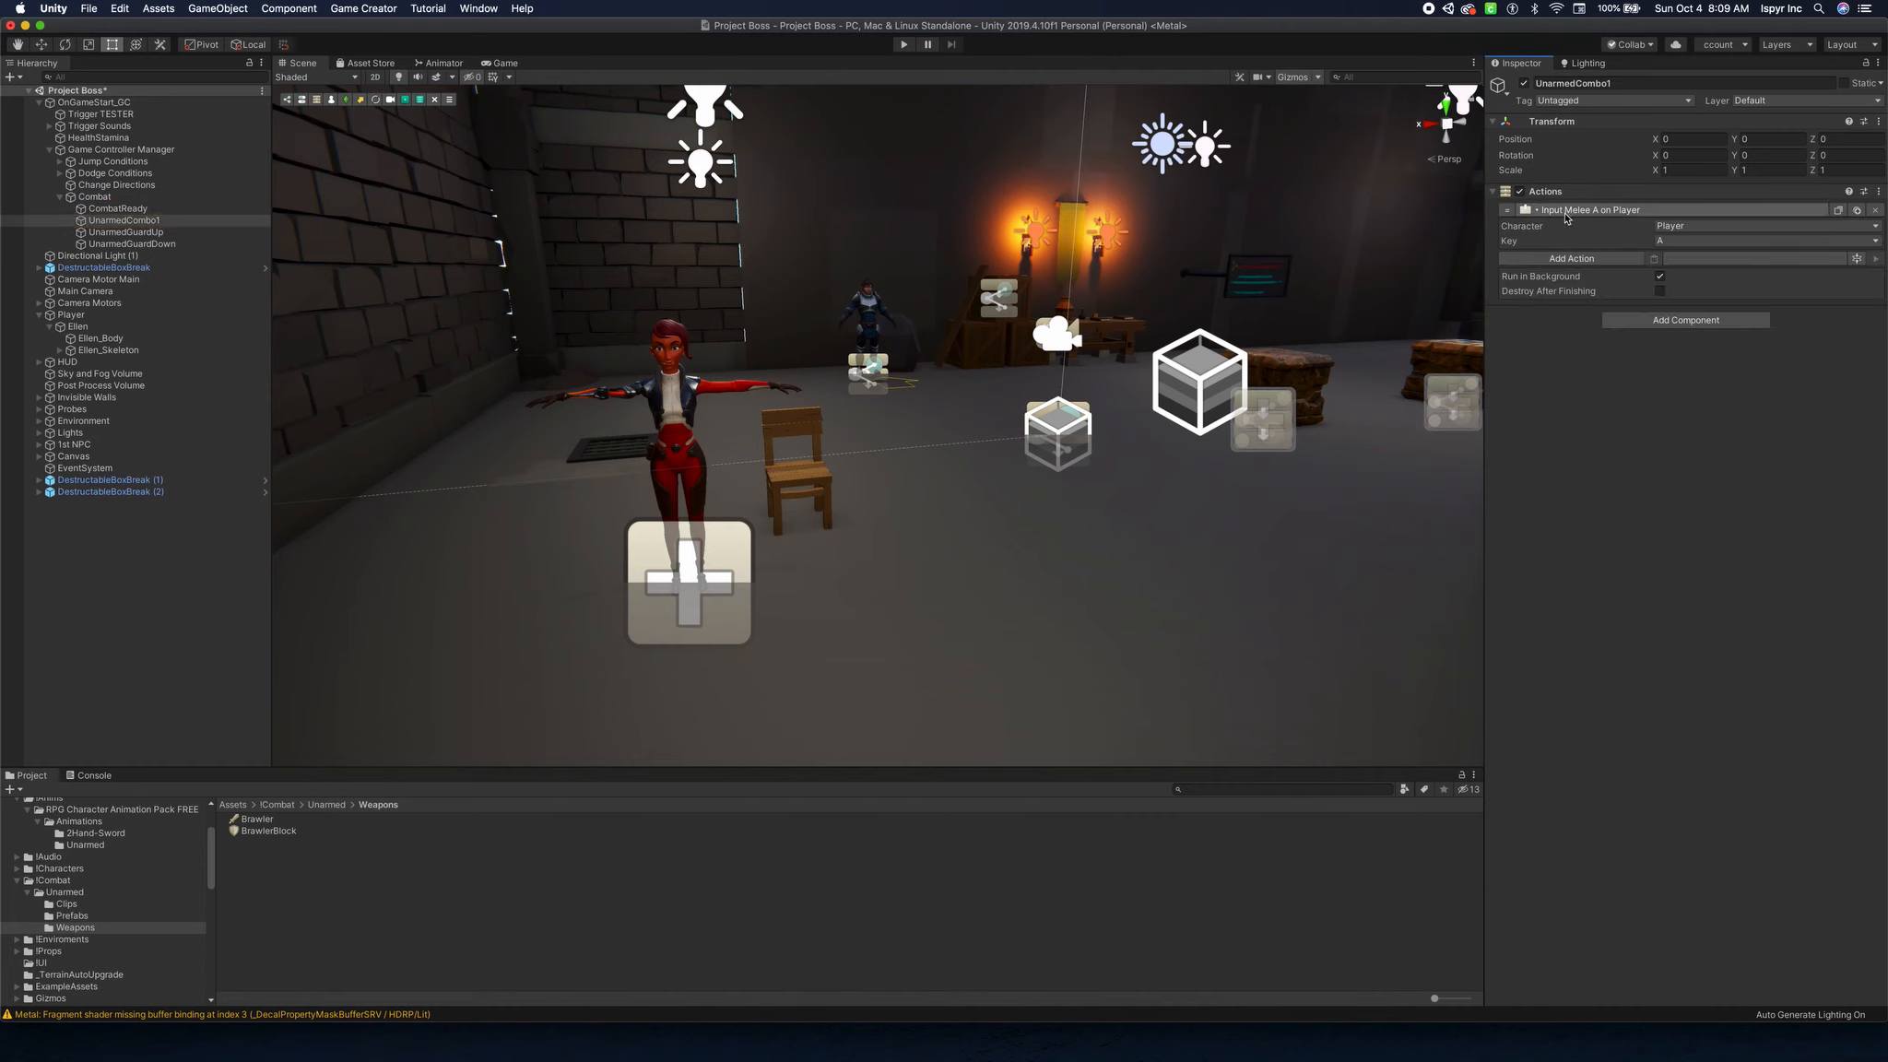
pyautogui.click(1674, 242)
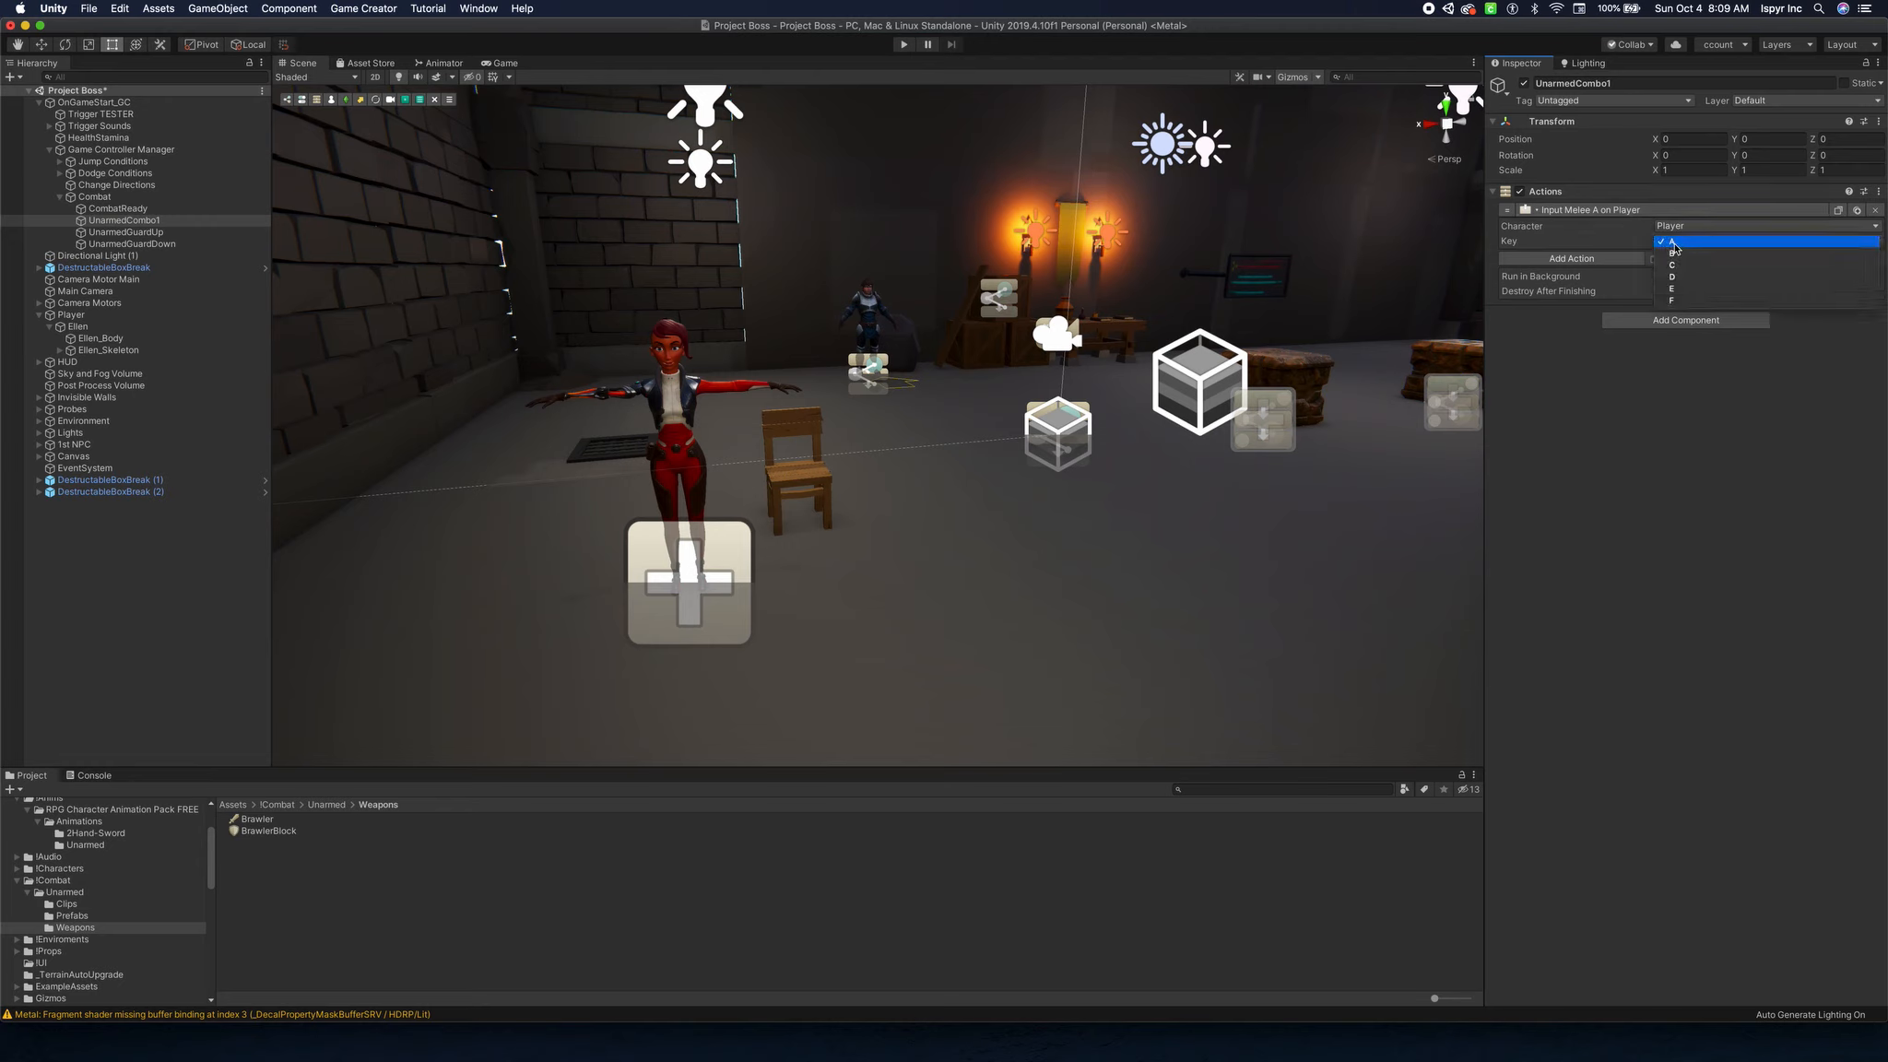
pyautogui.click(1673, 243)
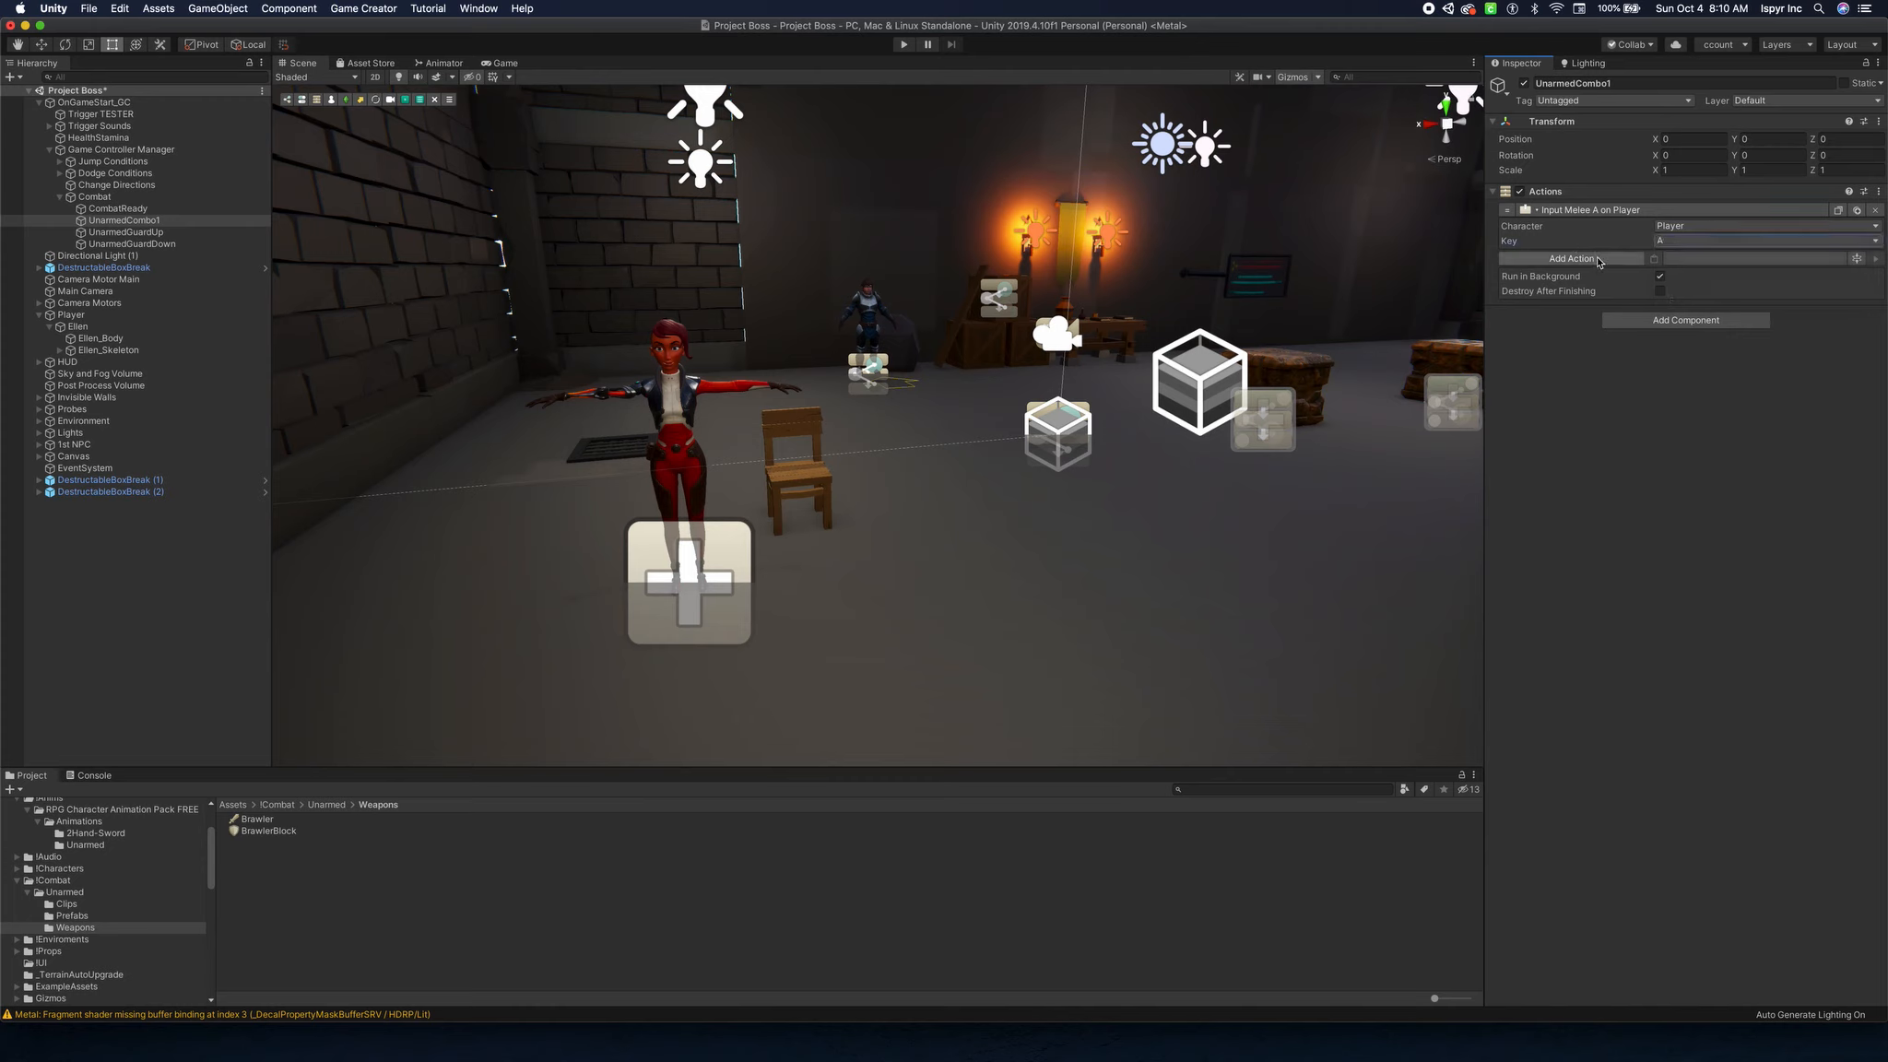
pyautogui.click(1574, 260)
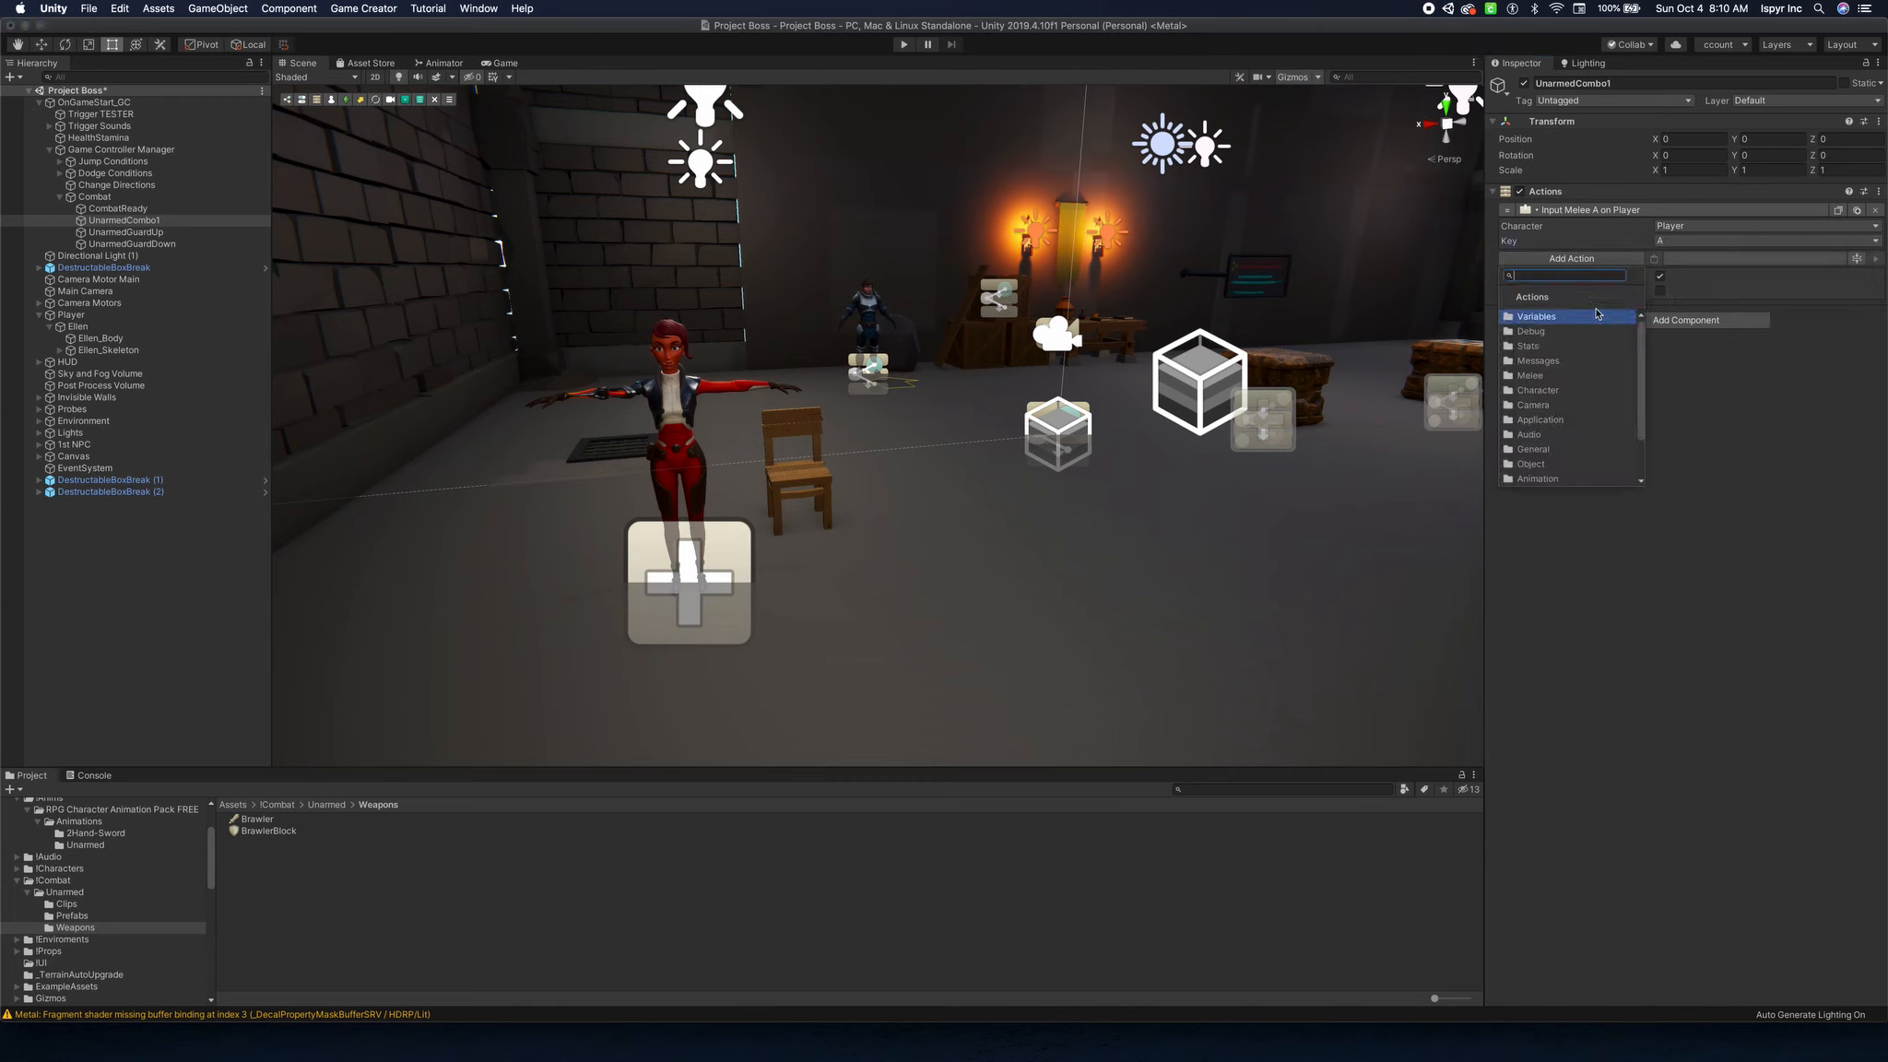
pyautogui.click(1536, 378)
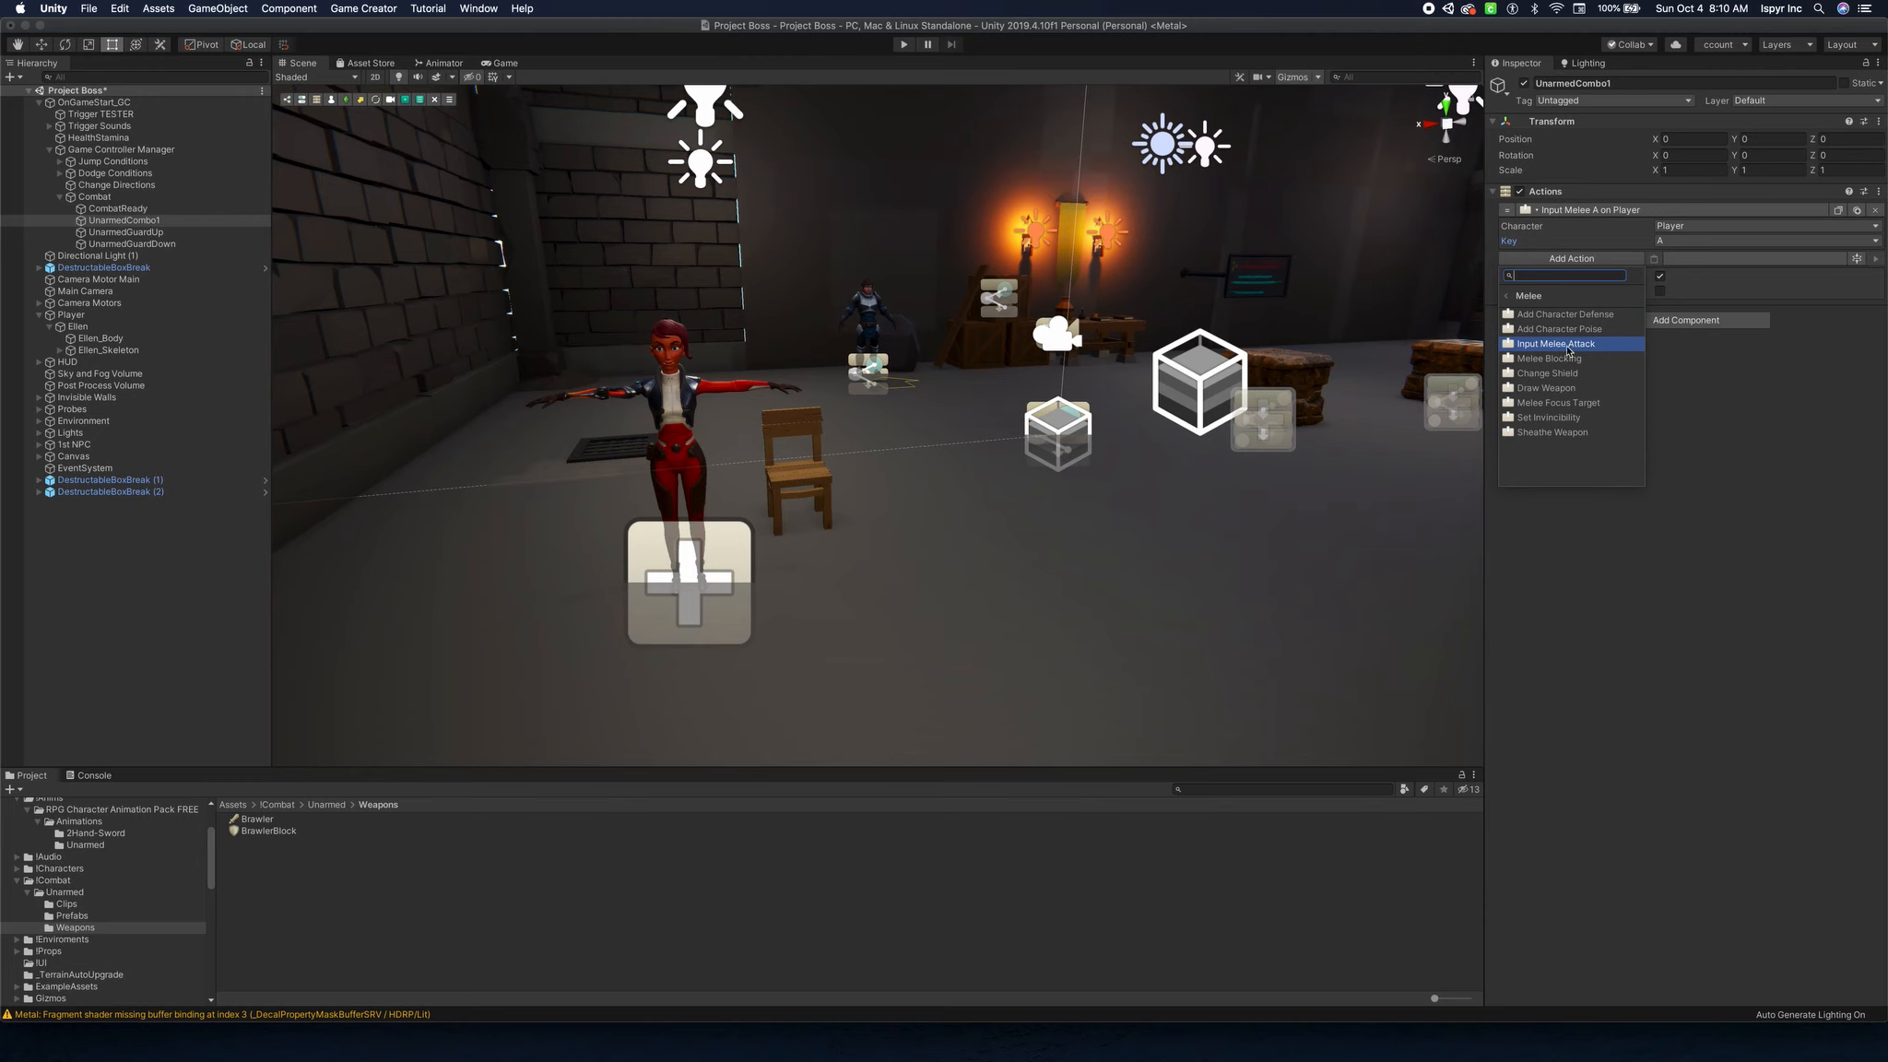
pyautogui.click(1568, 350)
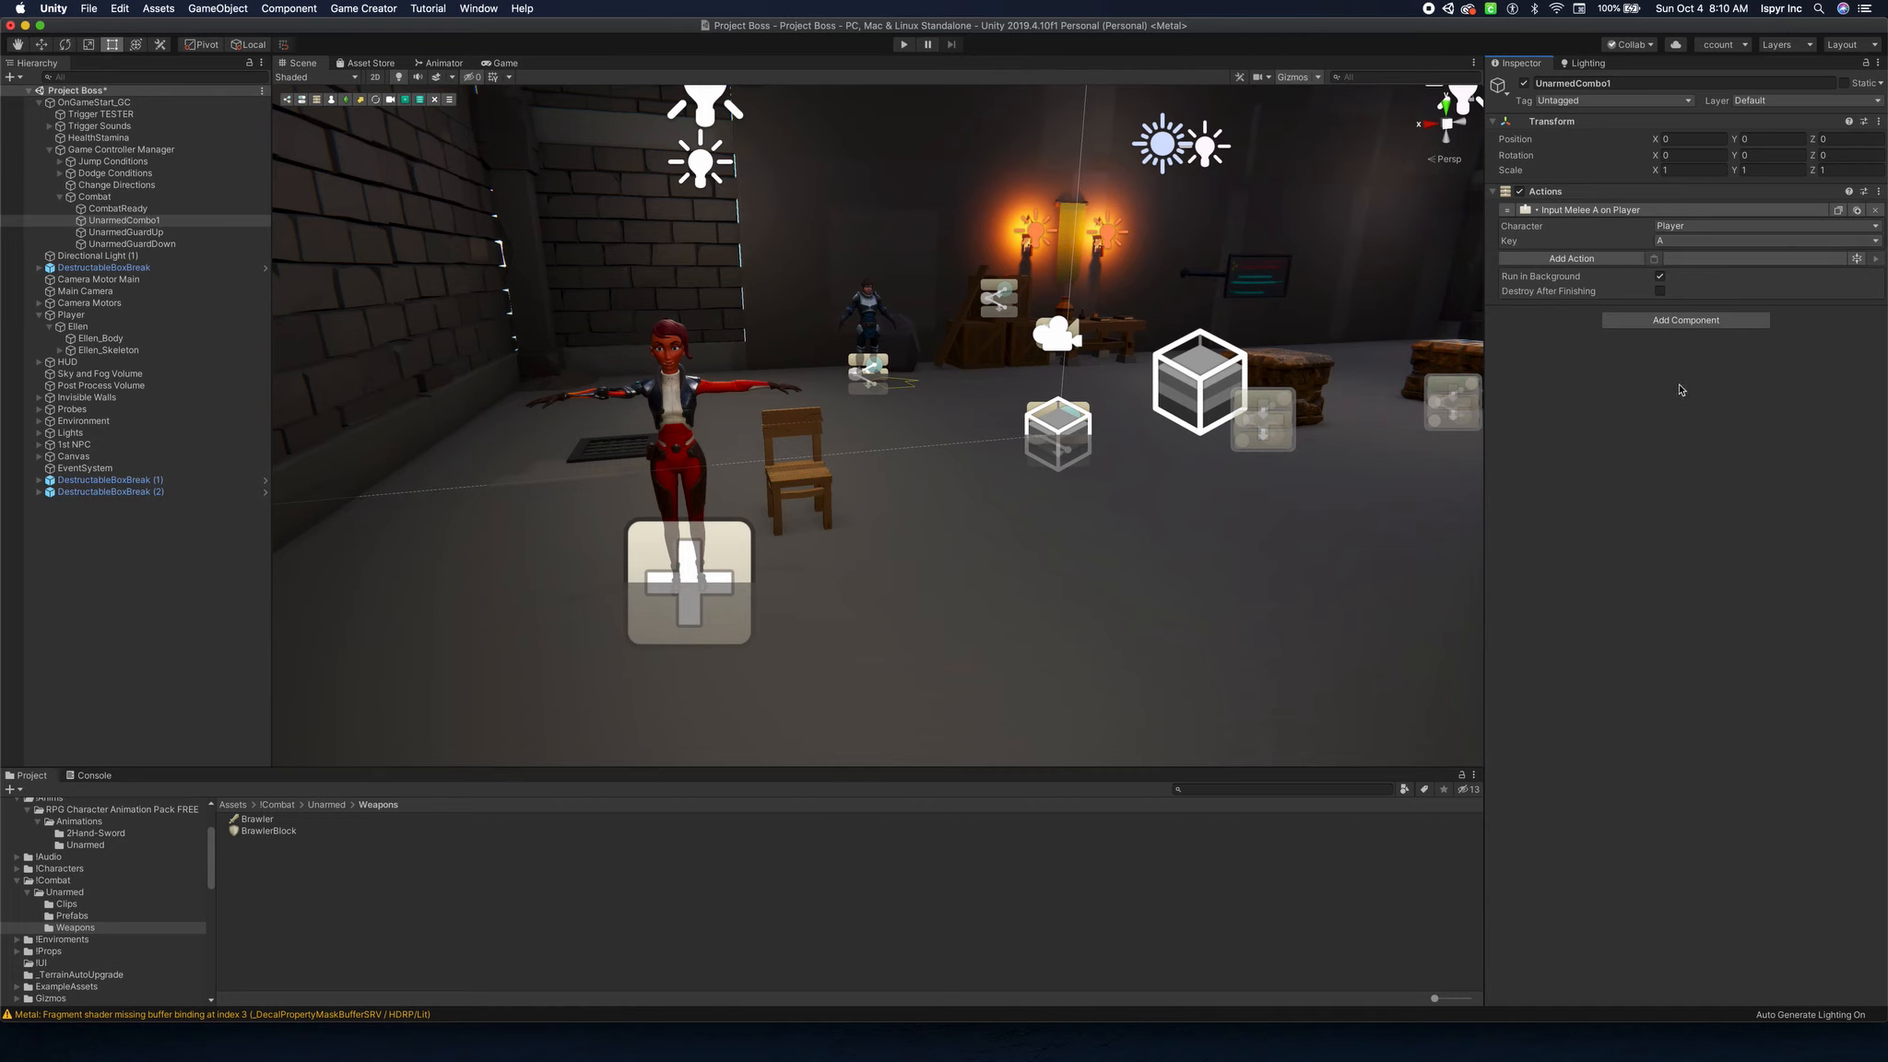
# Open the UnarmedGuardUp actions from the Combat triggers and find Melee Blocking among the melee actions, without adding another one.
pyautogui.click(100, 196)
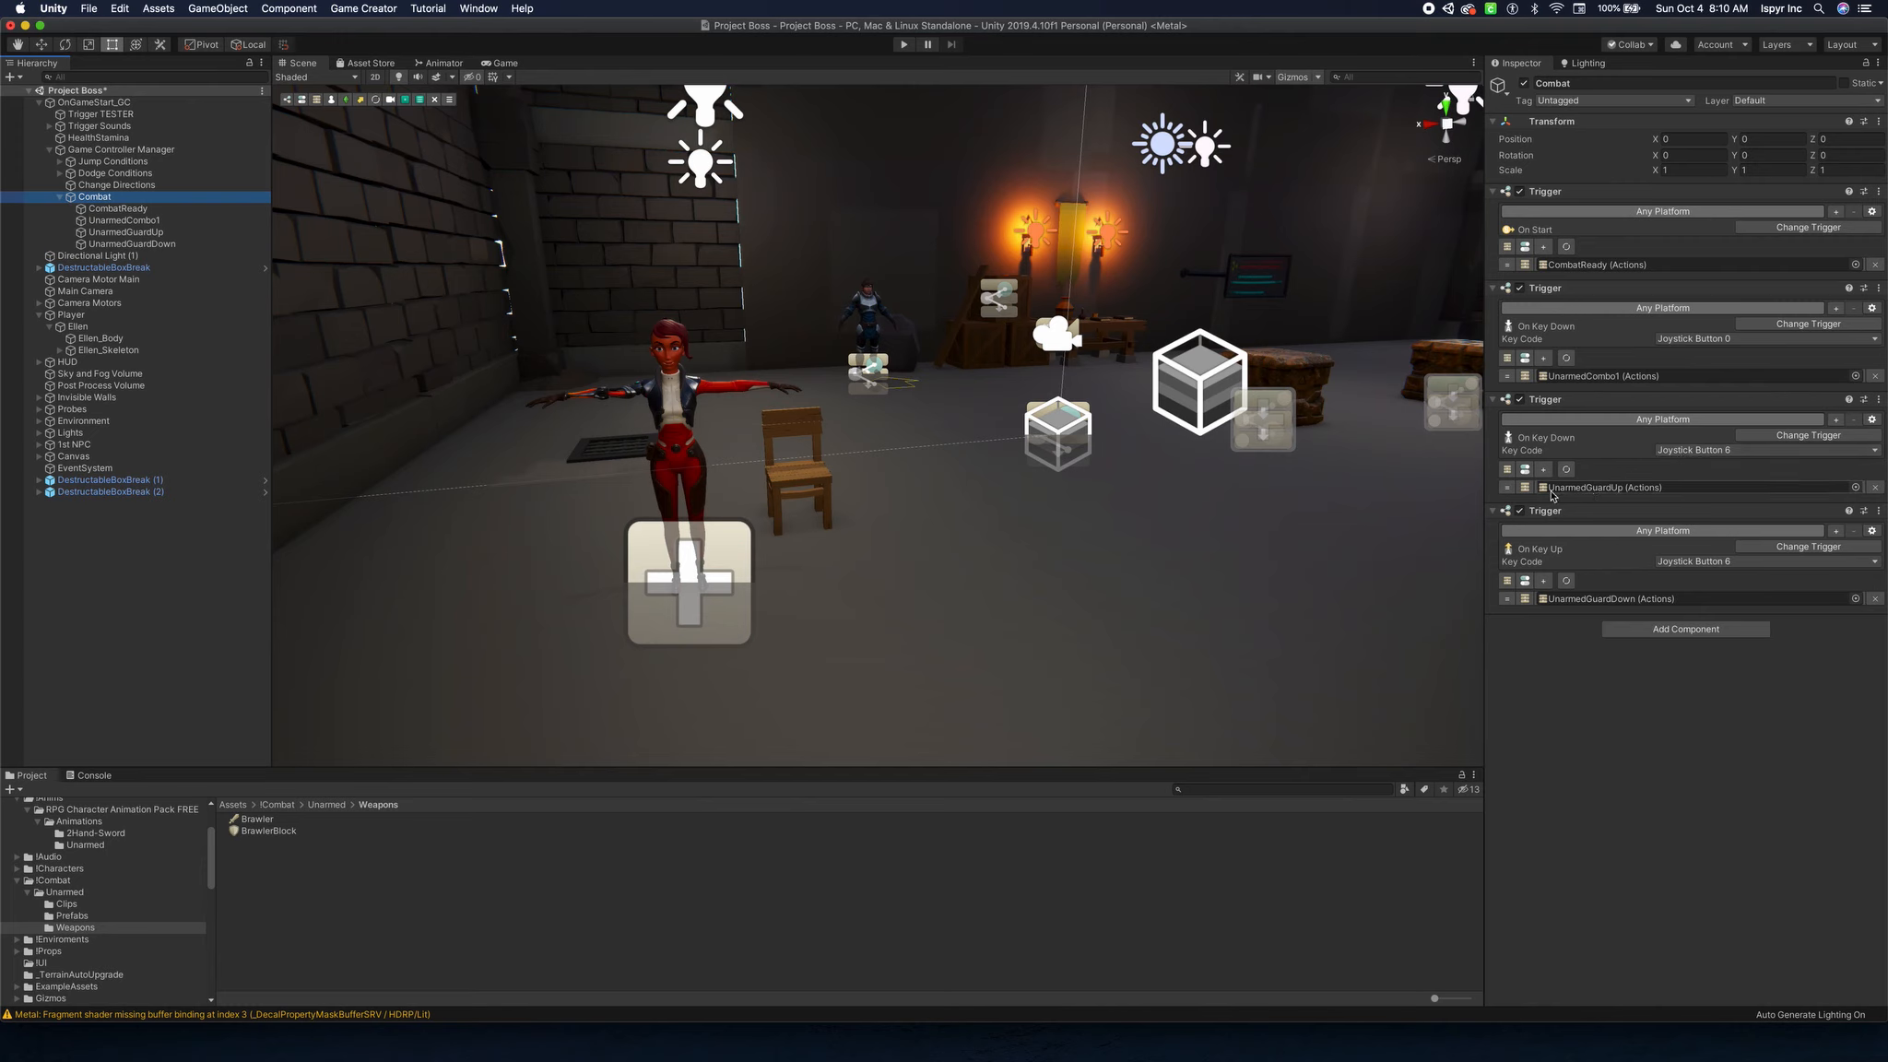
pyautogui.doubleClick(1593, 488)
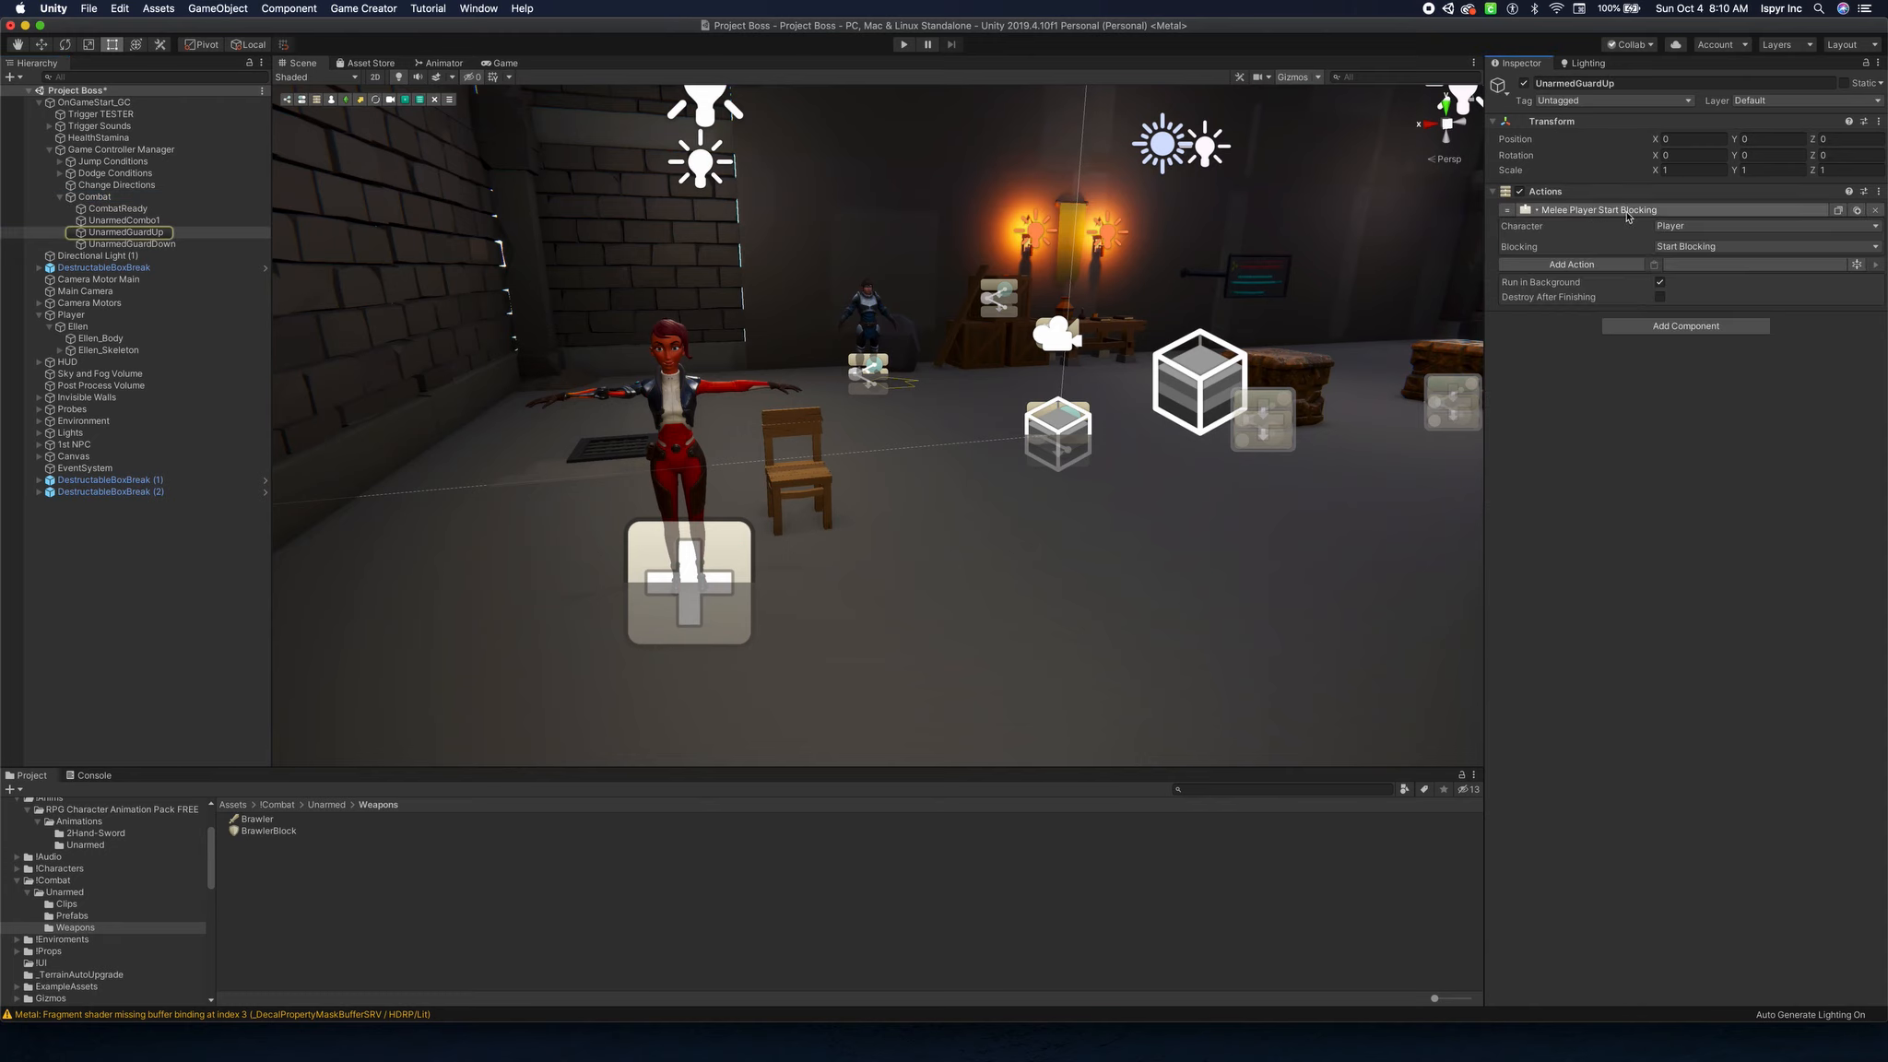
pyautogui.click(1570, 265)
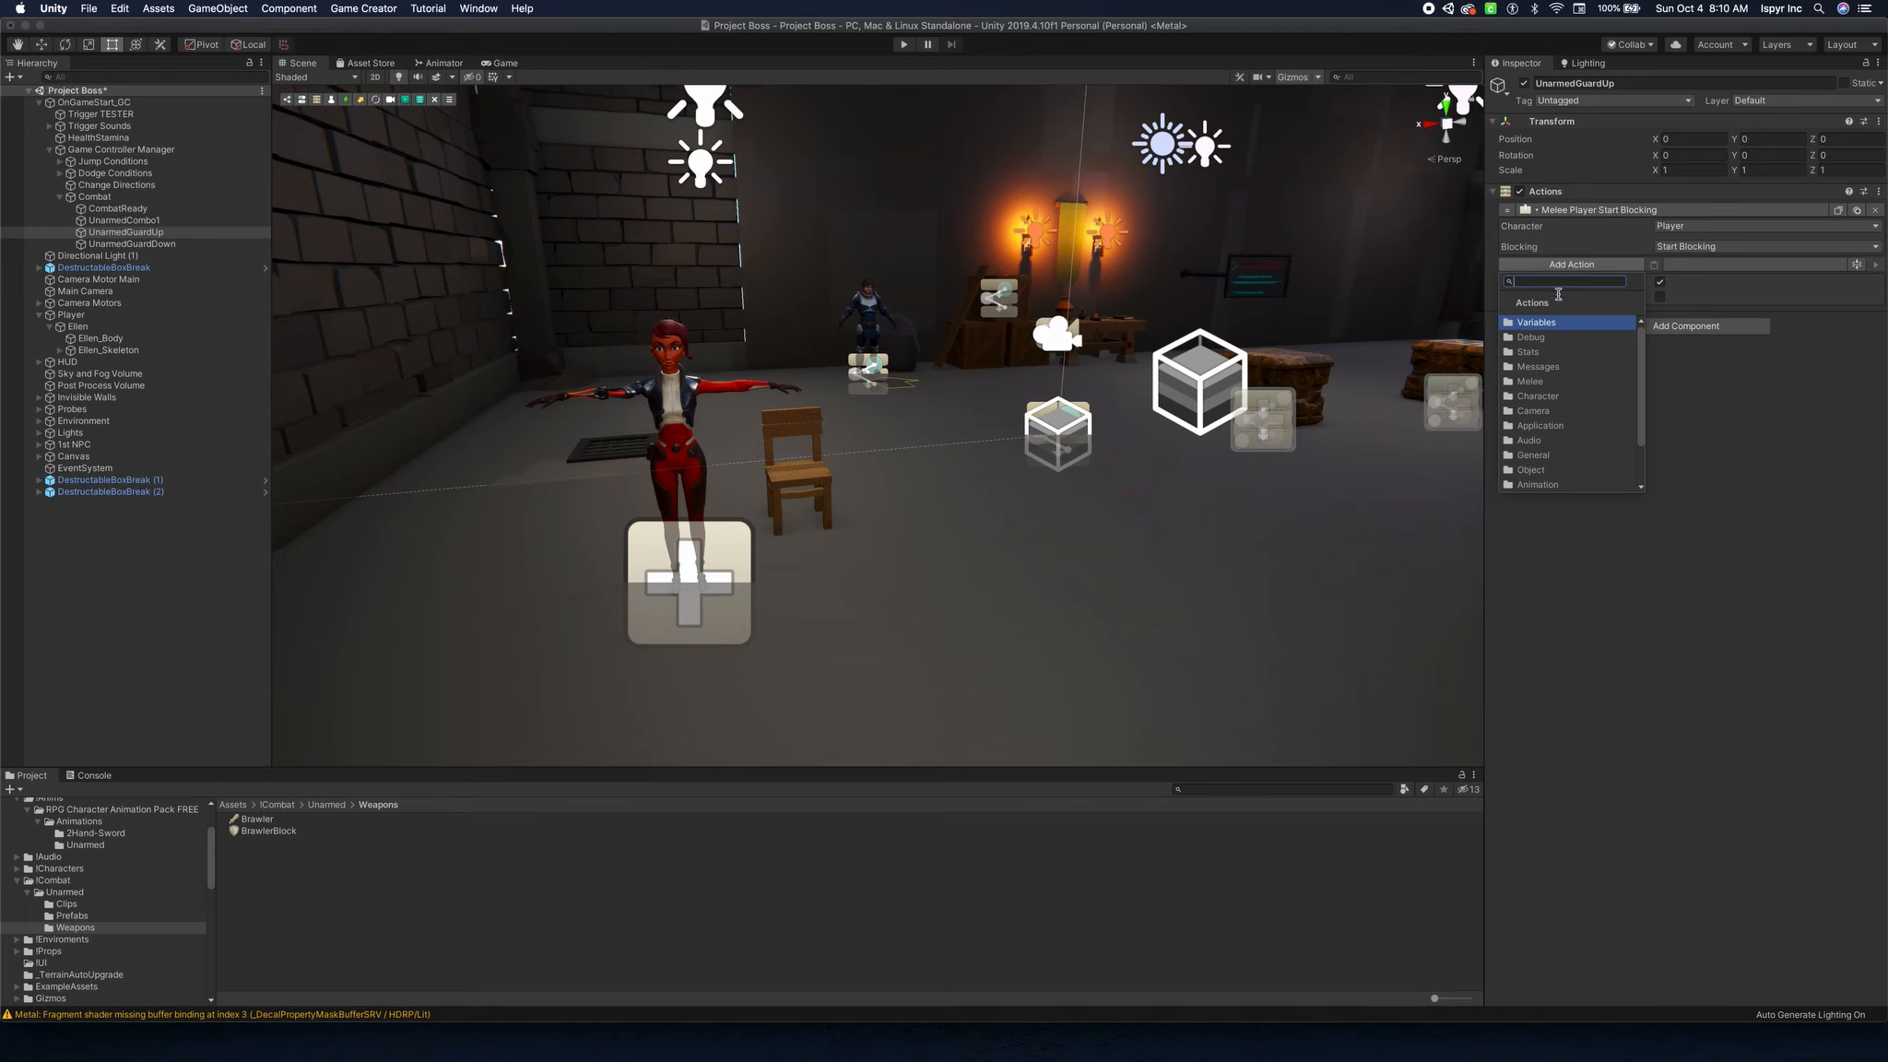
pyautogui.click(1547, 381)
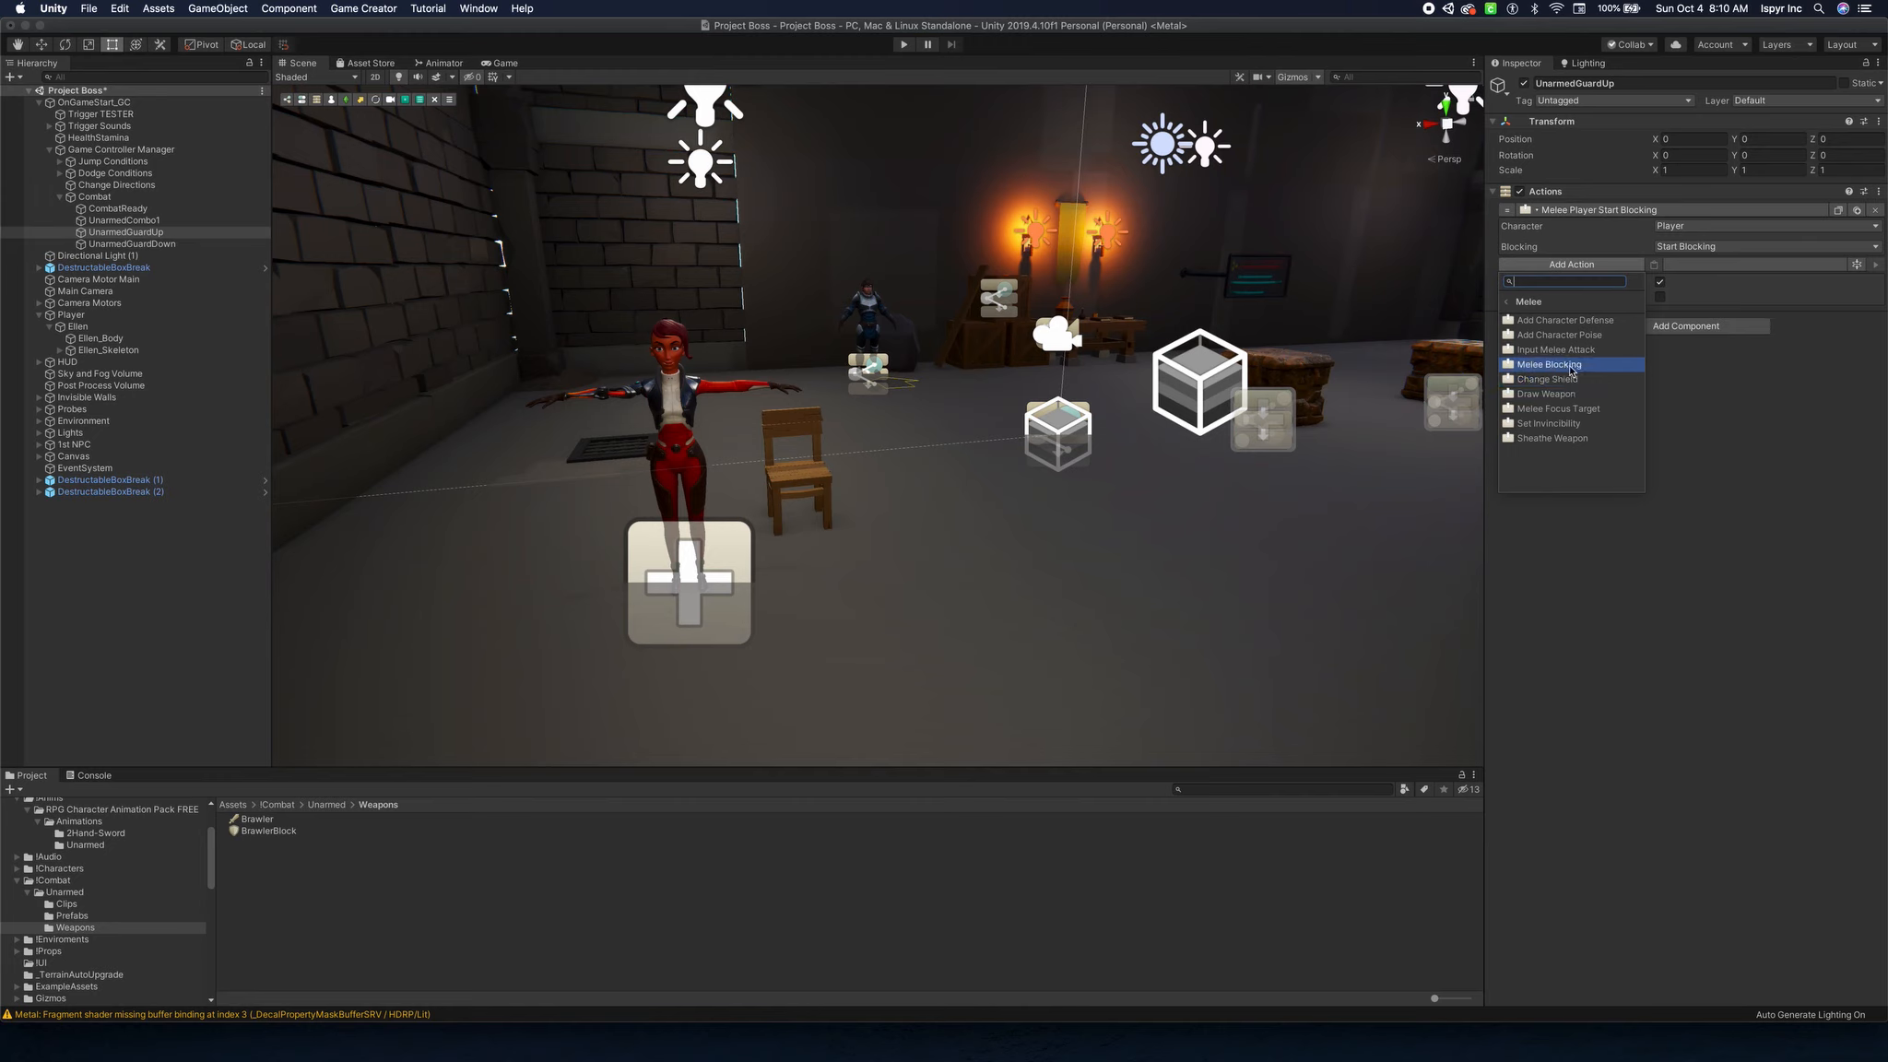
pyautogui.click(1748, 336)
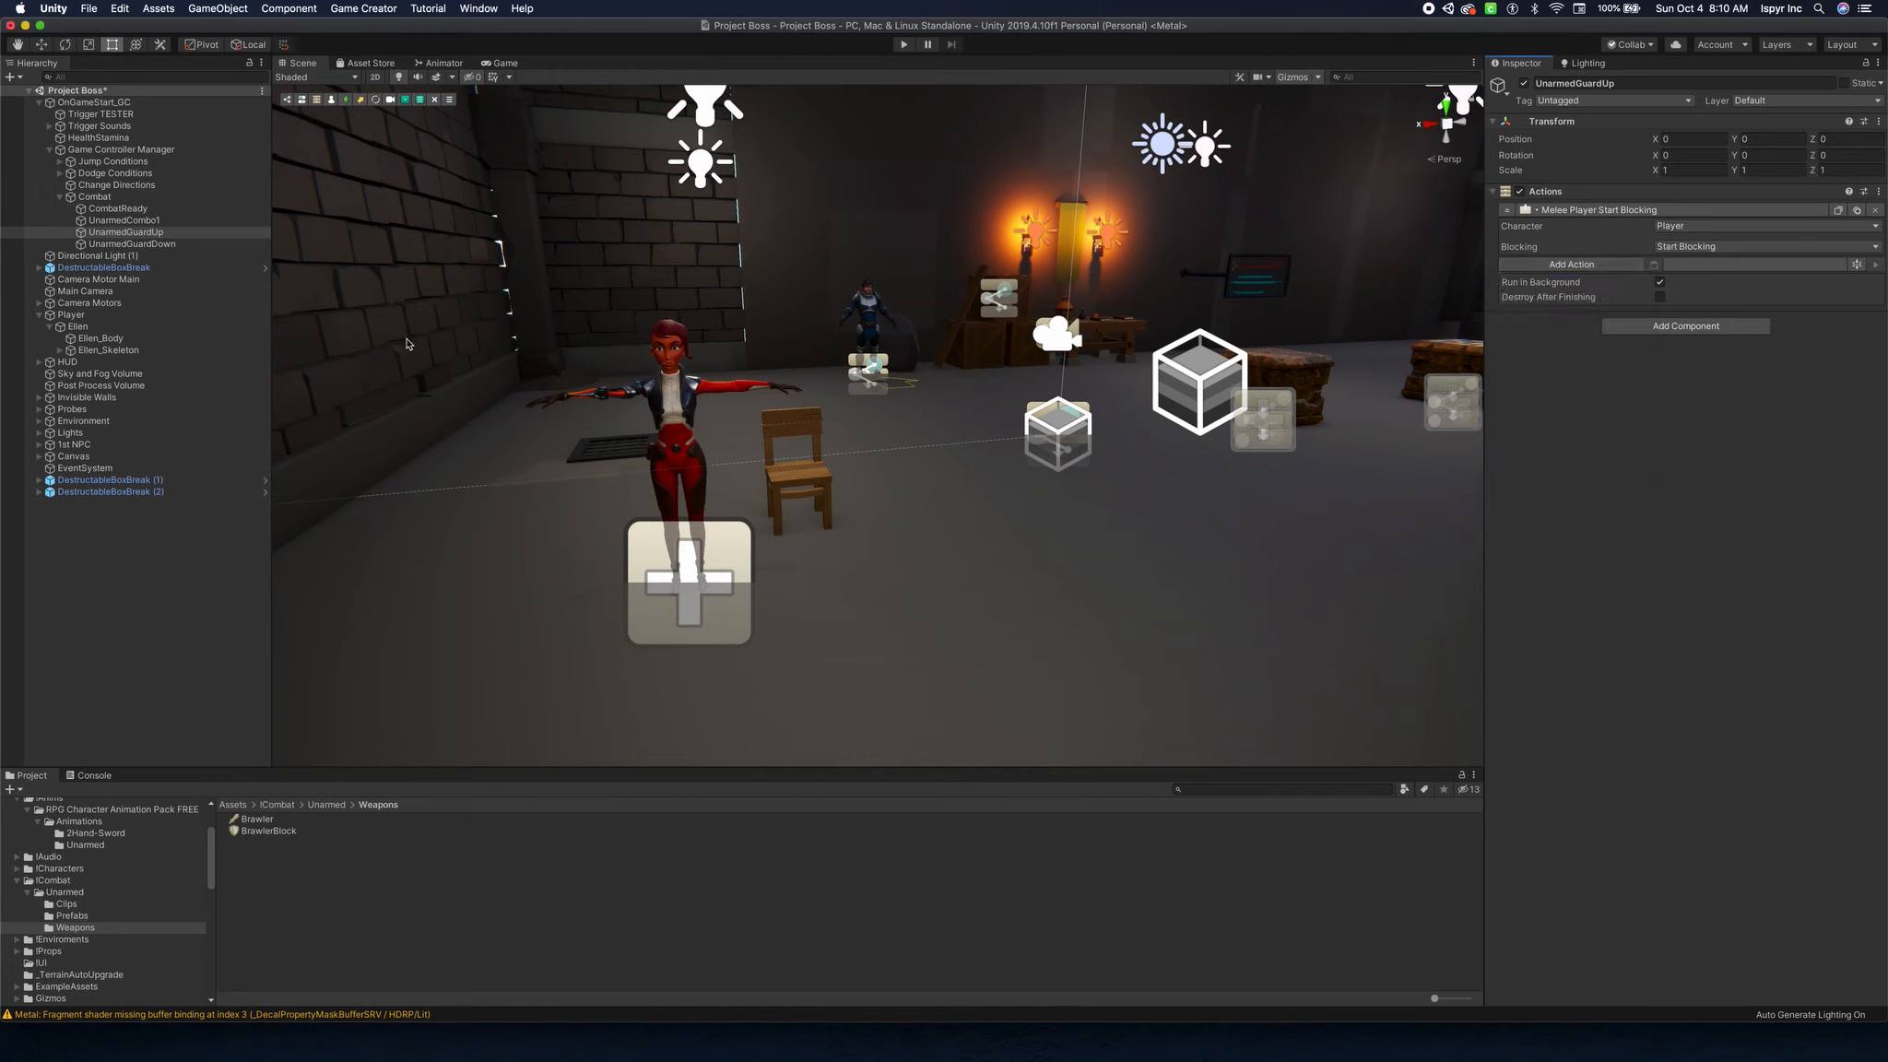
# Inspect the UnarmedGuardDown actions called by the Combat object's key-up trigger, and return to the Combat object.
pyautogui.click(148, 197)
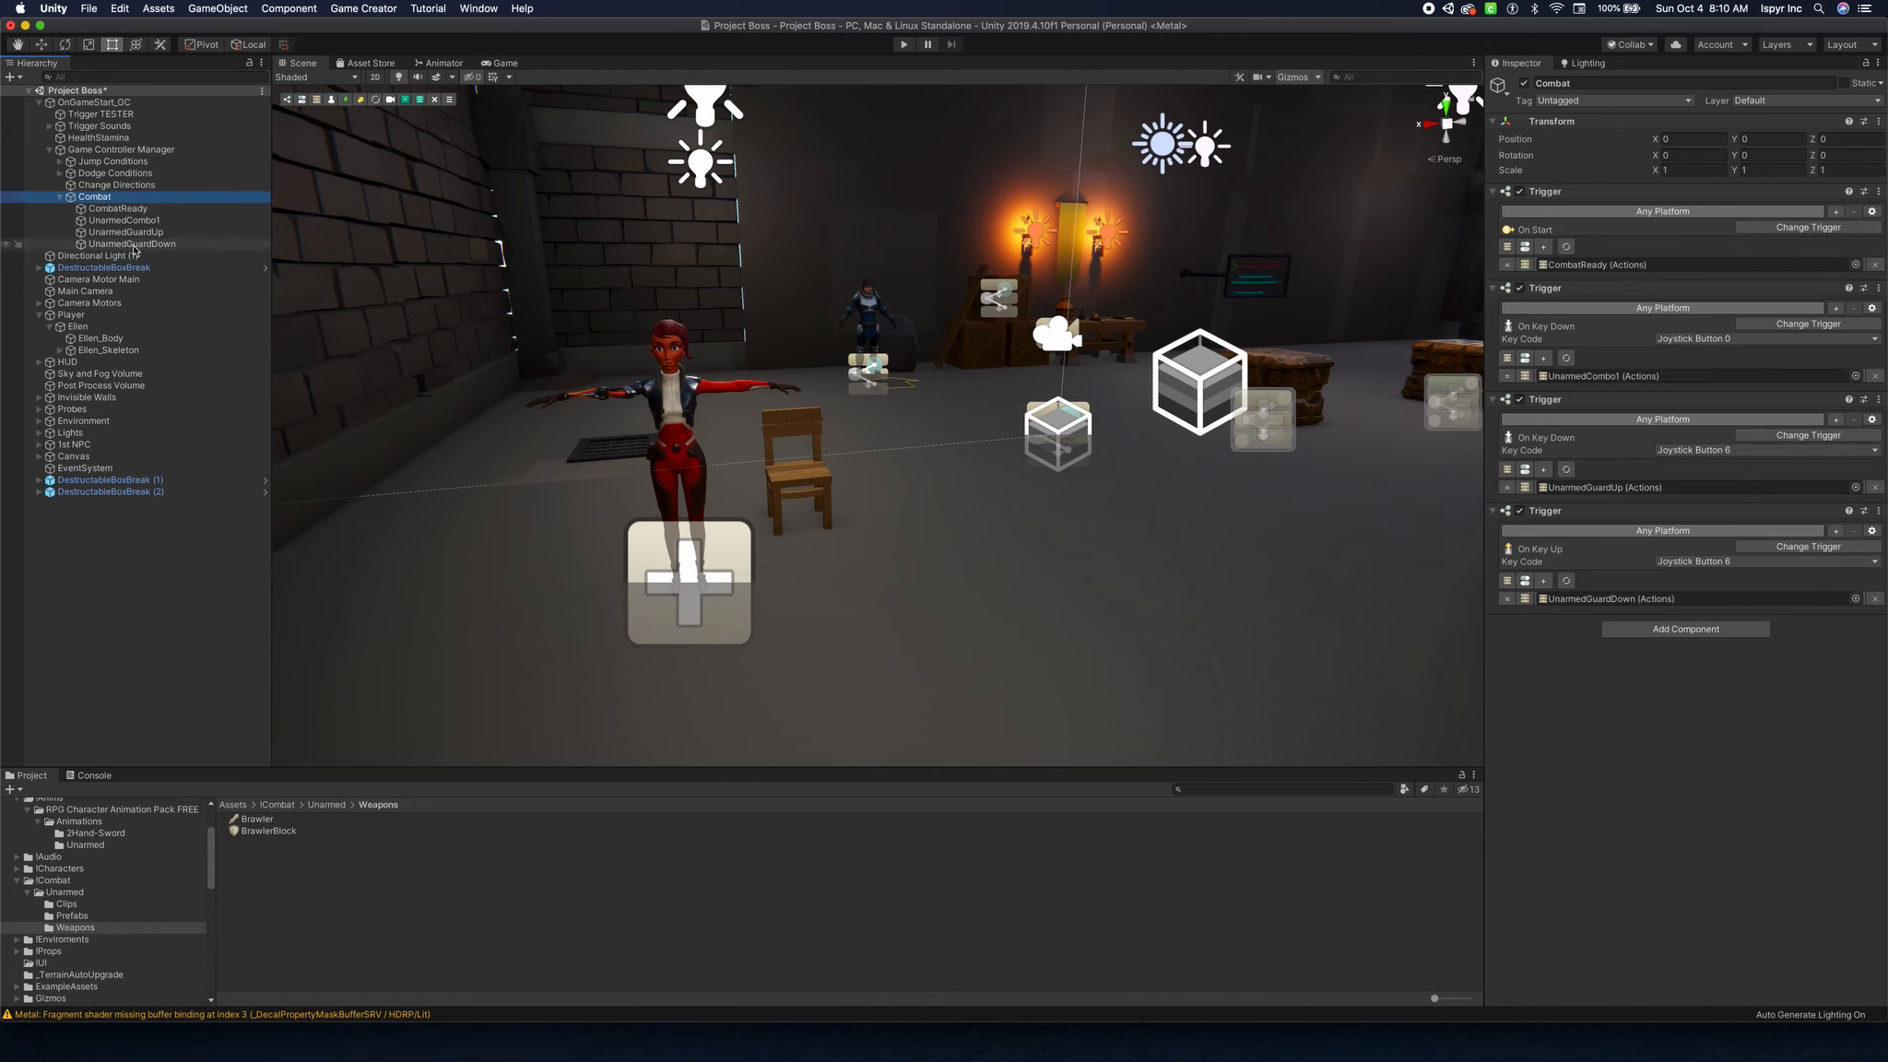
pyautogui.doubleClick(1579, 599)
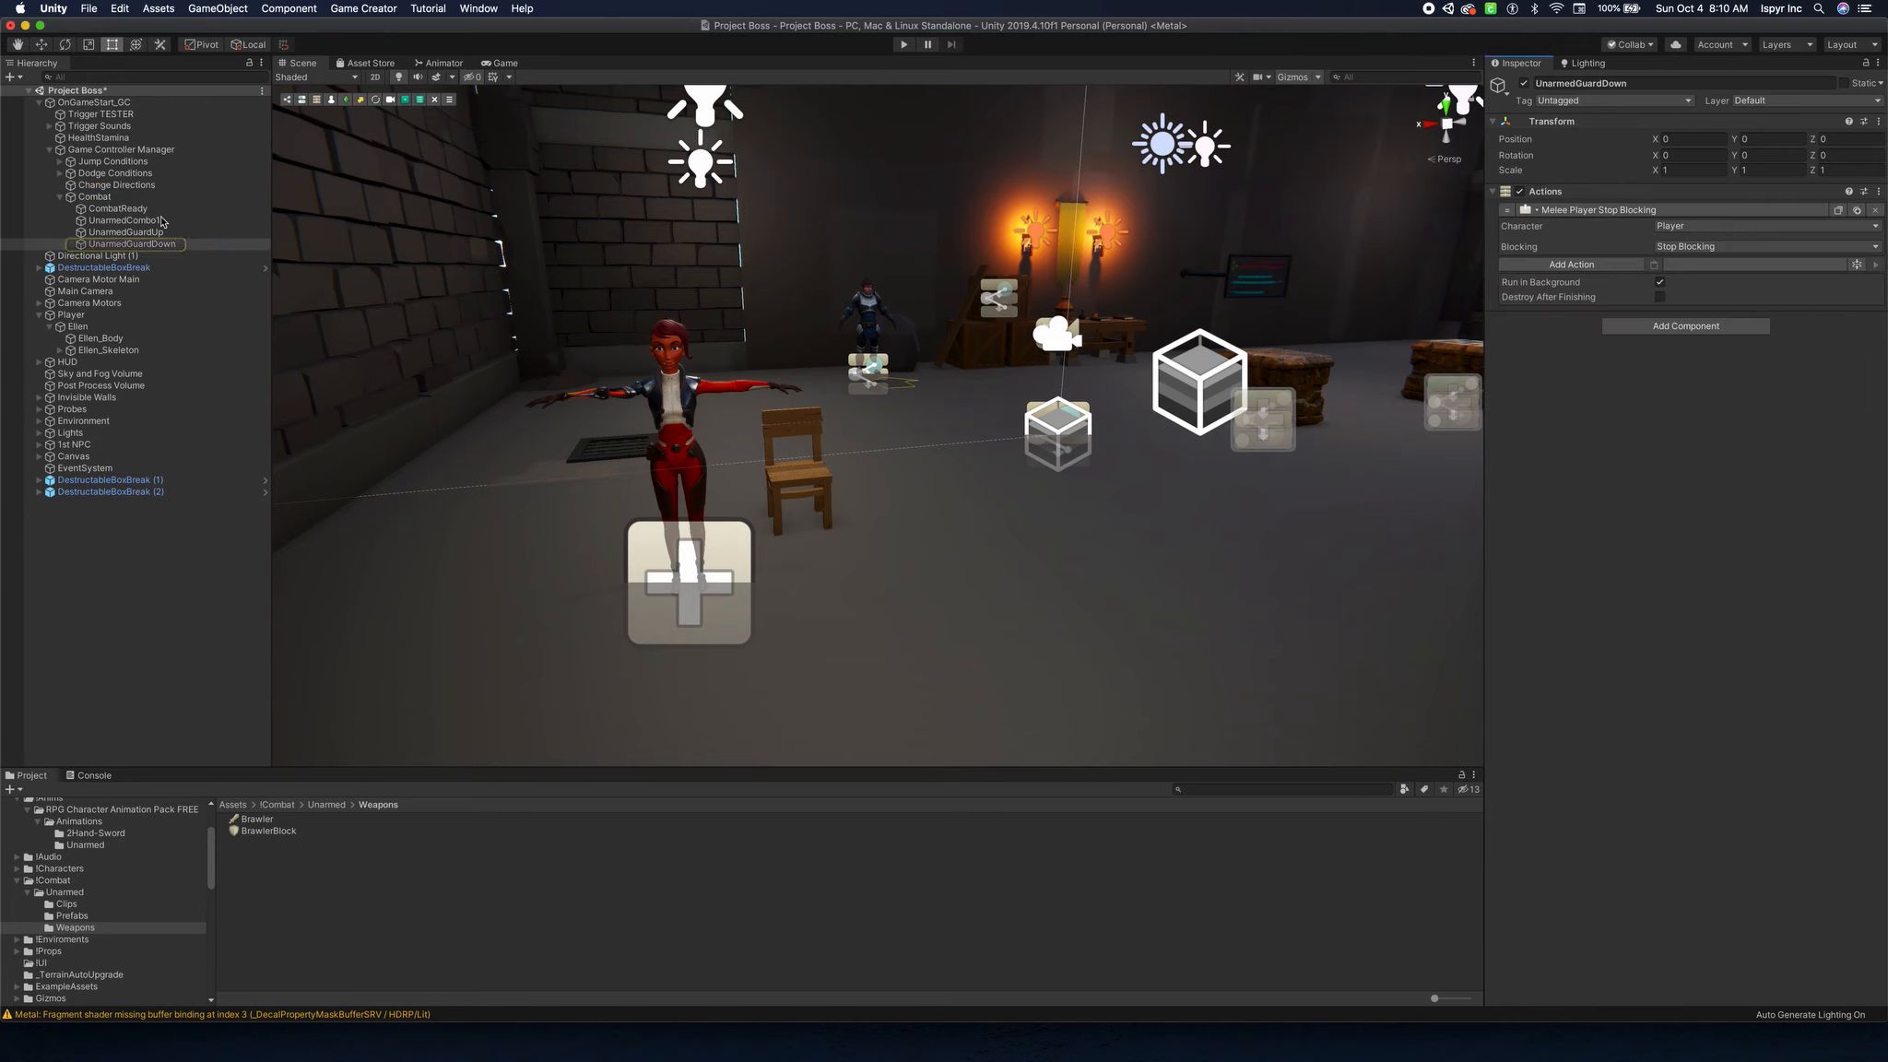
pyautogui.click(95, 197)
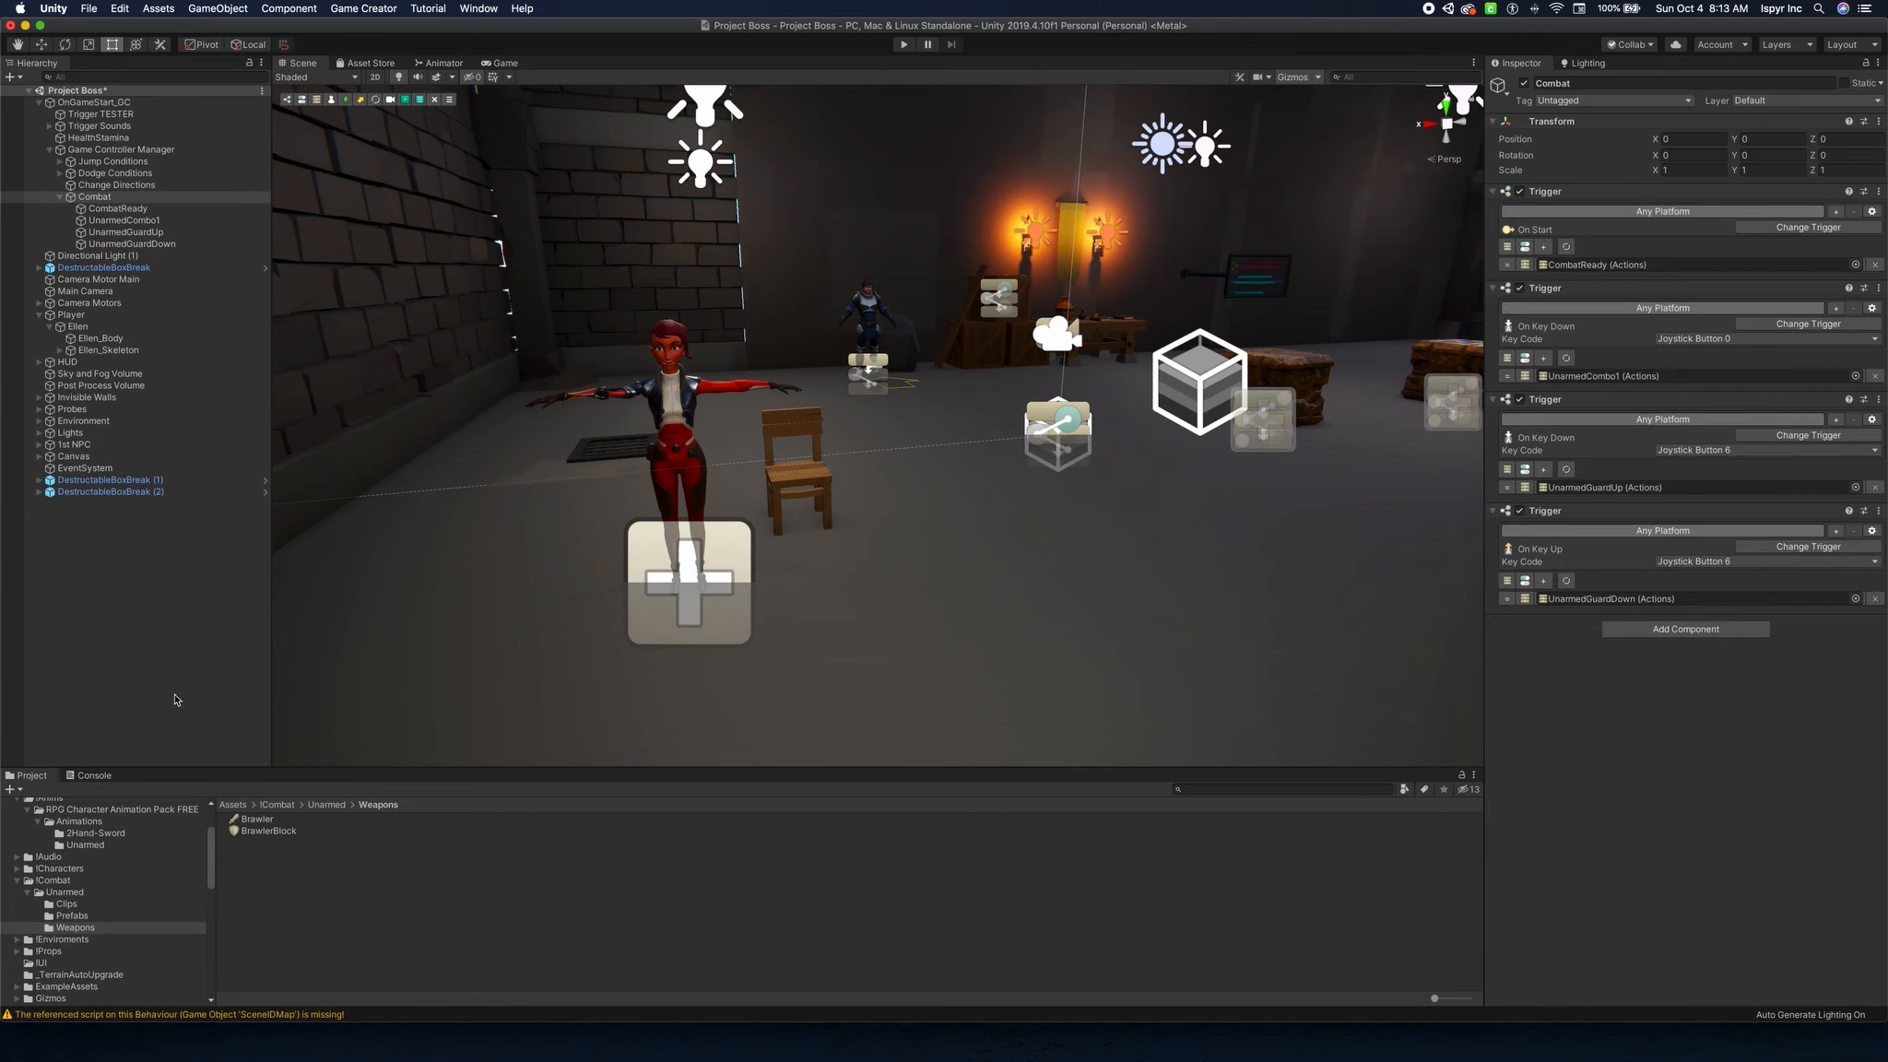
# Review the Combo01 clip in the Unarmed Clips folder, from its animation, effects and combat settings to its attack phases and On Execute actions.
pyautogui.click(66, 904)
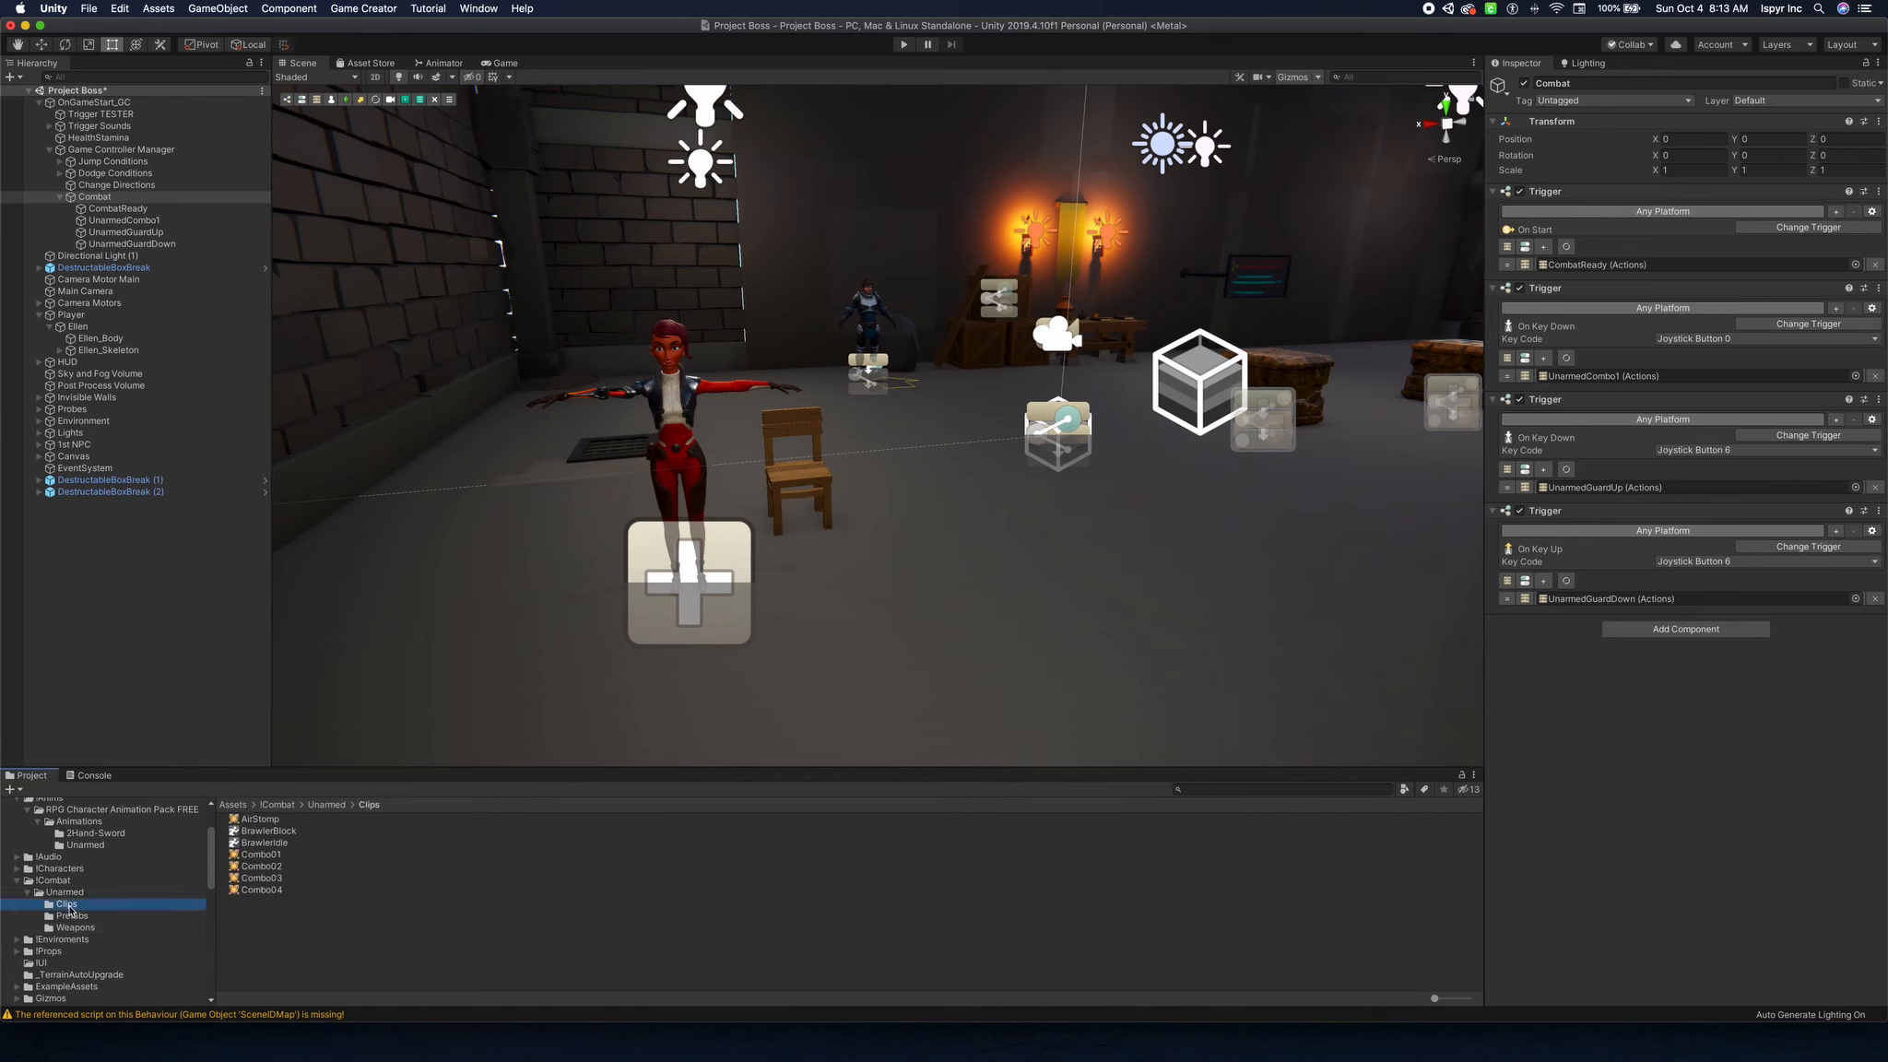
pyautogui.click(283, 856)
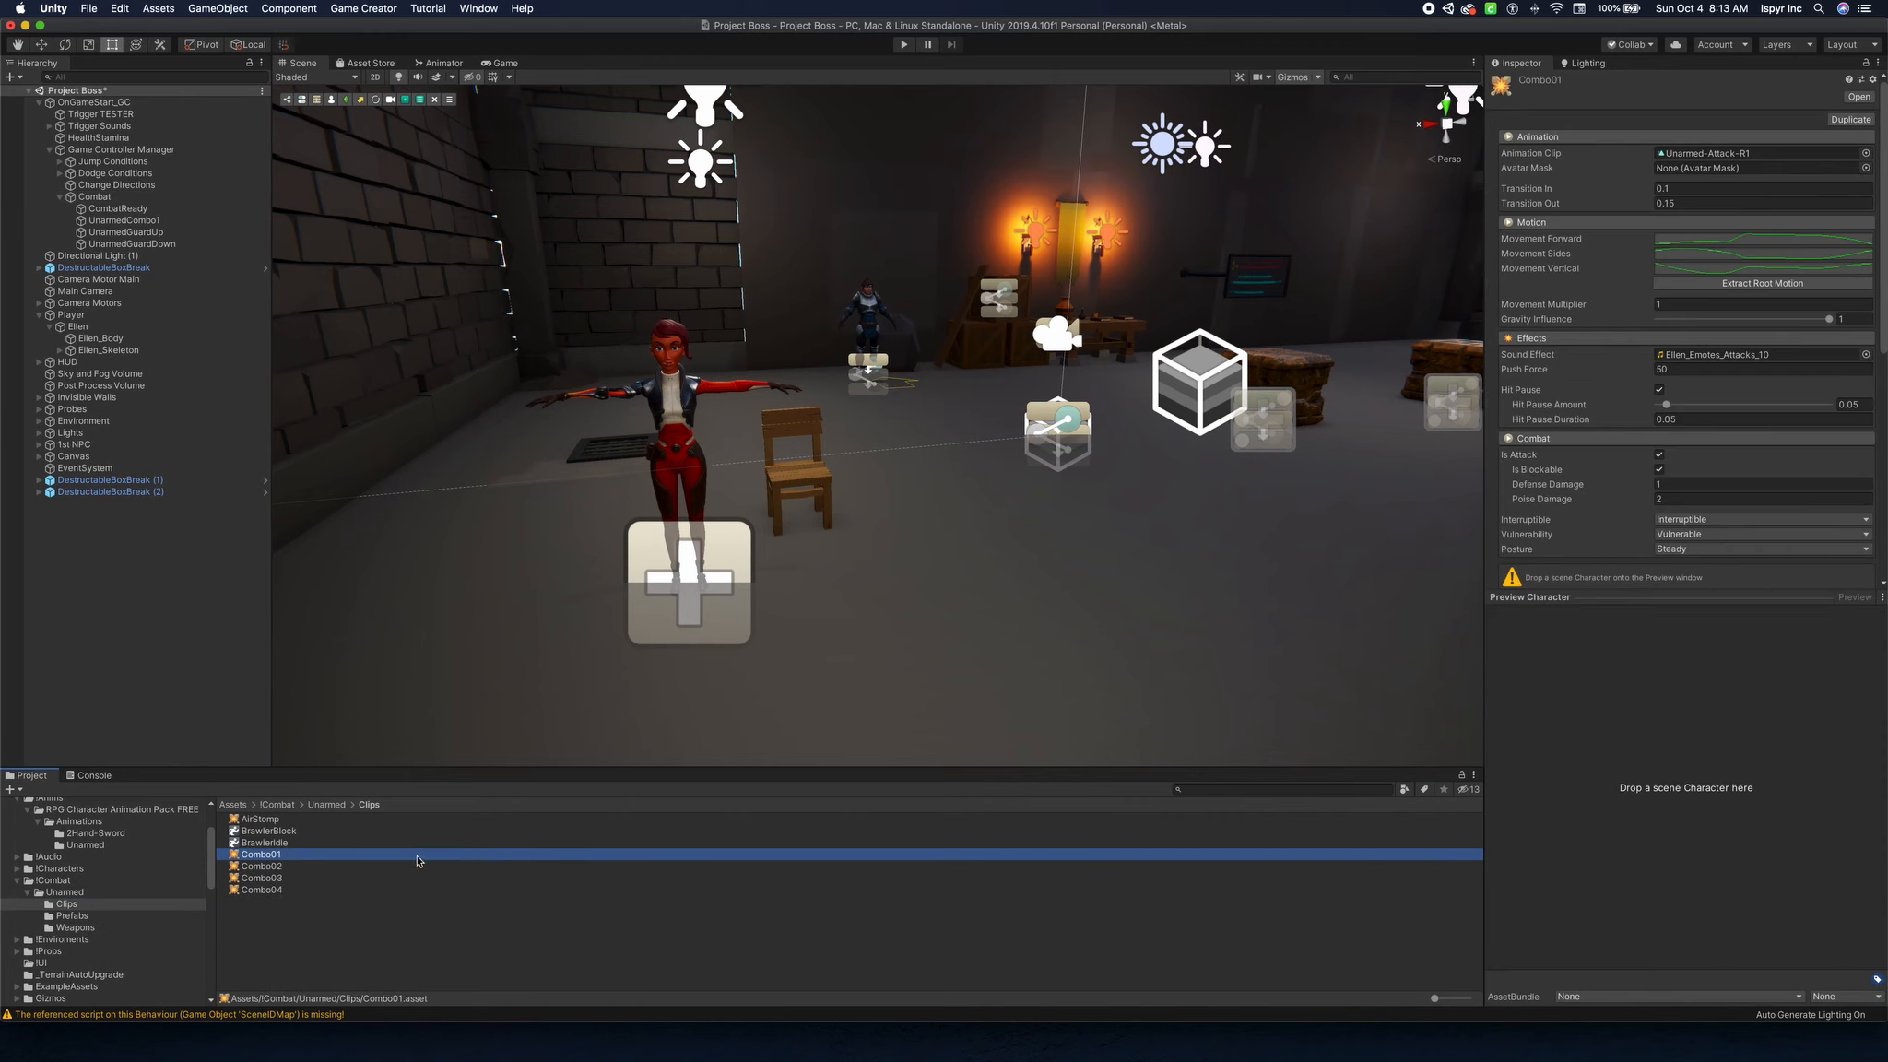
pyautogui.scroll(-3, 1778, 378)
pyautogui.scroll(-7, 1778, 377)
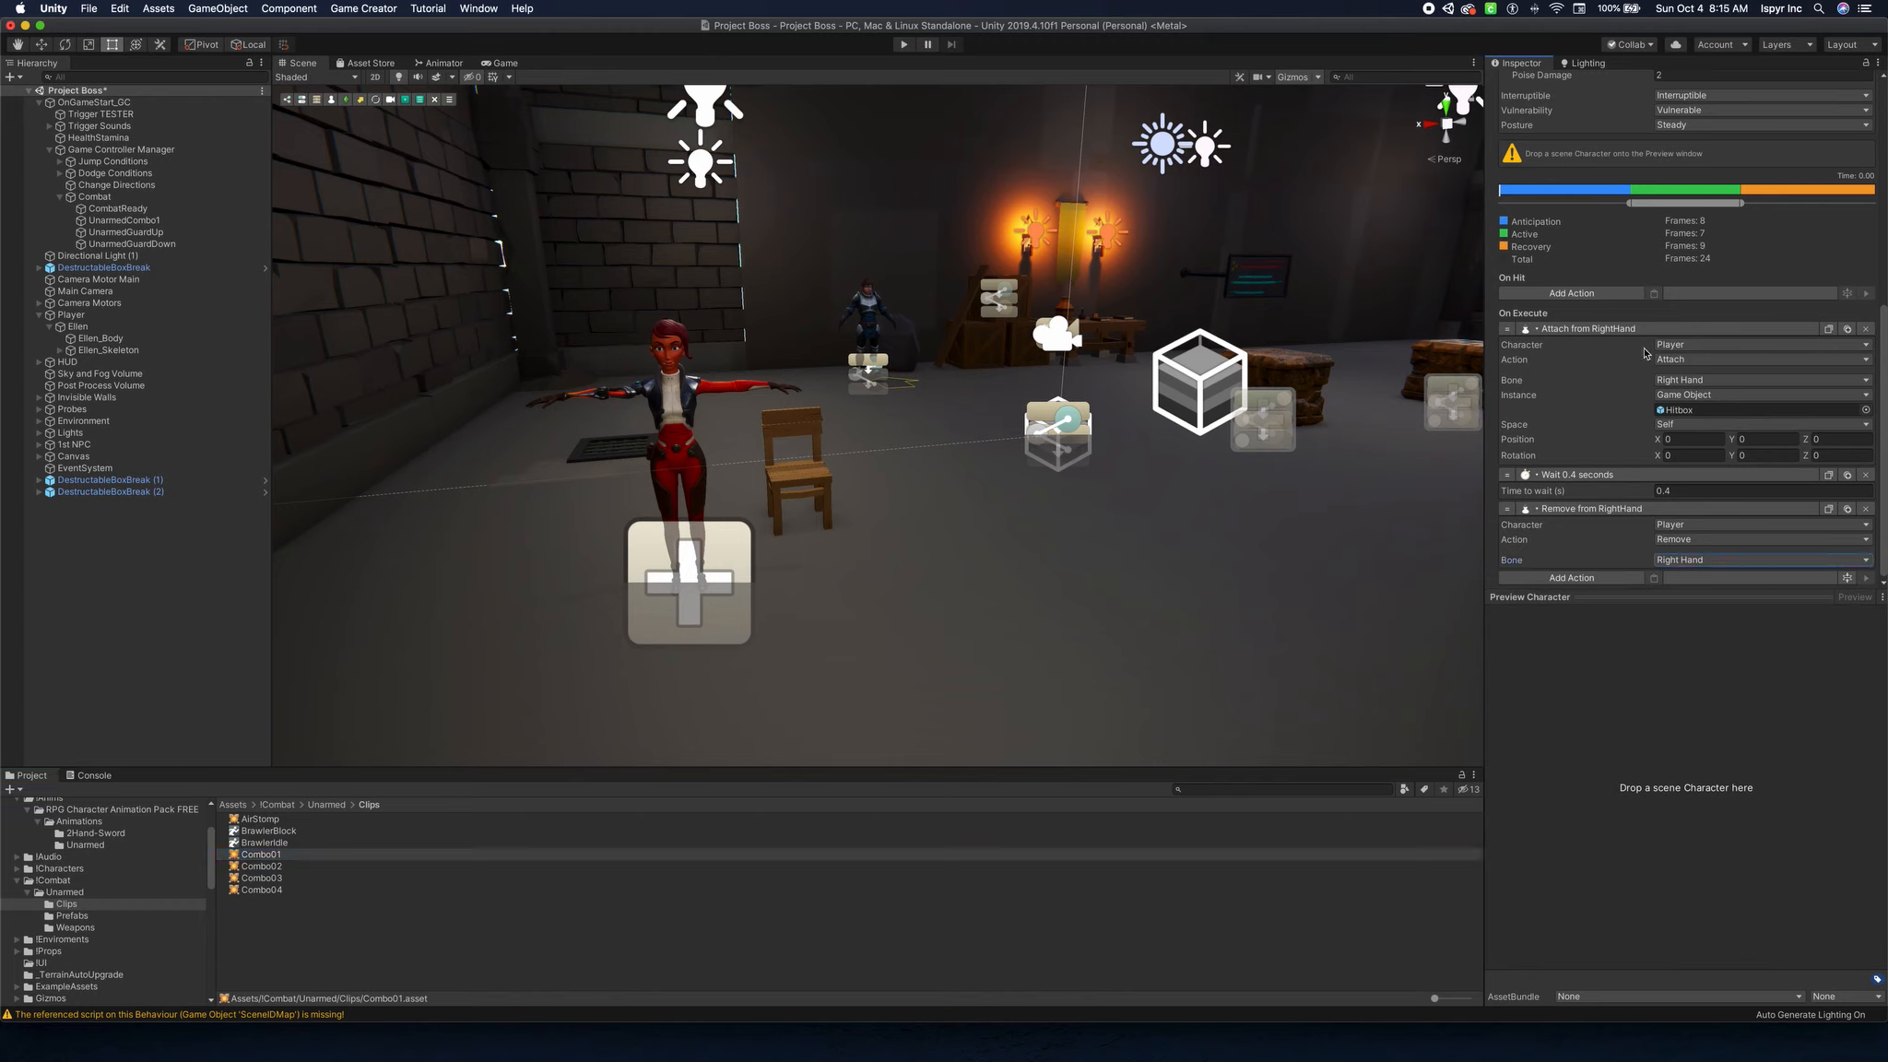
pyautogui.scroll(10, 1729, 277)
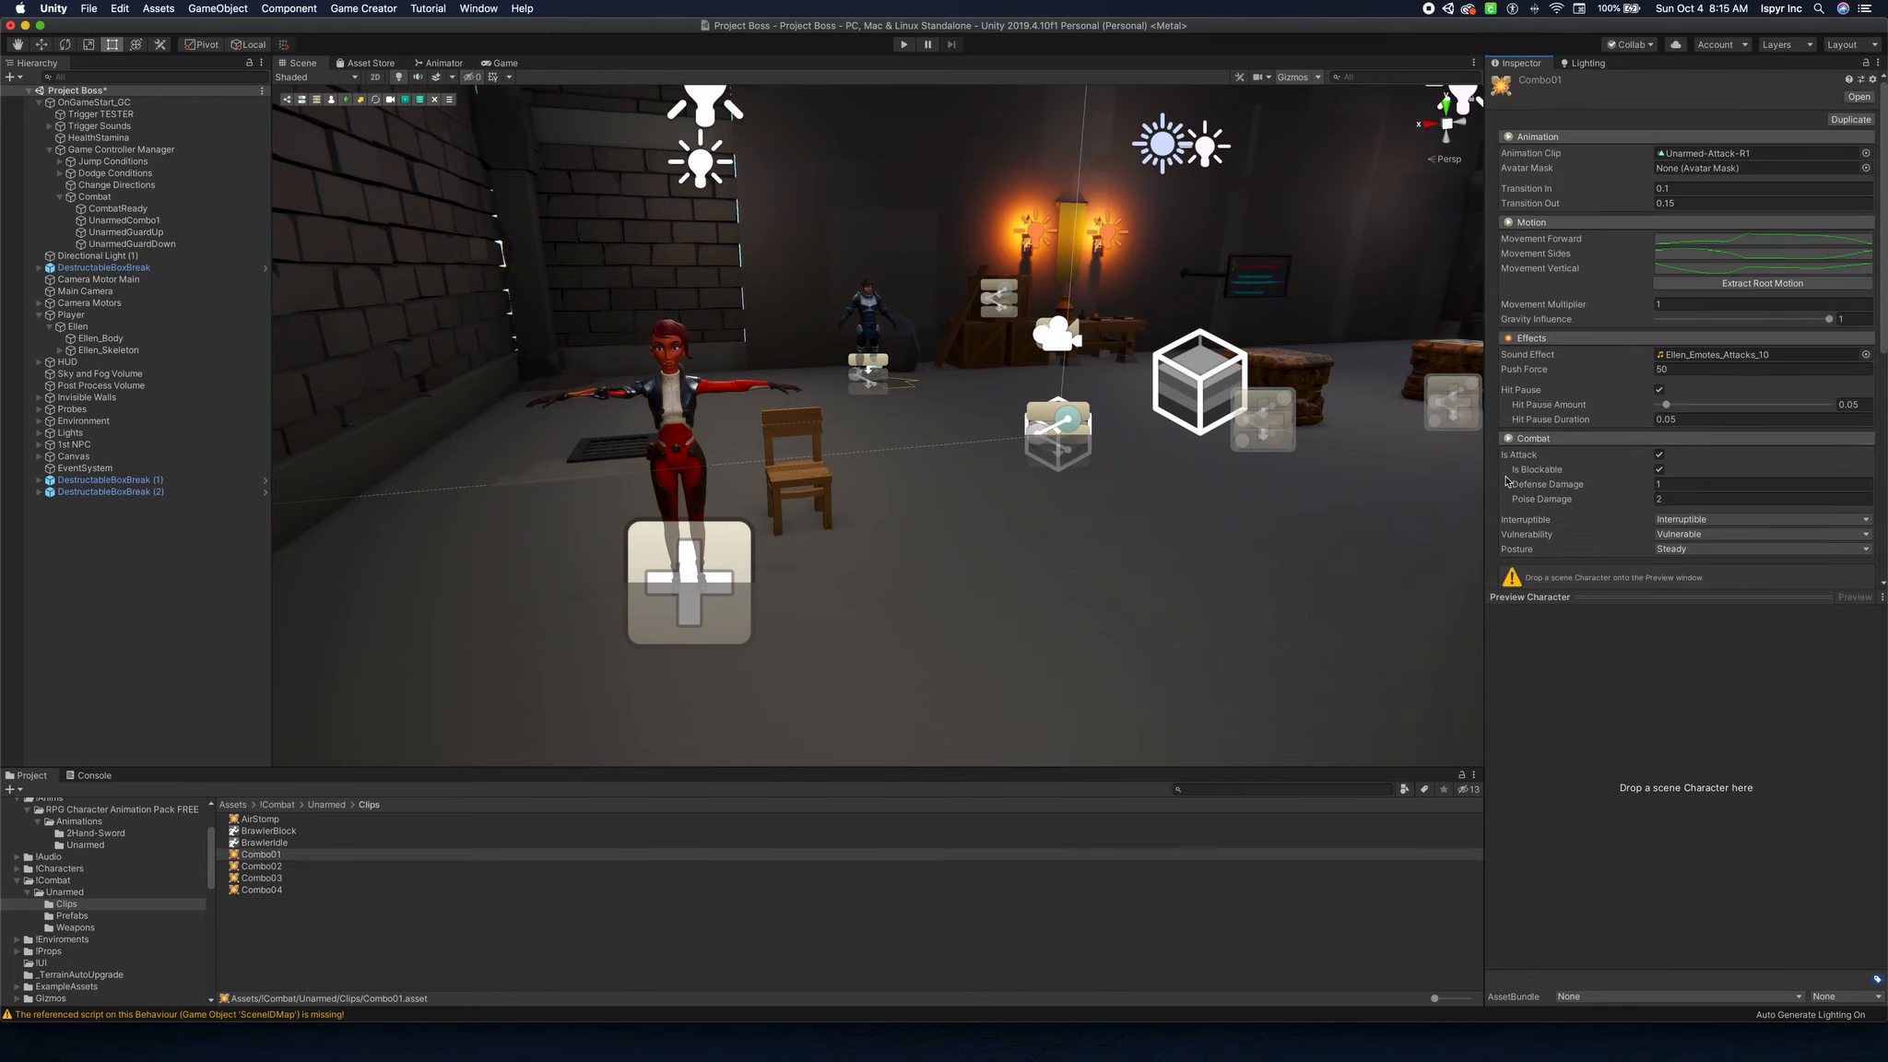
pyautogui.scroll(-5, 1729, 177)
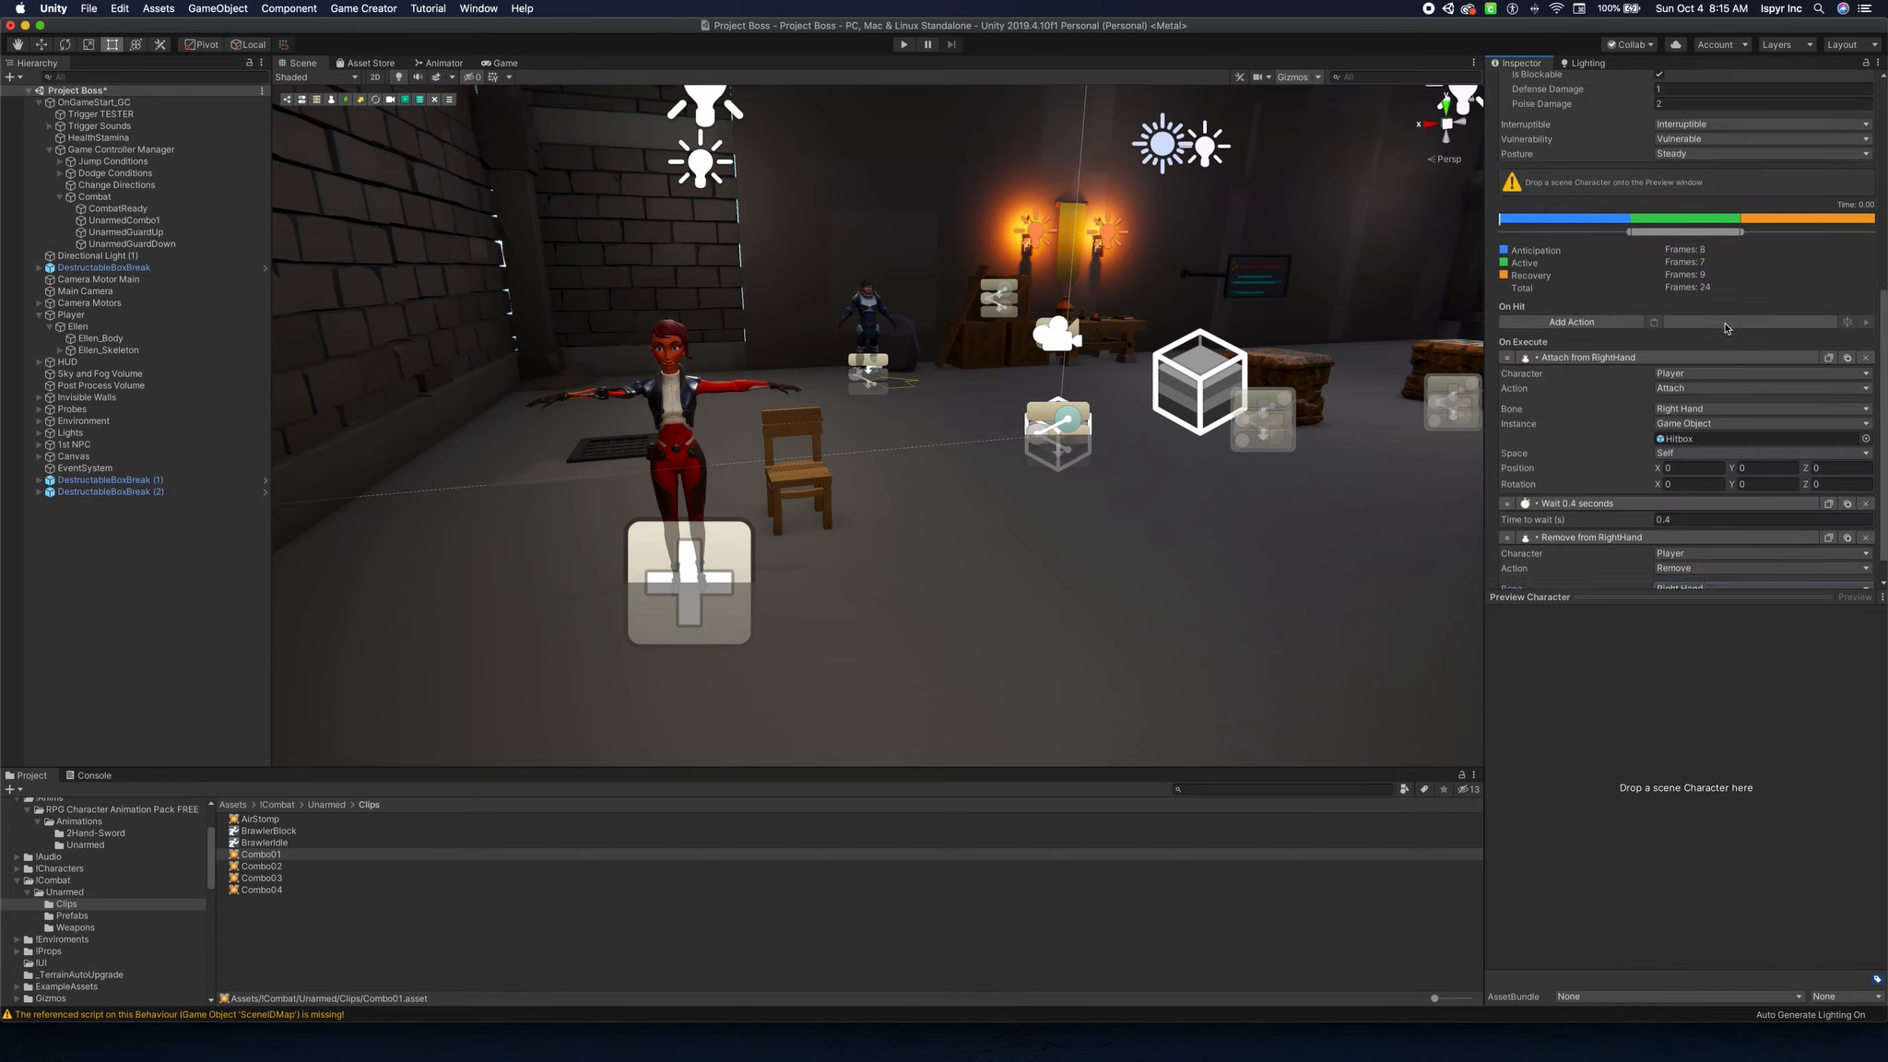
pyautogui.scroll(-5, 1692, 348)
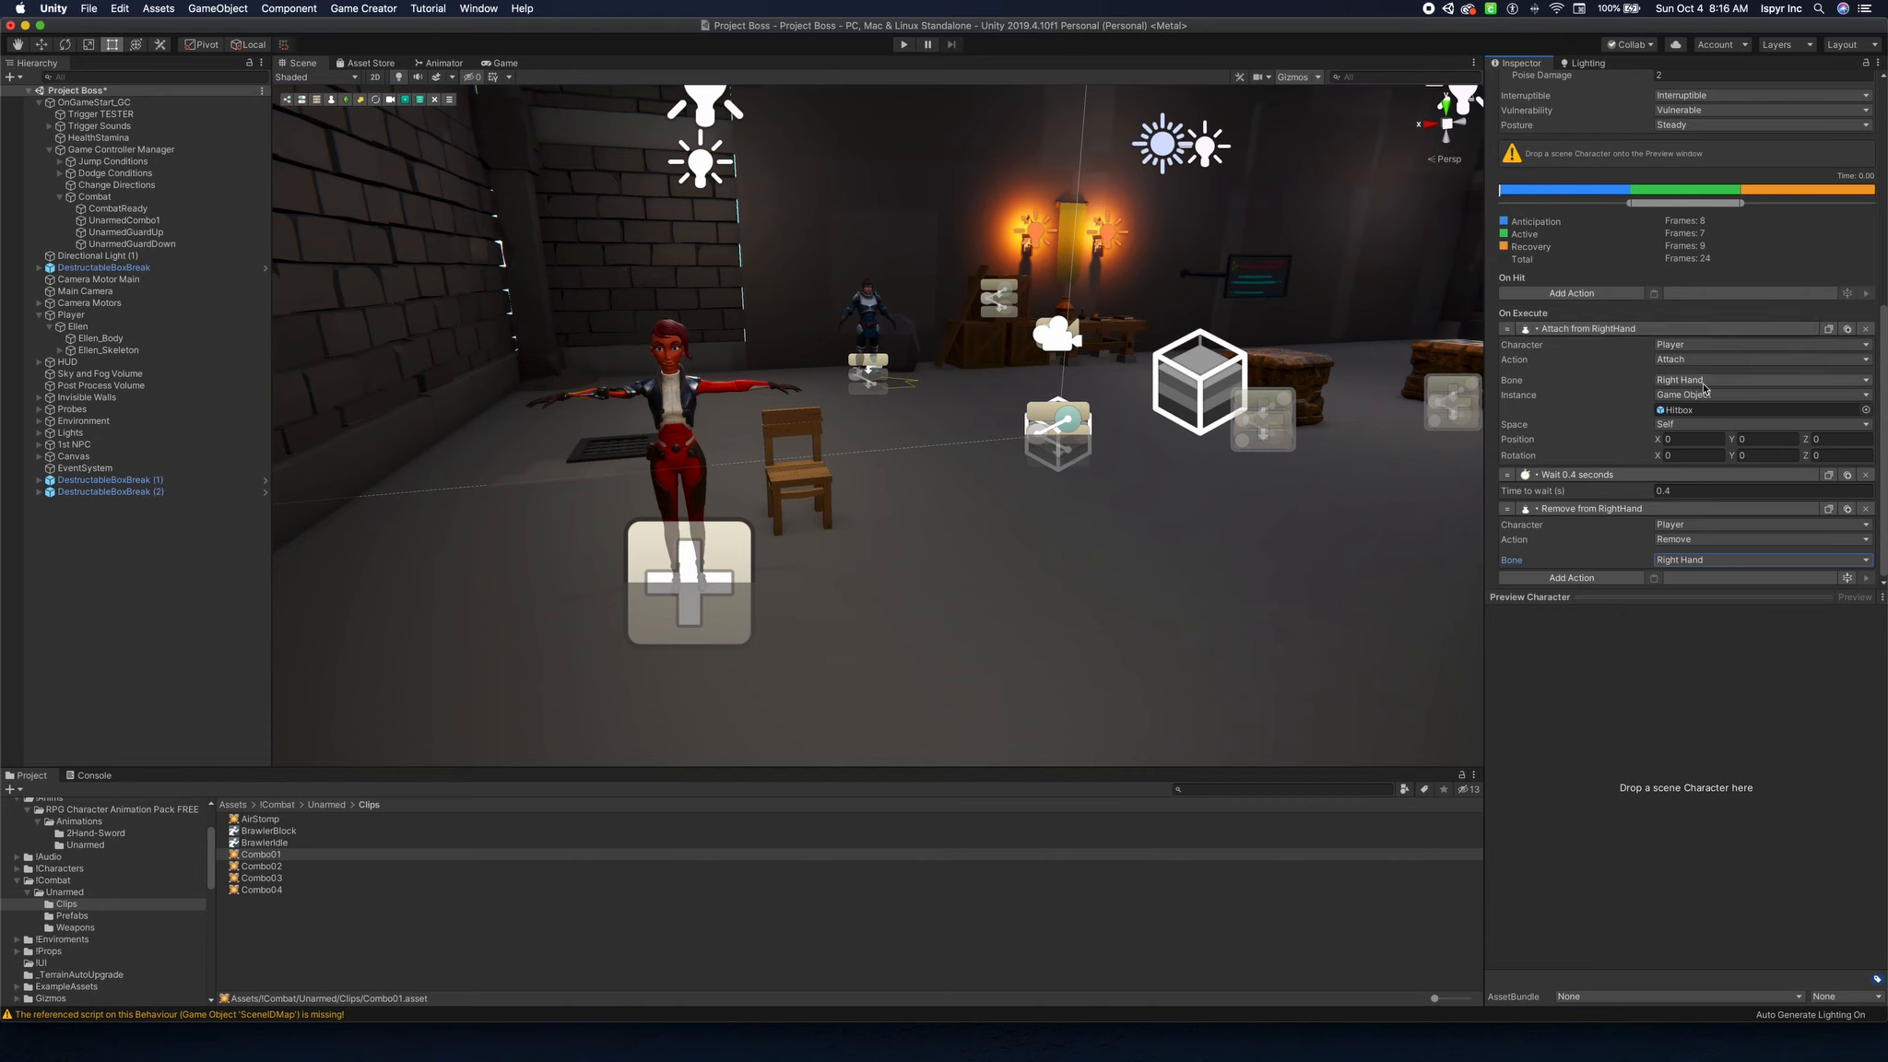
pyautogui.scroll(10, 1696, 388)
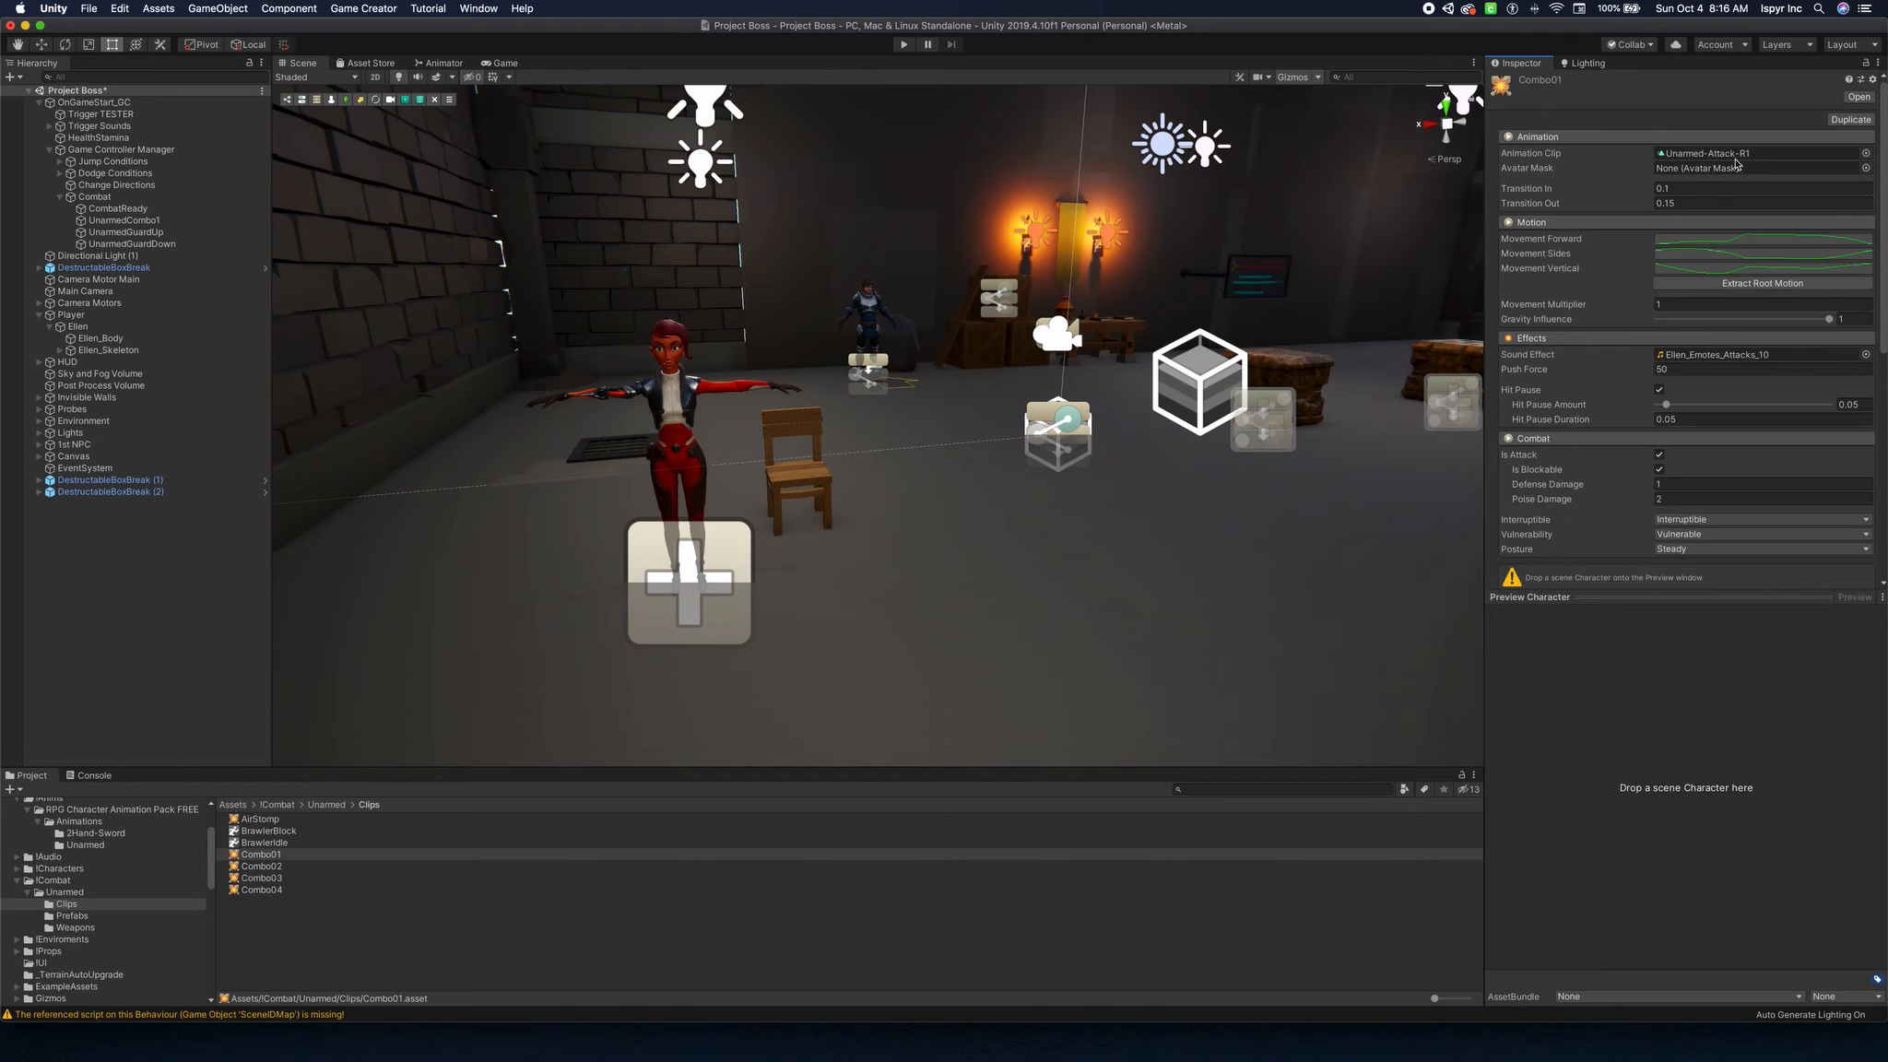
pyautogui.scroll(-10, 1714, 323)
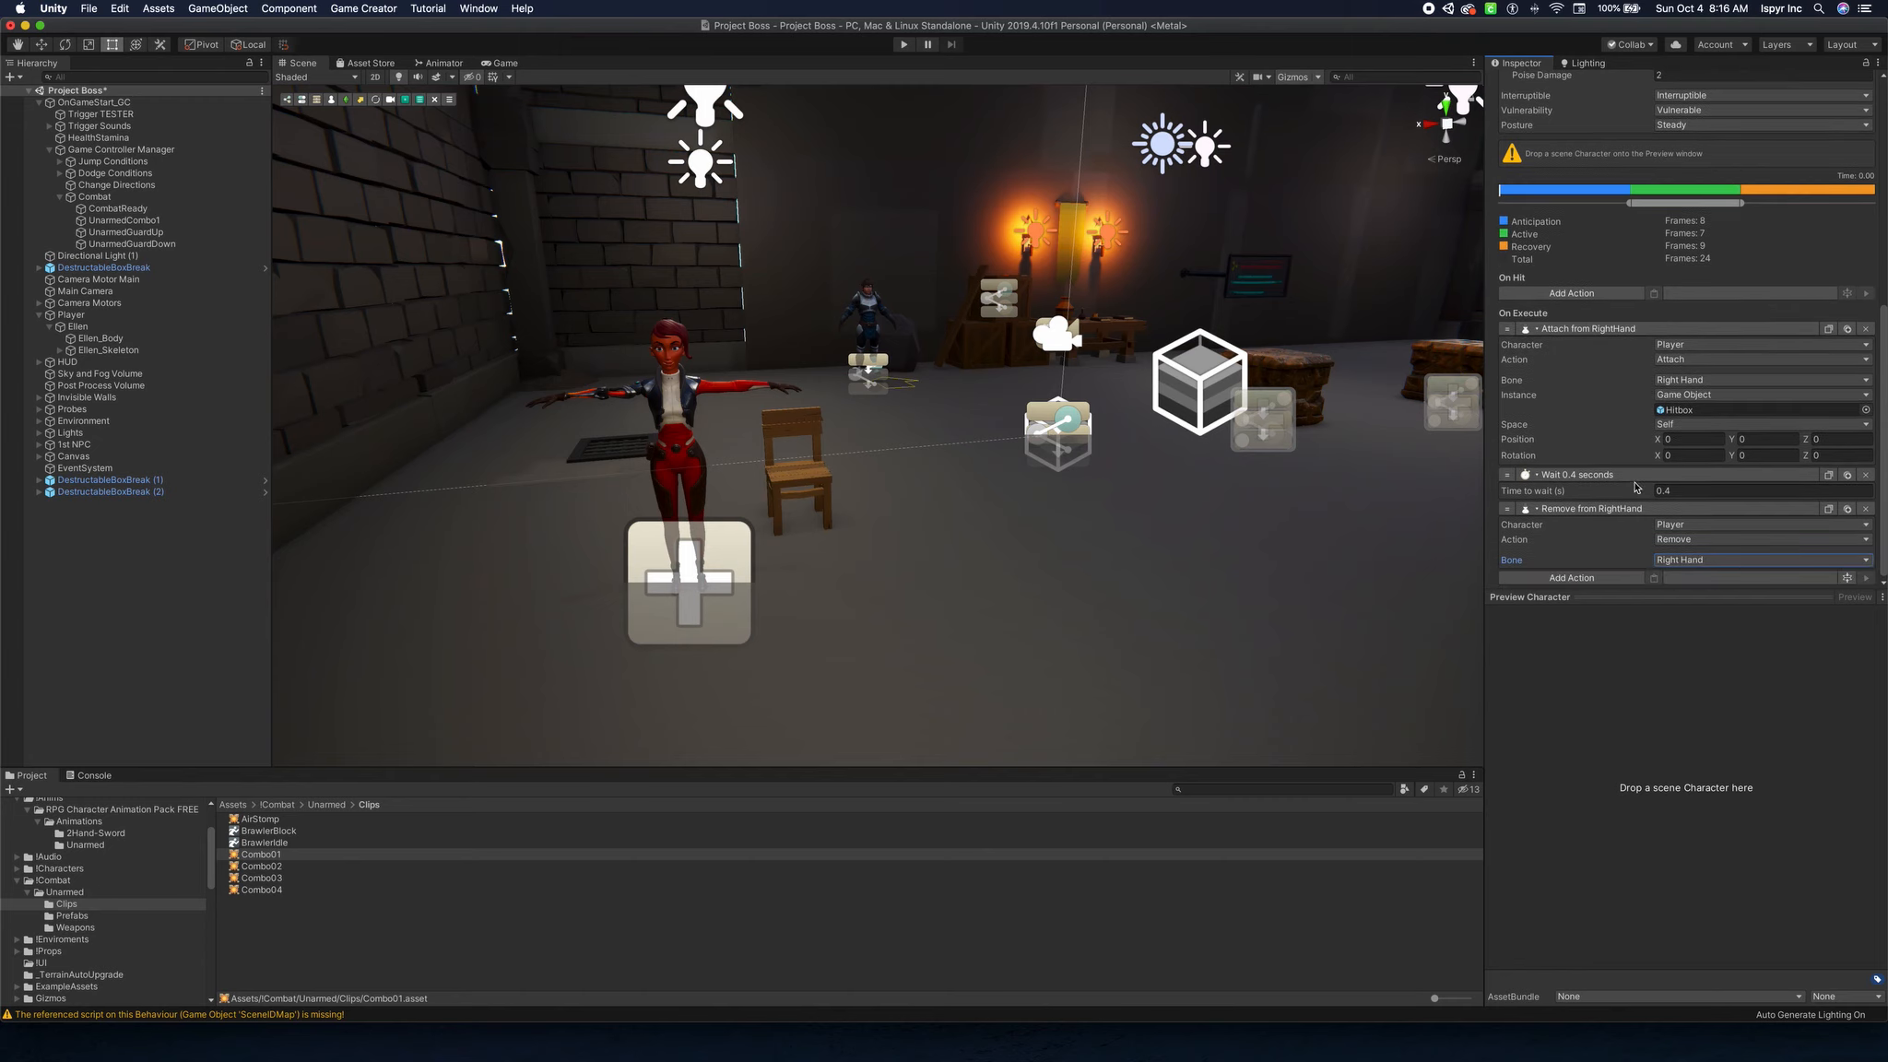
# Check Combo01's wait time and search the available On Execute actions for "att" to locate Character Attachment, without adding it.
pyautogui.click(1670, 491)
pyautogui.press('Return')
pyautogui.click(1571, 579)
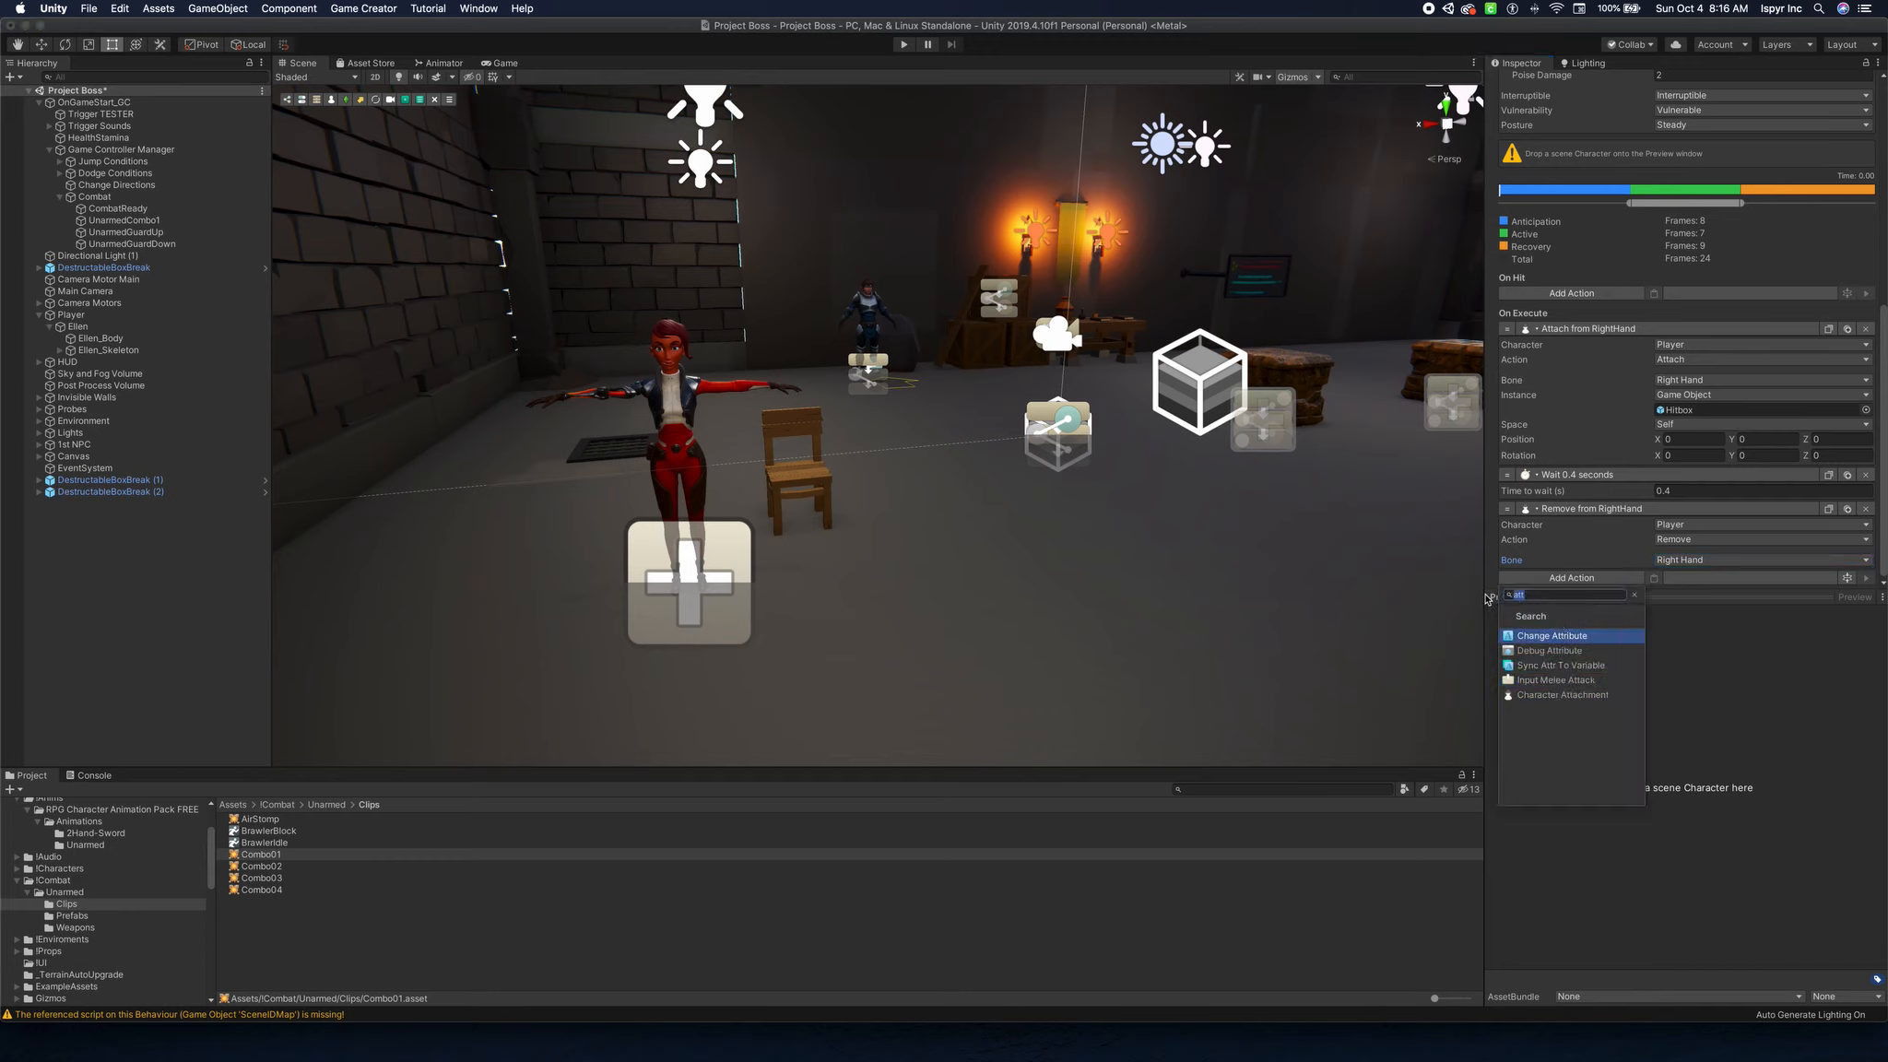
pyautogui.write('att')
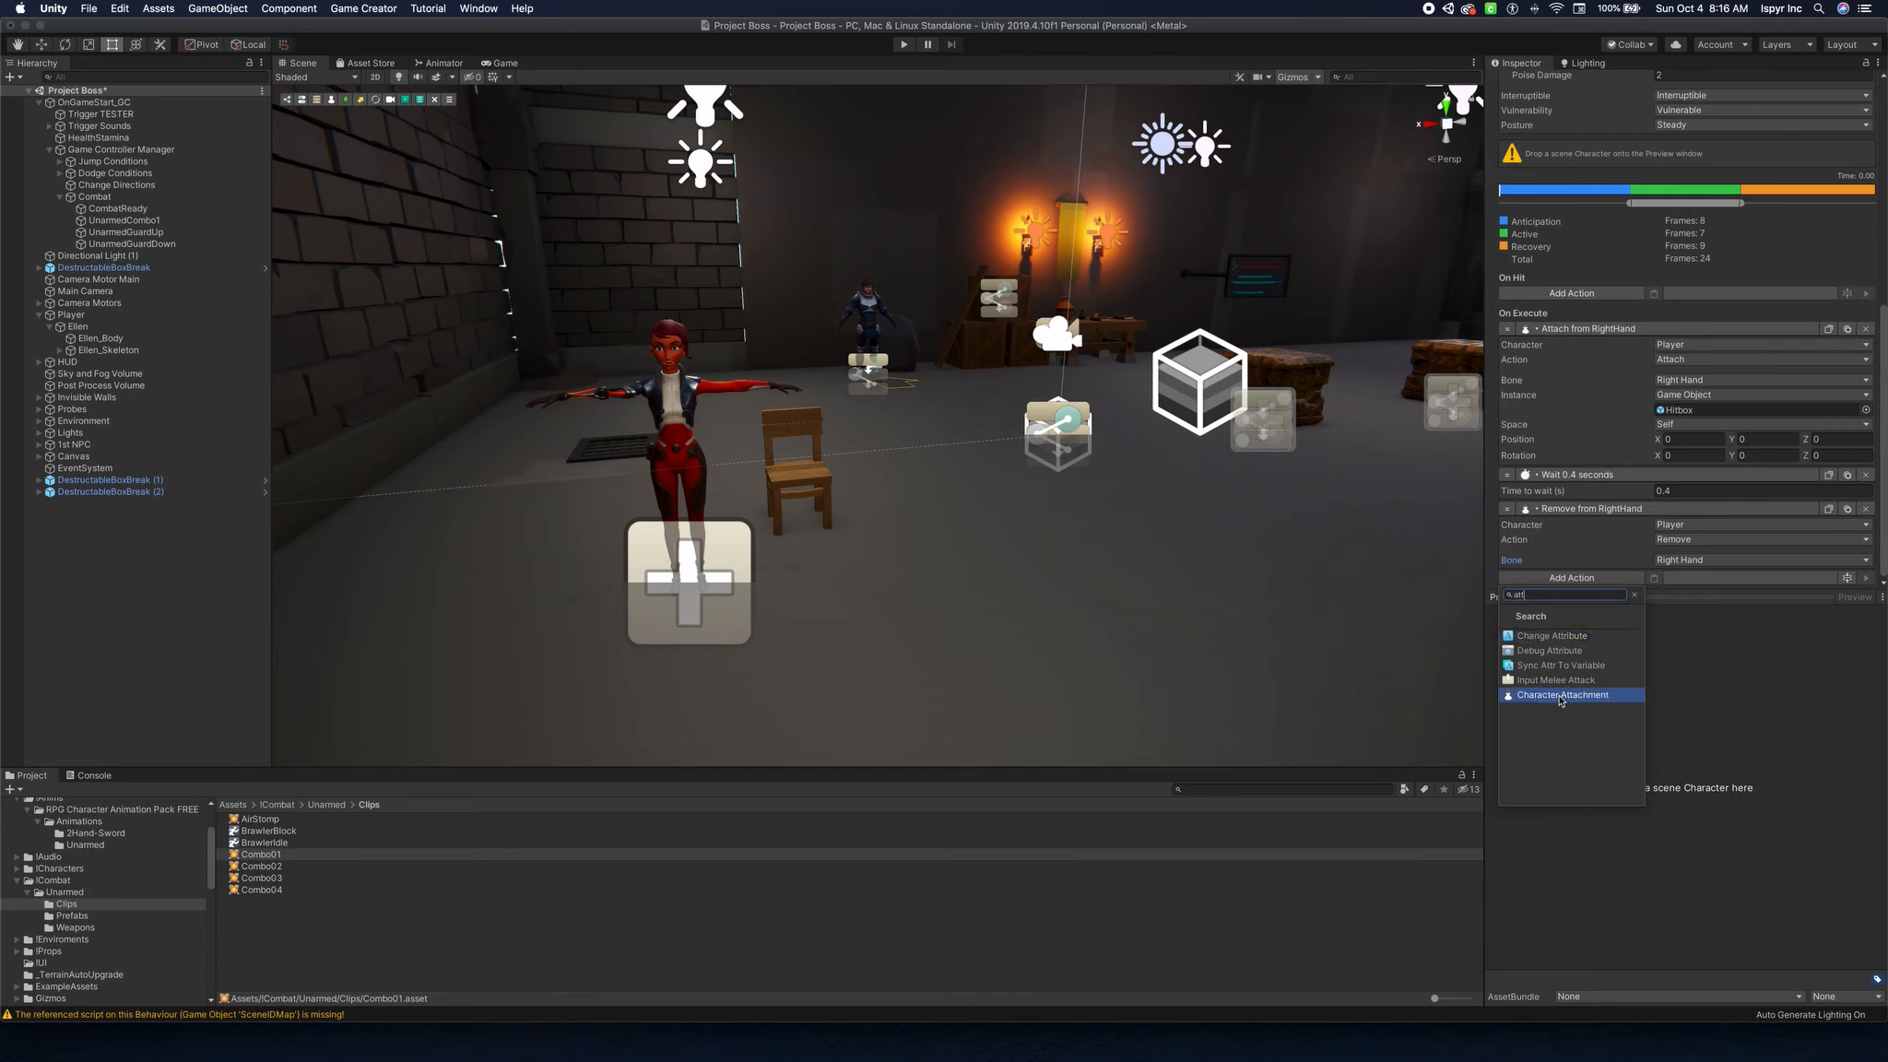
pyautogui.click(1772, 686)
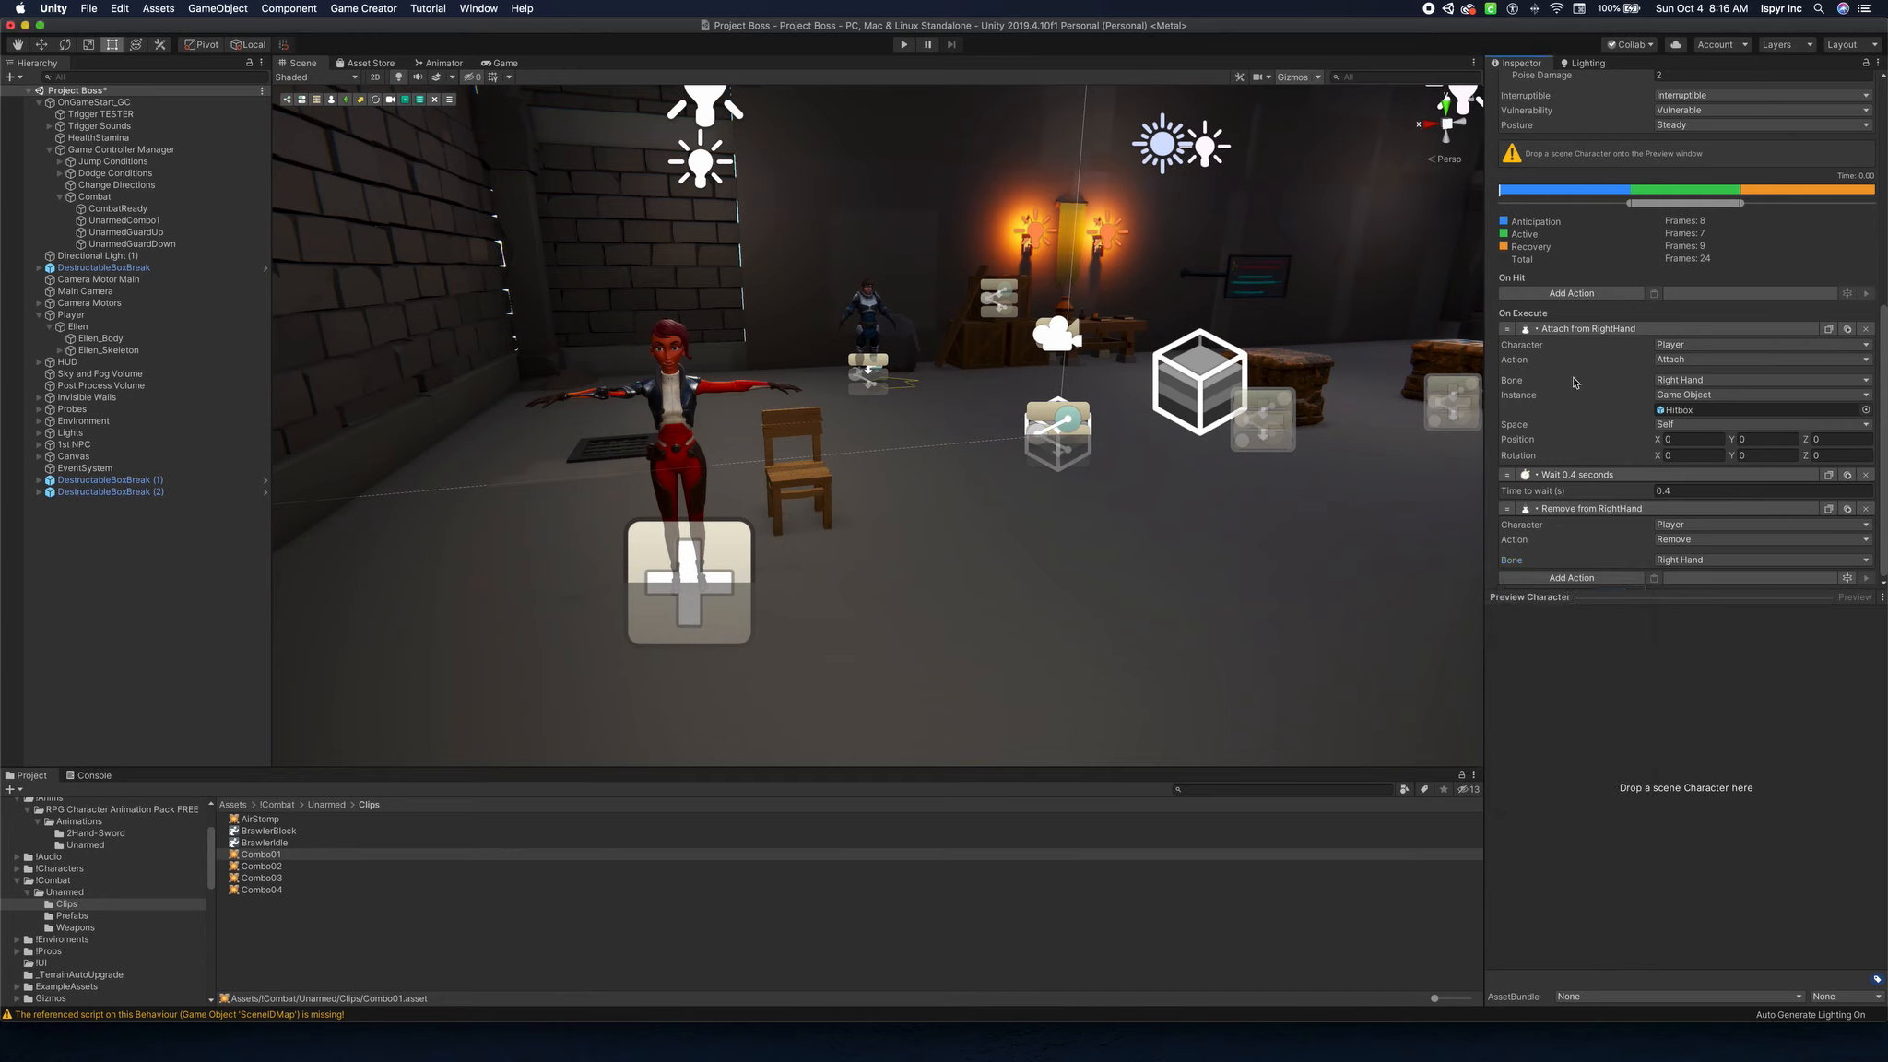
# Compare the On Execute hitbox attachment and removal actions of the Combo02, Combo03 and Combo04 clips.
pyautogui.click(262, 865)
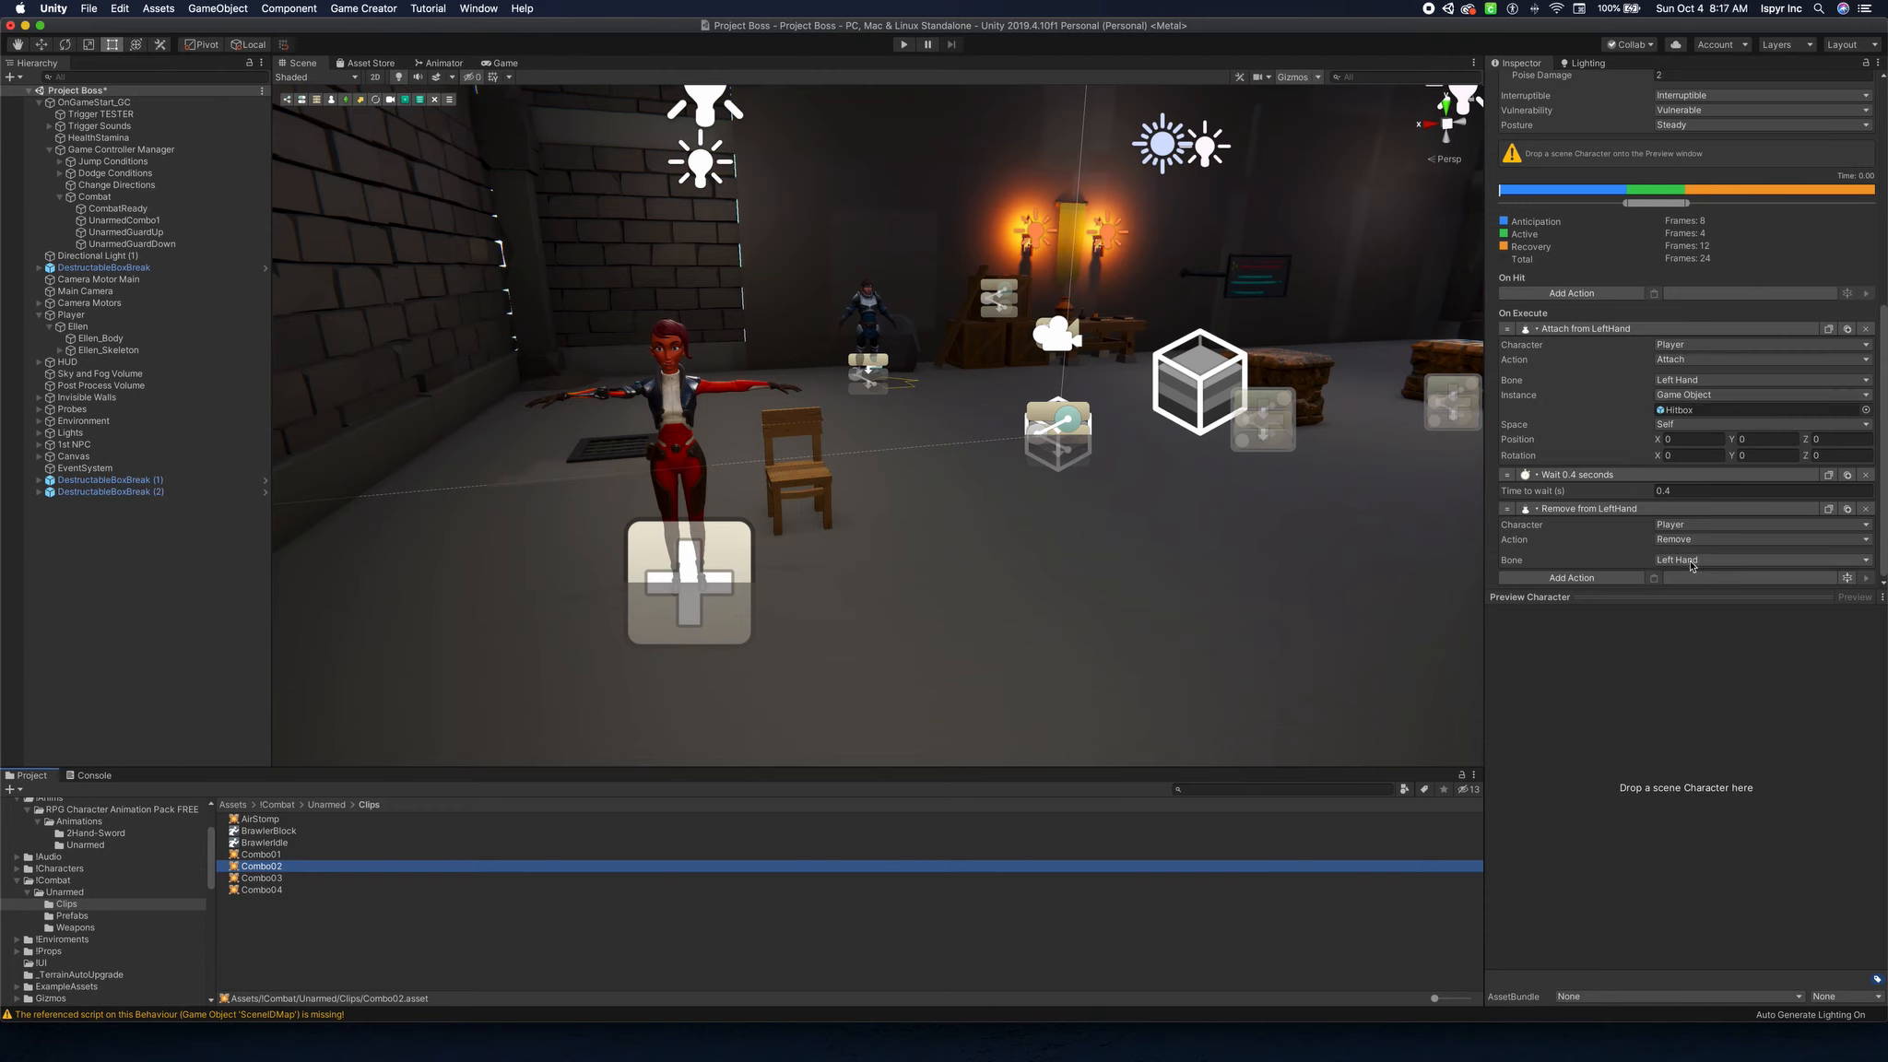
pyautogui.click(260, 877)
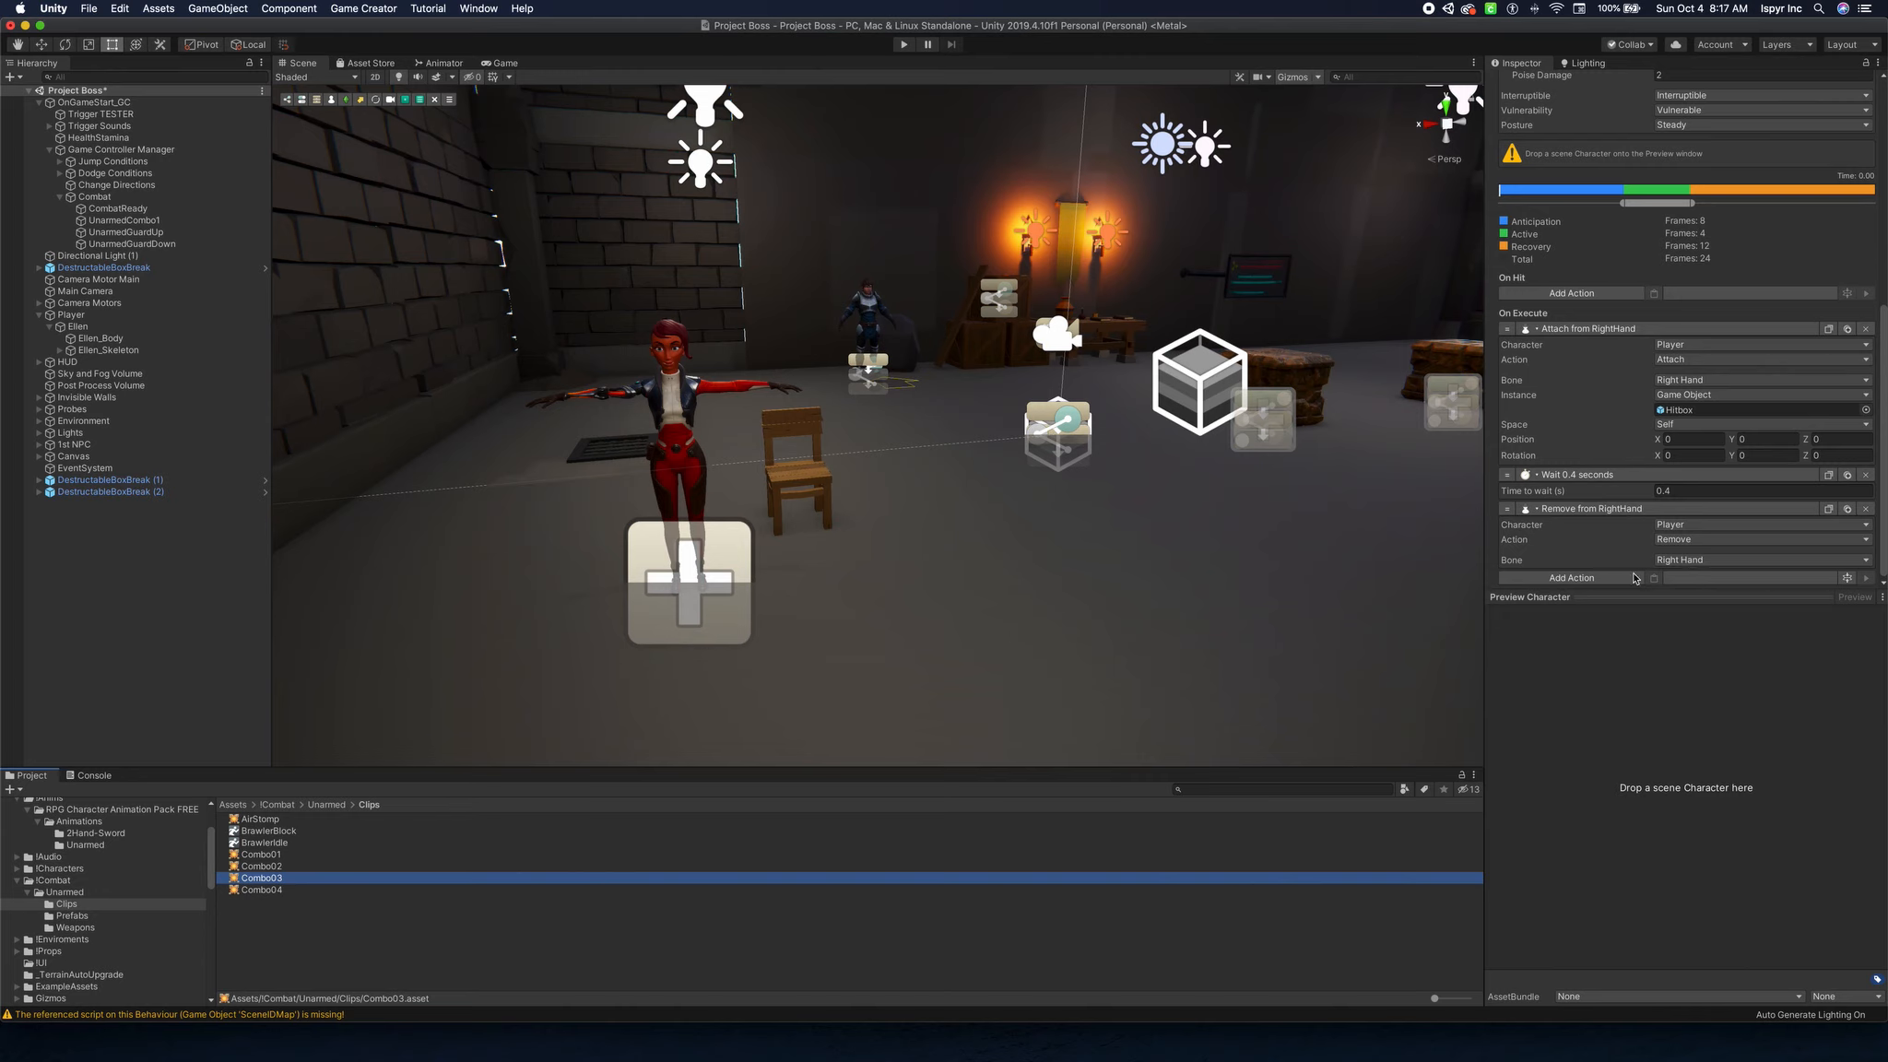
pyautogui.click(300, 889)
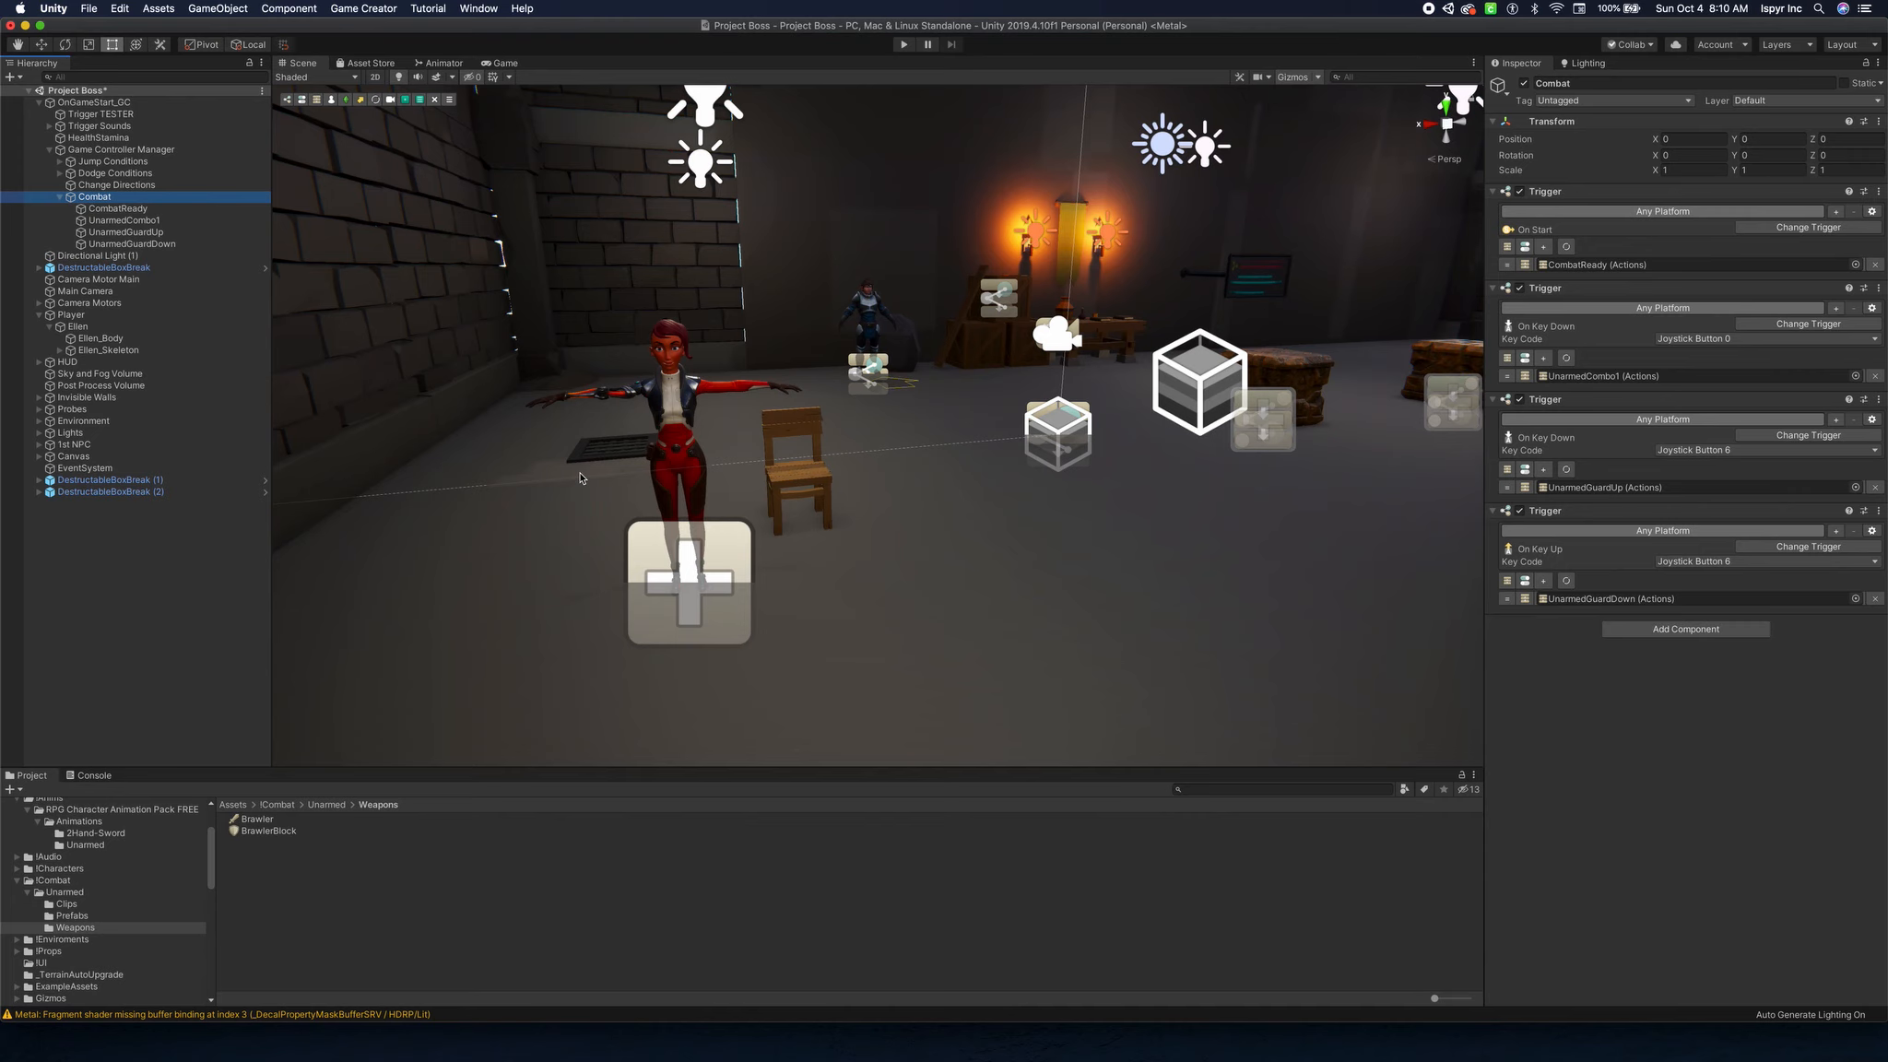
# Run the scene in play mode and test the fighter's unarmed attacks and movement.
pyautogui.click(904, 45)
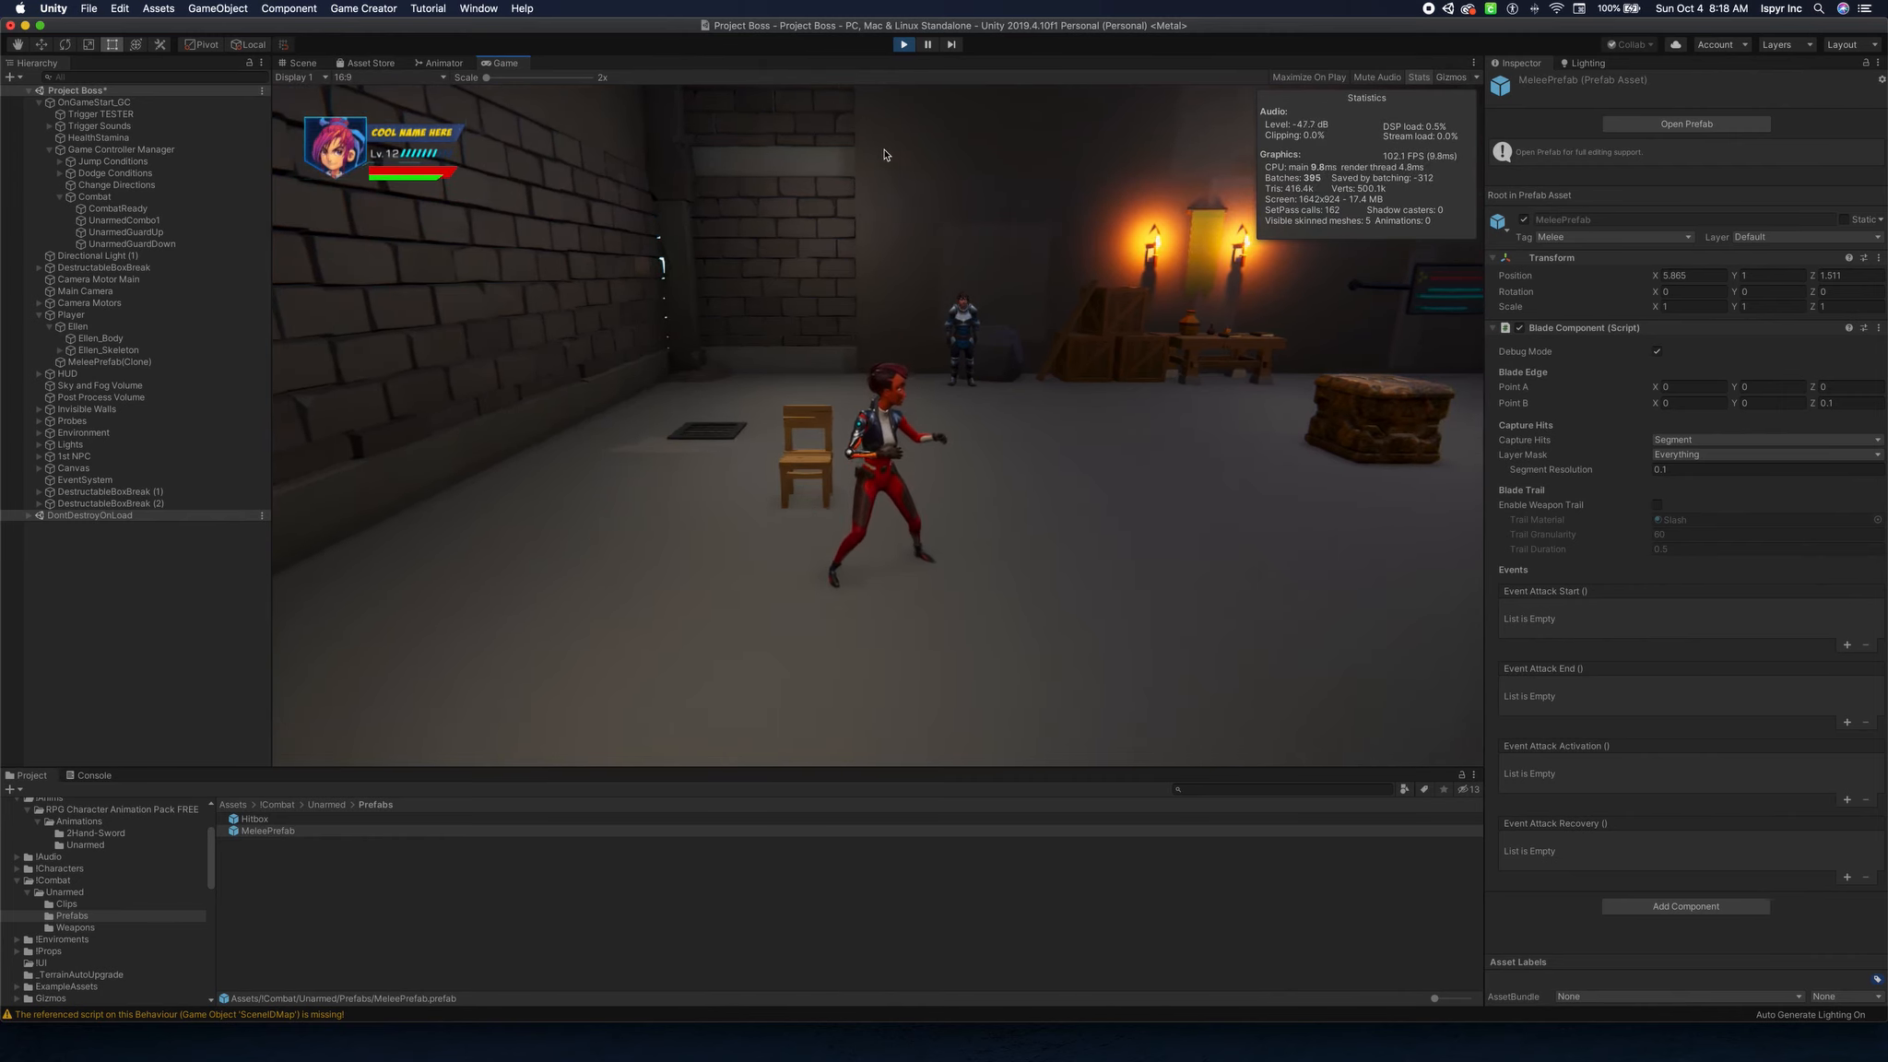
pyautogui.press('space')
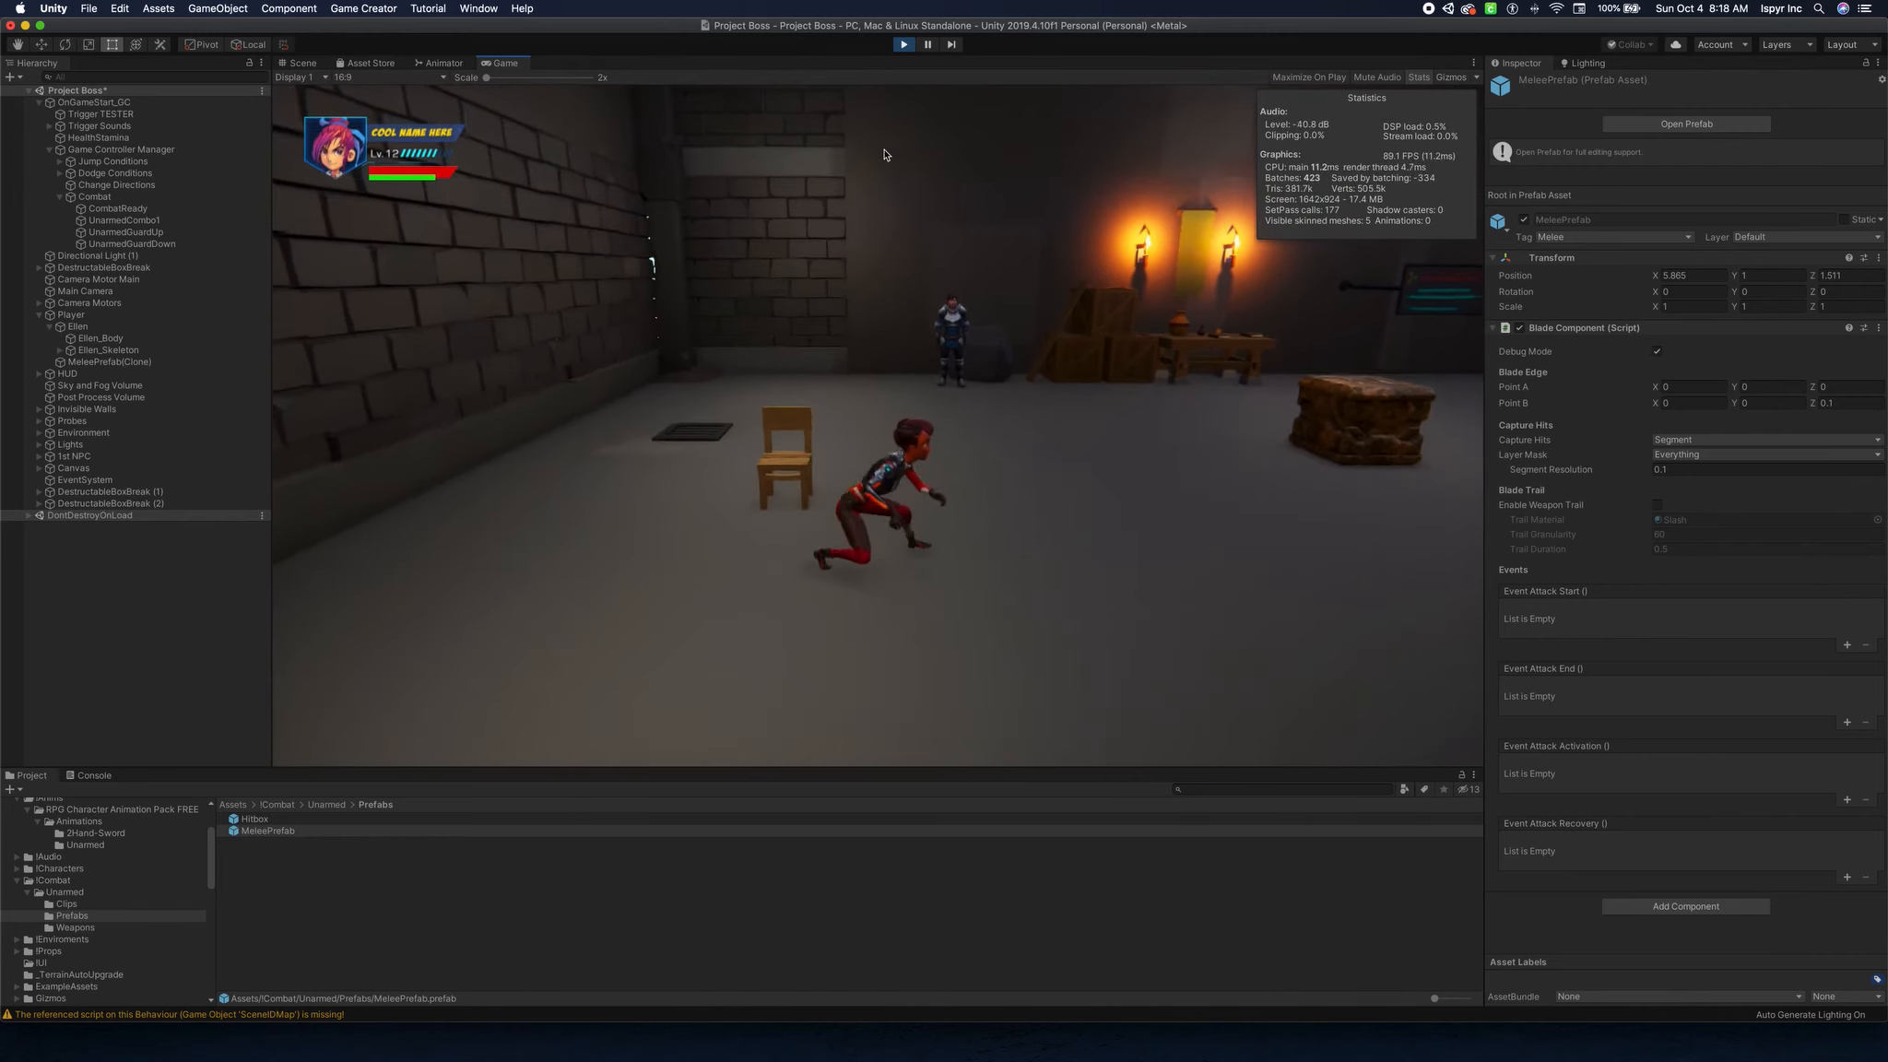
pyautogui.press('space')
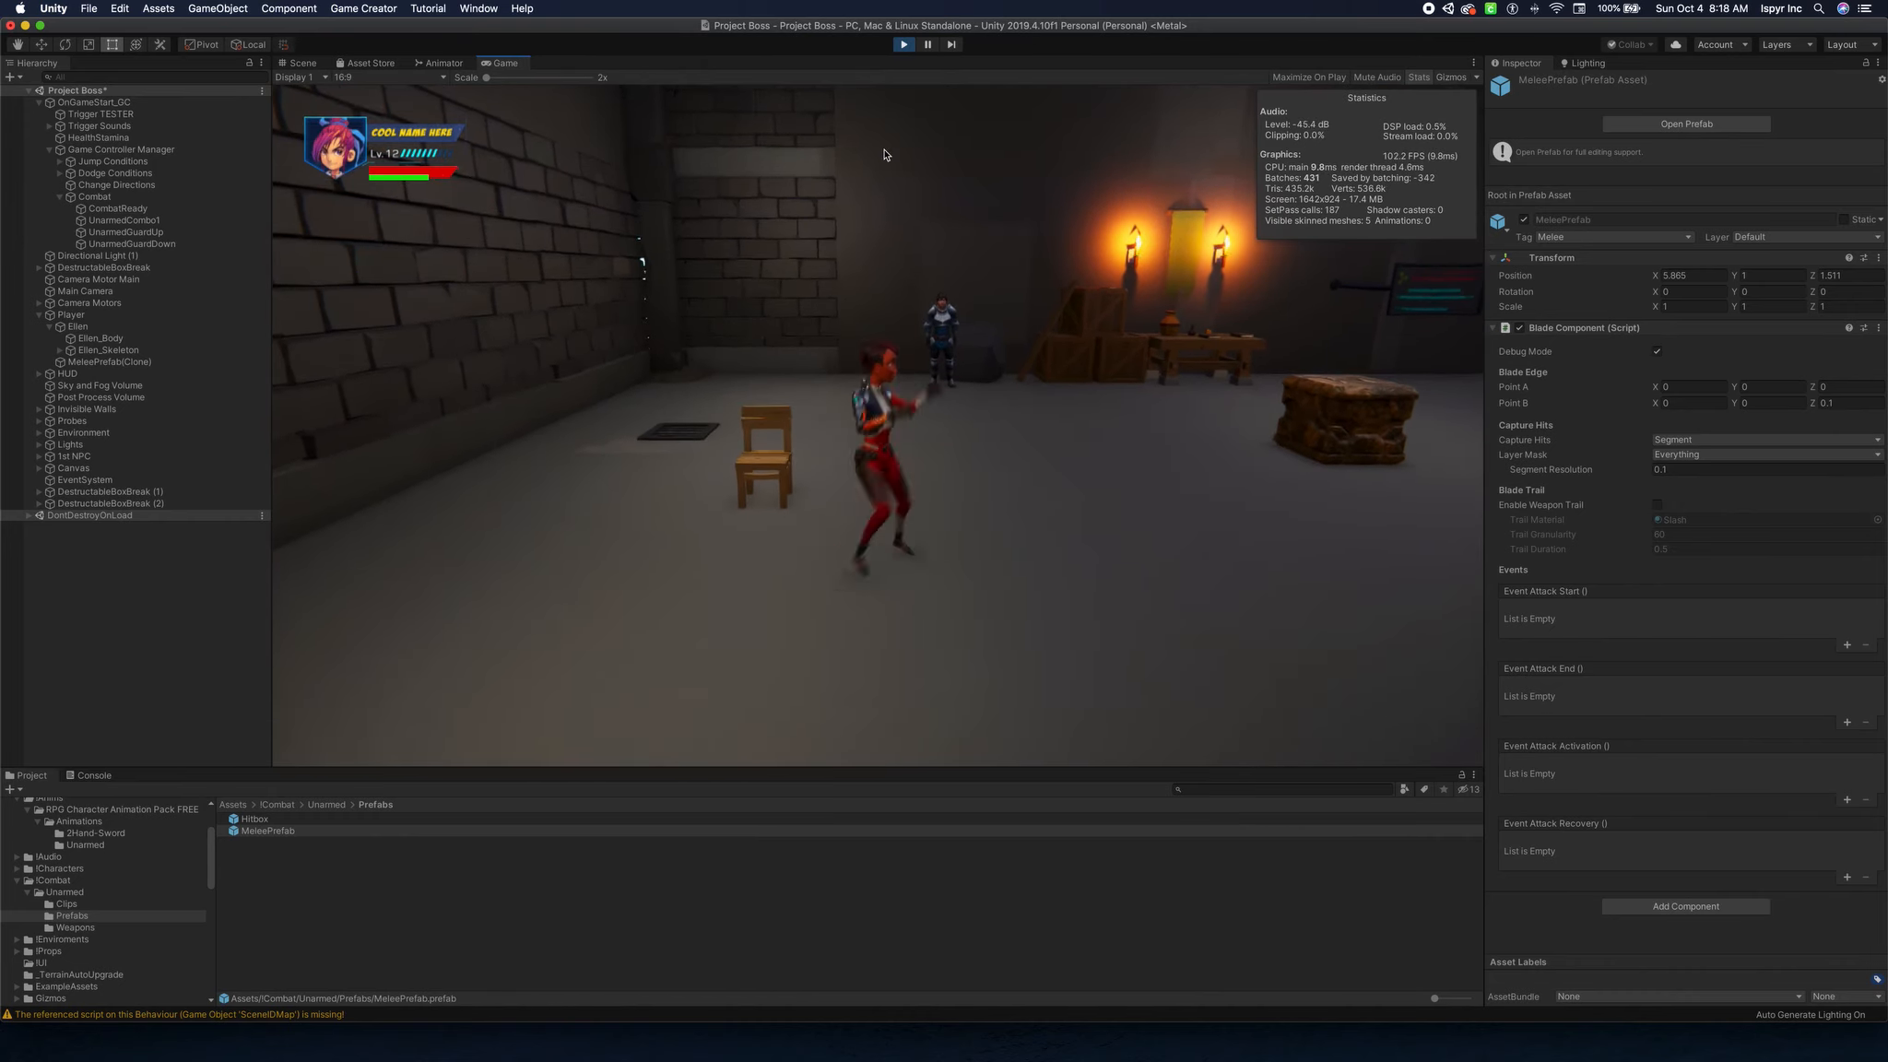
pyautogui.press('space')
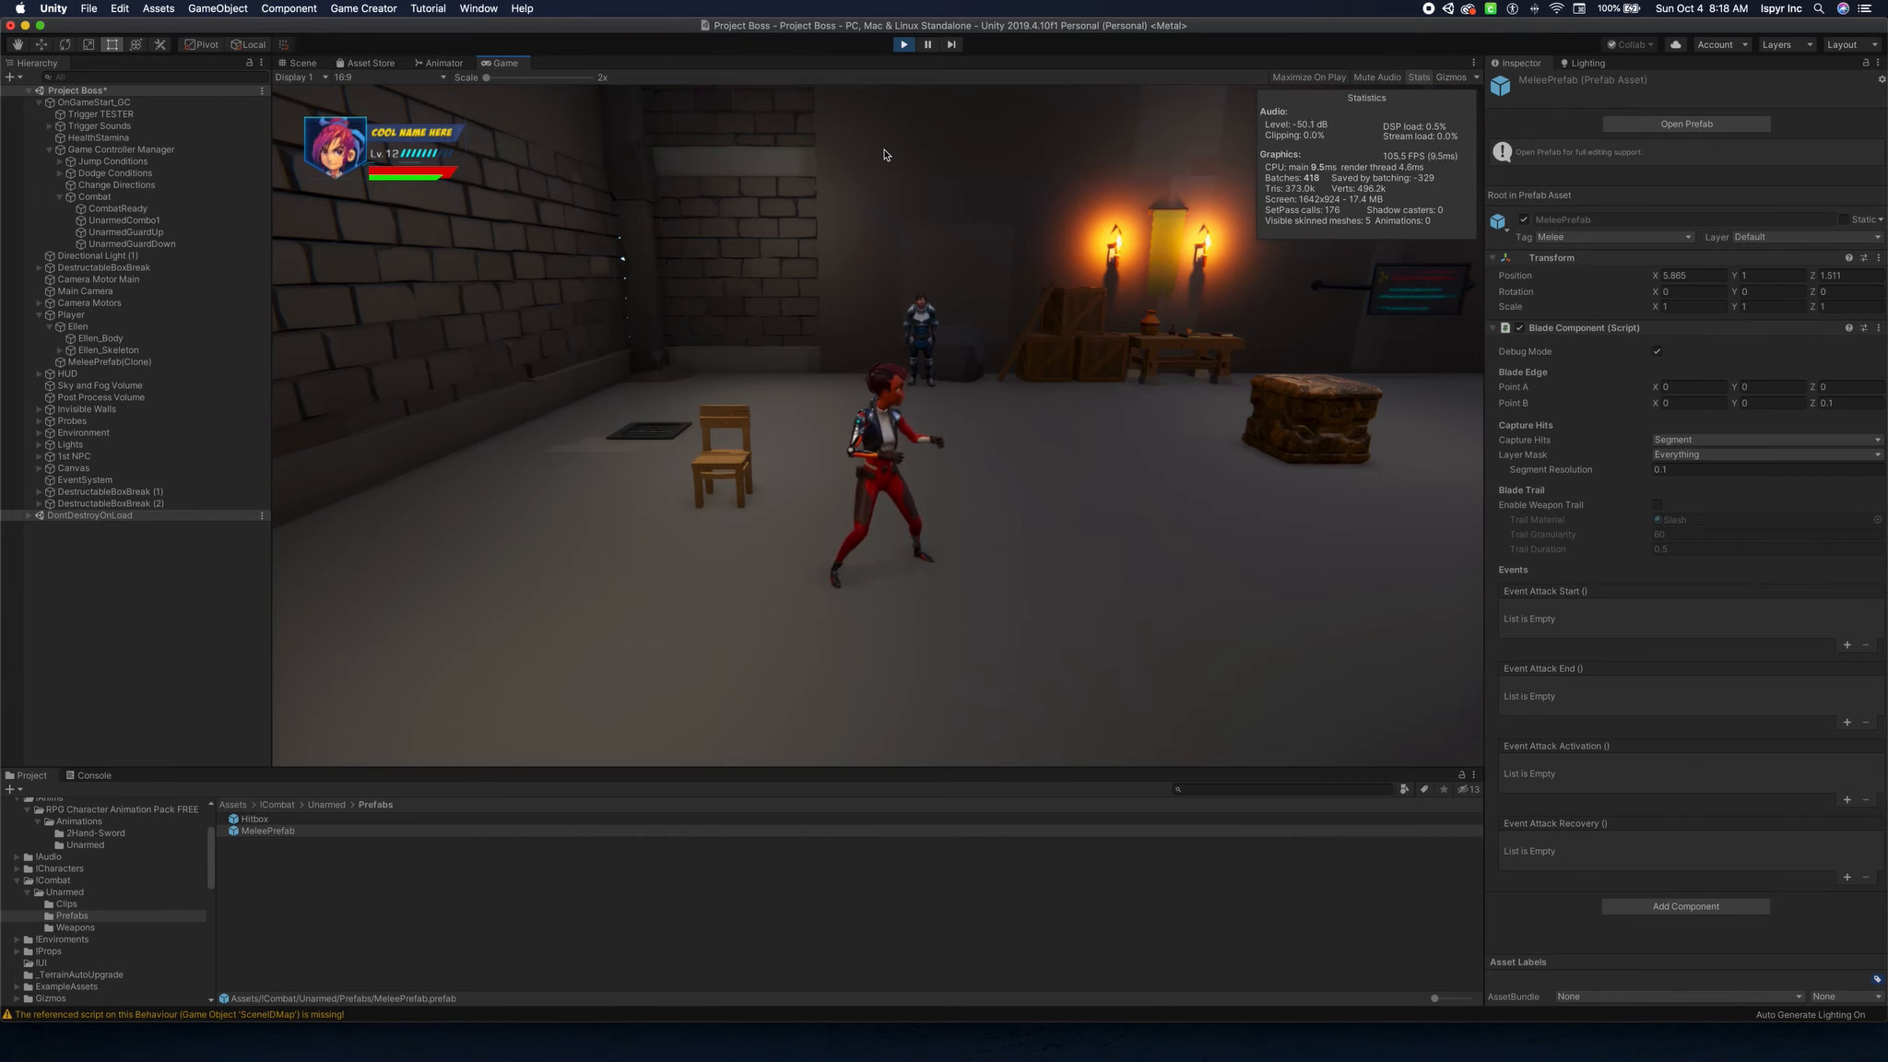
pyautogui.press('a')
pyautogui.press('d')
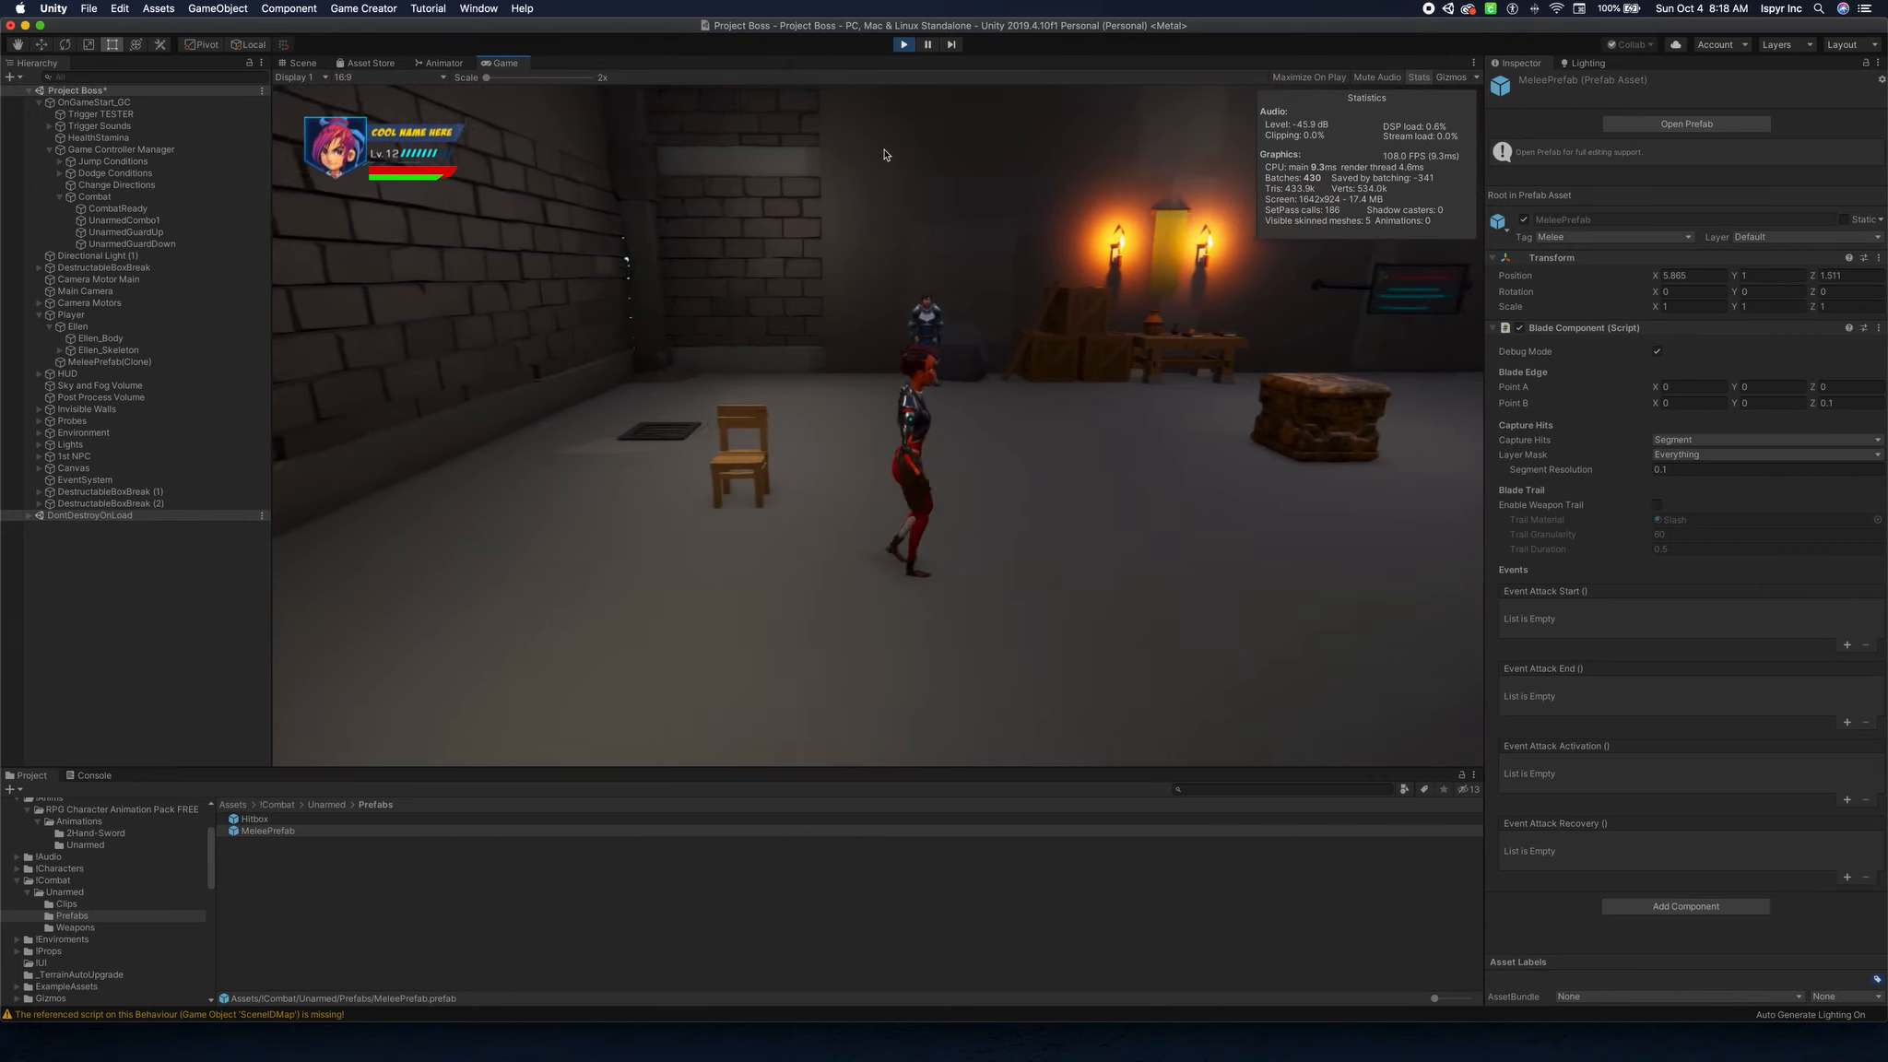
pyautogui.click(884, 154)
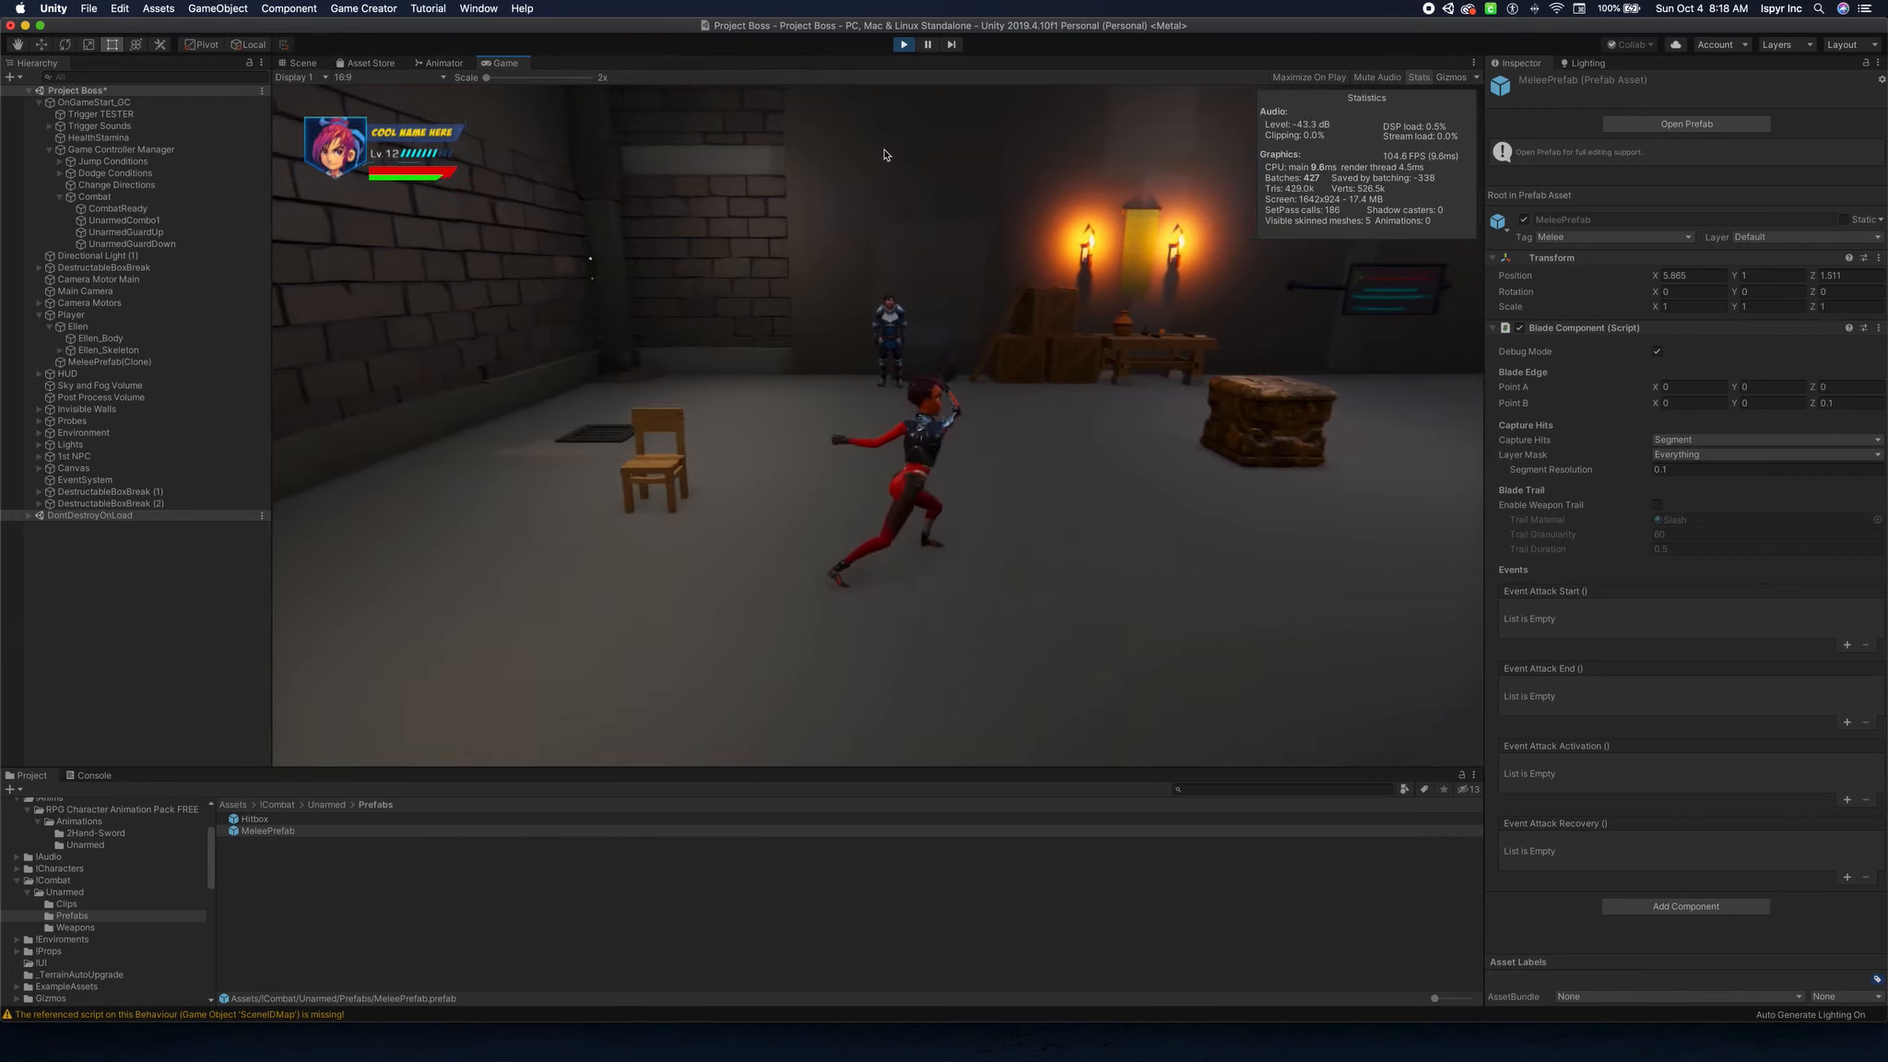
# Move the fighter toward the chair and test chained unarmed attacks on the open floor.
pyautogui.click(884, 155)
pyautogui.press('a')
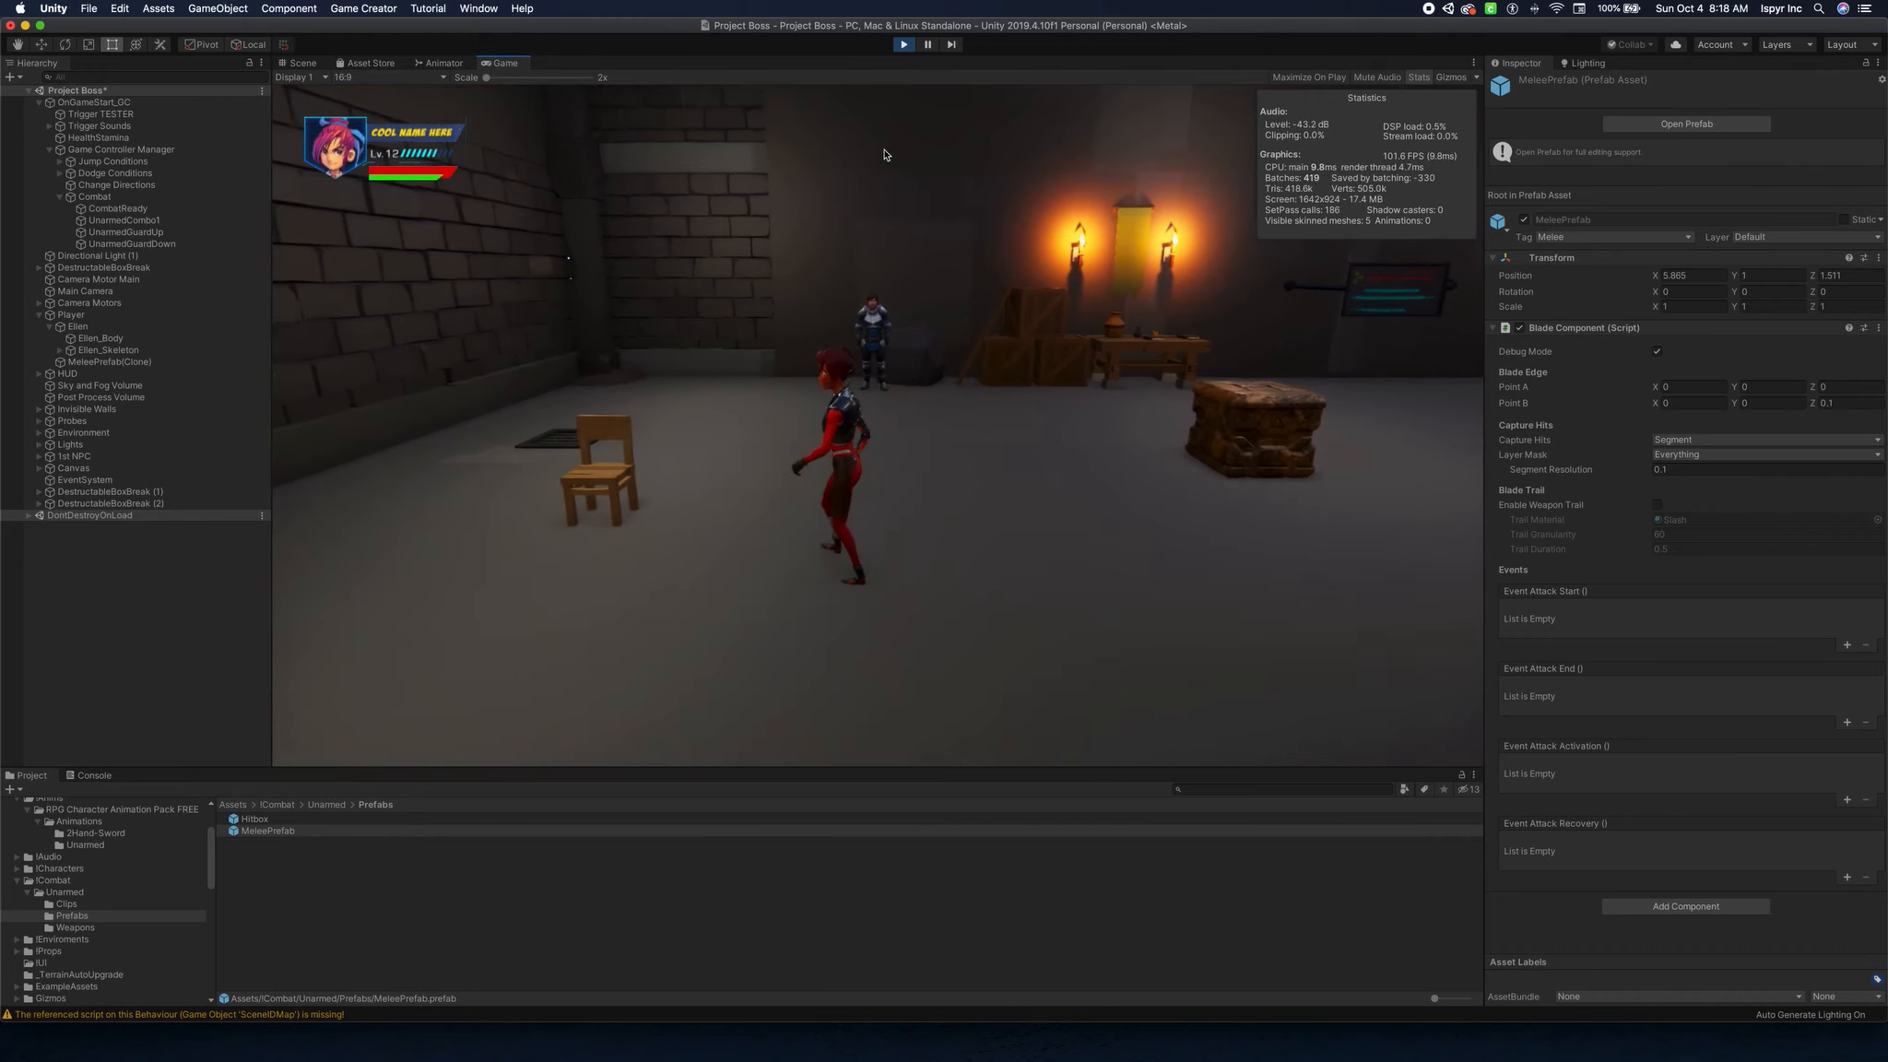
pyautogui.press('a')
pyautogui.click(884, 155)
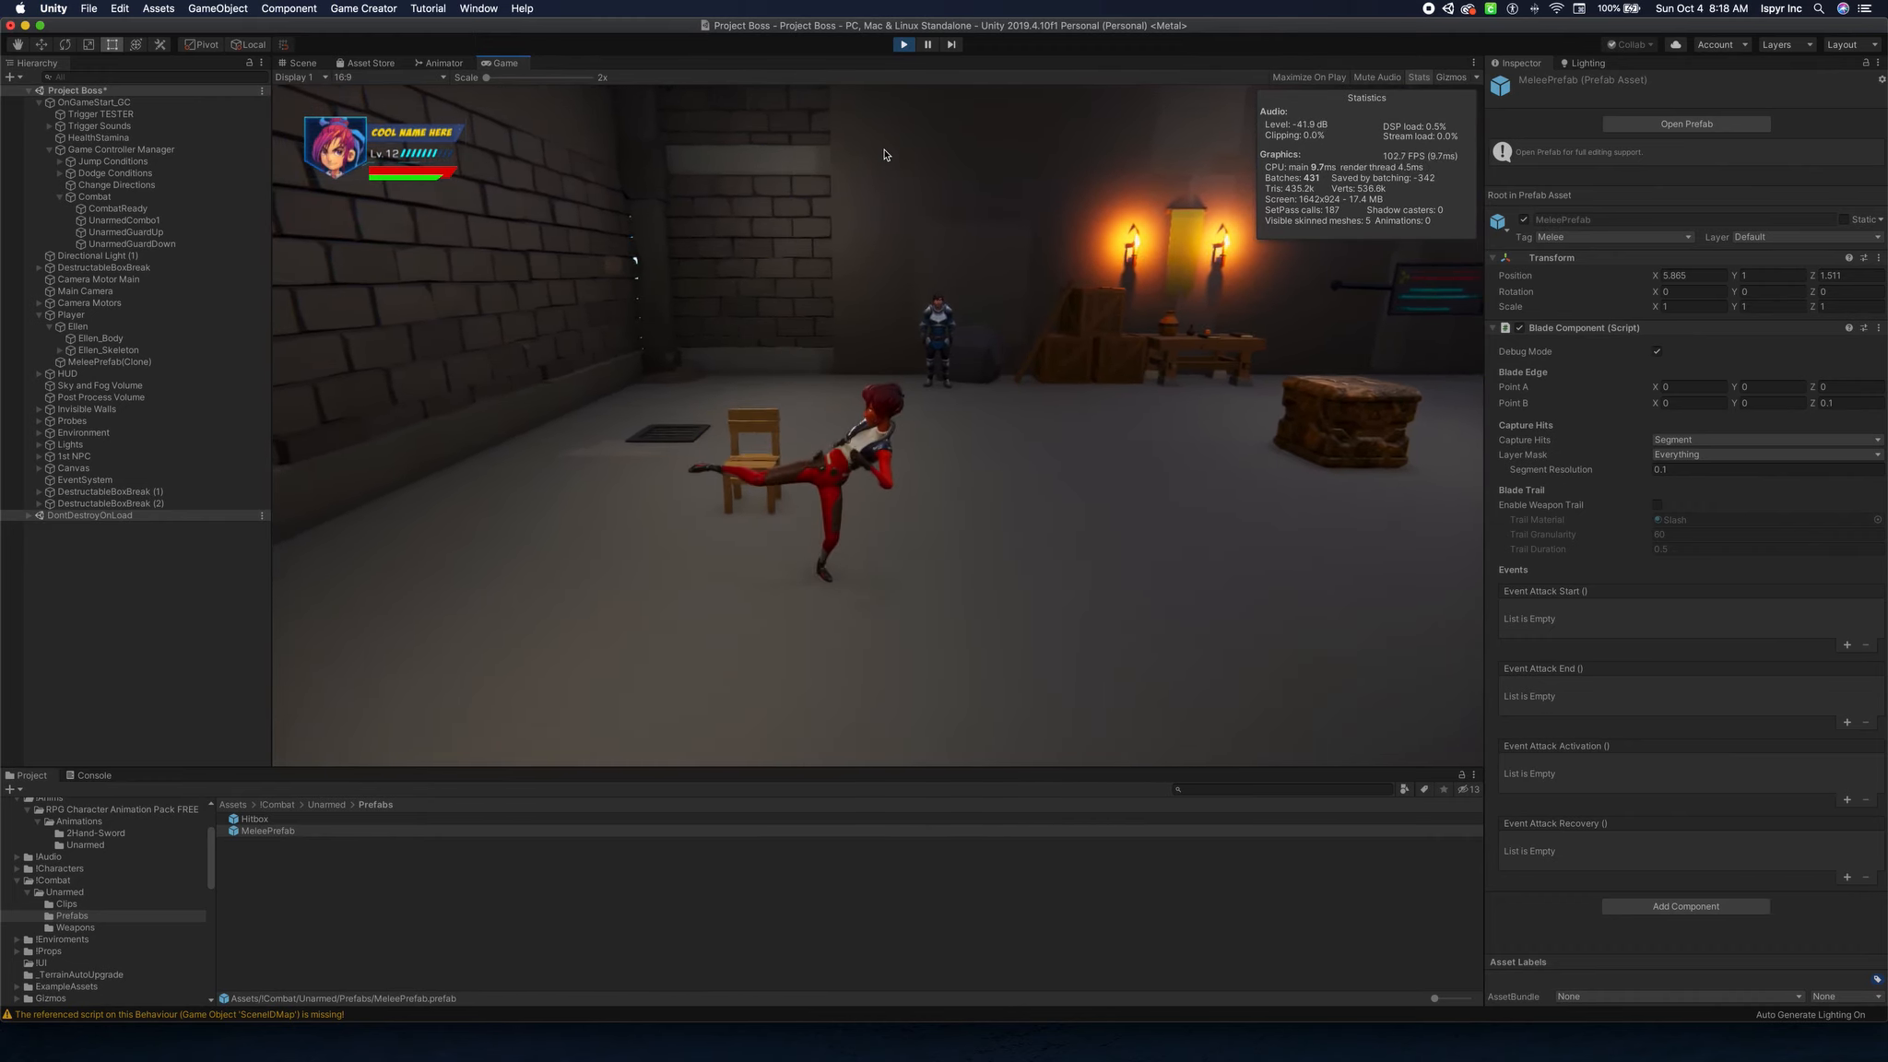
pyautogui.click(884, 155)
pyautogui.click(884, 155)
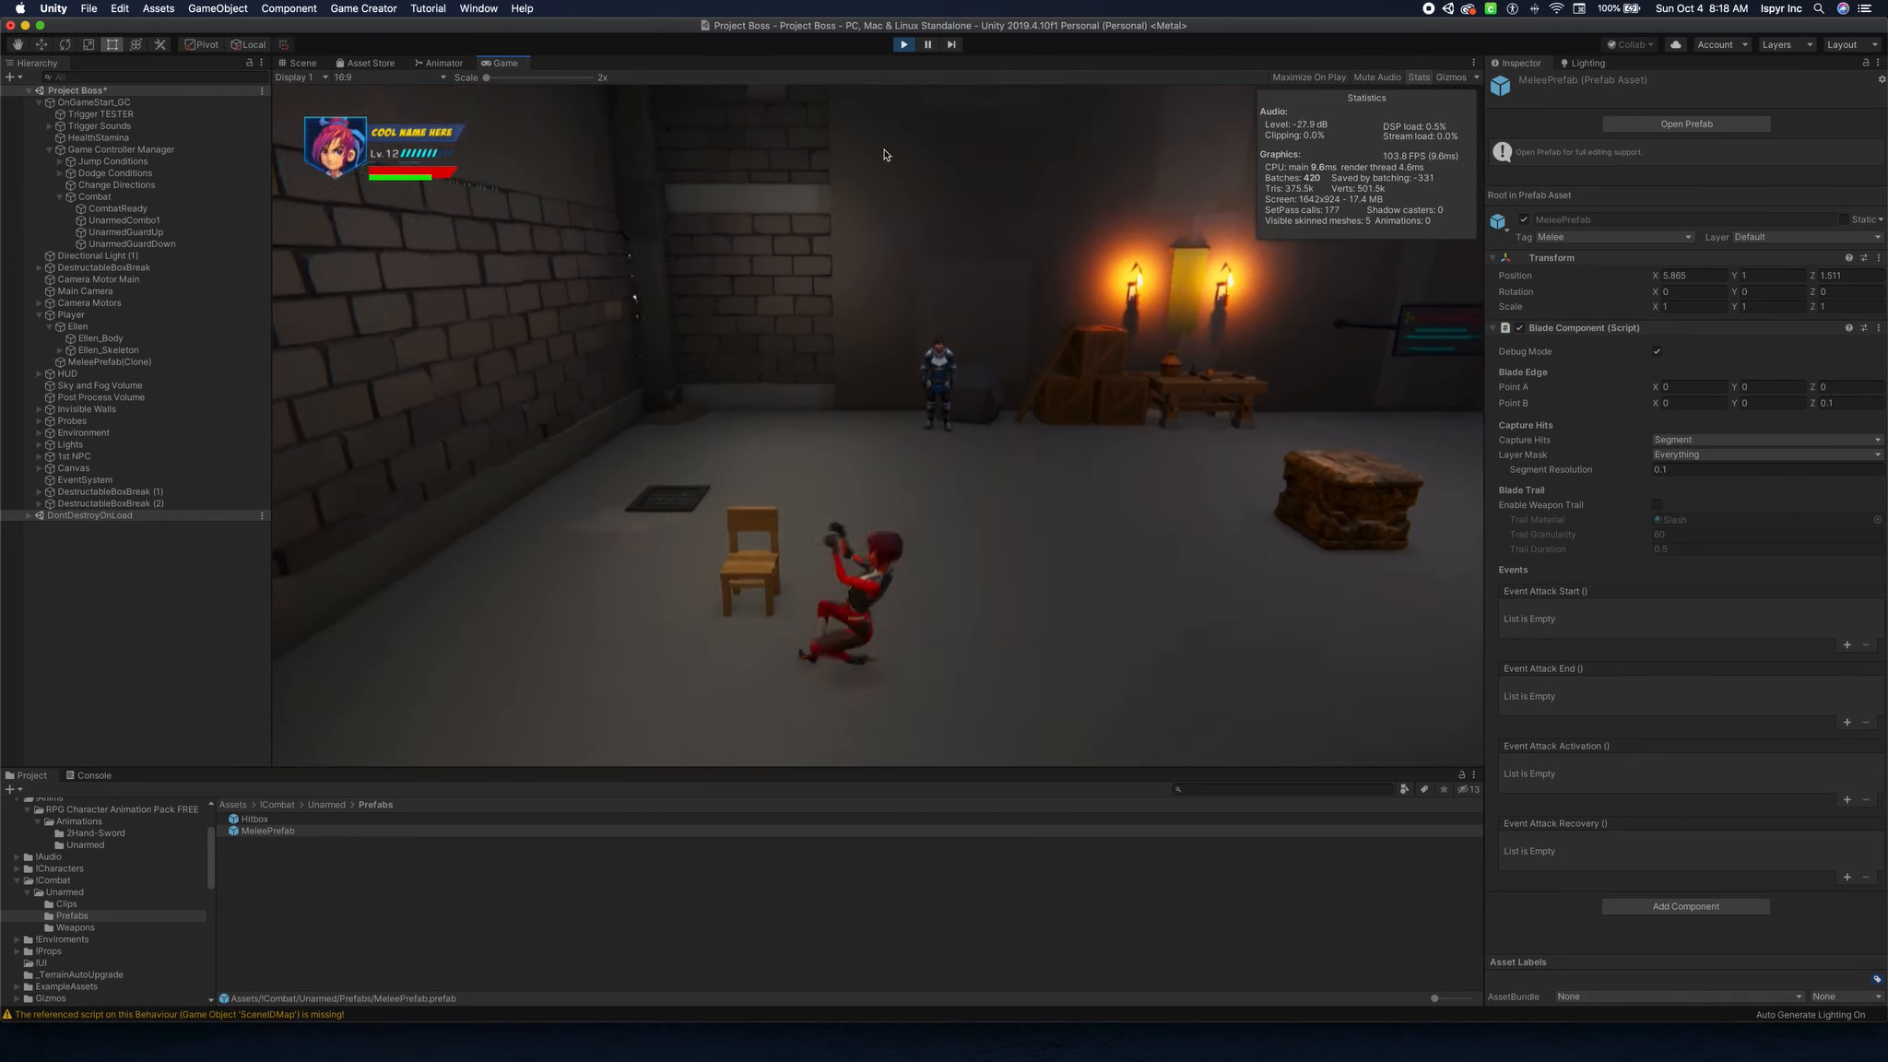
# Walk the fighter to the nearest destructible stone box, strike it to test hit detection, and back away.
pyautogui.press('d')
pyautogui.press('w')
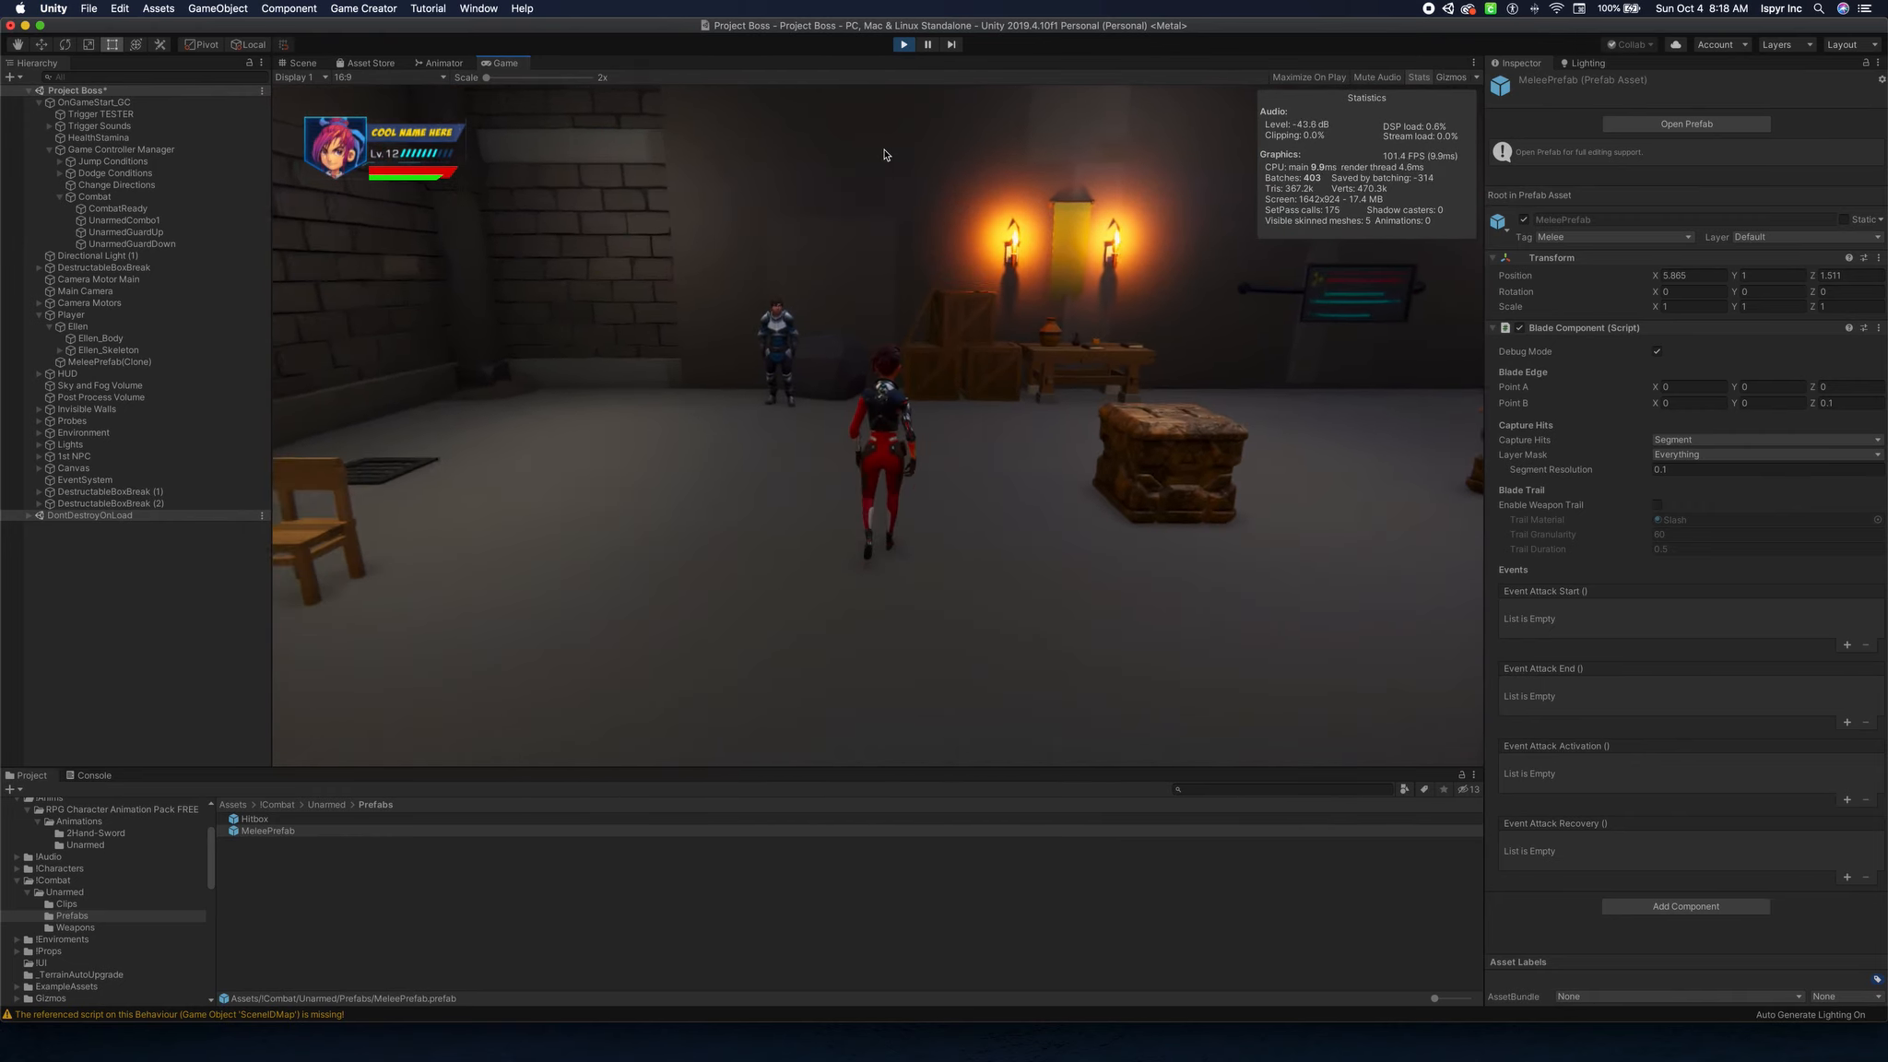
pyautogui.press('d')
pyautogui.click(884, 155)
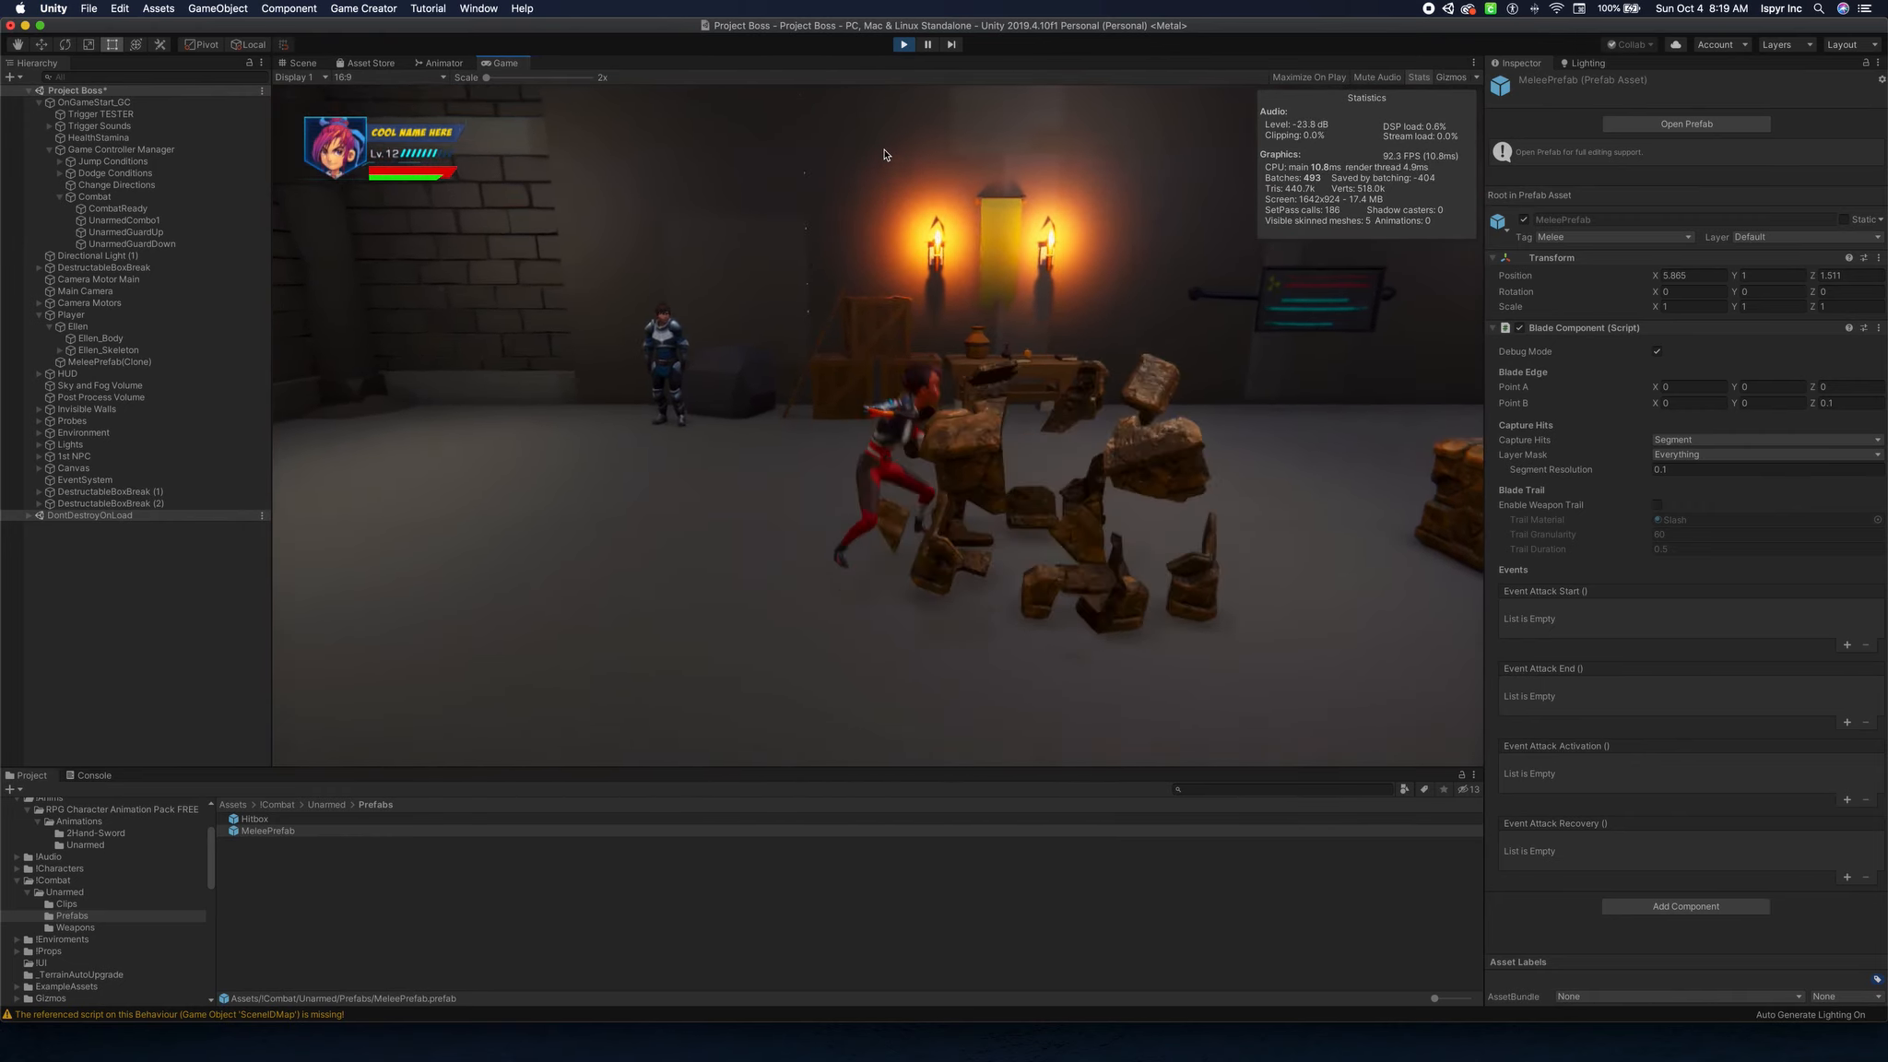
pyautogui.press('s')
pyautogui.press('a')
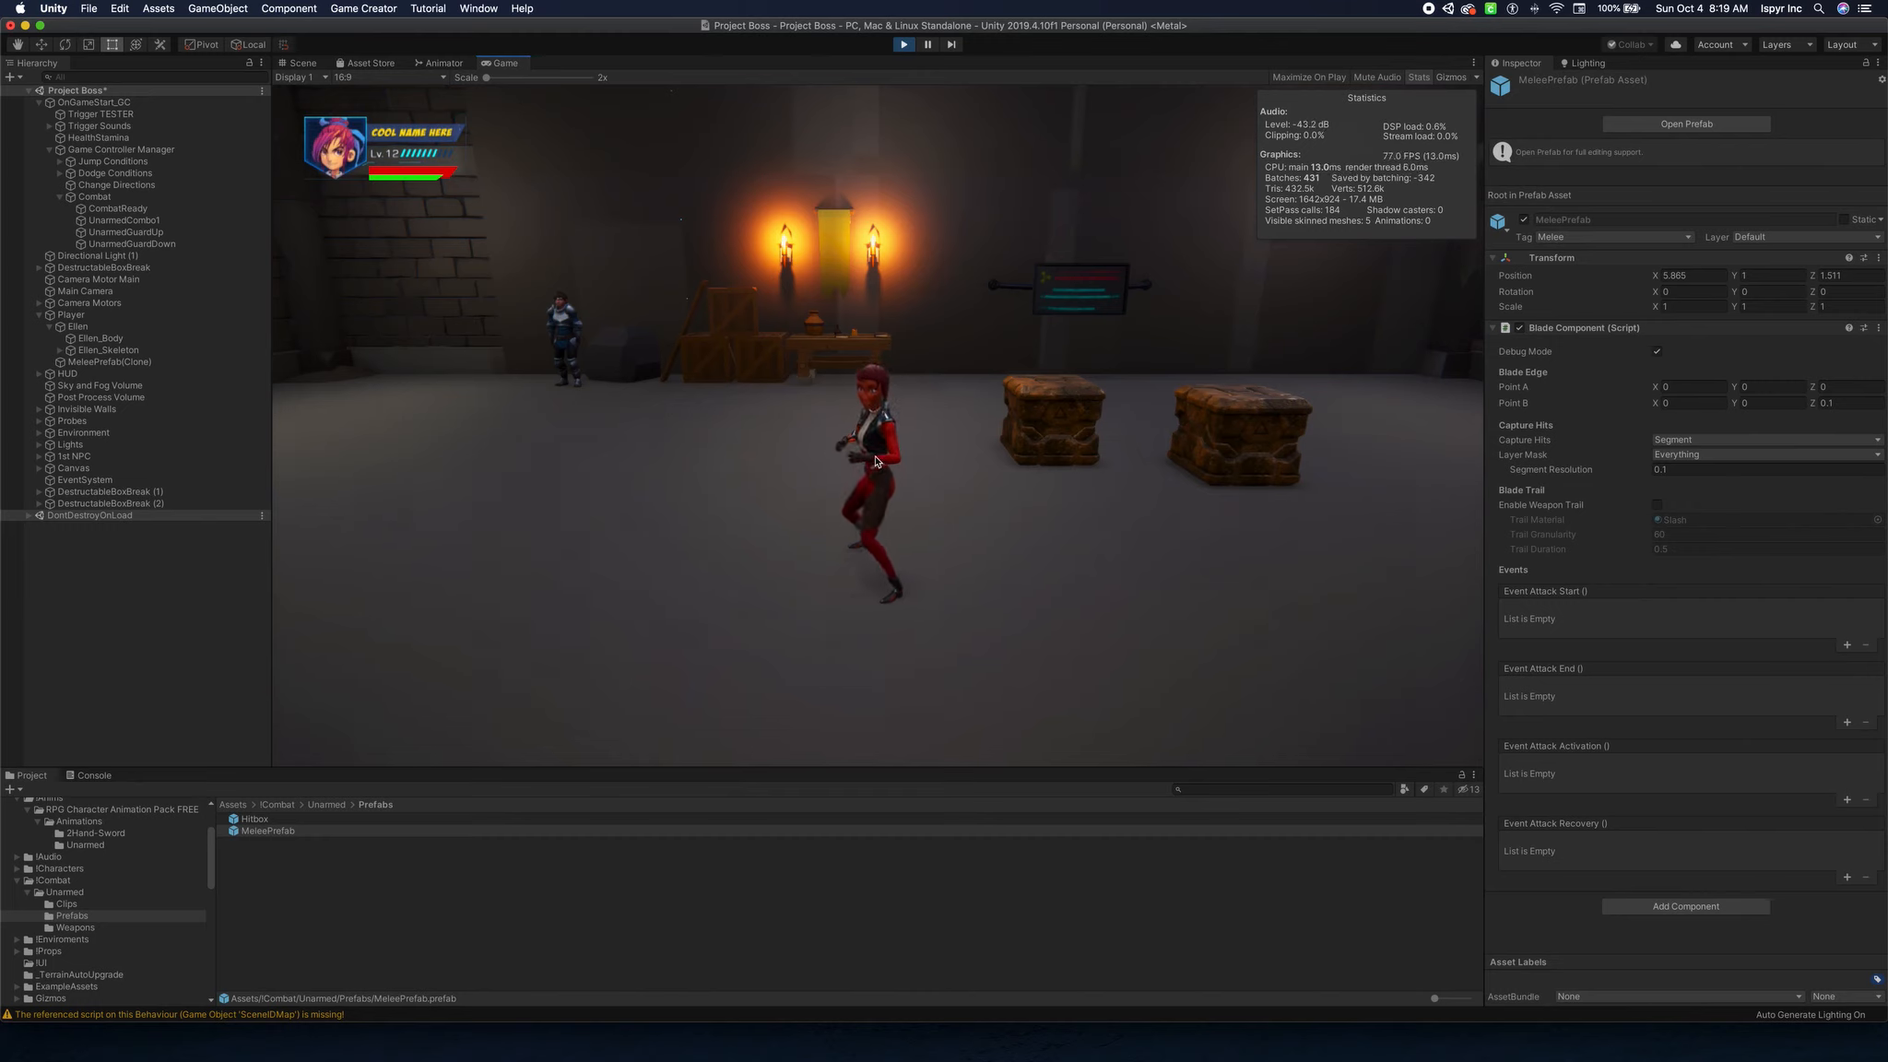
# Enable the Mesh Renderer on the Hitbox prefab to show its sphere, and disable it again.
pyautogui.click(265, 820)
pyautogui.click(1520, 367)
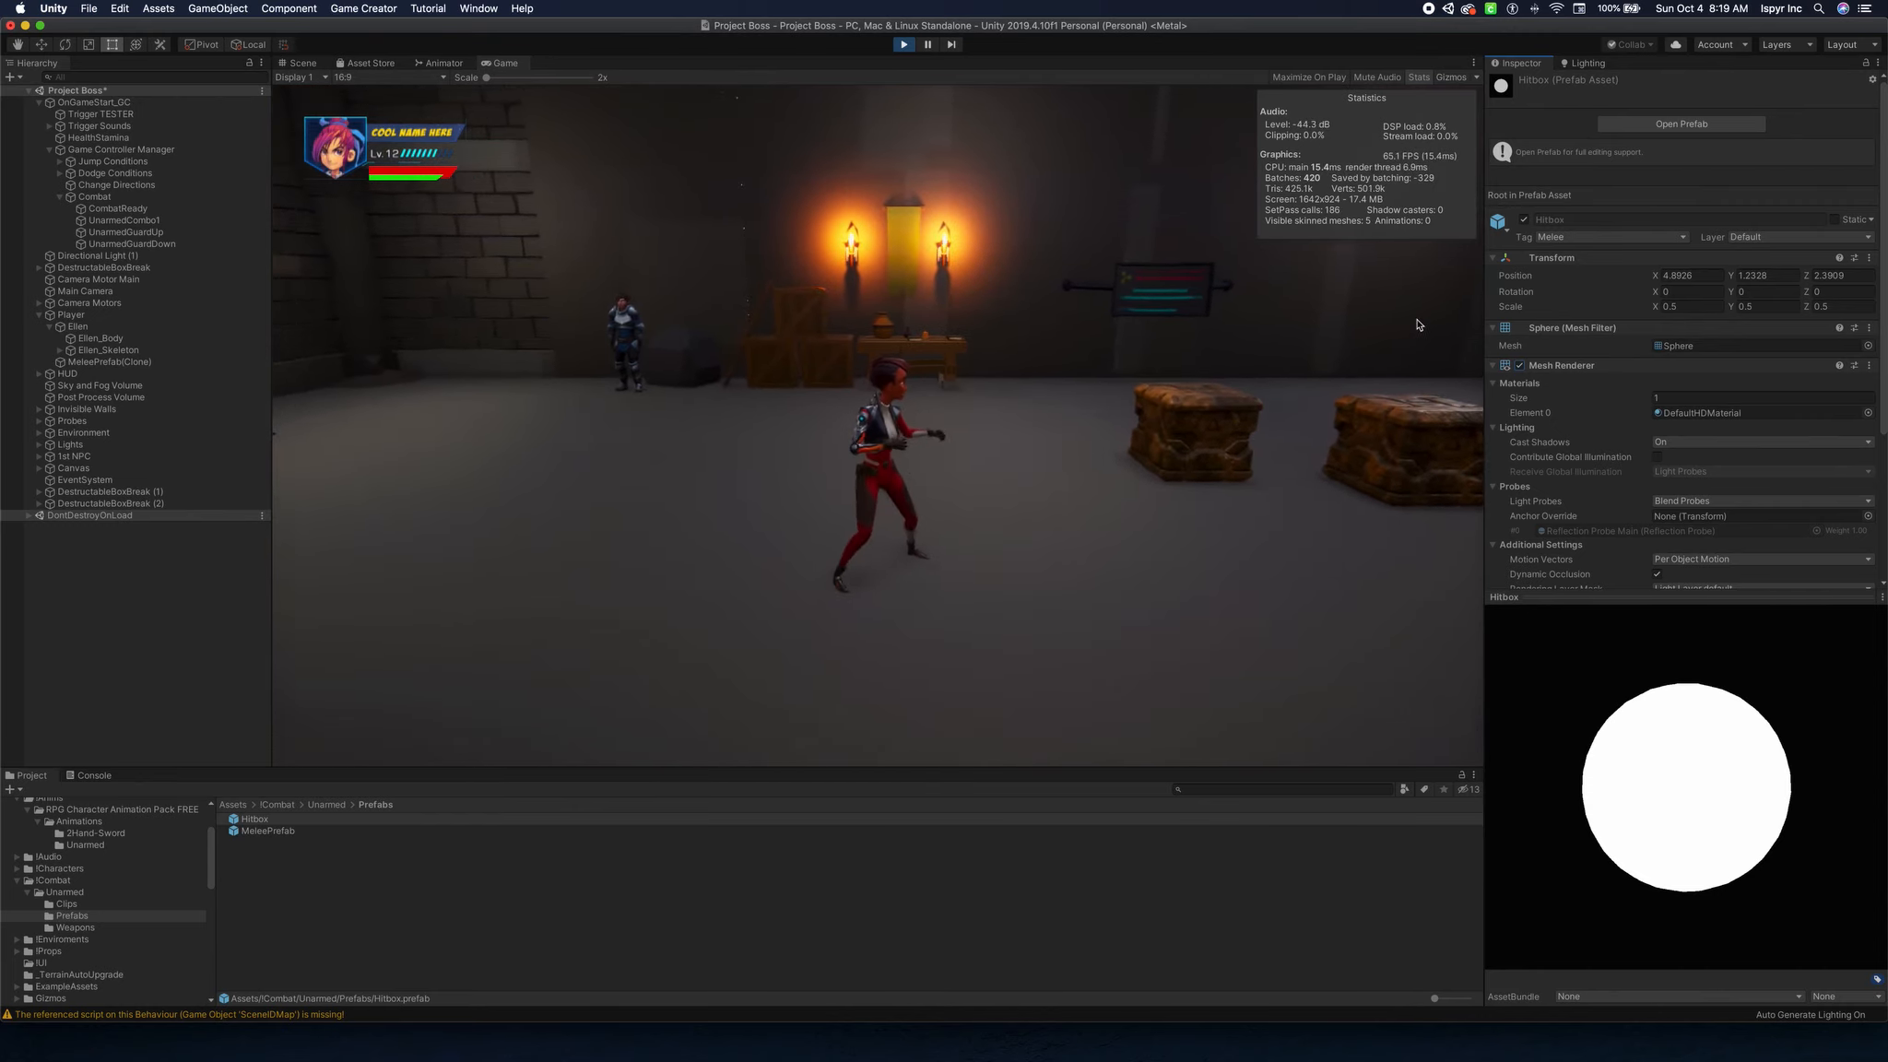
pyautogui.click(1520, 366)
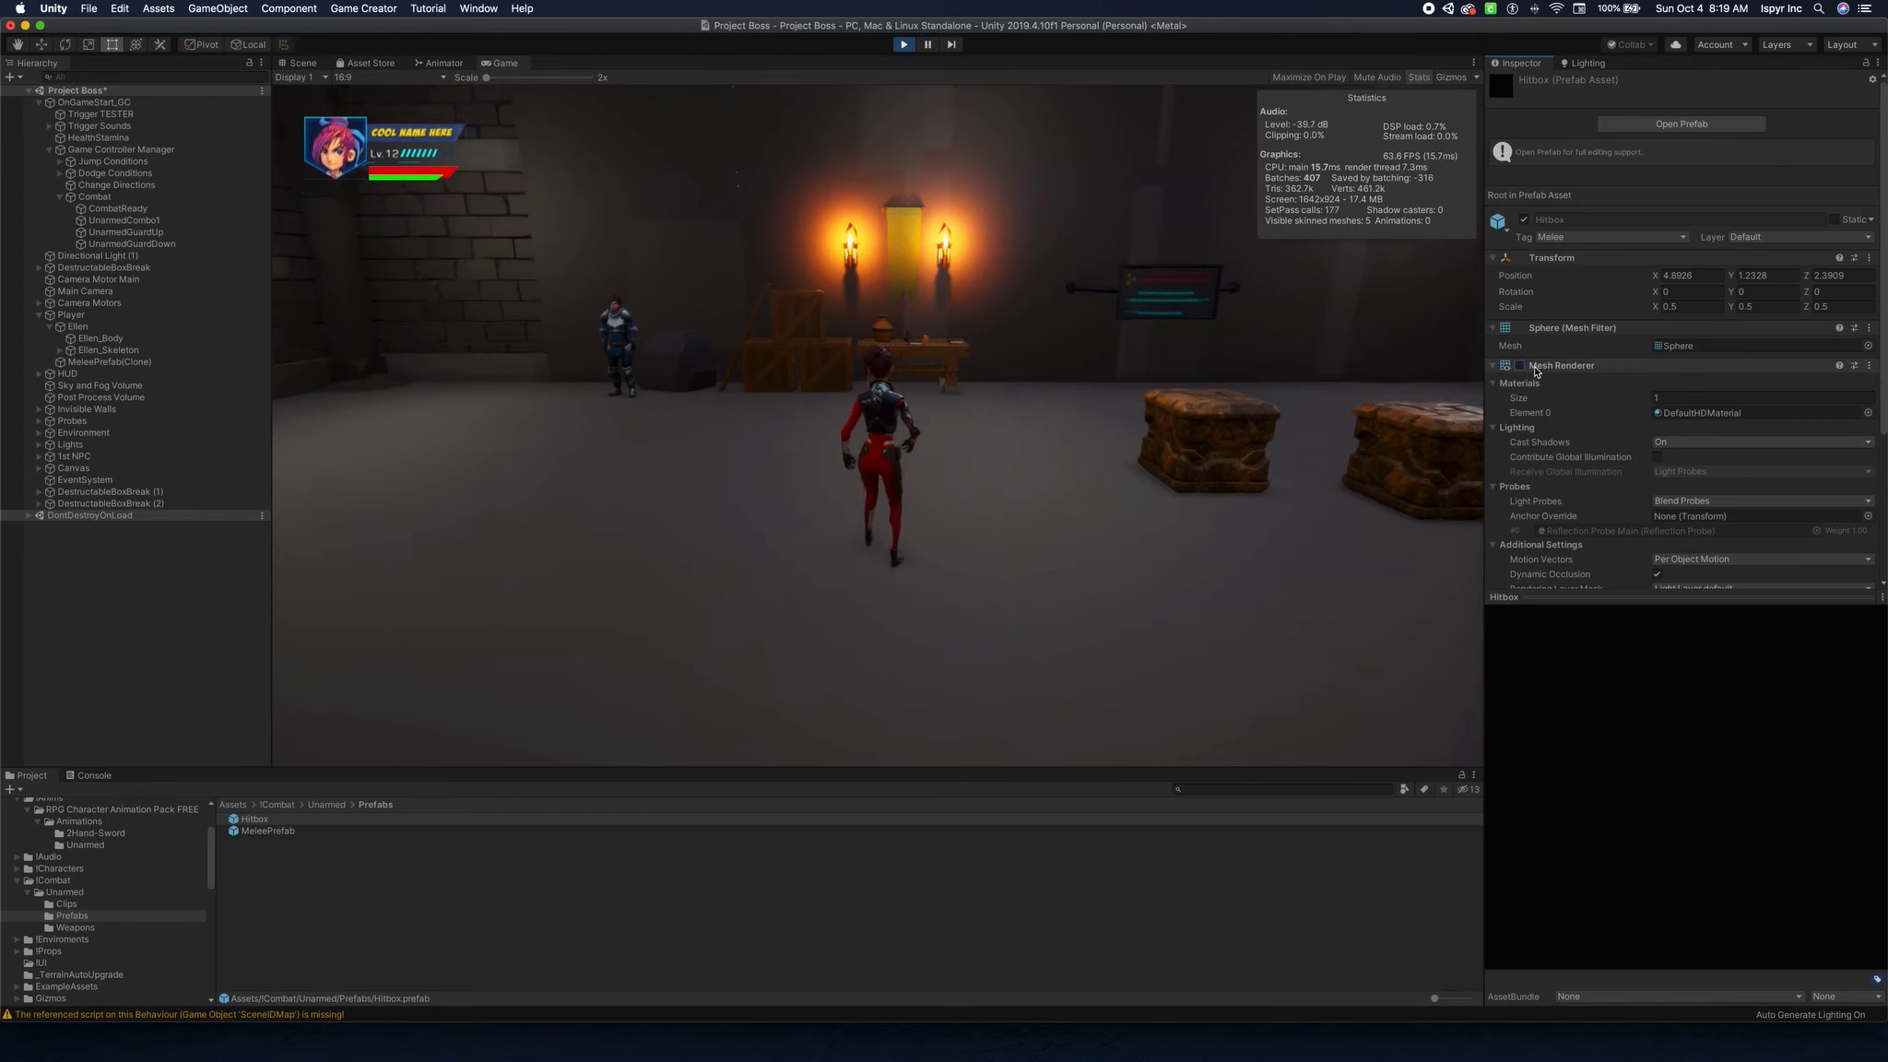